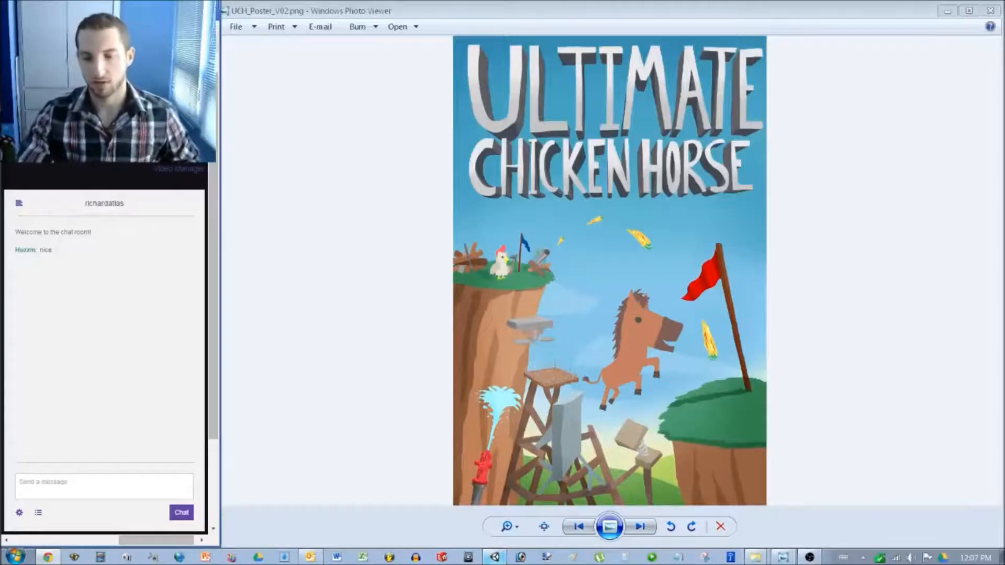
Switch to Unity, zoom the Scene view out slightly, and start play-testing the TwitchPressure2 level.
key(alt+Tab)
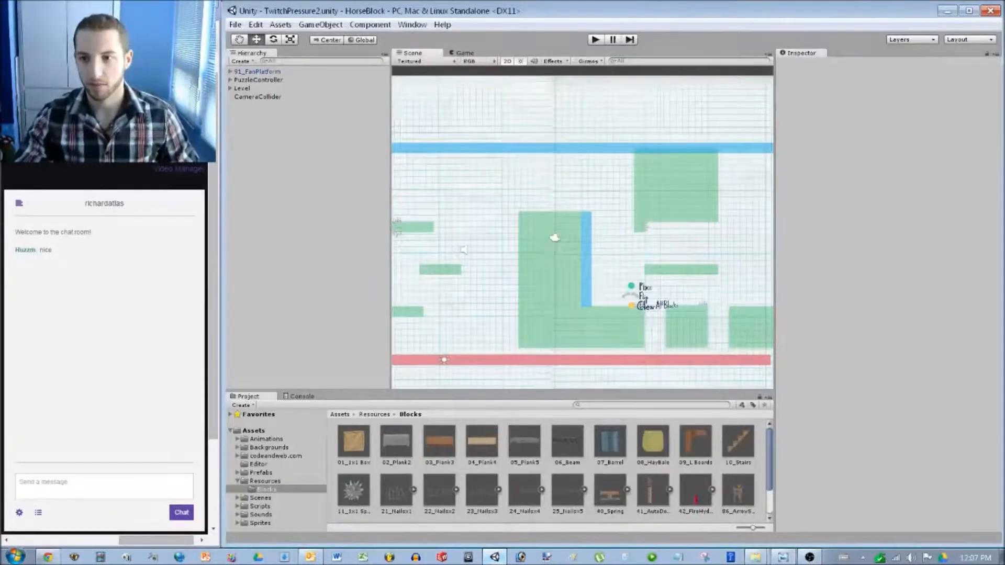
scroll(583, 227, down, 2)
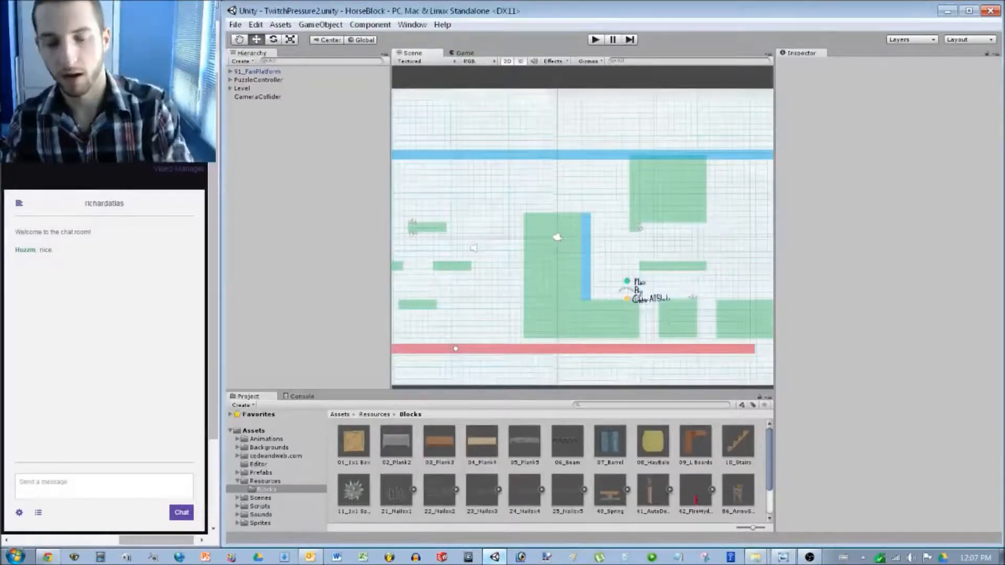
key(ctrl+p)
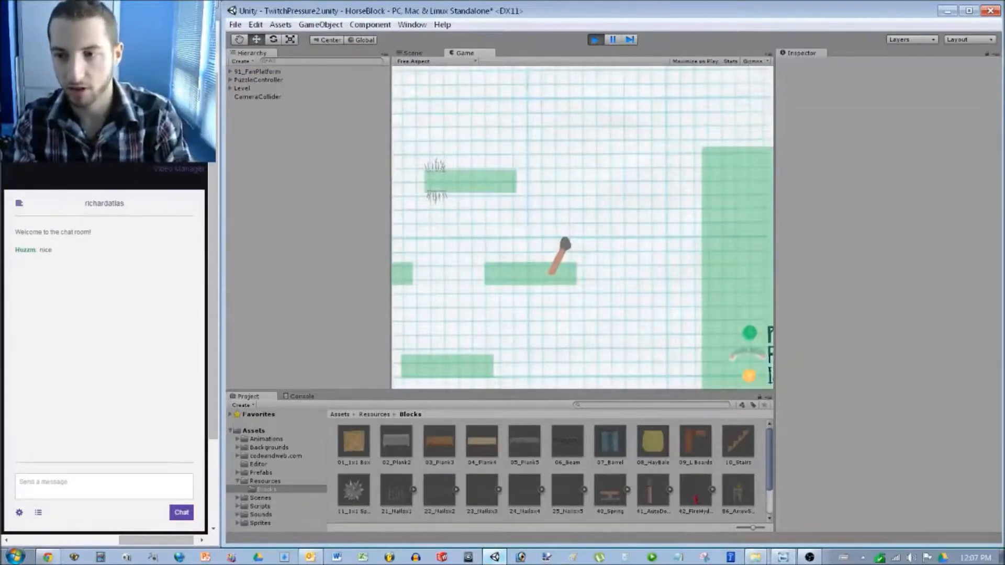
Move the in-game selector left and up, then take the plank from the inventory.
key(Left)
key(Up)
key(i)
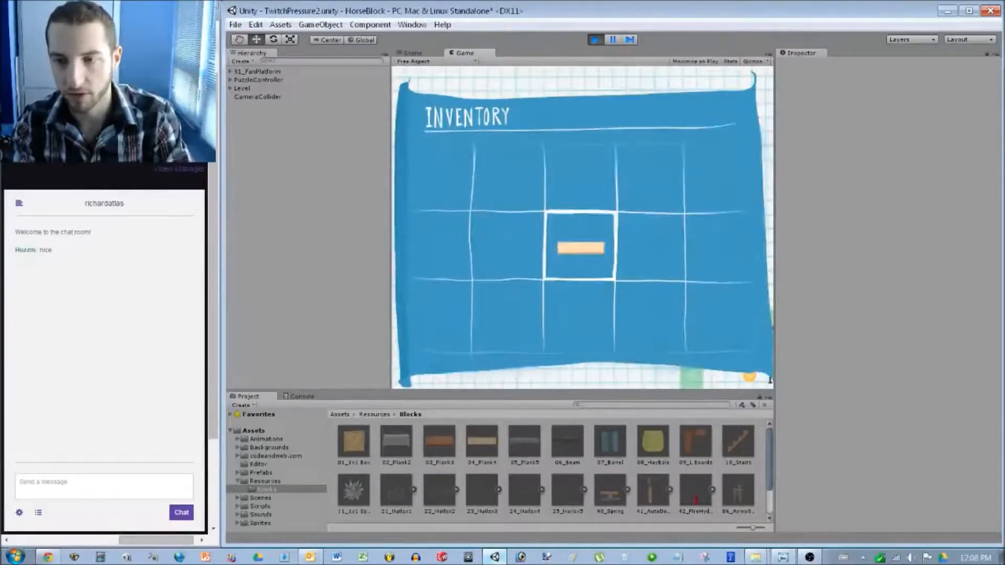
click(580, 249)
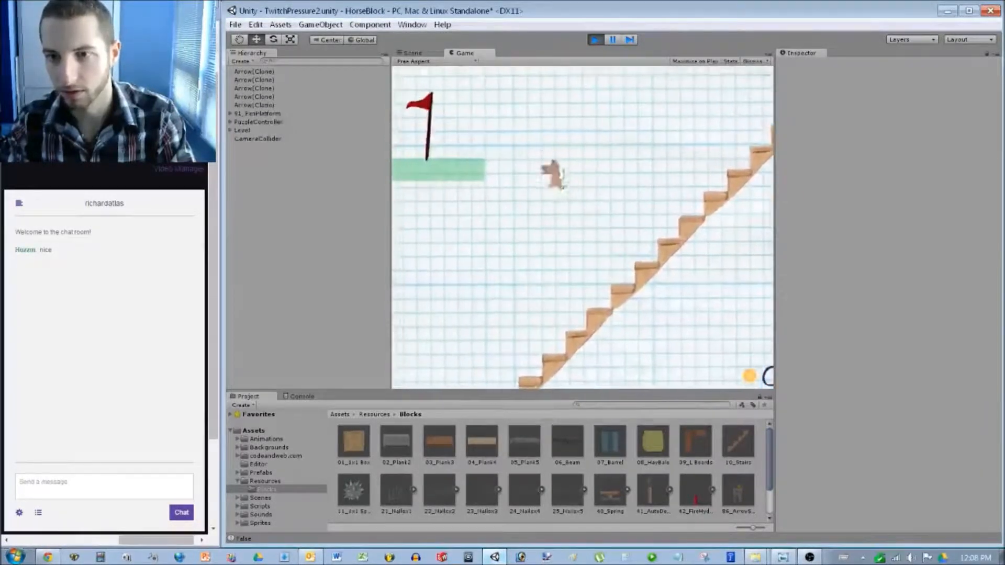
Stop play mode, zoom and pan the Scene view over the whole level, then open the New Levels folder.
key(ctrl+p)
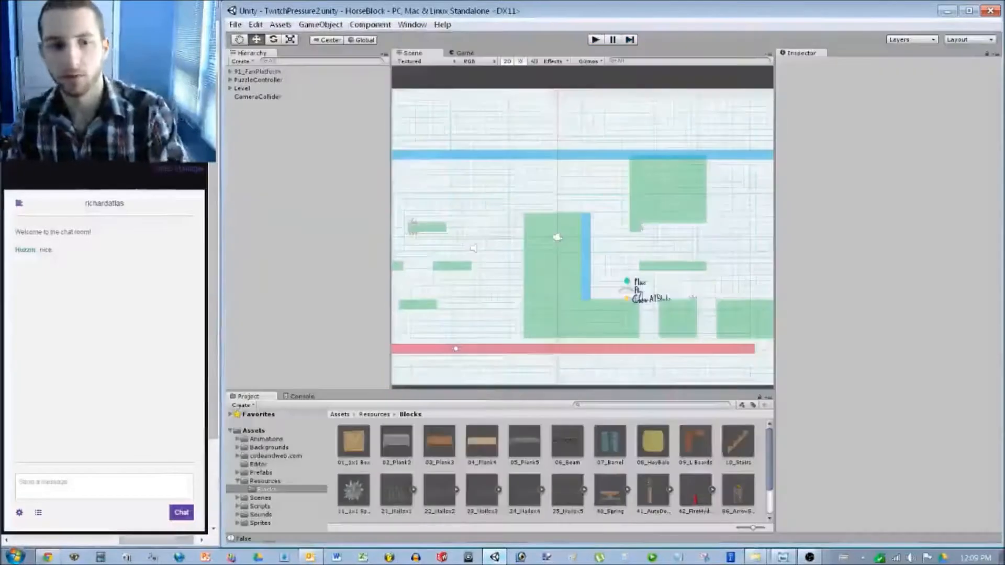
scroll(582, 235, down, 10)
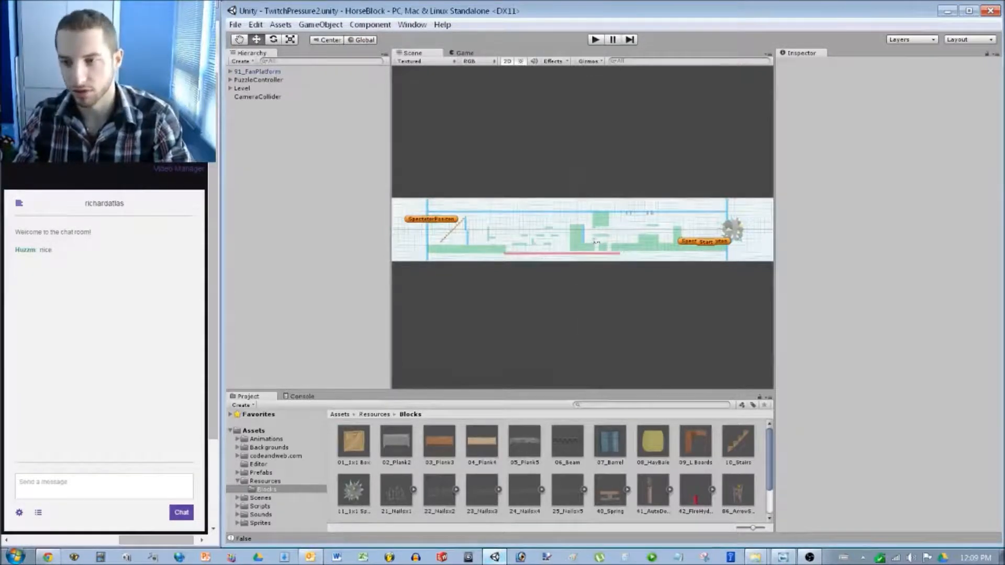
scroll(597, 242, up, 10)
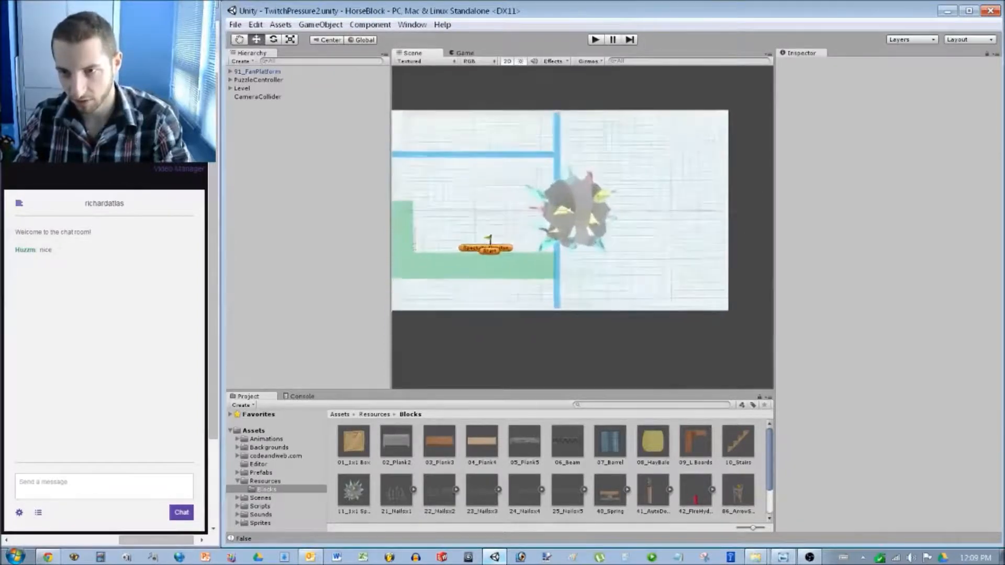
scroll(582, 209, down, 5)
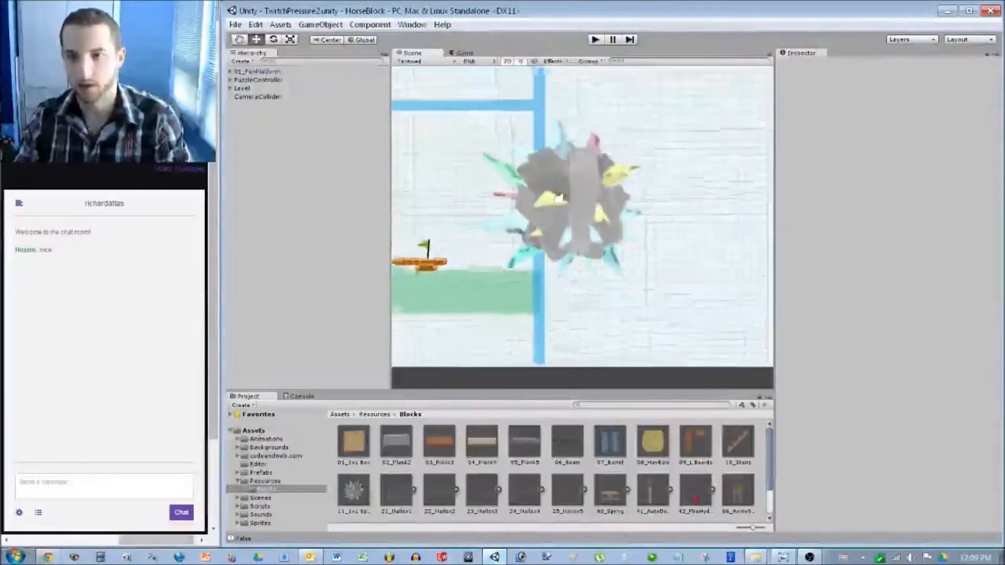
scroll(582, 209, down, 3)
middle_drag(451, 220, 760, 252)
middle_drag(678, 258, 661, 245)
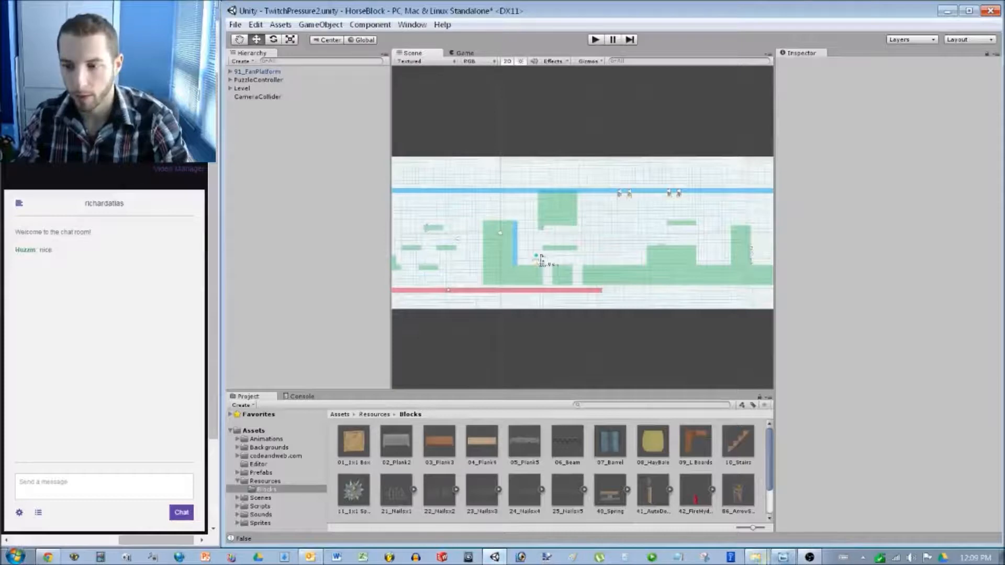
click(756, 557)
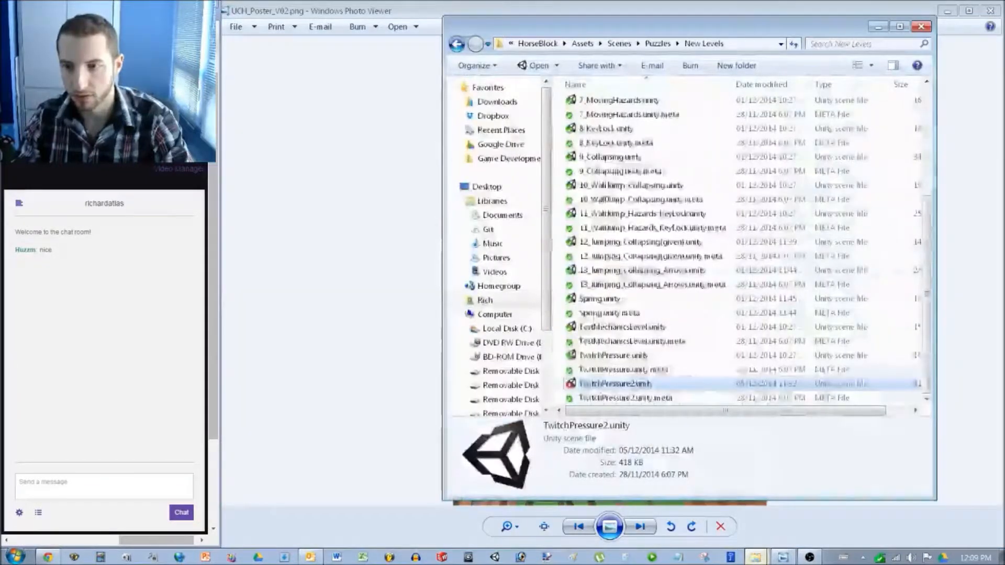
Duplicate 1_Jumping.unity and rename the copy to TwitchTiming.unity.
key(Home)
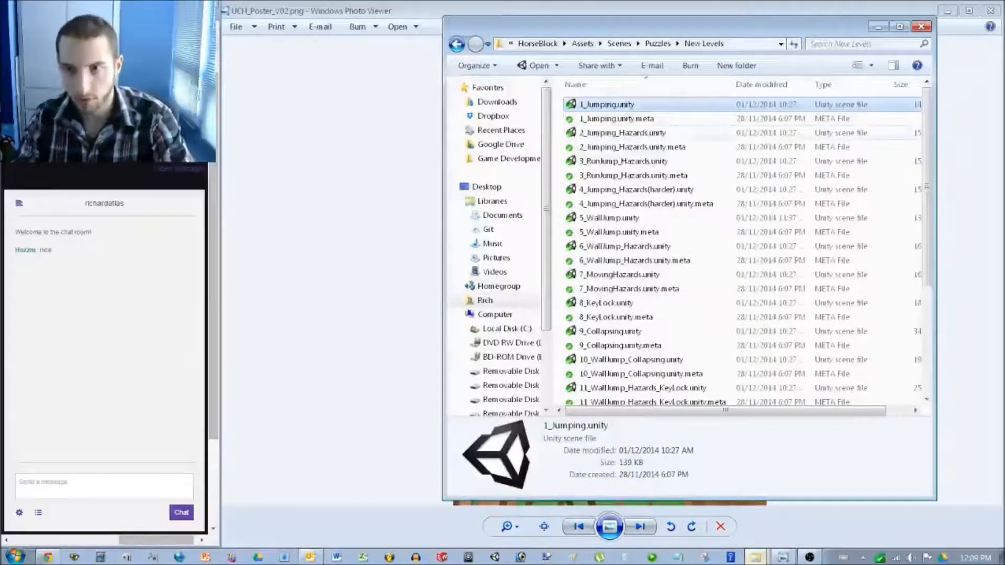
key(ctrl+v)
right_click(619, 105)
key(m)
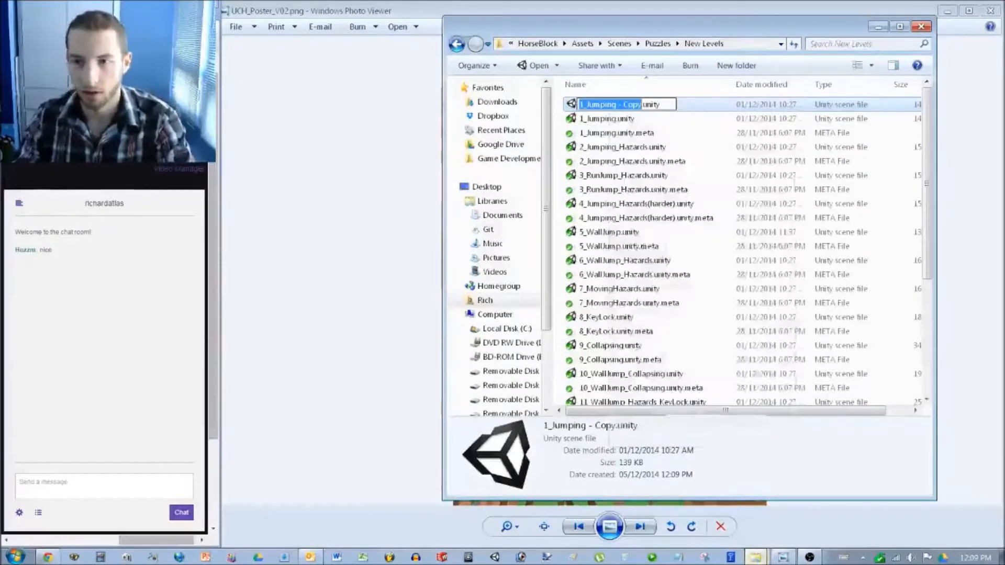
text(TwitchTiming)
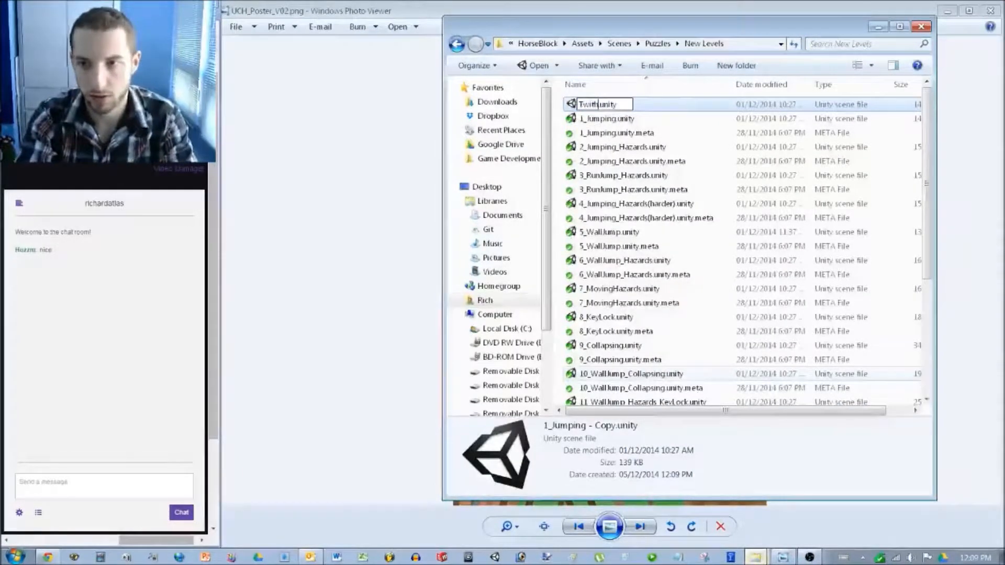
key(Return)
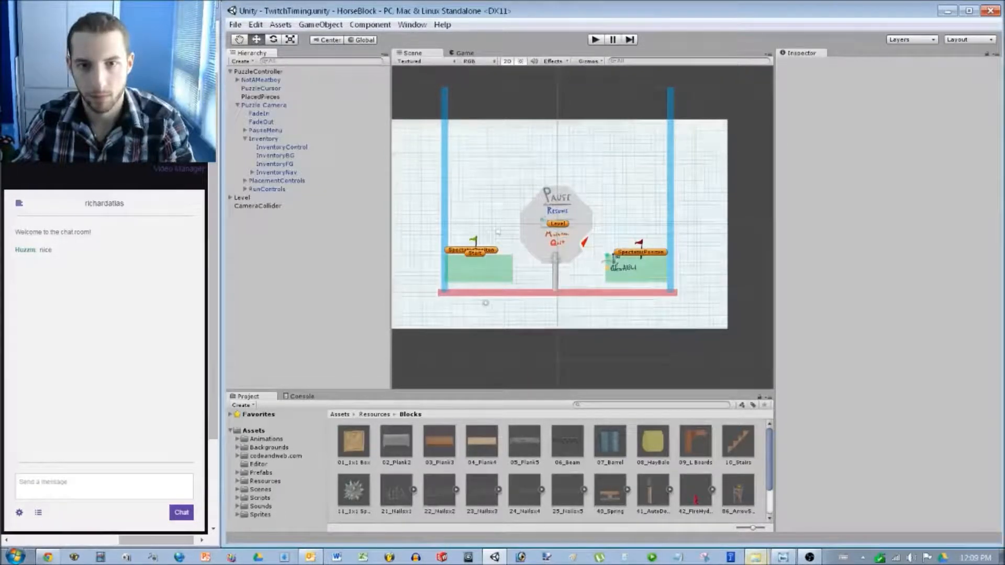
Deactivate the PauseMenu object in the Hierarchy and clear the selection.
click(265, 130)
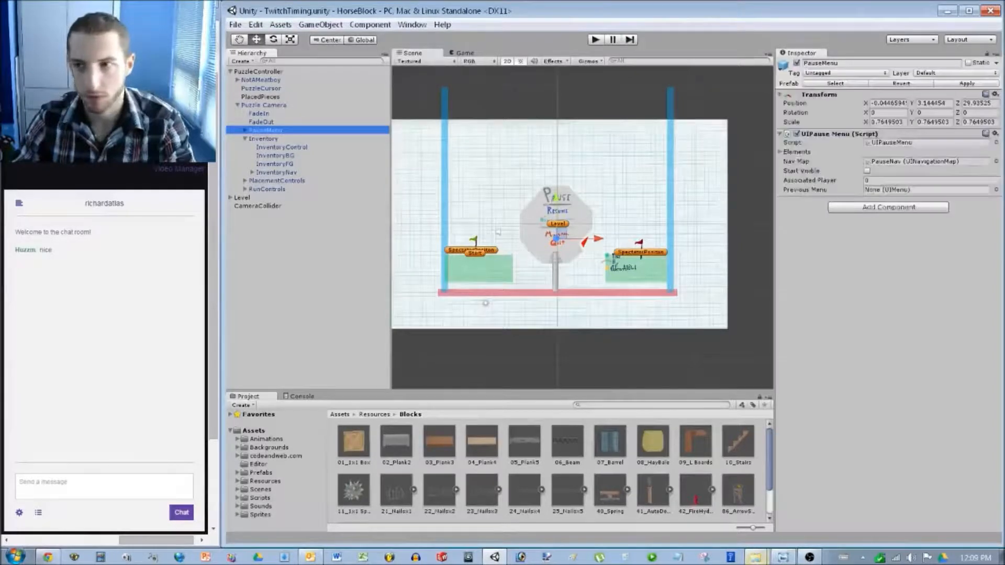
click(797, 63)
click(749, 157)
Zoom and pan the Scene view to inspect the green start platform.
scroll(582, 227, up, 8)
middle_drag(582, 227, 710, 210)
scroll(605, 232, up, 7)
scroll(582, 227, up, 11)
click(492, 331)
middle_drag(492, 330, 597, 288)
scroll(582, 227, down, 5)
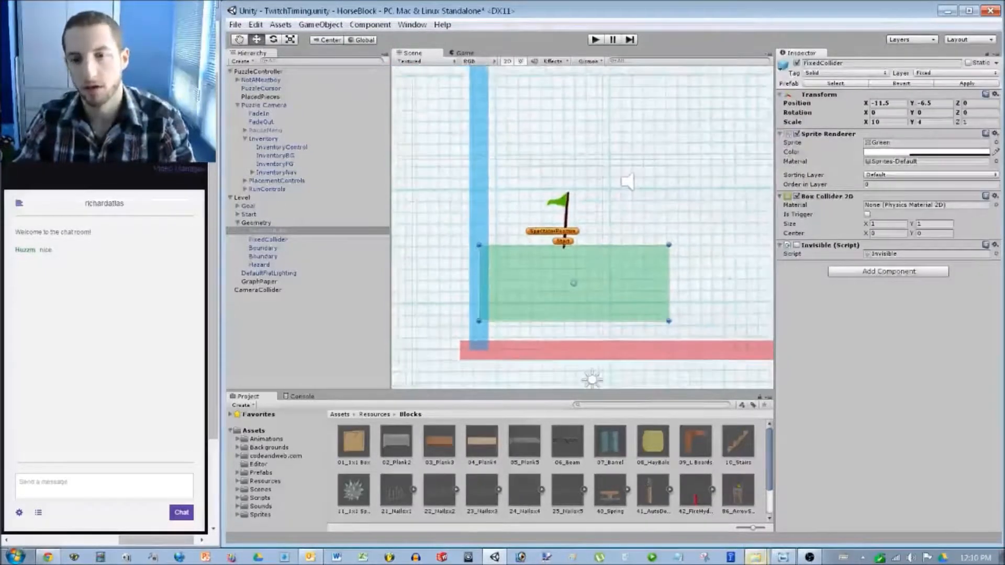
scroll(582, 227, down, 14)
Look over the middle of the level, then launch Photoshop from the taskbar.
click(408, 279)
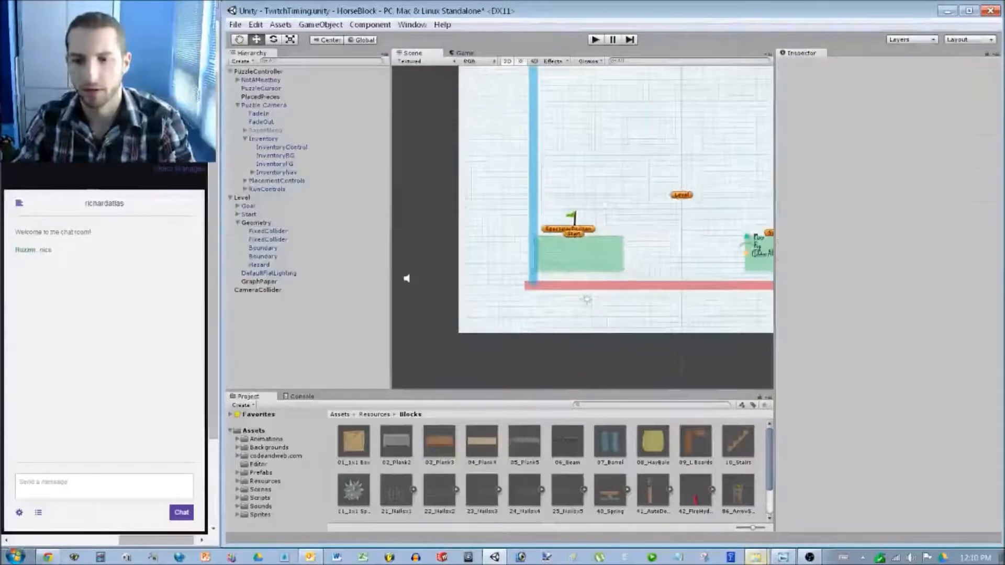
scroll(583, 227, up, 6)
scroll(582, 230, up, 4)
middle_drag(661, 204, 502, 253)
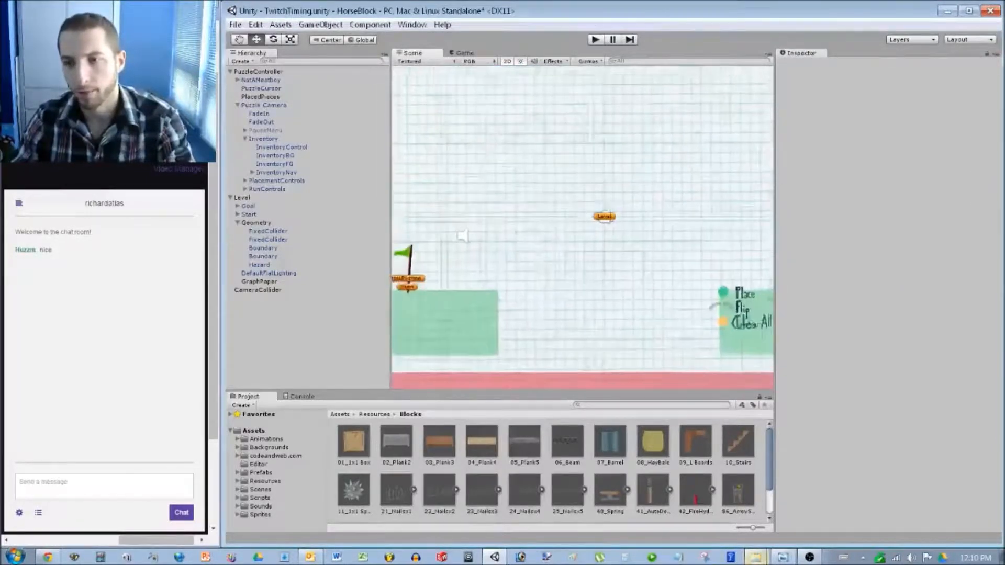
scroll(582, 227, down, 5)
click(521, 558)
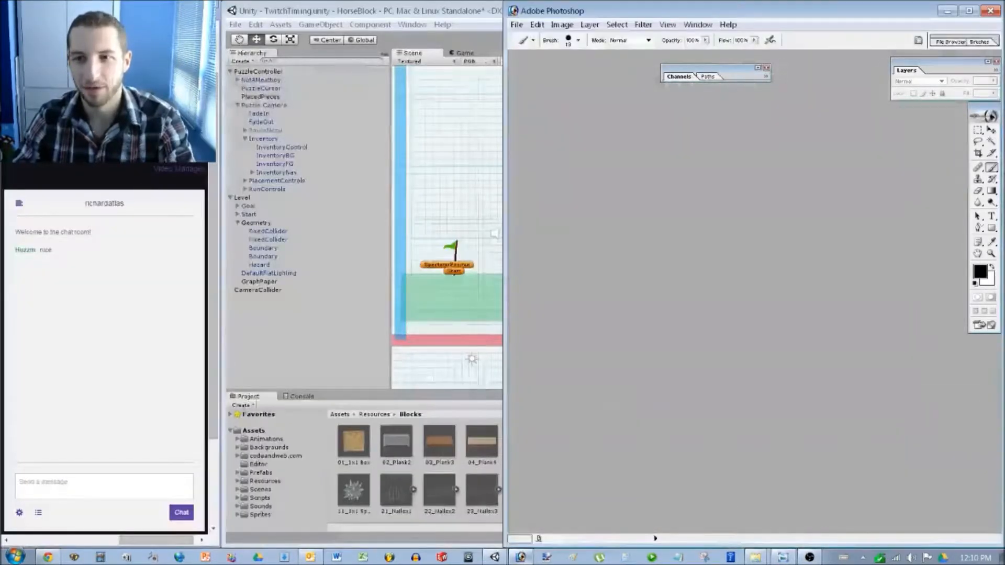
Select the Inventory object, dismiss the prefab warning, then bring Photoshop forward and widen it.
click(263, 138)
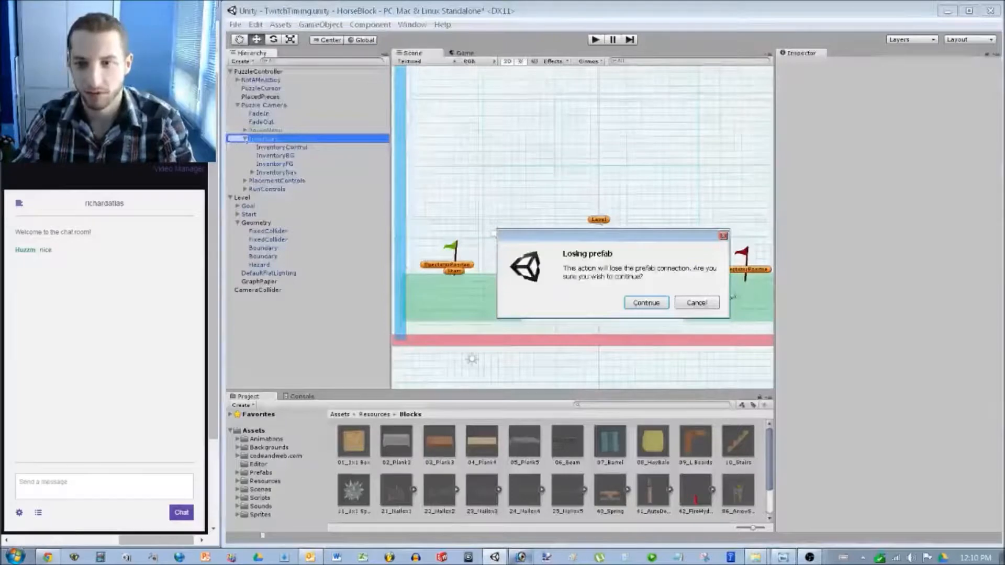
key(Escape)
click(521, 557)
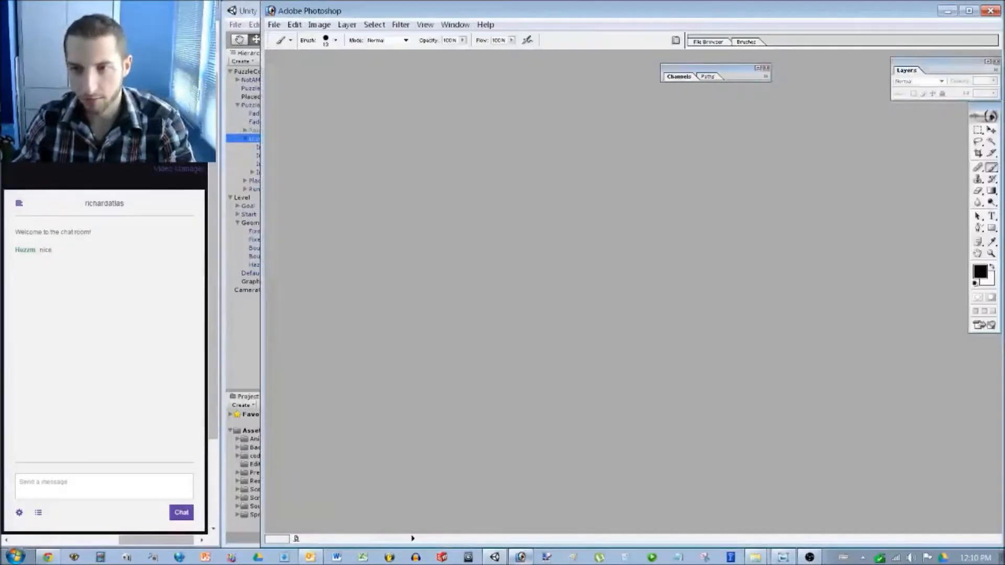
drag(255, 256, 223, 256)
Create a new blank document with default settings and maximize its window.
click(234, 25)
click(256, 39)
click(588, 212)
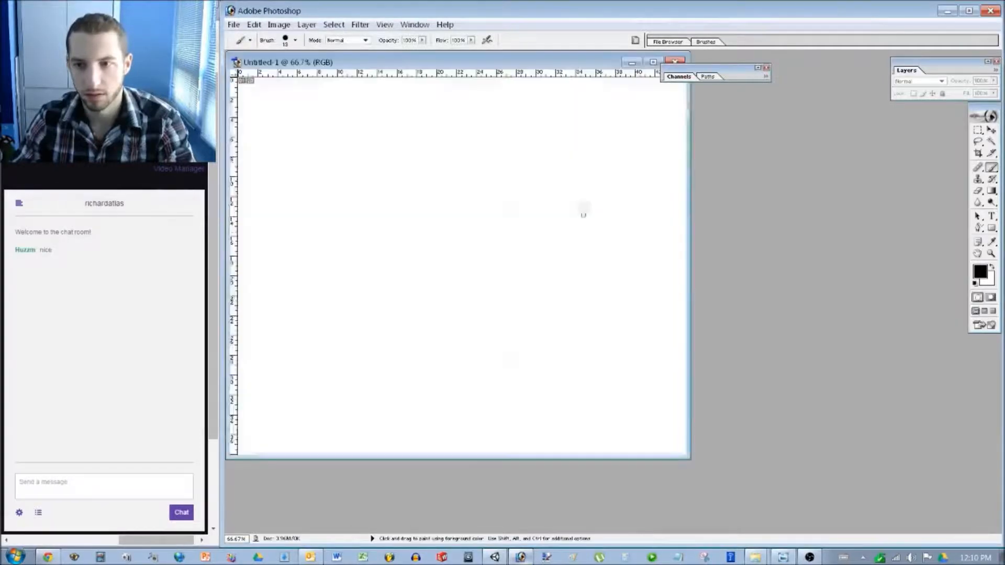
click(654, 62)
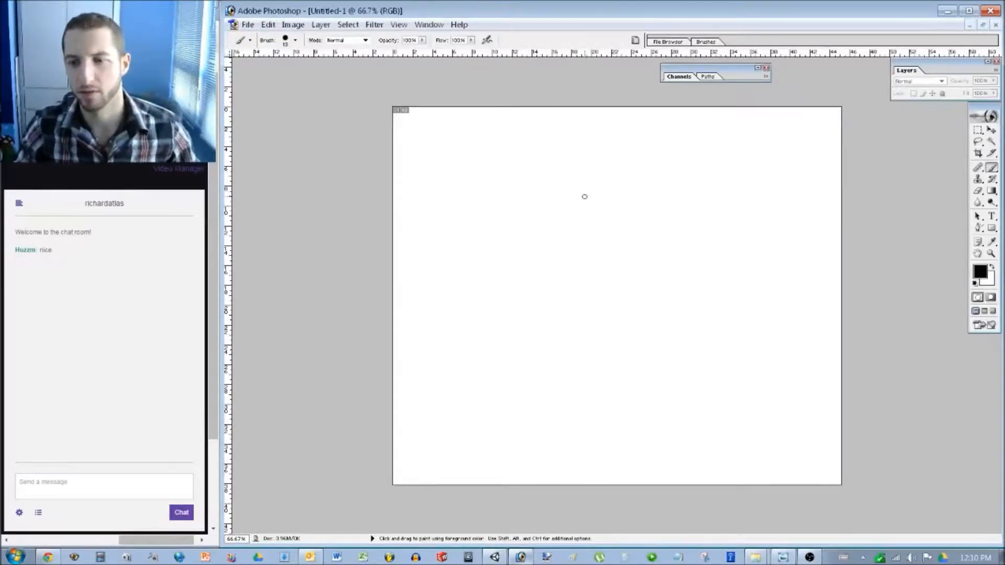
Brush the boundary walls, a flagged start platform at bottom, and a flagged goal at top right.
mouse_move(468, 113)
mouse_down()
mouse_move(465, 466)
mouse_move(492, 479)
mouse_move(768, 481)
mouse_move(758, 117)
mouse_move(468, 112)
mouse_up()
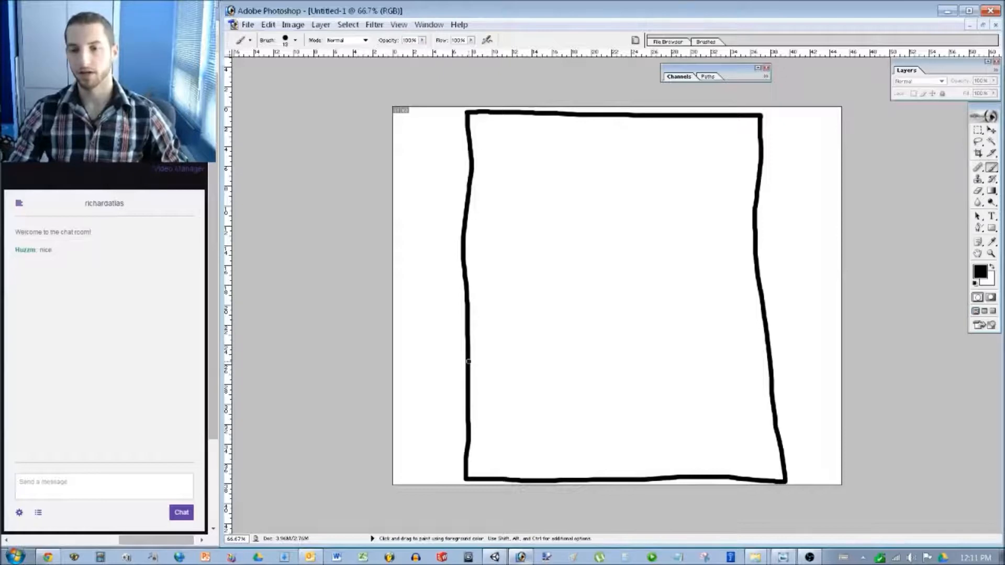
mouse_move(581, 477)
mouse_down()
mouse_move(579, 466)
mouse_move(677, 465)
mouse_move(680, 477)
mouse_move(626, 453)
mouse_move(623, 418)
mouse_move(642, 428)
mouse_move(627, 436)
mouse_up()
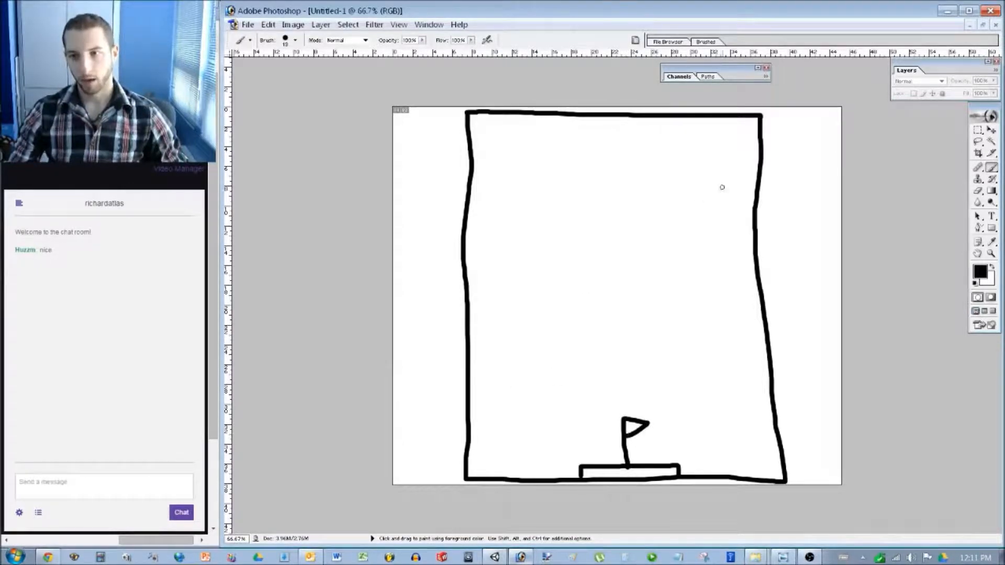
mouse_move(760, 167)
mouse_down()
mouse_move(710, 169)
mouse_move(710, 179)
mouse_move(759, 179)
mouse_move(726, 142)
mouse_up()
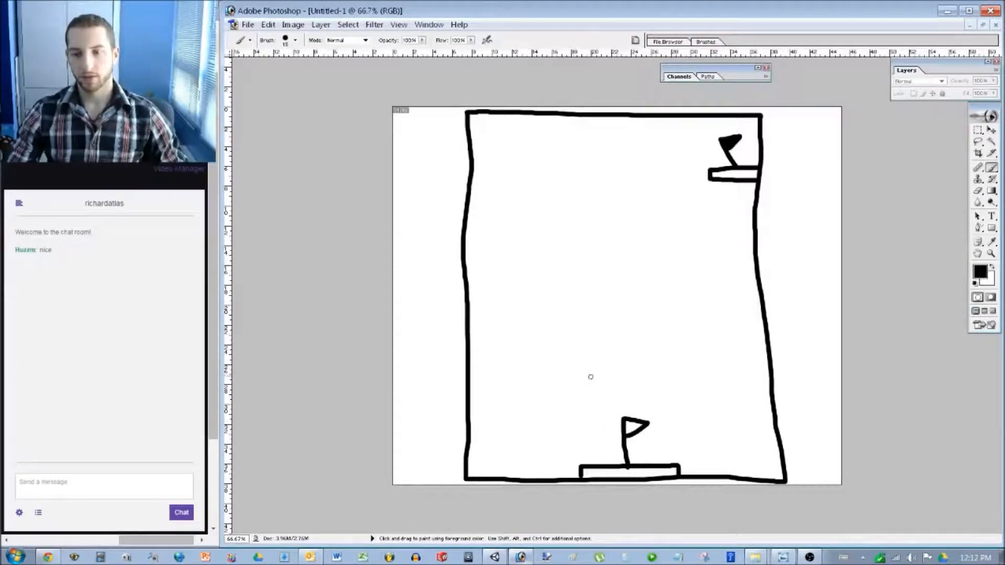
Draw two arrow shooters on the left wall, undoing a trial arrow path.
mouse_move(471, 361)
mouse_down()
mouse_move(478, 381)
mouse_move(491, 368)
mouse_move(491, 378)
mouse_up()
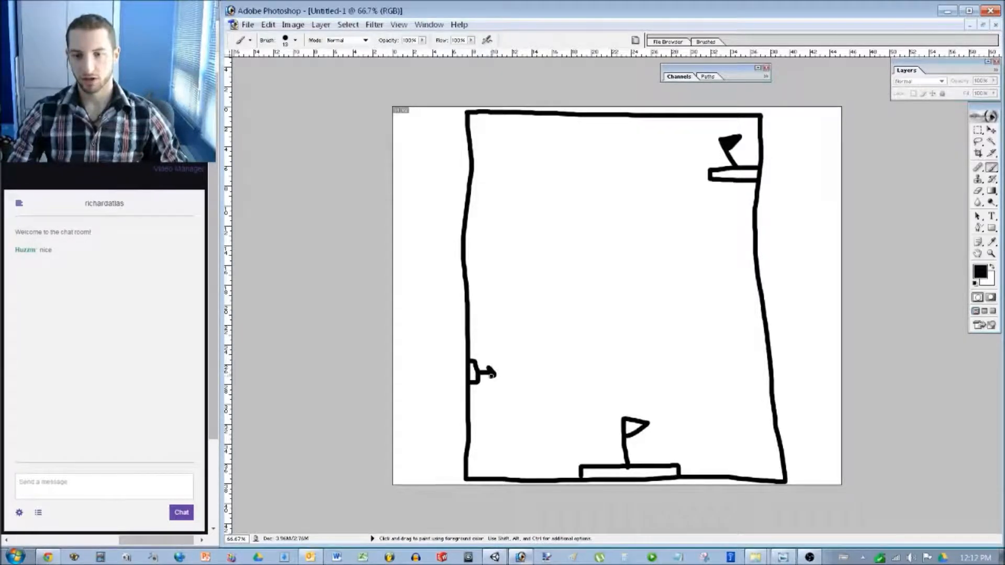
mouse_move(466, 255)
mouse_down()
mouse_move(477, 264)
mouse_move(466, 277)
mouse_move(492, 262)
mouse_move(479, 257)
mouse_move(495, 265)
mouse_move(482, 269)
mouse_move(690, 264)
mouse_up()
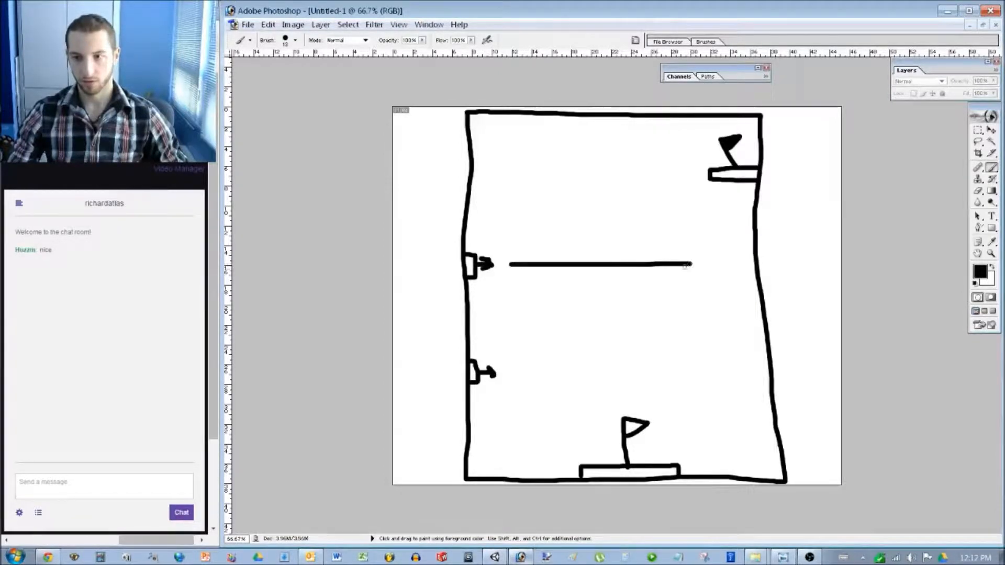
drag(517, 374, 683, 368)
key(ctrl+alt+z)
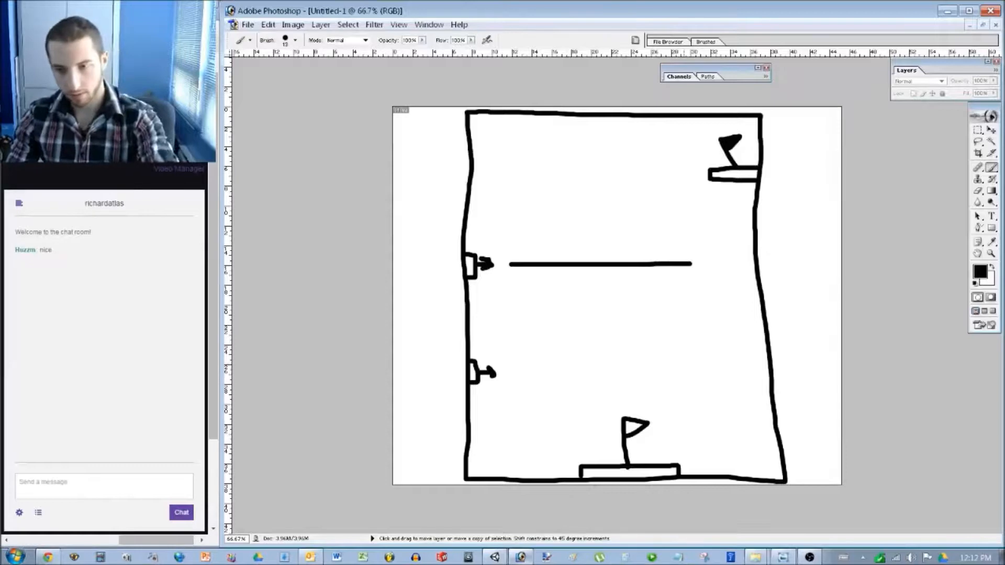
key(ctrl+alt+z)
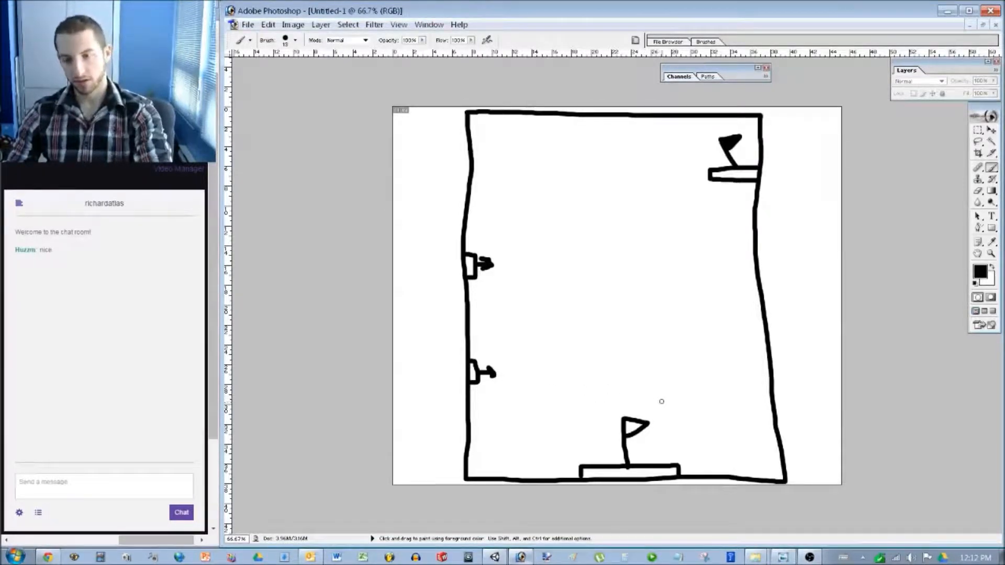
Draw jump arcs curving up toward the top-right goal, undoing trial arrow lines.
mouse_move(663, 399)
mouse_down()
mouse_move(637, 300)
mouse_move(615, 334)
mouse_up()
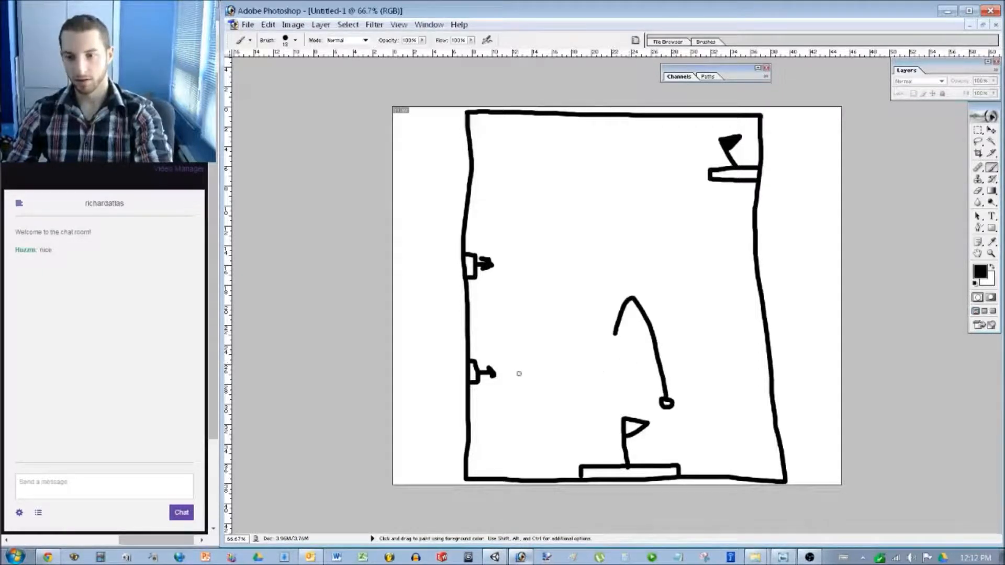
drag(519, 374, 683, 375)
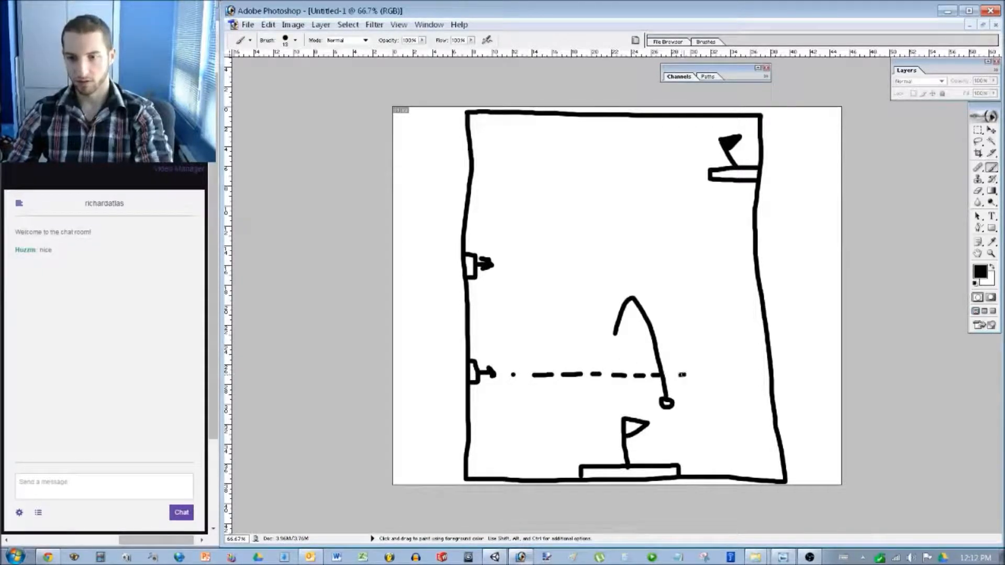
key(ctrl+alt+z)
key(ctrl+alt+z)
key(ctrl+alt+z)
key(ctrl+alt+z)
key(ctrl+alt+z)
key(ctrl+alt+z)
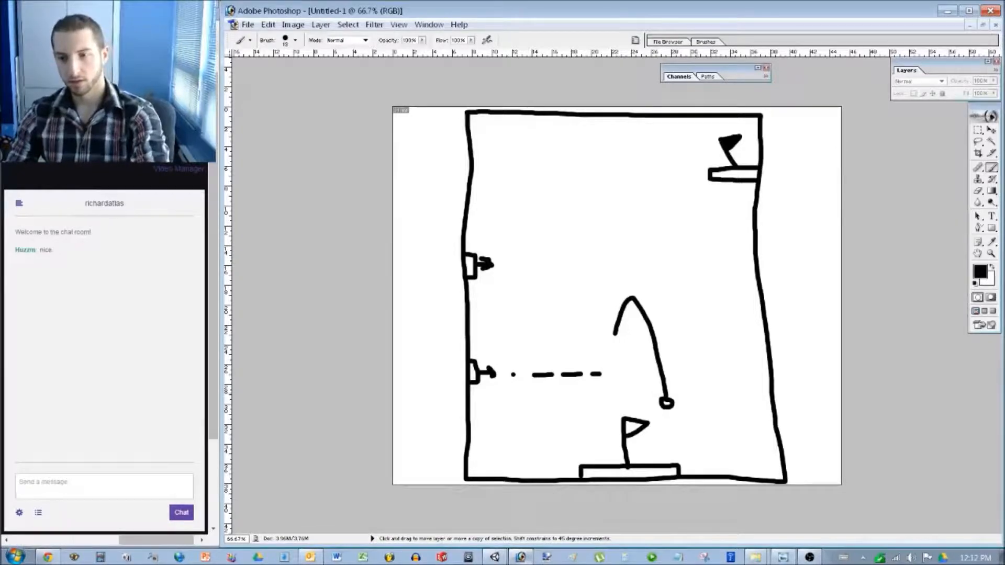
key(ctrl+alt+z)
key(ctrl+alt+z)
mouse_move(613, 341)
mouse_down()
mouse_move(604, 232)
mouse_move(579, 240)
mouse_up()
drag(508, 264, 645, 264)
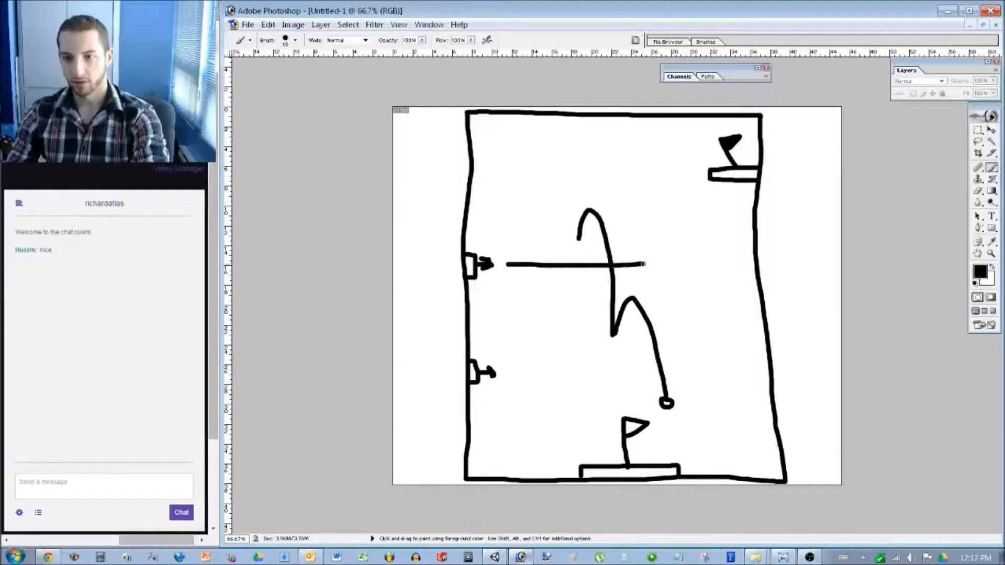
key(ctrl+alt+z)
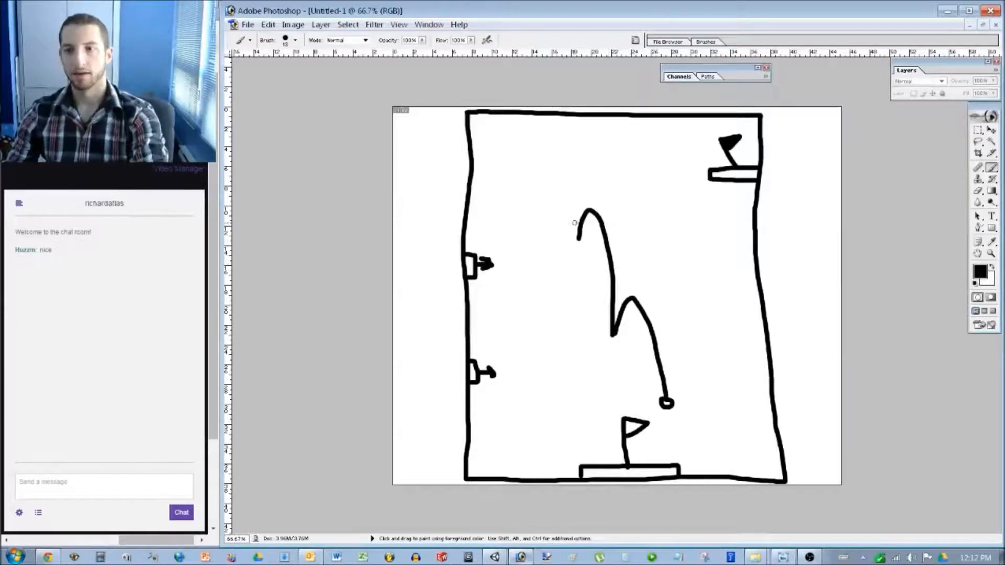
mouse_move(576, 227)
mouse_down()
mouse_move(602, 171)
mouse_move(698, 149)
mouse_up()
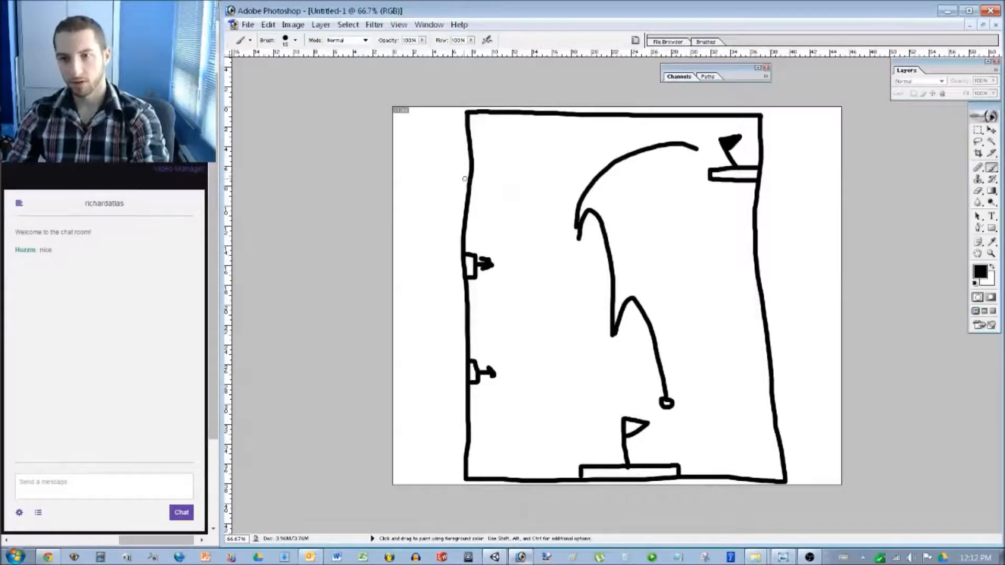
Add a third shooter high on the left wall and marquee-select the central jump path.
mouse_move(472, 161)
mouse_down()
mouse_move(478, 175)
mouse_move(502, 170)
mouse_move(494, 165)
mouse_move(500, 176)
mouse_up()
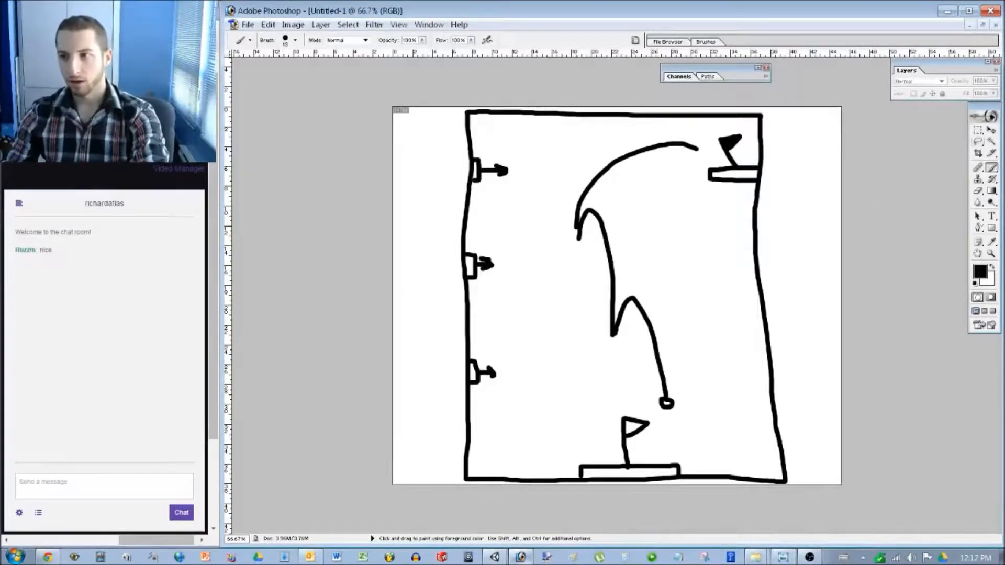
key(m)
mouse_move(567, 125)
mouse_down()
mouse_move(690, 343)
mouse_move(699, 411)
mouse_up()
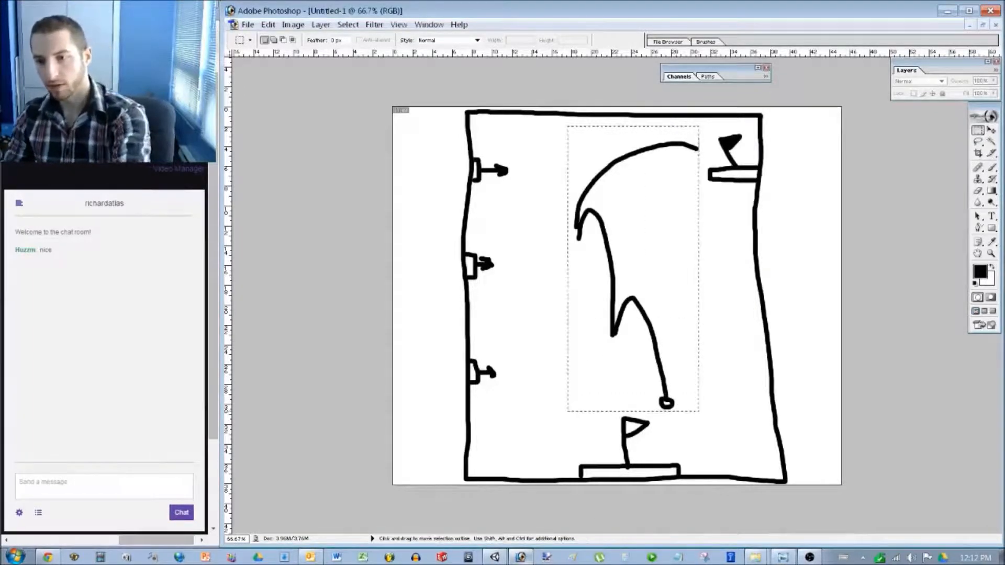
Erase the selected jump path, then sketch and undo a trial platform and up-down arrow.
key(Delete)
key(ctrl+d)
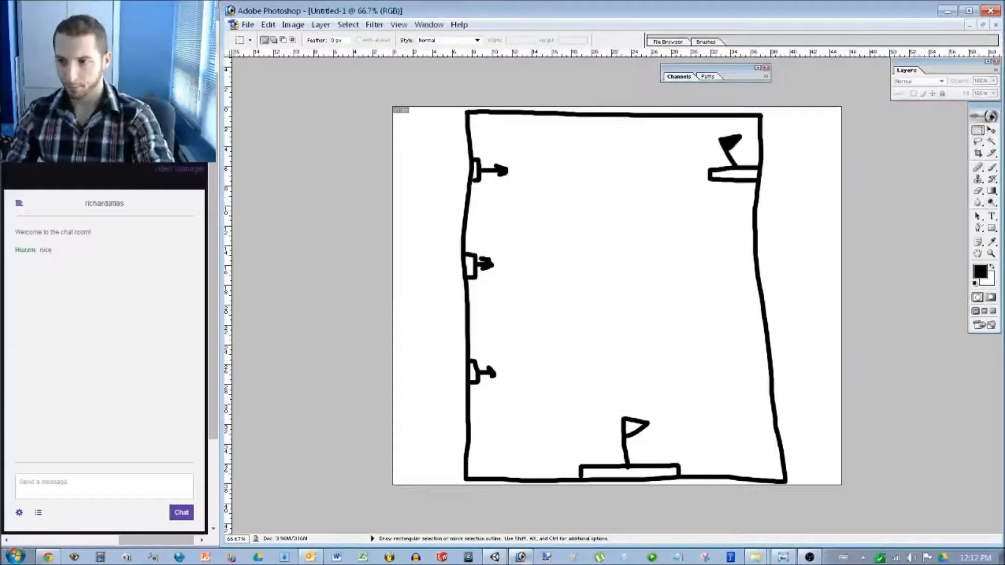
key(b)
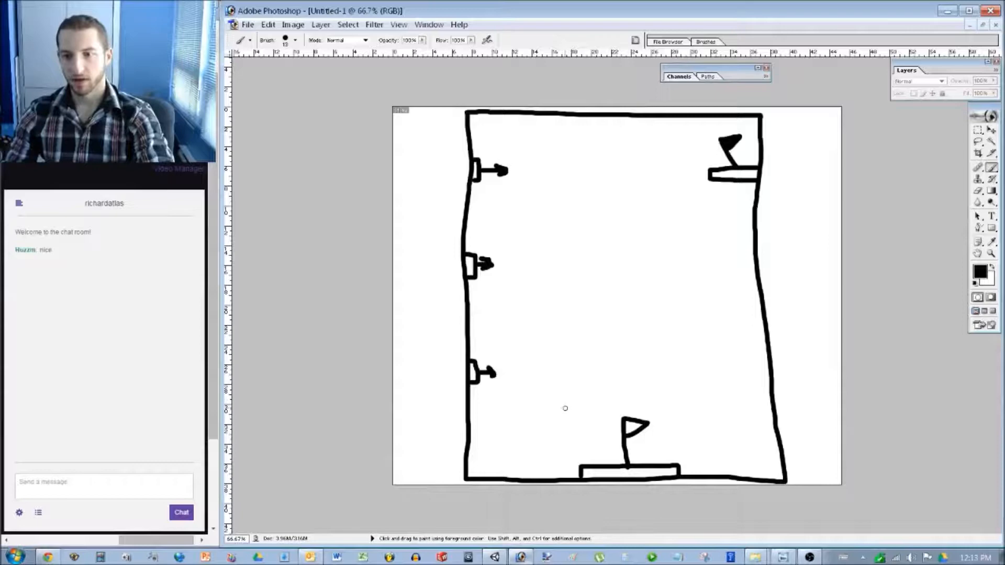
mouse_move(542, 403)
mouse_down()
mouse_move(599, 403)
mouse_move(599, 419)
mouse_move(551, 419)
mouse_move(543, 402)
mouse_up()
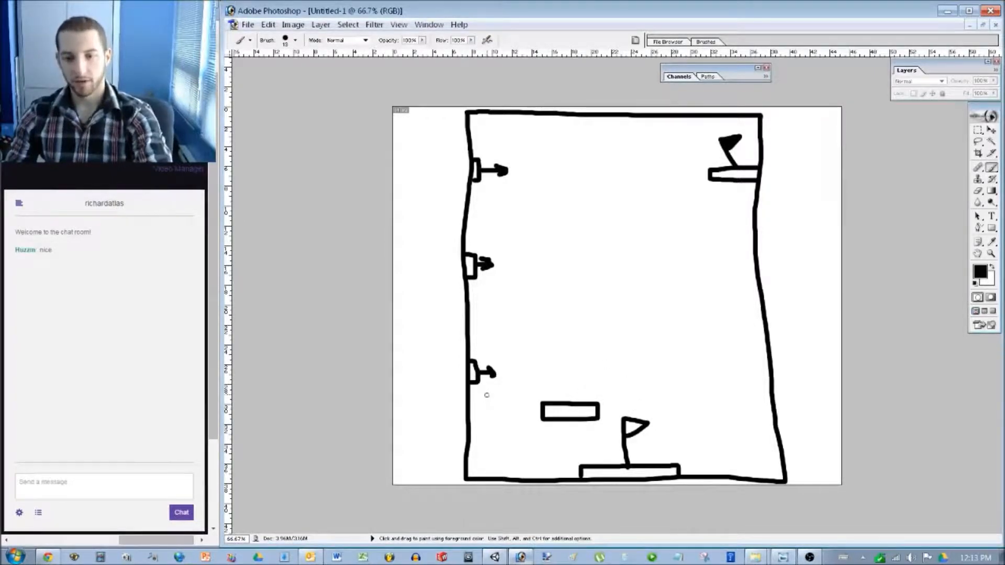
mouse_move(495, 389)
mouse_down()
mouse_move(493, 463)
mouse_move(502, 451)
mouse_move(484, 453)
mouse_up()
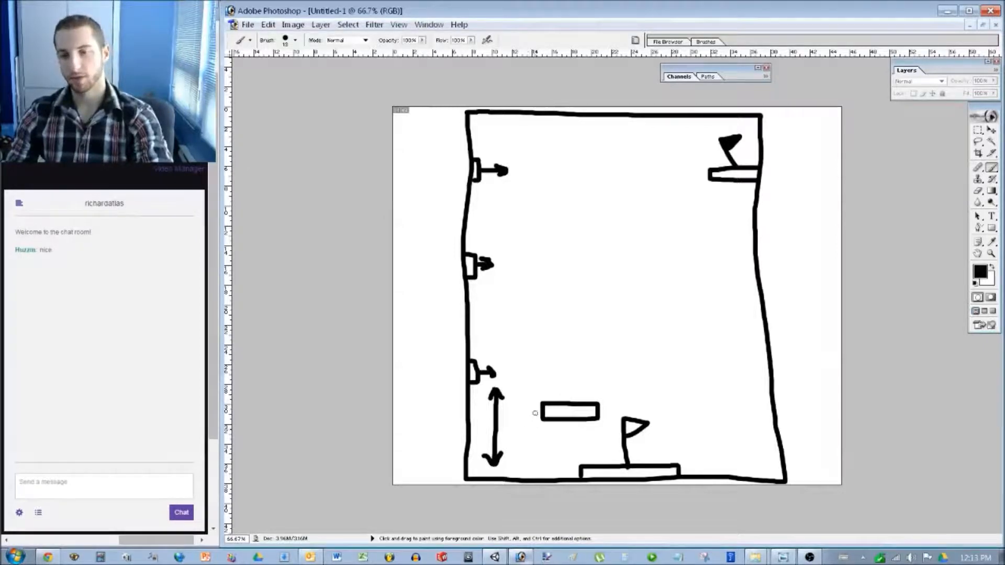
key(v)
key(ctrl+z)
key(ctrl+alt+z)
key(ctrl+alt+z)
key(b)
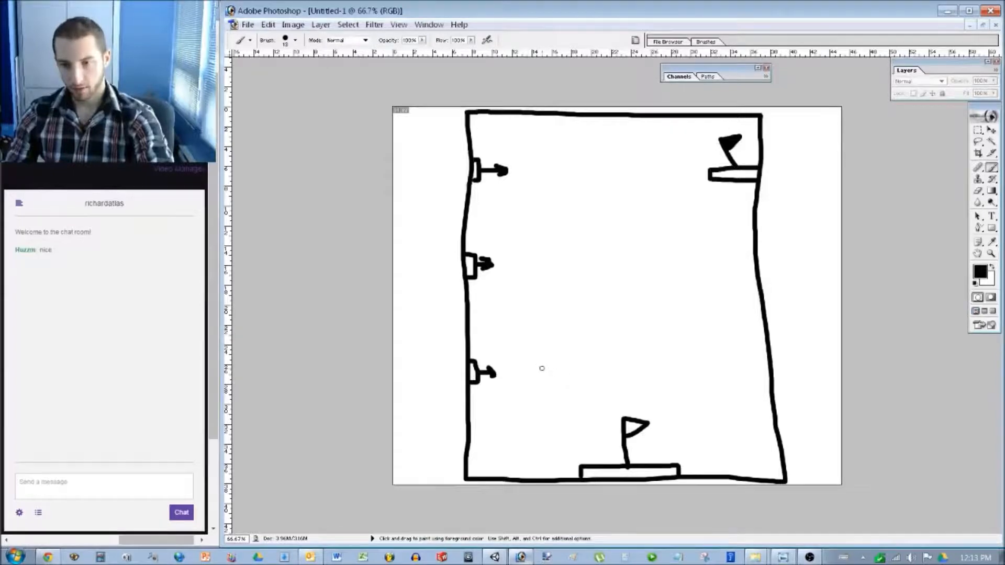
Try a platform, dashed line and jump arc by the lowest shooter, undo them, and pick red.
mouse_move(536, 365)
mouse_down()
mouse_move(597, 366)
mouse_move(593, 384)
mouse_move(535, 383)
mouse_move(535, 367)
mouse_move(526, 375)
mouse_up()
click(514, 376)
click(506, 375)
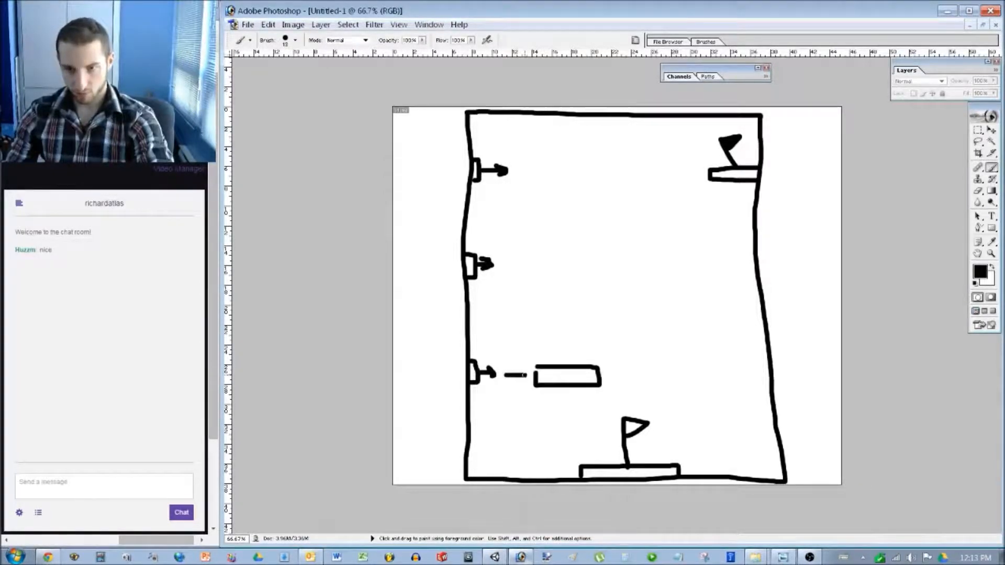
mouse_move(659, 446)
mouse_down()
mouse_move(591, 327)
mouse_move(580, 359)
mouse_up()
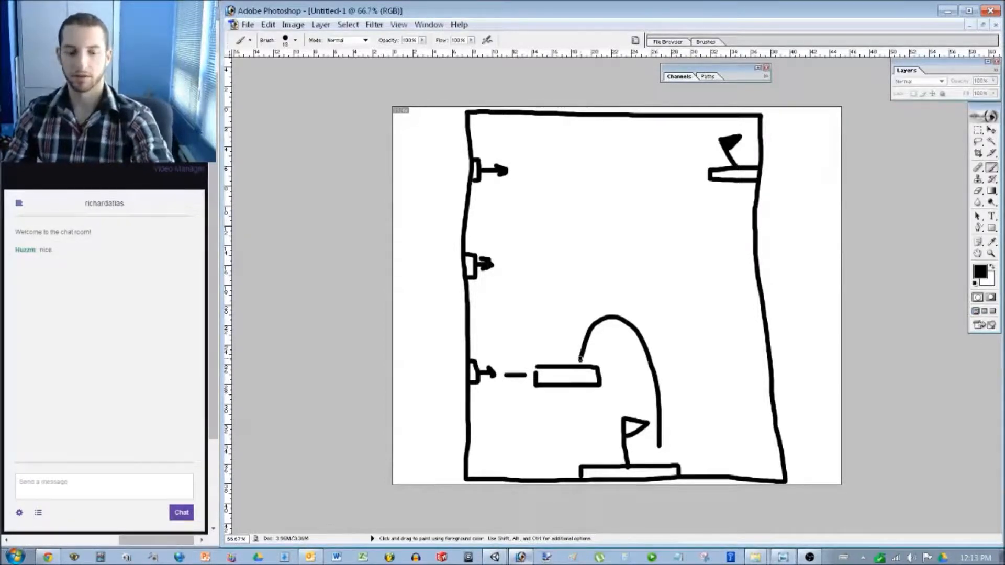
key(ctrl+alt+z)
key(ctrl+alt+z)
key(ctrl+alt+z)
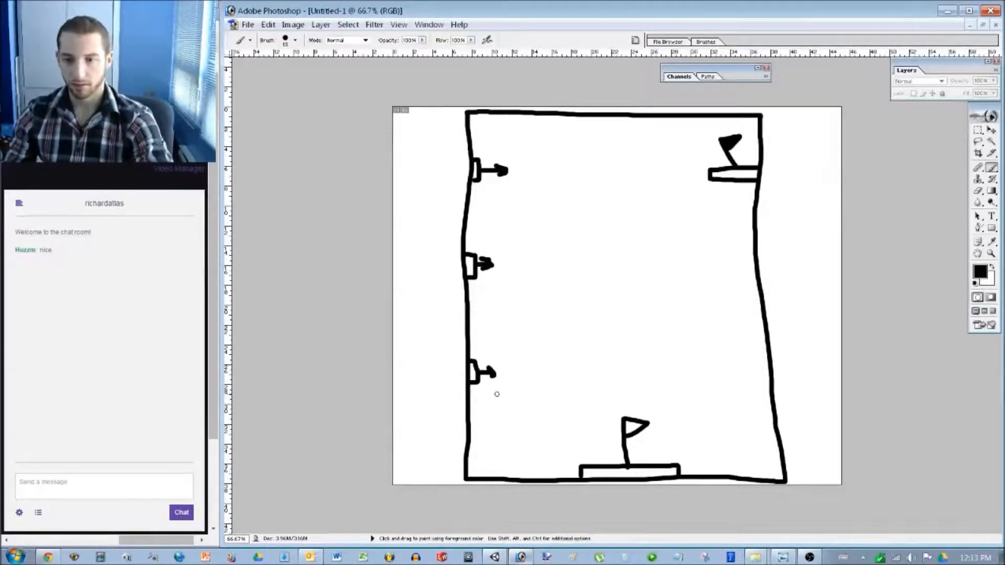
click(981, 272)
click(509, 217)
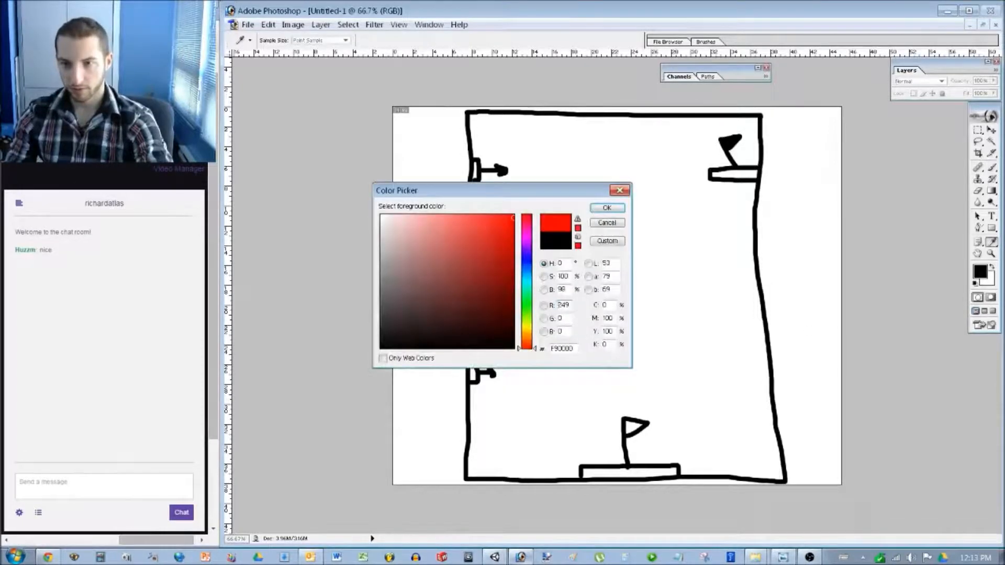
Brush a red up-down arrow below the lowest shooter.
click(606, 208)
key(b)
mouse_move(482, 389)
mouse_down()
mouse_move(498, 402)
mouse_move(475, 402)
mouse_move(484, 466)
mouse_move(498, 448)
mouse_move(475, 452)
mouse_up()
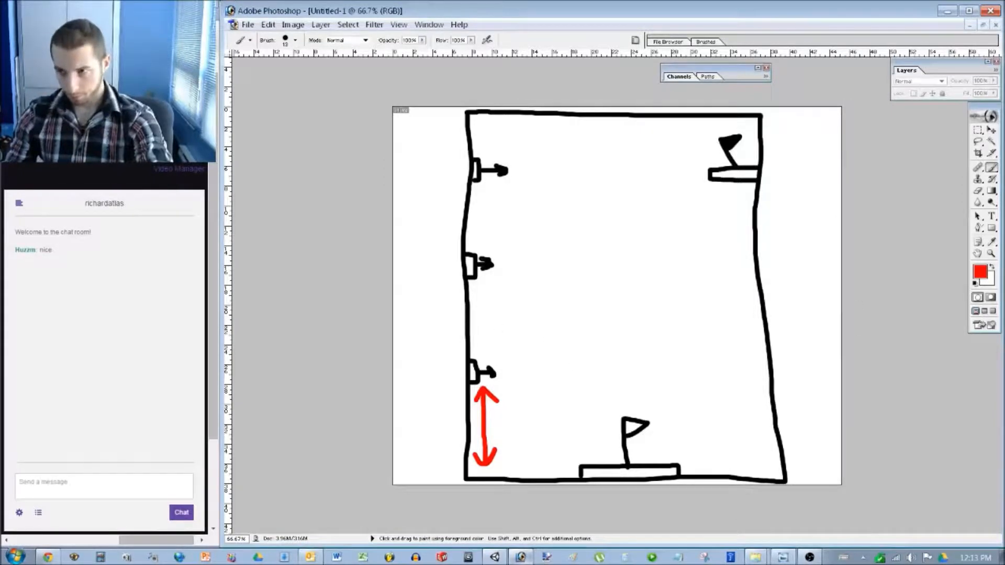
Switch the colour to black, sketch two platforms and a jump line, then undo them.
click(981, 272)
click(514, 348)
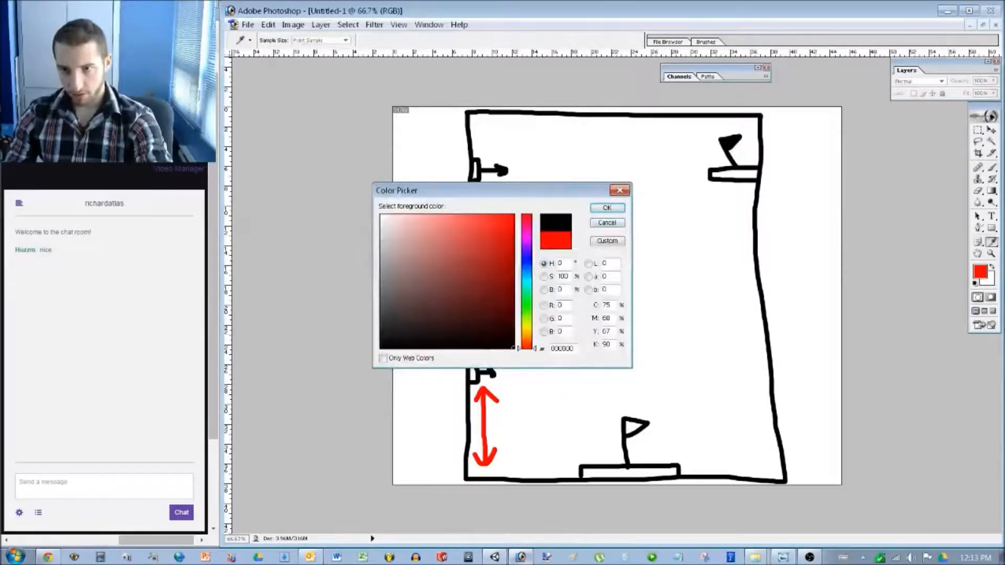
key(Return)
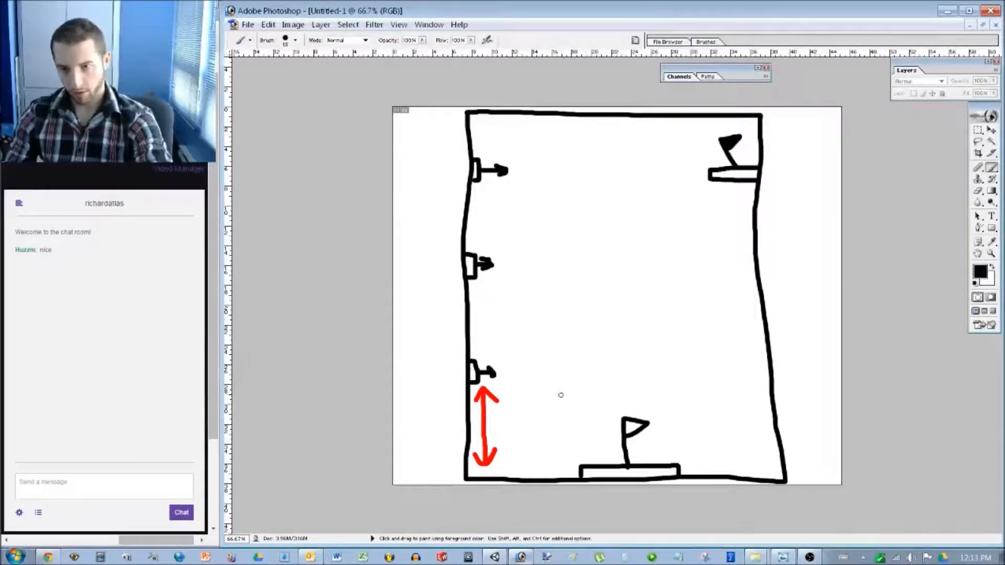
mouse_move(552, 391)
mouse_down()
mouse_move(601, 398)
mouse_move(555, 410)
mouse_move(553, 390)
mouse_up()
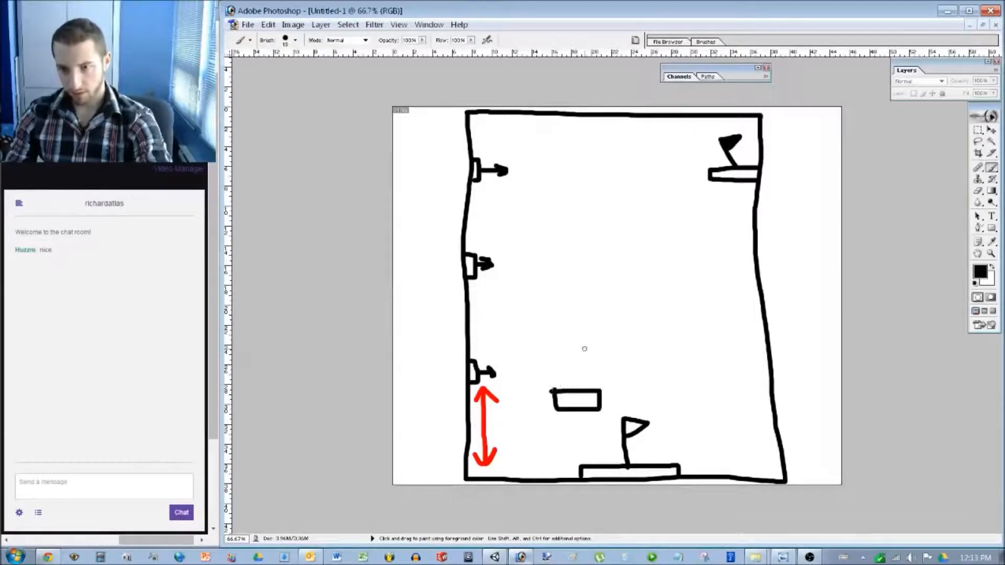
mouse_move(625, 305)
mouse_down()
mouse_move(621, 333)
mouse_move(669, 301)
mouse_move(627, 300)
mouse_up()
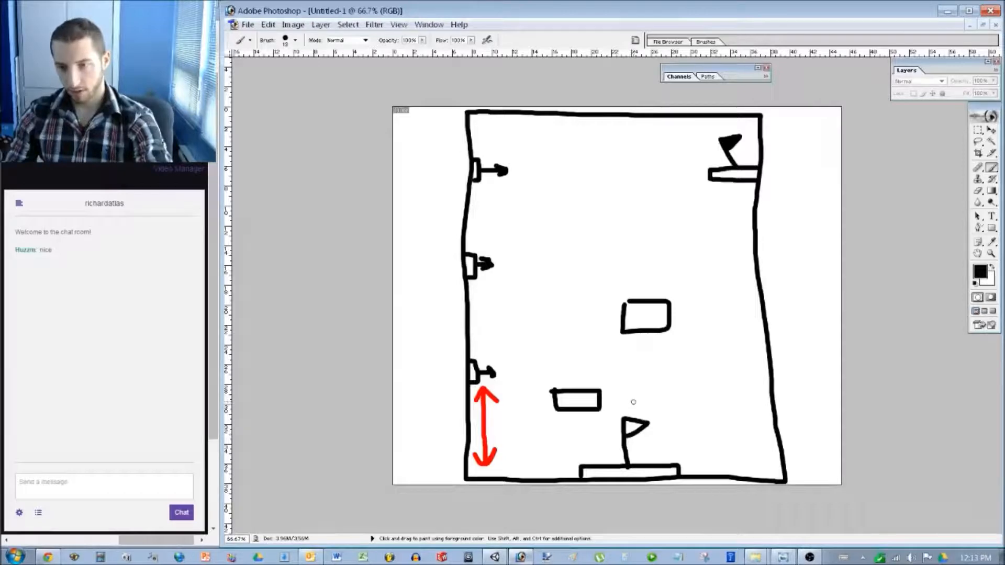
mouse_move(653, 440)
mouse_down()
mouse_move(597, 357)
mouse_move(582, 375)
mouse_up()
key(ctrl+alt+z)
key(ctrl+alt+z)
key(ctrl+alt+z)
key(ctrl+alt+z)
key(ctrl+alt+z)
key(ctrl+alt+z)
key(ctrl+alt+z)
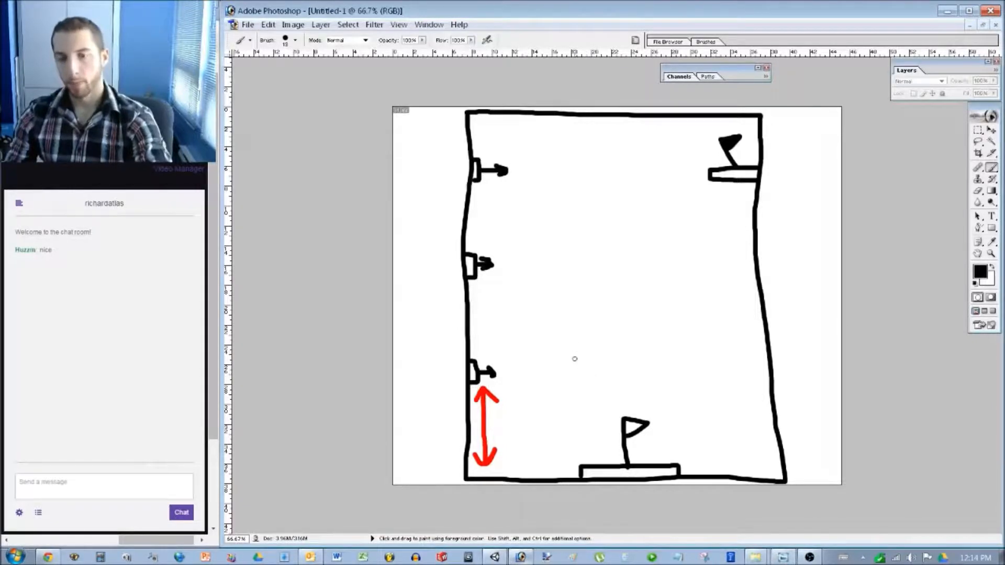
Redraw the small platform, a jump arc from the start flag and a higher right platform, then pick blue.
mouse_move(547, 402)
mouse_down()
mouse_move(617, 406)
mouse_move(555, 415)
mouse_move(549, 402)
mouse_up()
mouse_move(649, 442)
mouse_down()
mouse_move(638, 404)
mouse_move(607, 390)
mouse_up()
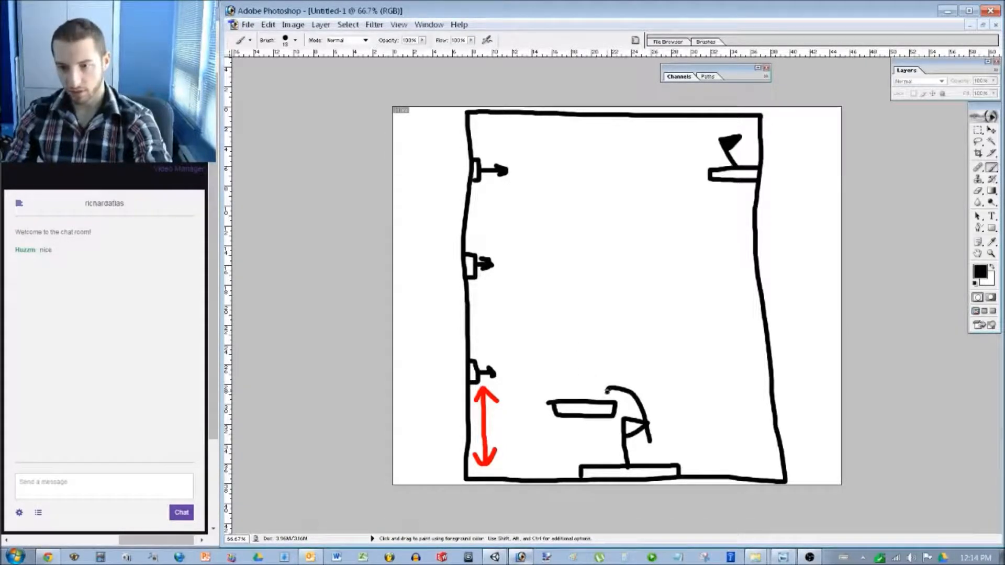
mouse_move(620, 331)
mouse_down()
mouse_move(712, 322)
mouse_move(624, 342)
mouse_move(621, 328)
mouse_up()
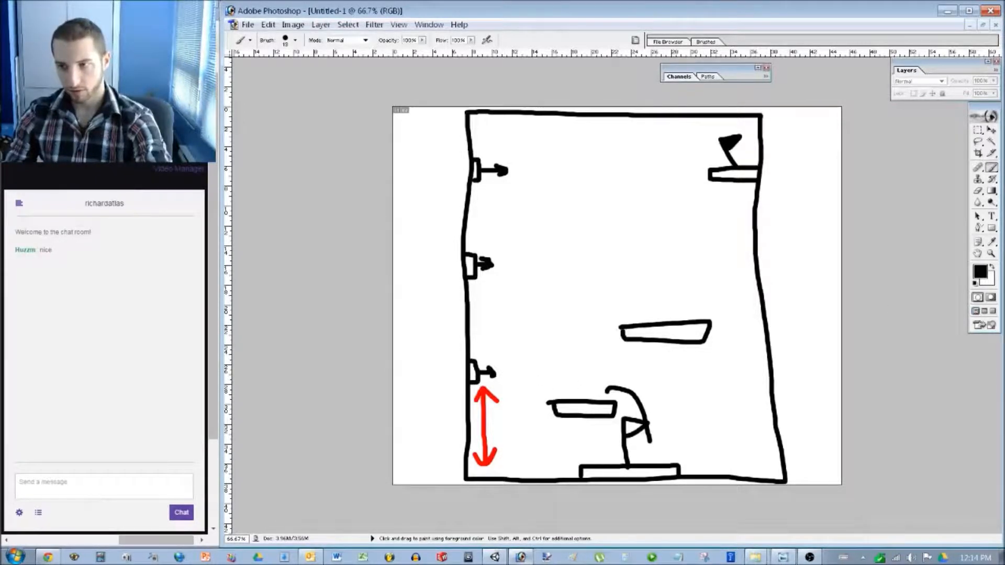
click(980, 271)
click(526, 271)
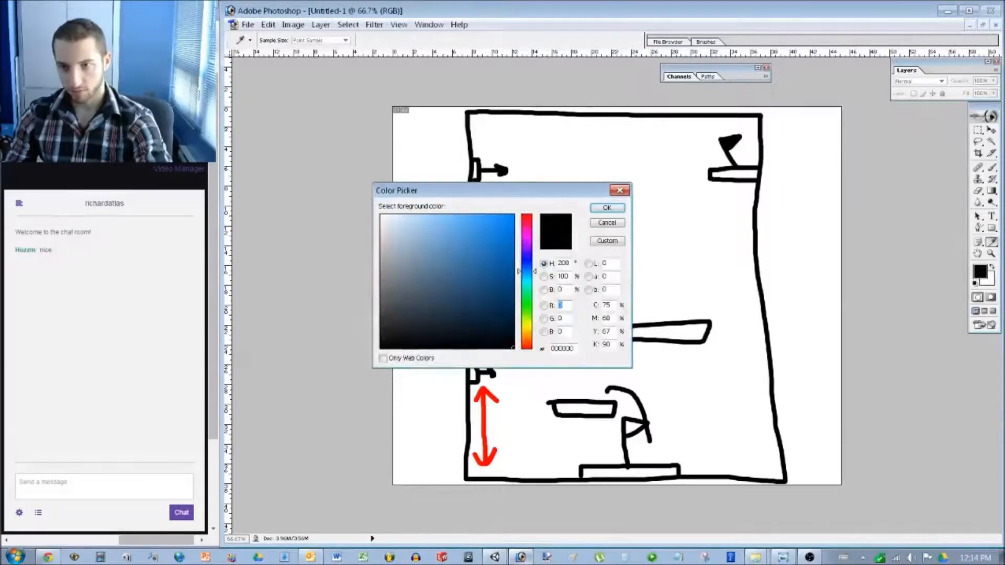
Switch to bright blue and paint the lowest shooter's dashed arrow path.
click(509, 222)
click(607, 208)
drag(506, 376, 523, 375)
drag(541, 375, 591, 376)
drag(610, 376, 671, 377)
drag(722, 378, 727, 378)
Paint blue dashed arrow paths from the middle and top shooters.
drag(508, 263, 518, 263)
drag(547, 263, 555, 263)
drag(593, 263, 648, 264)
drag(687, 263, 732, 264)
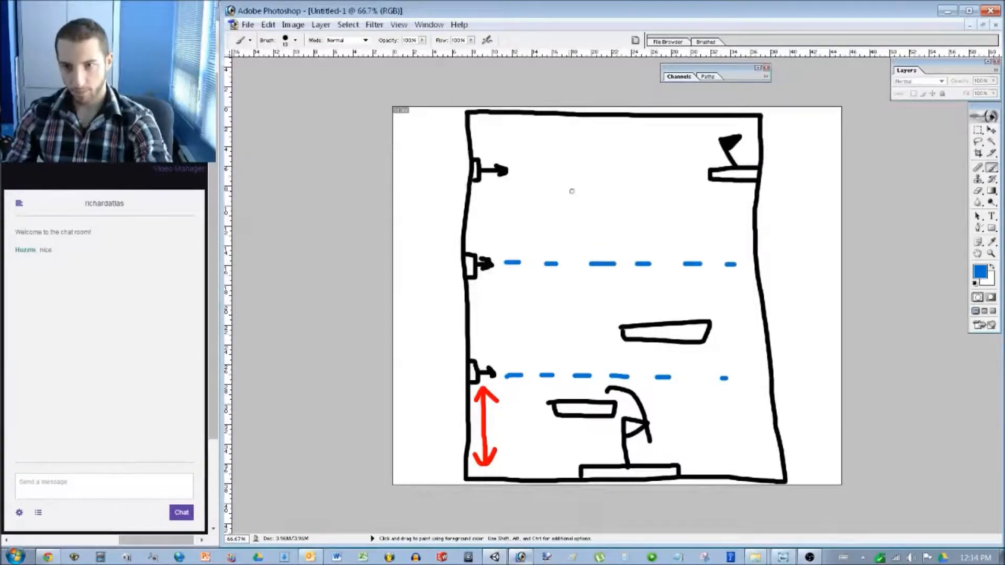
drag(513, 170, 521, 169)
drag(562, 168, 572, 168)
drag(605, 168, 617, 168)
drag(641, 167, 692, 162)
drag(721, 162, 754, 161)
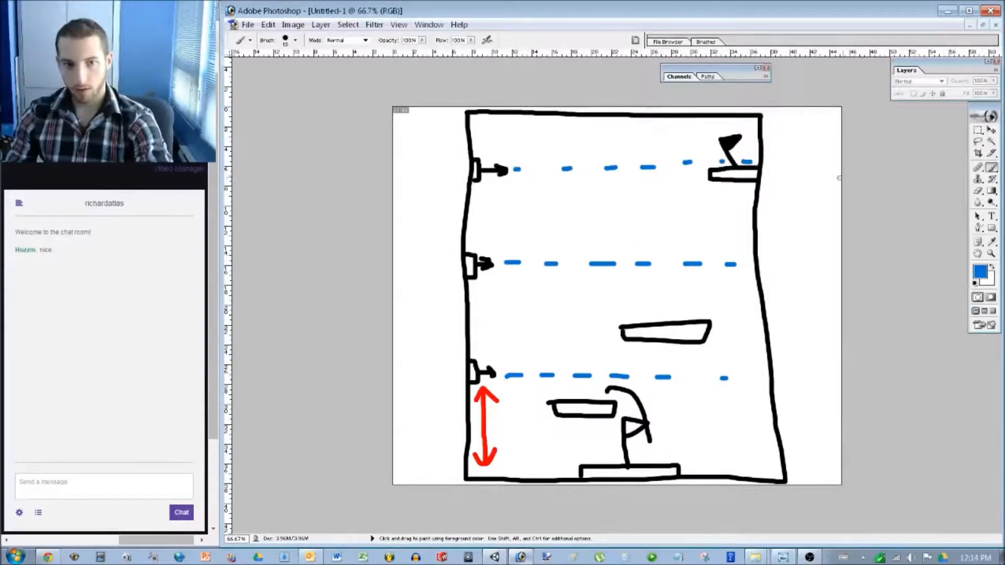
In black, draw an upper platform and jump arcs chaining to the top-right goal.
key(d)
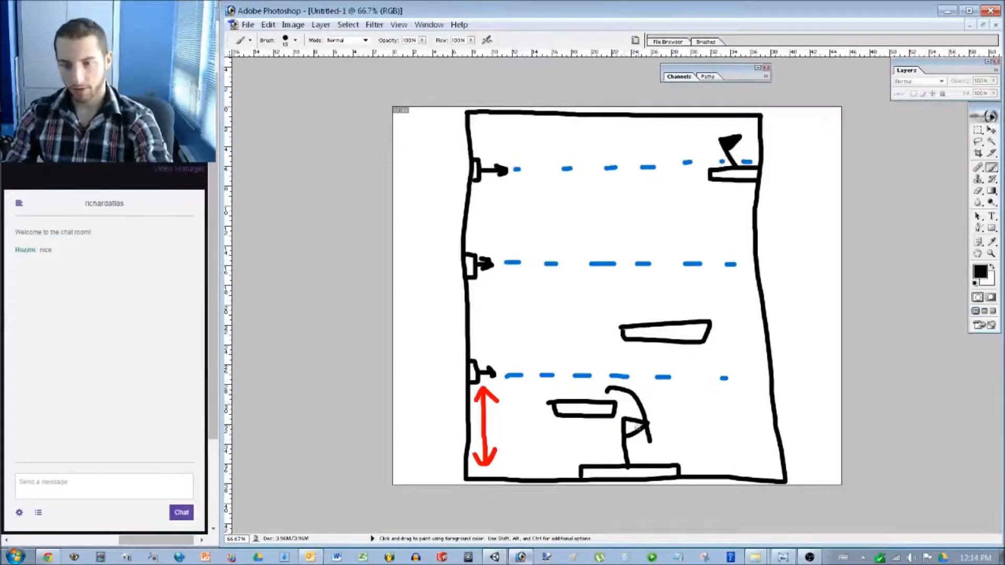
mouse_move(588, 390)
mouse_down()
mouse_move(590, 335)
mouse_move(645, 309)
mouse_up()
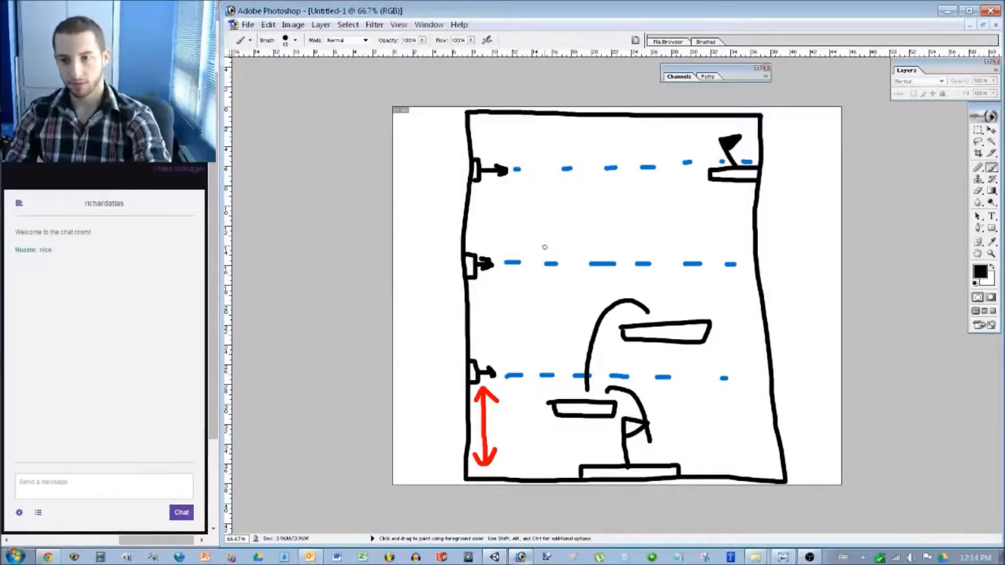
mouse_move(543, 232)
mouse_down()
mouse_move(621, 243)
mouse_move(551, 247)
mouse_move(545, 233)
mouse_up()
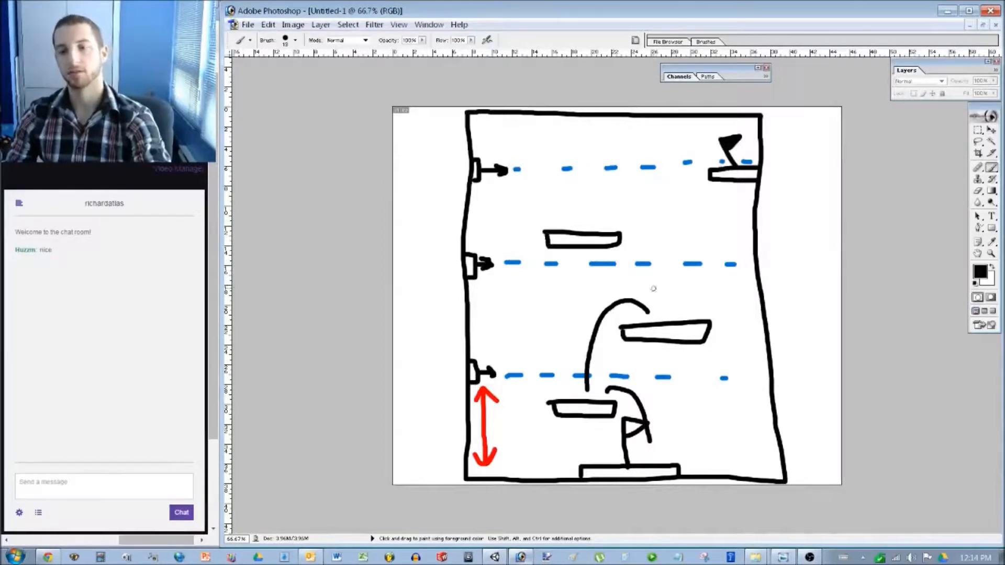
mouse_move(675, 312)
mouse_down()
mouse_move(640, 239)
mouse_move(611, 219)
mouse_up()
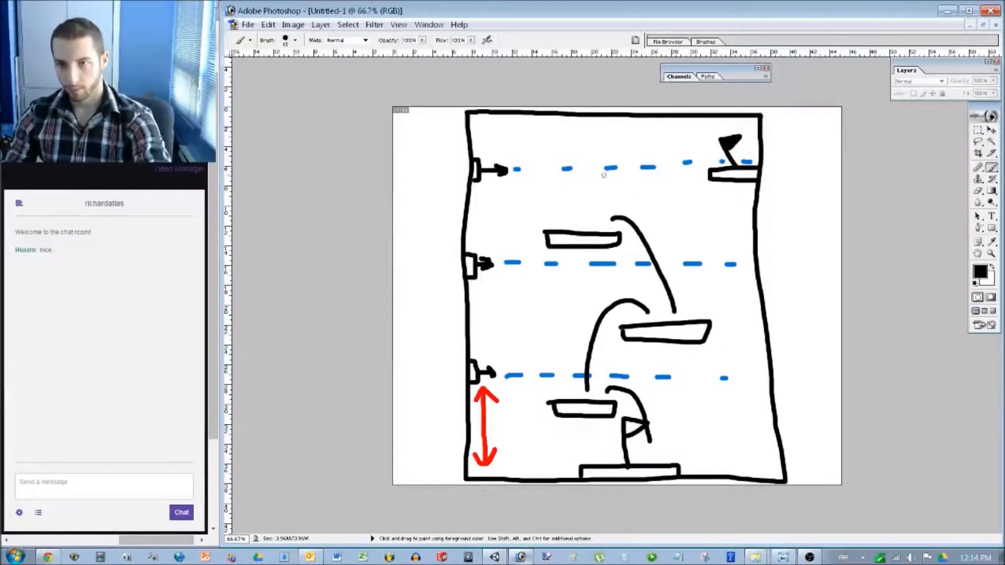
mouse_move(612, 215)
mouse_down()
mouse_move(652, 161)
mouse_move(717, 152)
mouse_up()
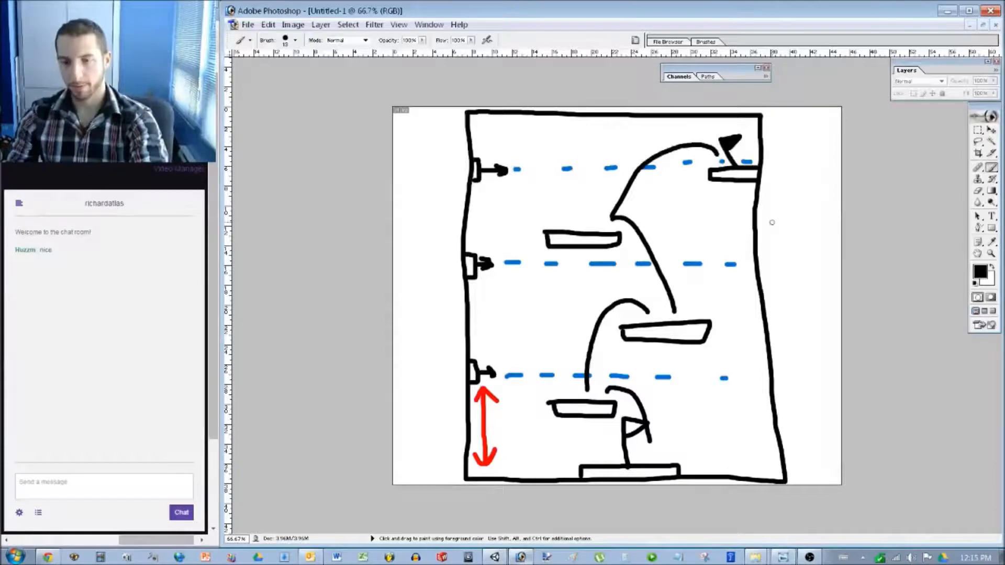
Erase the middle platforms and arcs, the small lower-left platform, and part of the flag.
key(m)
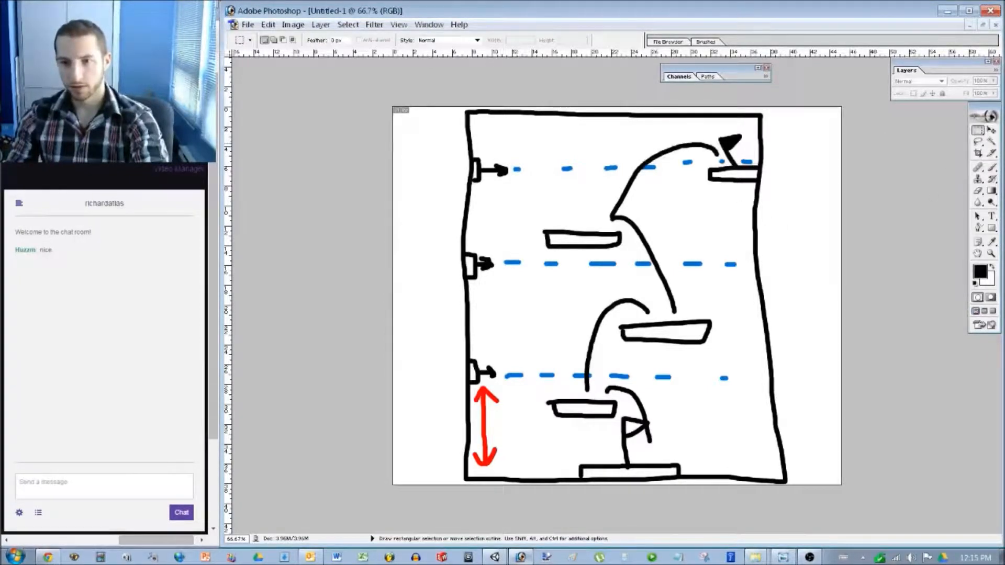
drag(533, 140, 707, 412)
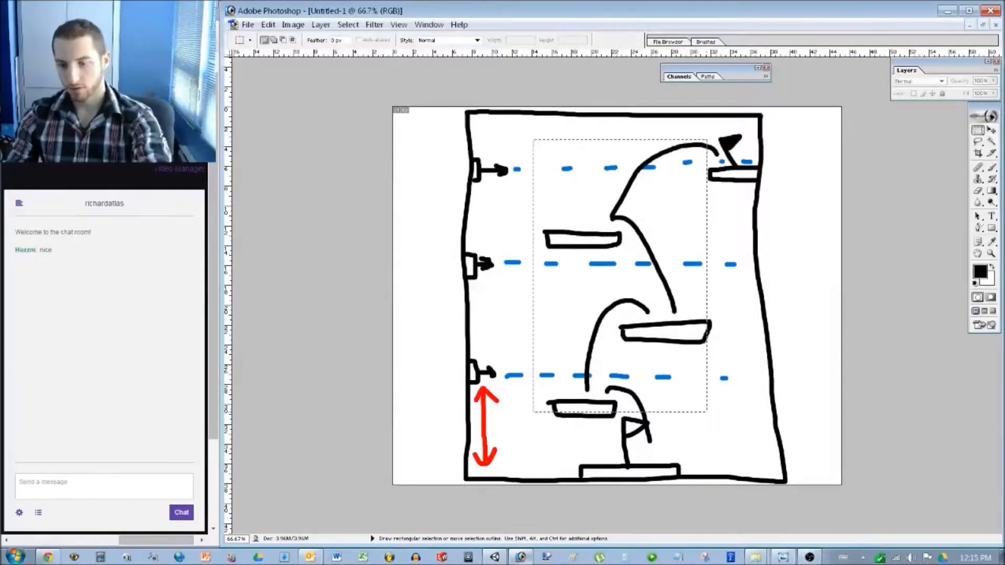
key(Delete)
drag(533, 434, 610, 387)
key(Delete)
drag(669, 442, 645, 406)
key(Delete)
Erase the leftover strokes on the right and the curve stub near the top.
drag(740, 391, 697, 245)
key(Delete)
drag(721, 158, 692, 142)
key(Delete)
Paint a tall upright block, black dashes from the lowest shooter, and a jump arc over it.
key(ctrl+d)
key(b)
mouse_move(556, 345)
mouse_down()
mouse_move(558, 389)
mouse_move(574, 410)
mouse_move(576, 352)
mouse_move(560, 344)
mouse_up()
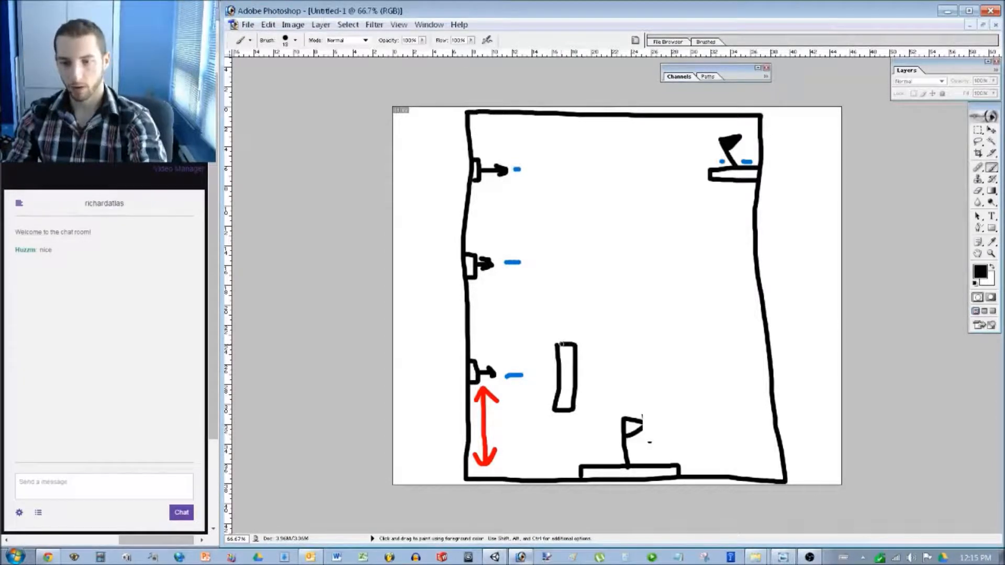
drag(531, 375, 556, 375)
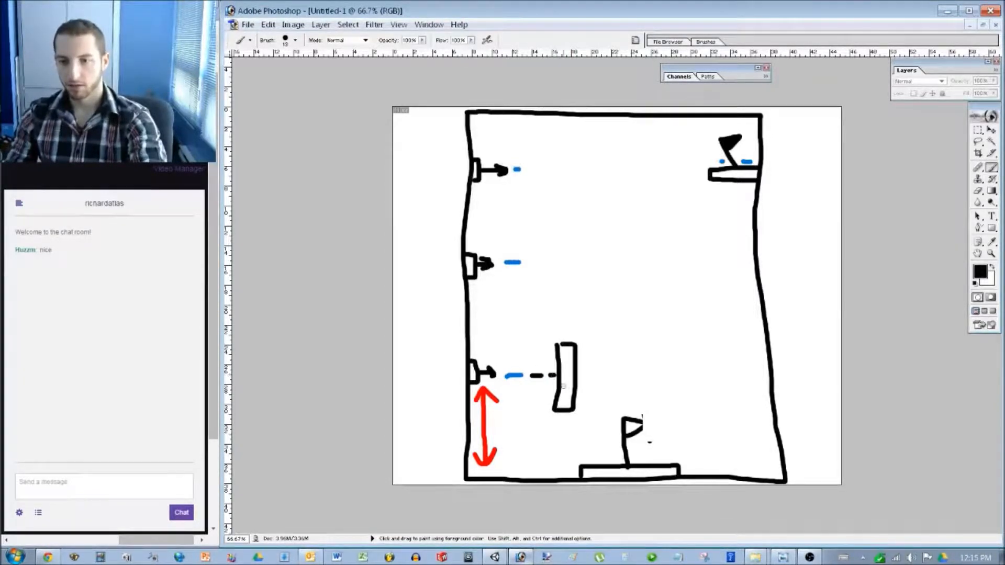
mouse_move(606, 446)
mouse_down()
mouse_move(582, 402)
mouse_move(589, 331)
mouse_move(570, 330)
mouse_up()
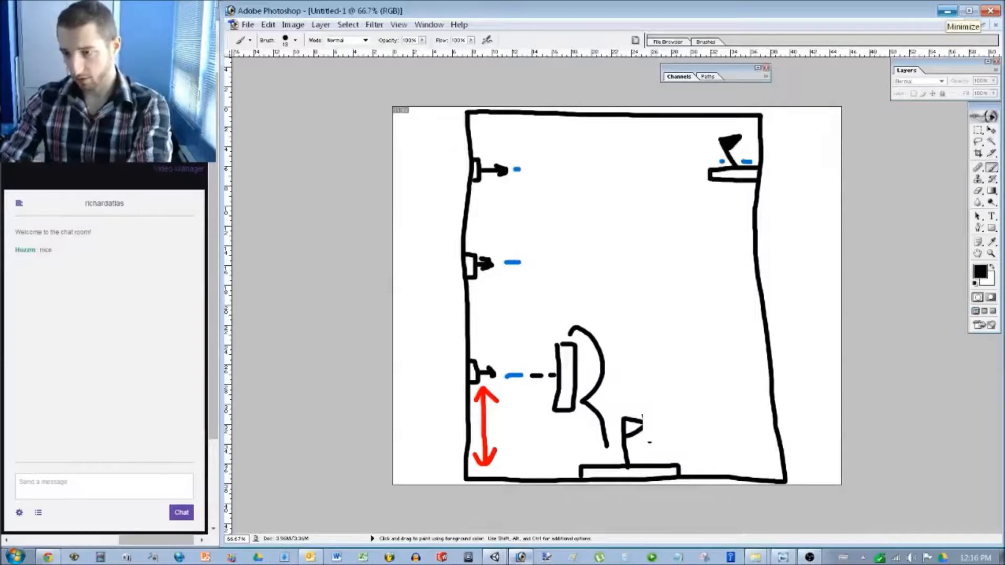
Back in Unity, frame the CameraCollider and hide the GraphPaper background.
click(947, 11)
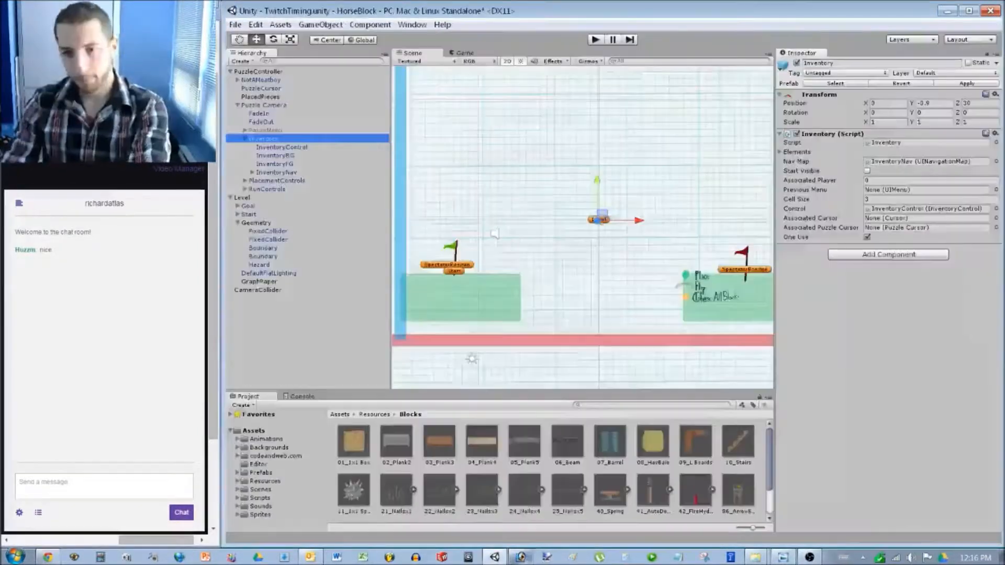
scroll(495, 234, down, 3)
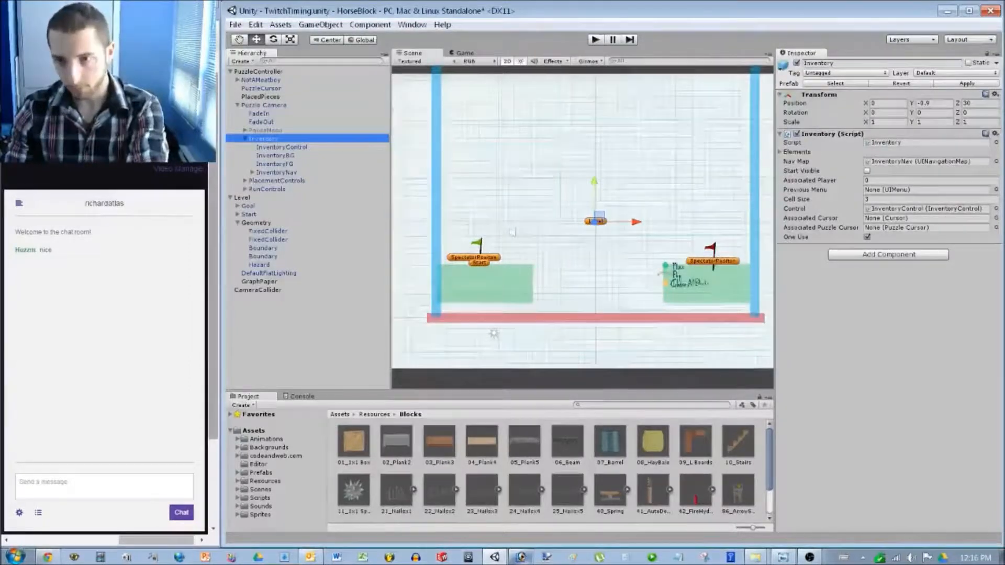
scroll(511, 231, up, 3)
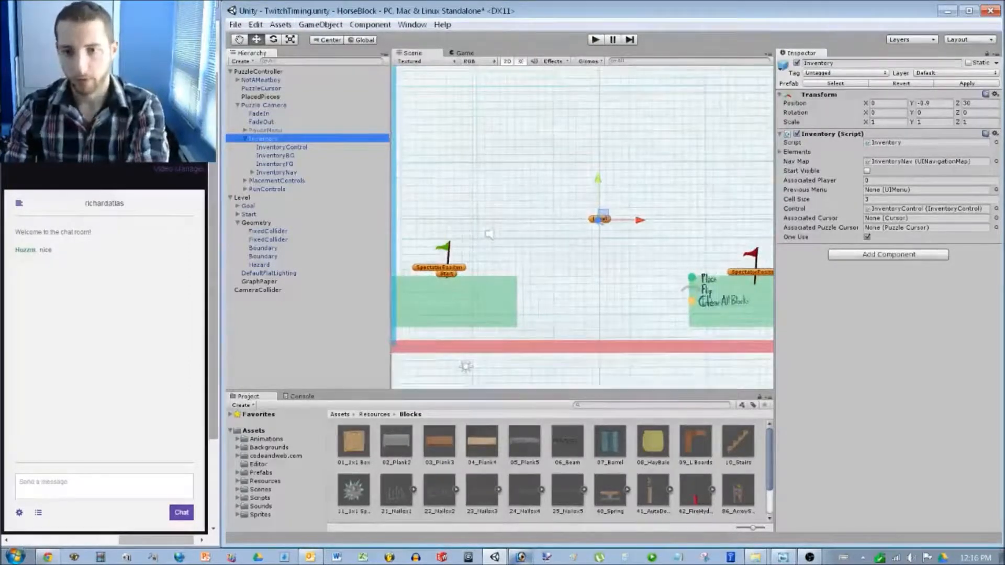
click(752, 255)
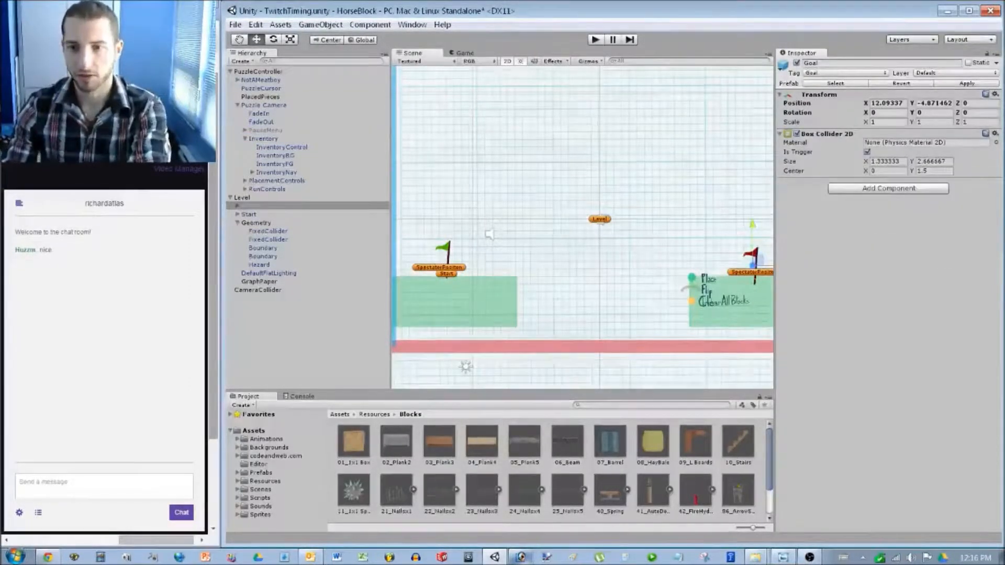
click(446, 253)
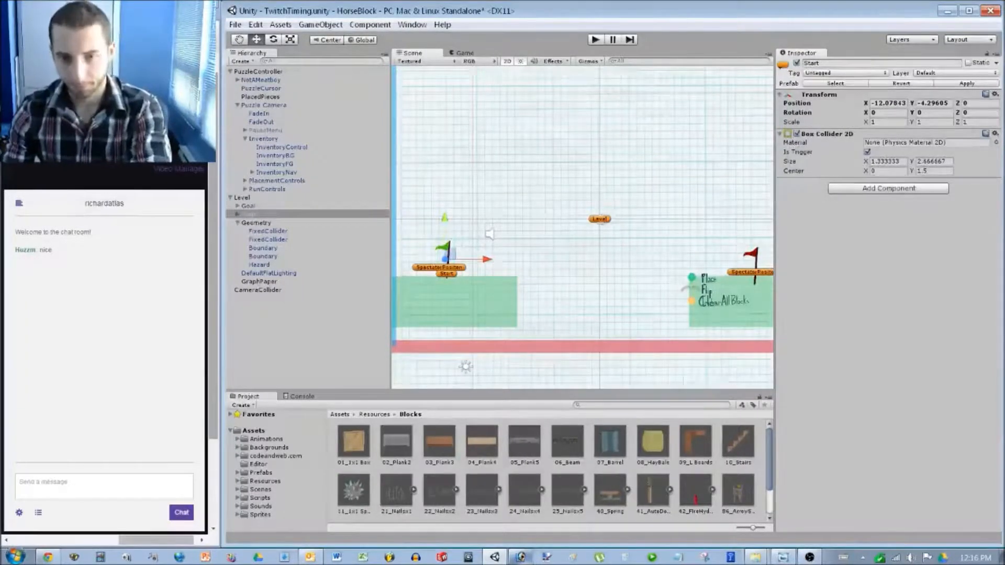
click(258, 290)
key(f)
scroll(497, 247, up, 3)
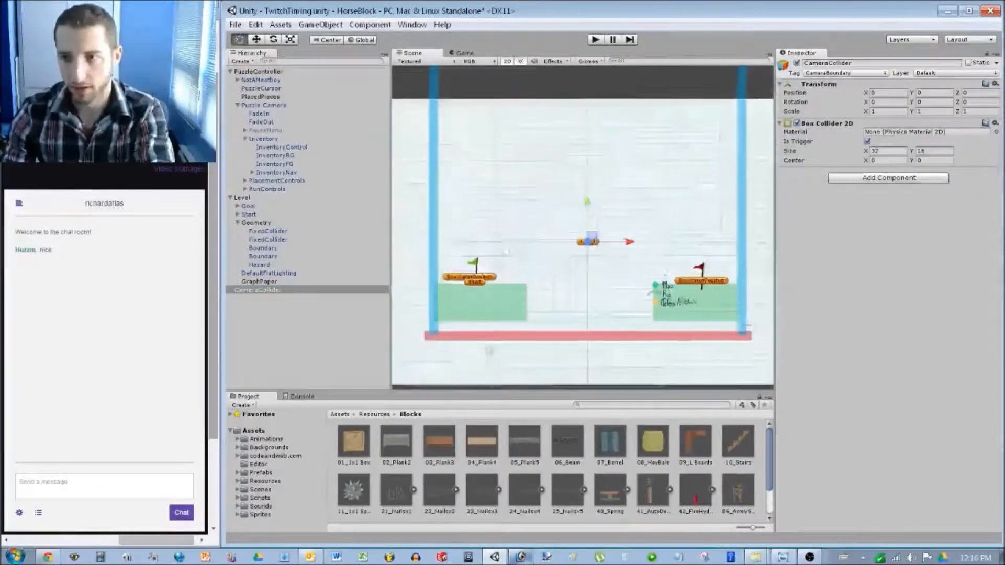
scroll(496, 247, down, 1)
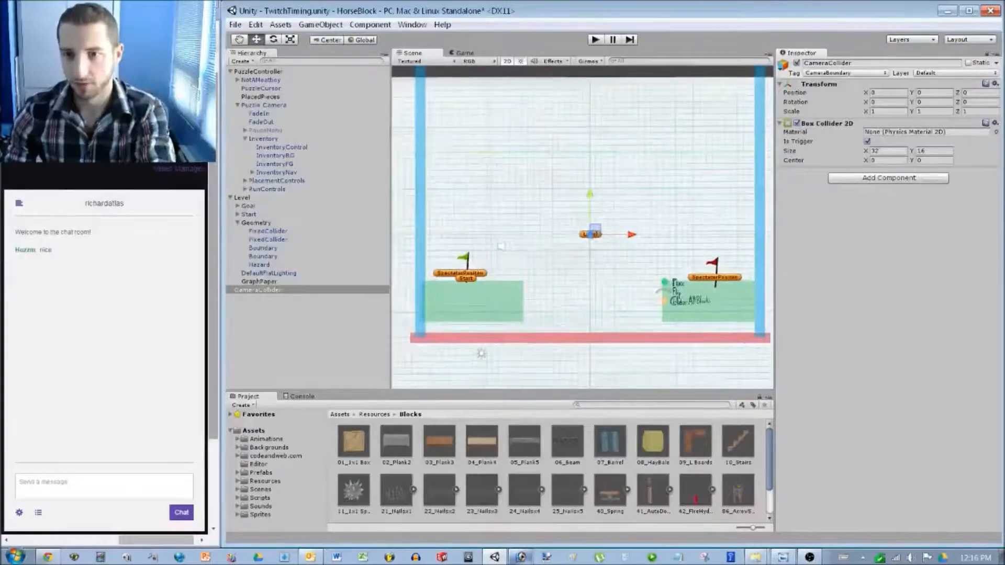
click(501, 247)
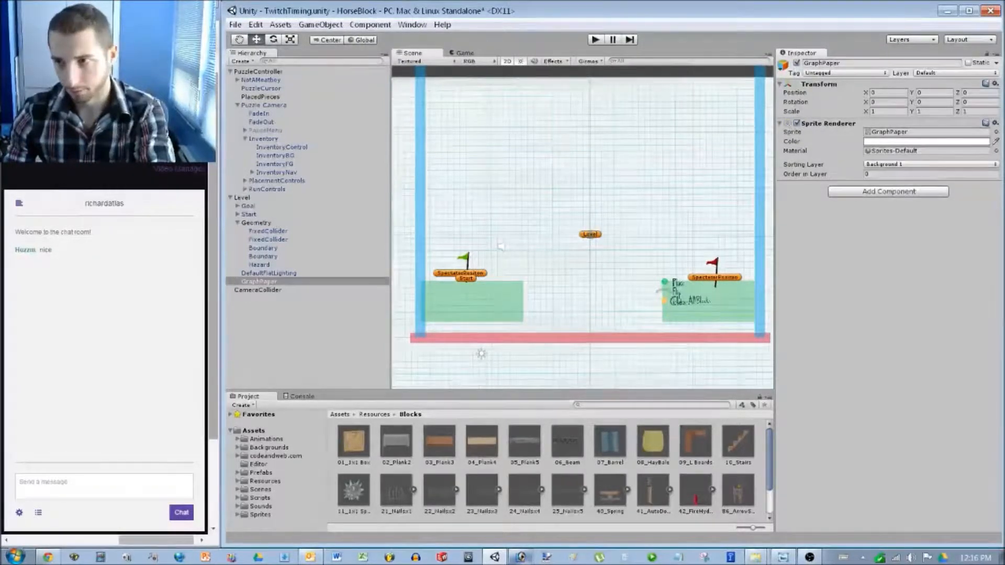
click(797, 62)
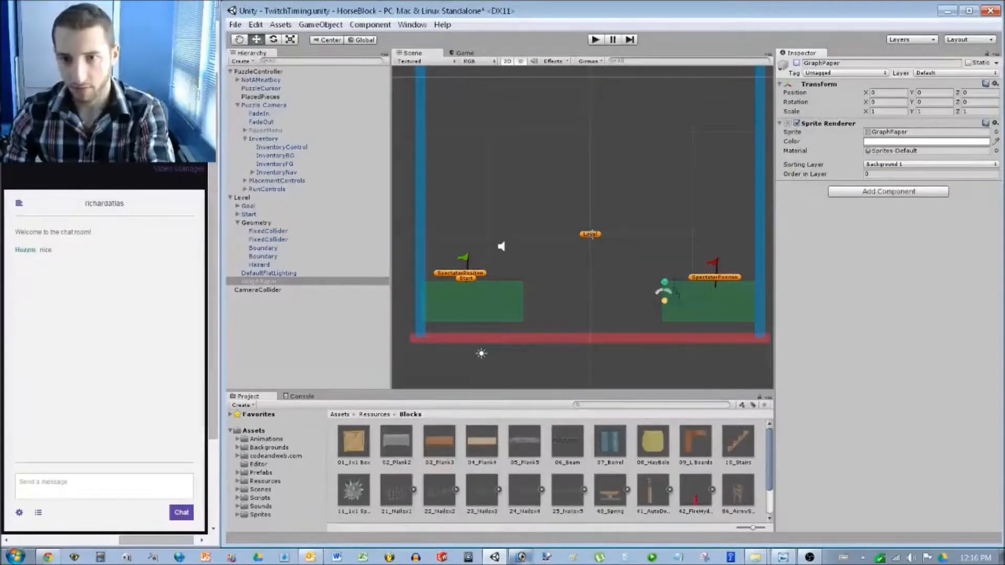
Set the CameraCollider's Box Collider 2D size to X 28 and Y 32.
click(257, 290)
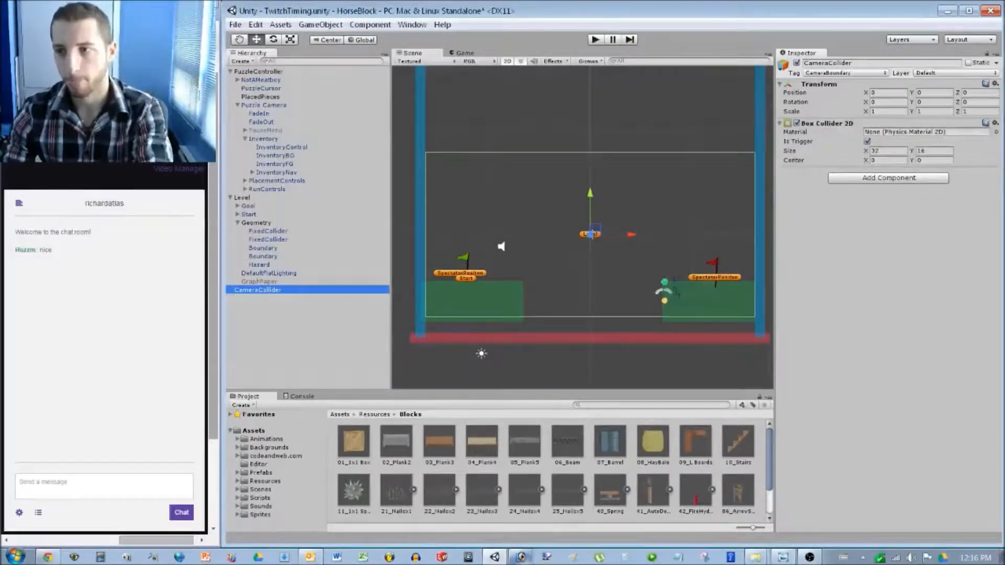
click(935, 151)
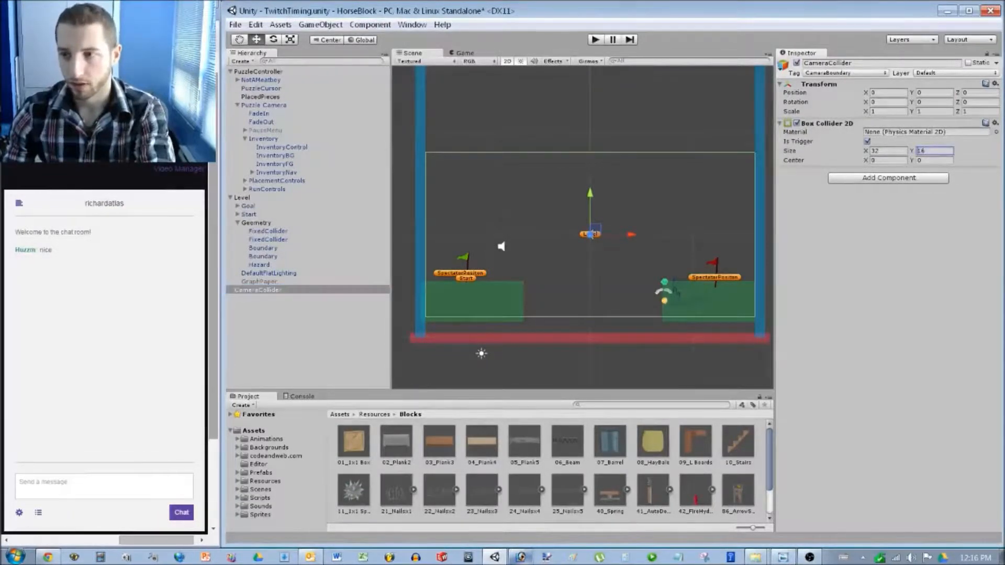
double_click(921, 151)
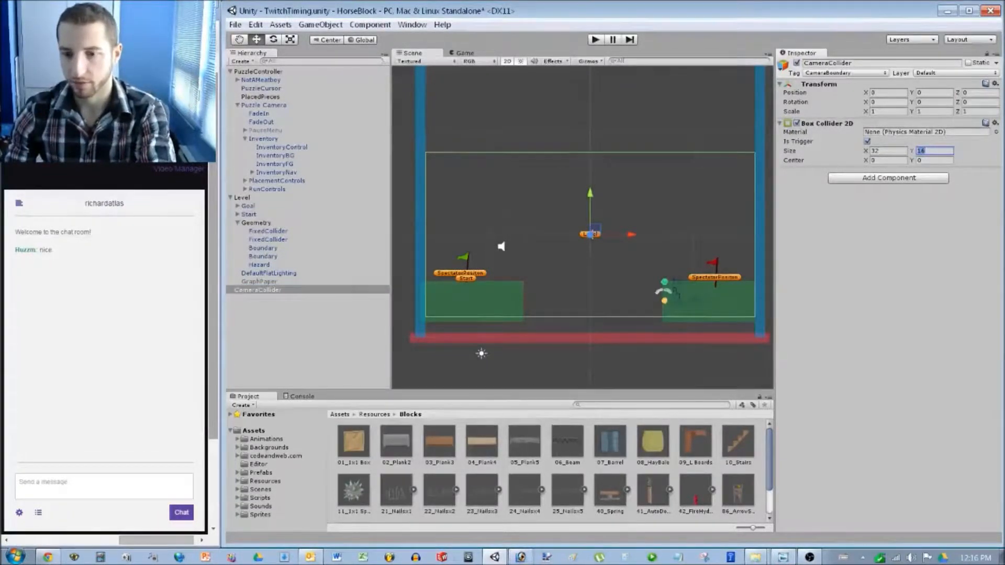
click(521, 557)
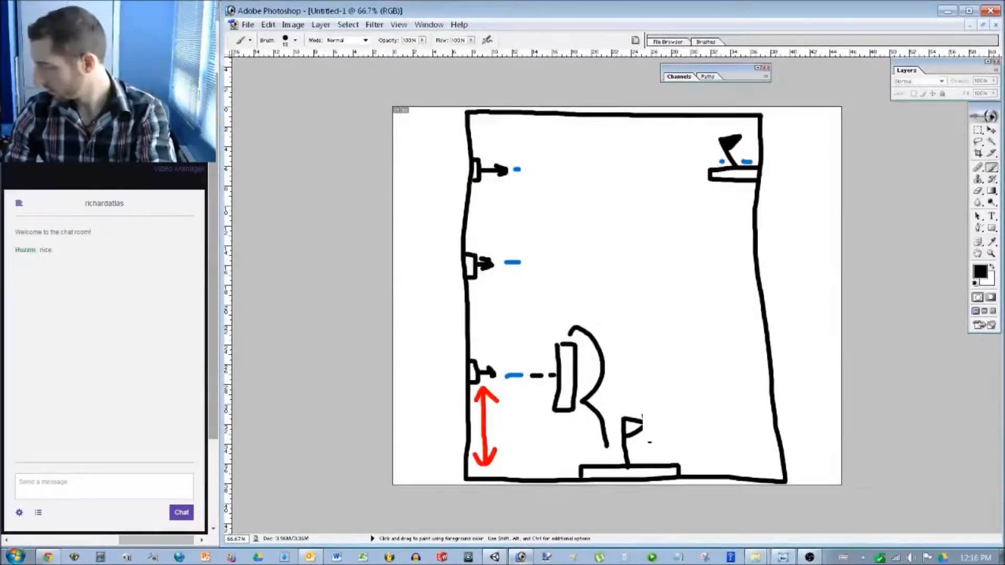
key(alt+Tab)
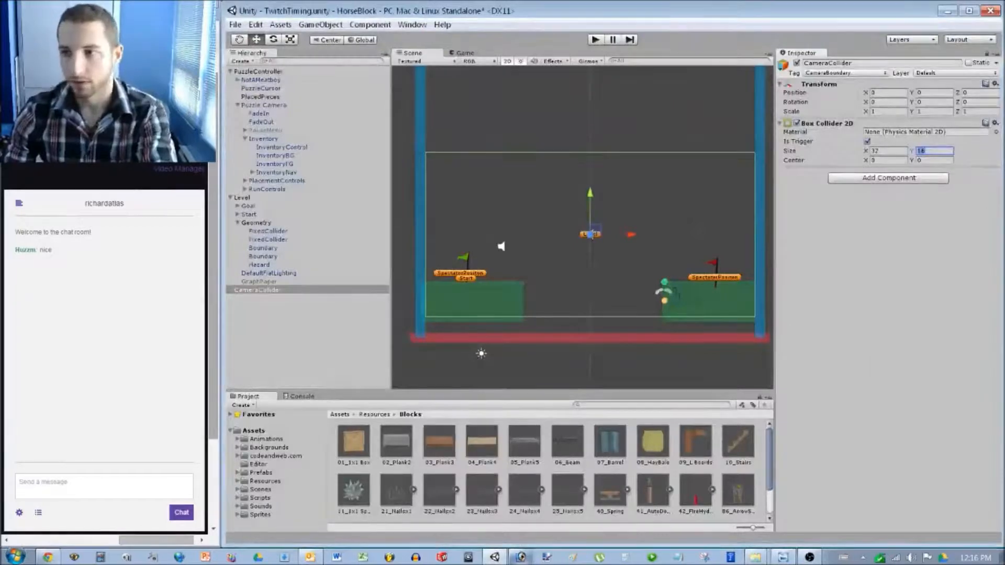
text(32)
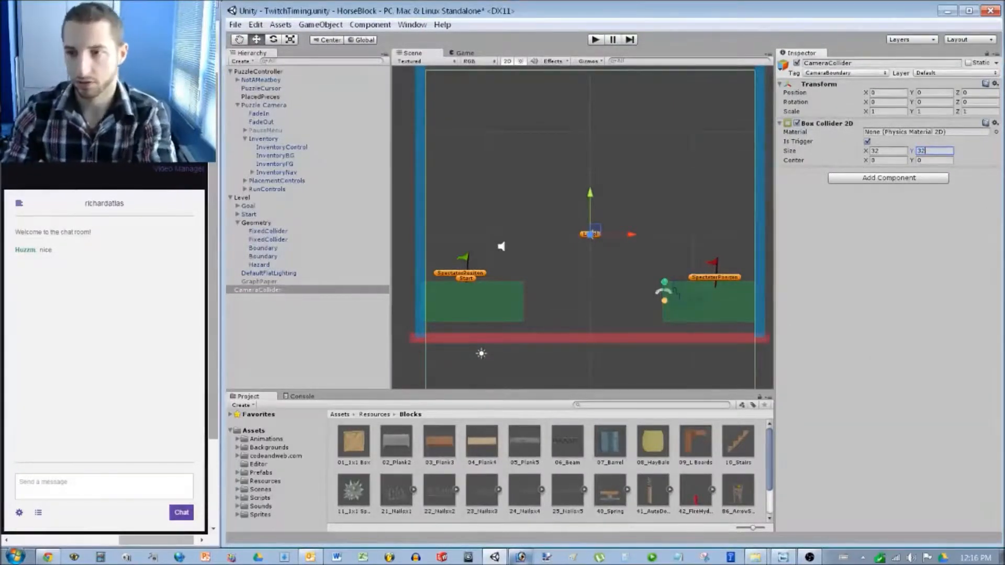
scroll(583, 227, up, 3)
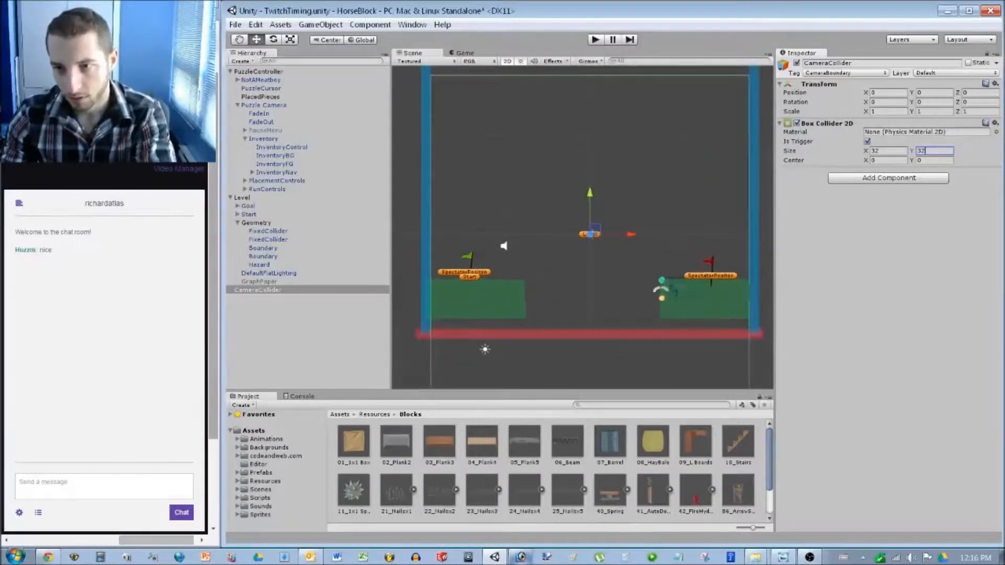
click(888, 150)
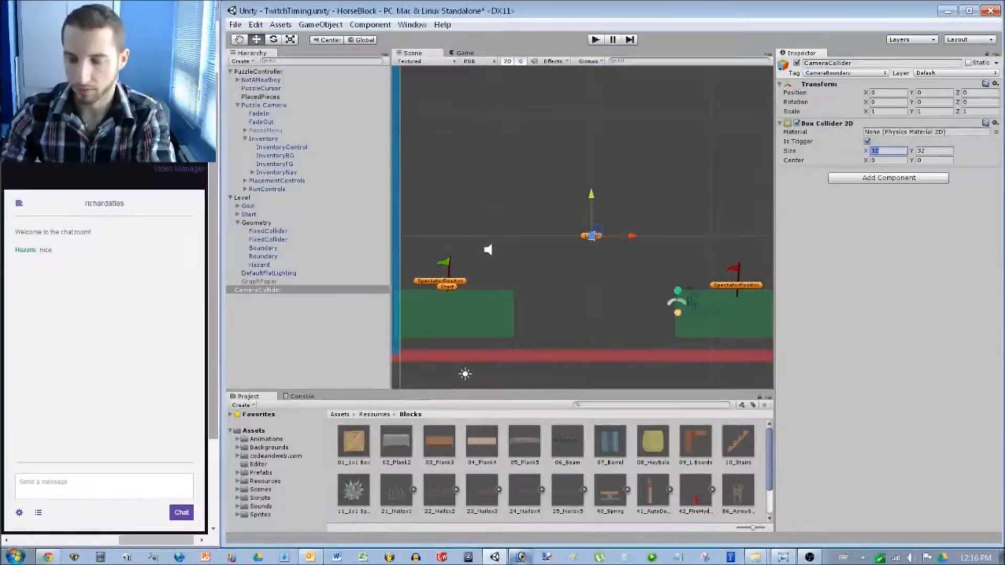
text(28)
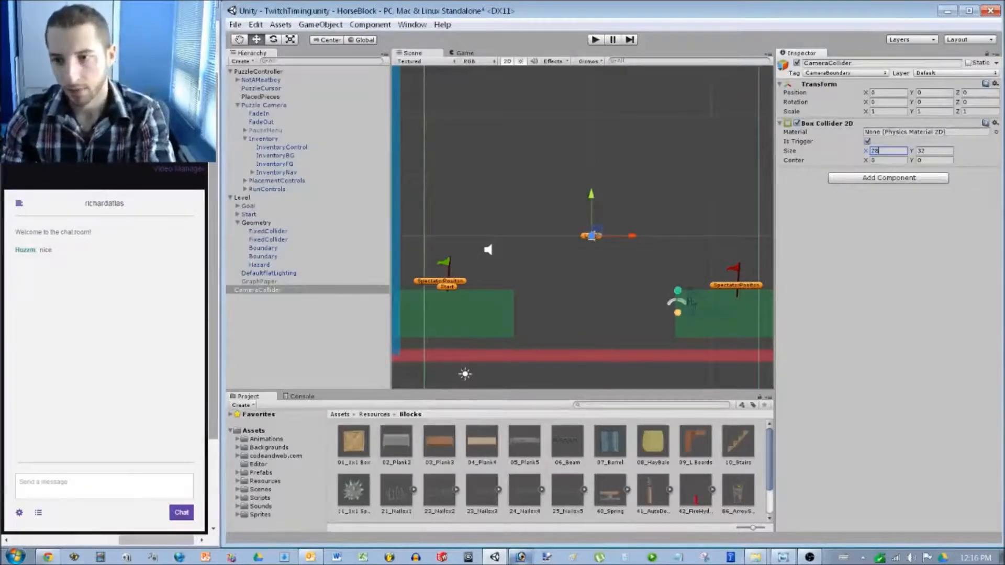
Pan the scene upward and select the left green platform collider.
click(576, 314)
middle_drag(576, 314, 579, 260)
click(466, 260)
middle_drag(465, 260, 466, 190)
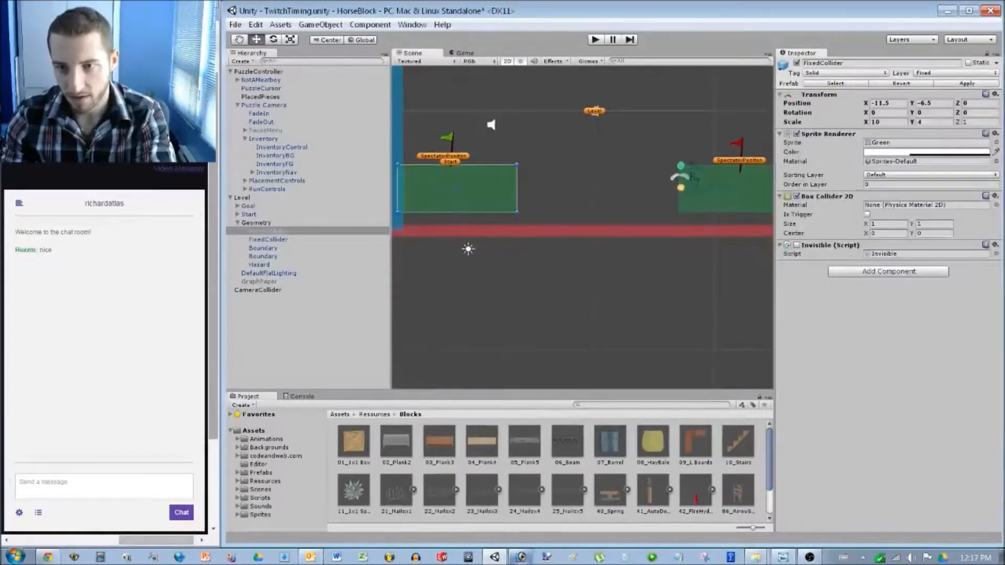
Show the GraphPaper background again and view the CameraCollider bounds.
click(259, 282)
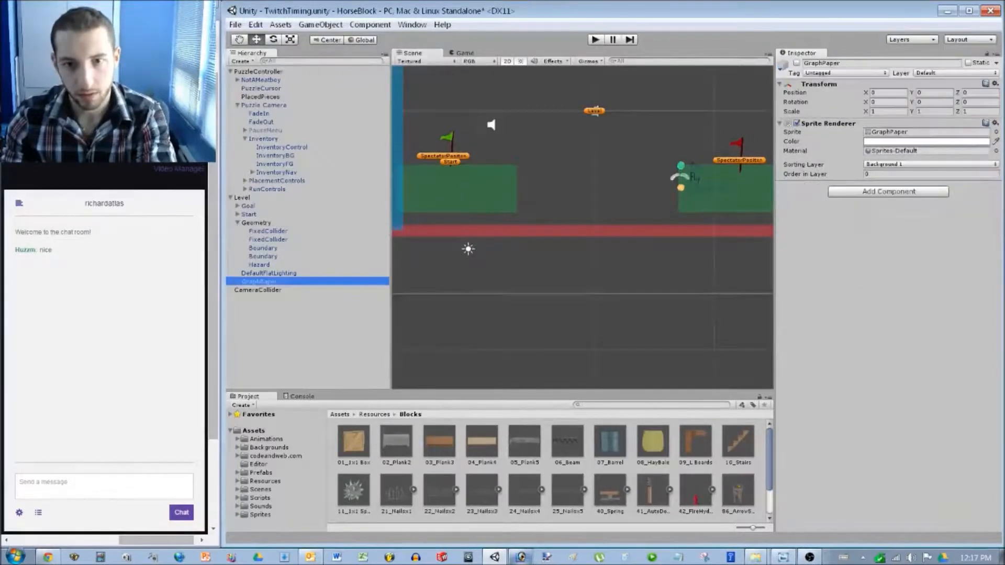
click(797, 63)
scroll(582, 227, down, 10)
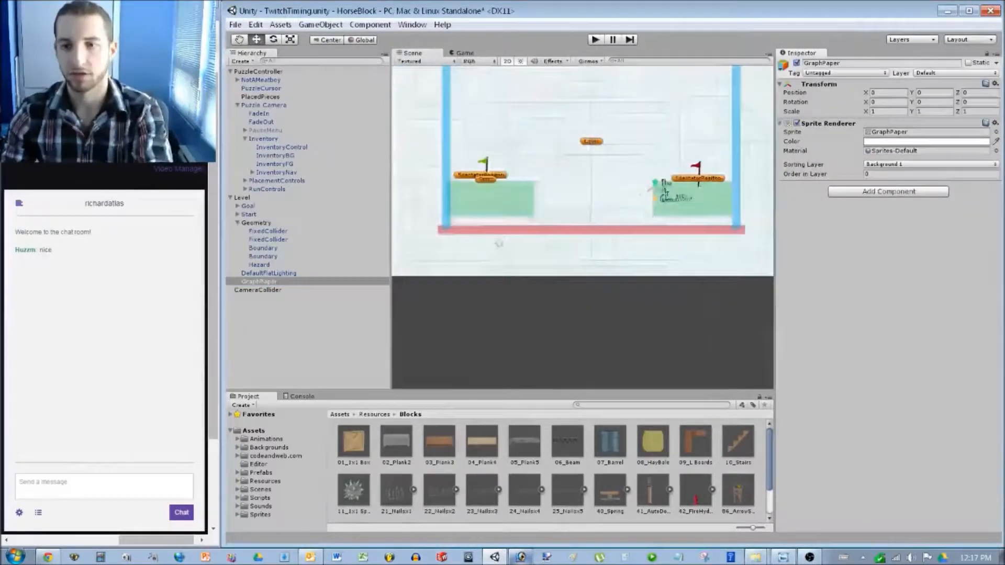
click(257, 290)
middle_drag(576, 225, 564, 264)
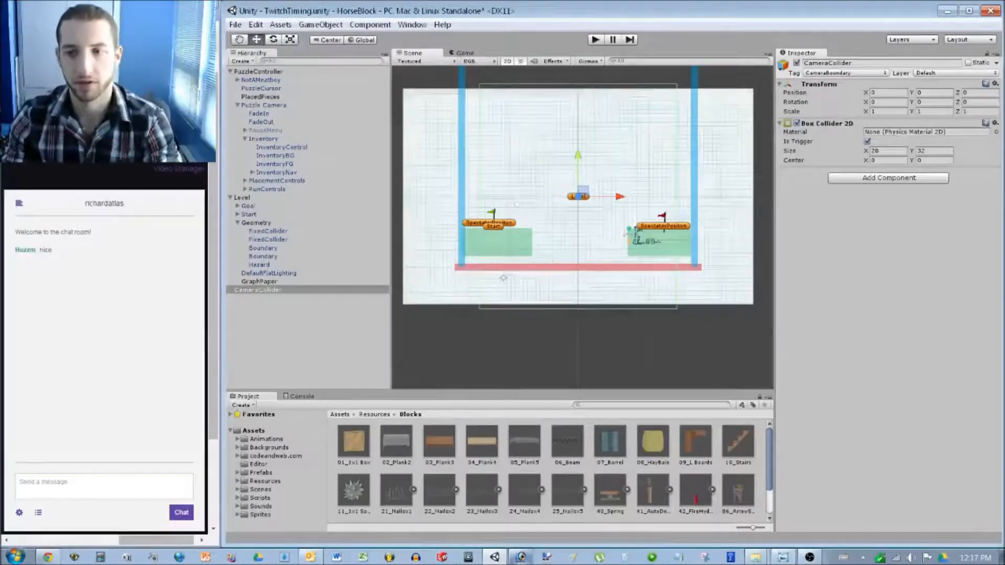
scroll(537, 319, up, 5)
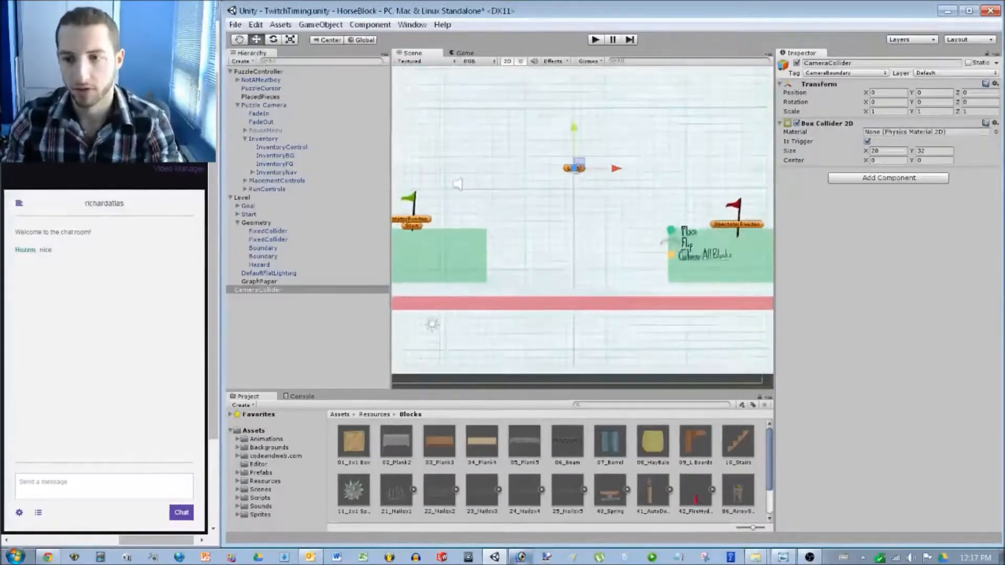
Move the red hazard floor lower to sit near the CameraCollider's bottom edge.
click(565, 221)
drag(566, 220, 568, 304)
middle_drag(569, 304, 503, 301)
scroll(503, 301, up, 5)
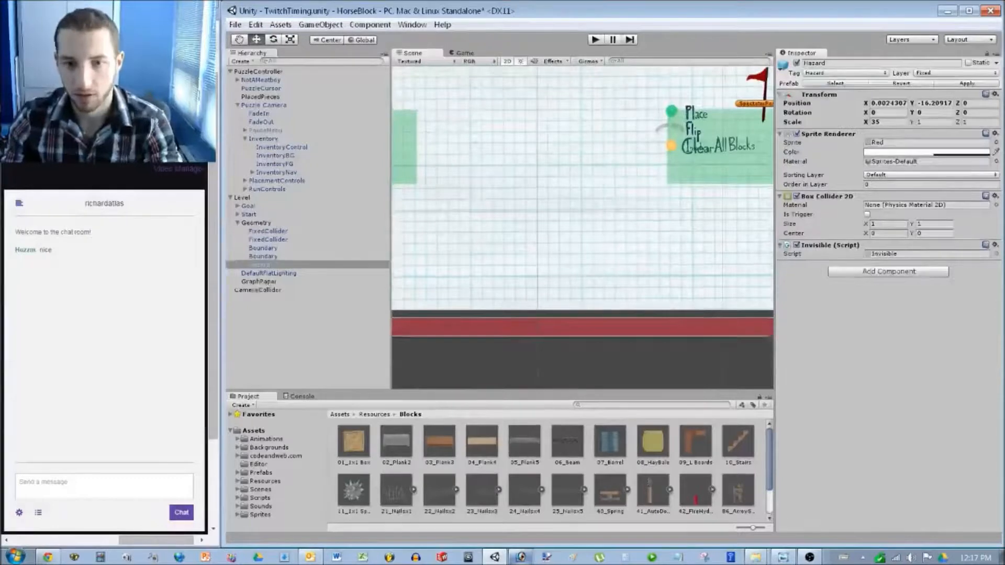
click(258, 290)
middle_drag(502, 314, 569, 236)
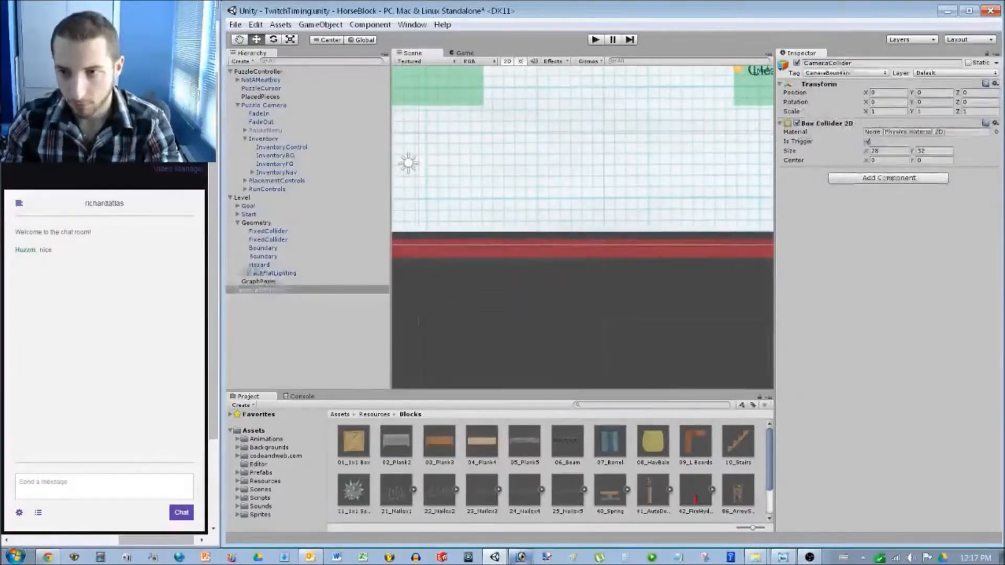
click(260, 264)
drag(604, 249, 602, 290)
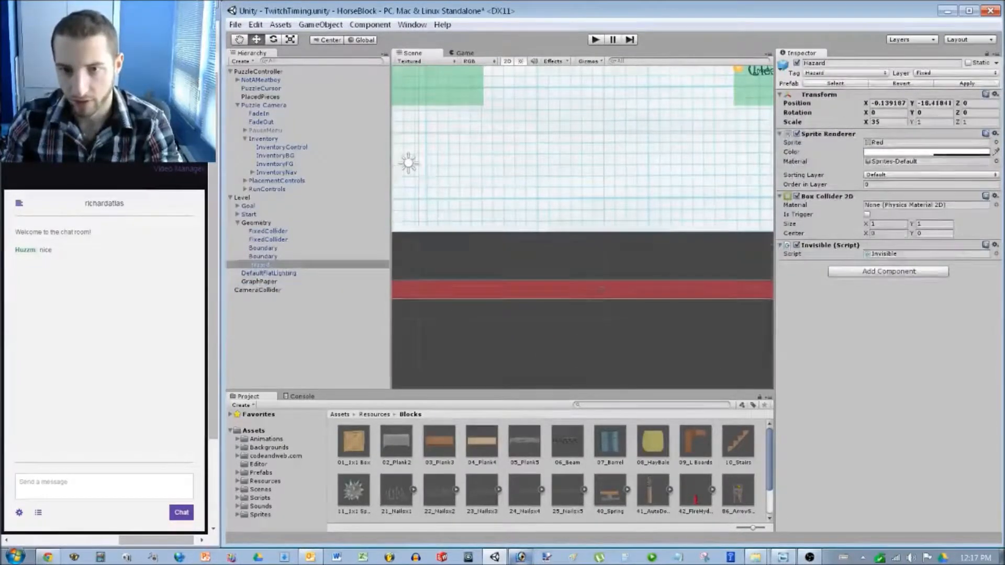
double_click(257, 290)
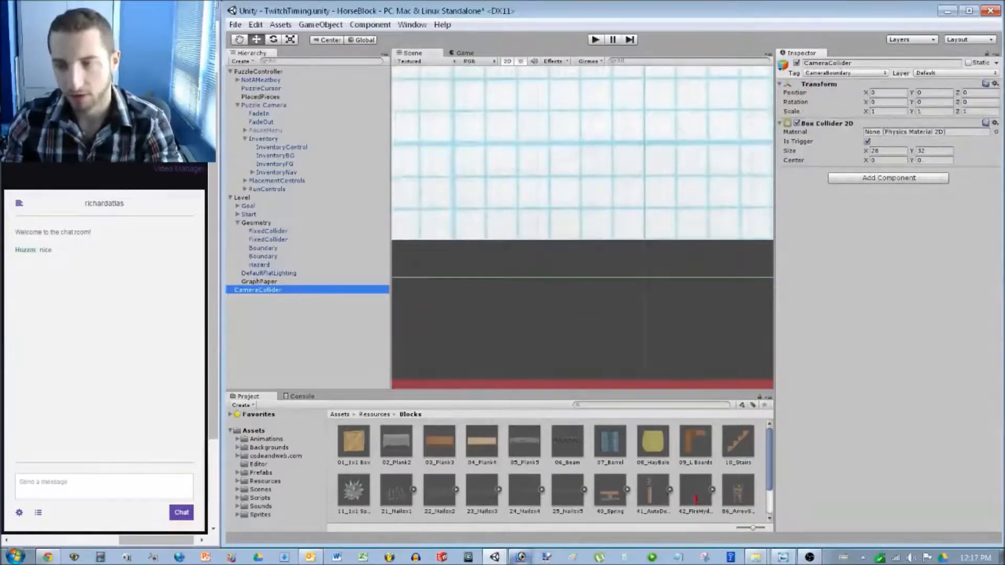
scroll(582, 228, down, 11)
scroll(582, 228, down, 20)
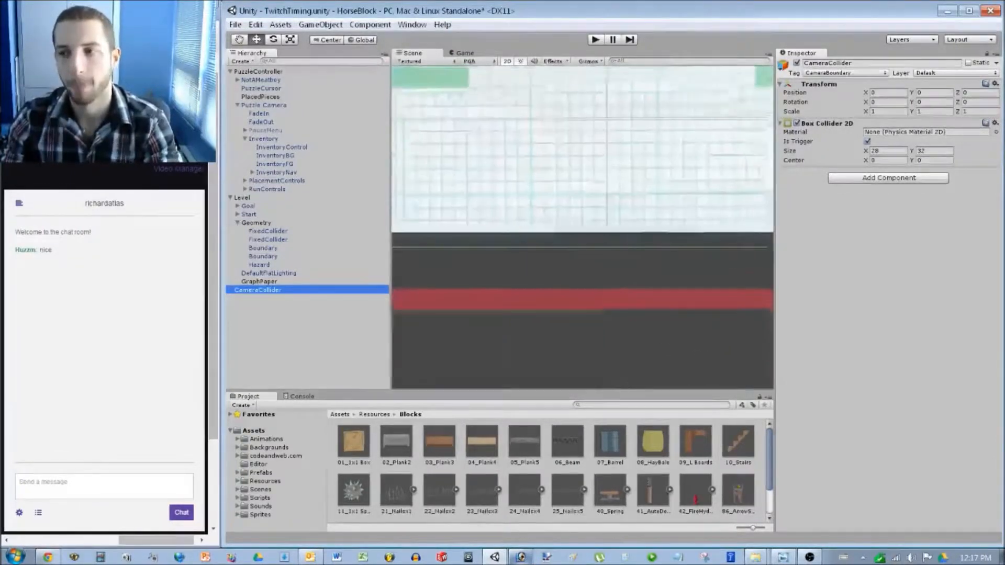
middle_drag(583, 228, 558, 249)
Stretch the GraphPaper background to a Transform Scale Y of 1.1.
click(259, 282)
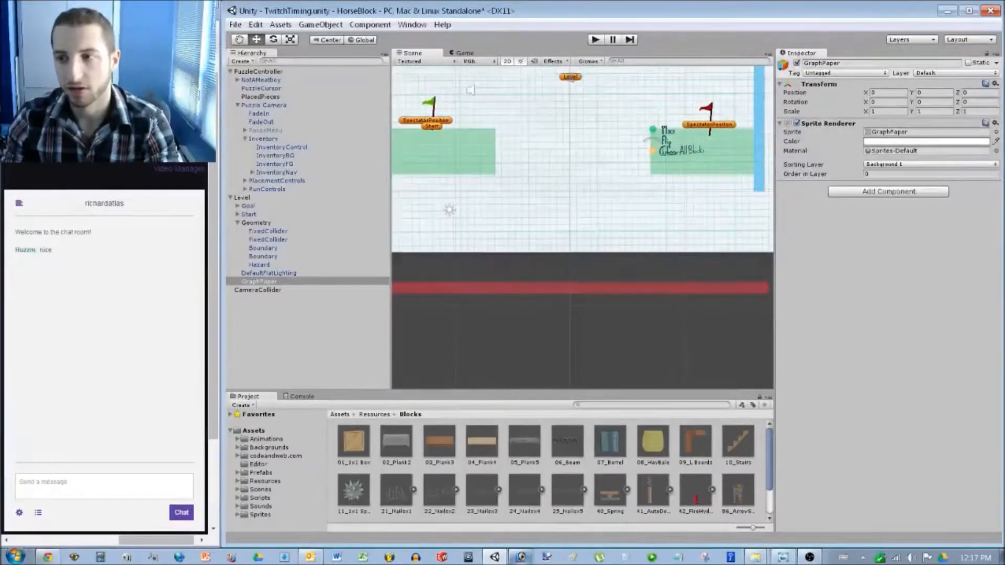
click(935, 112)
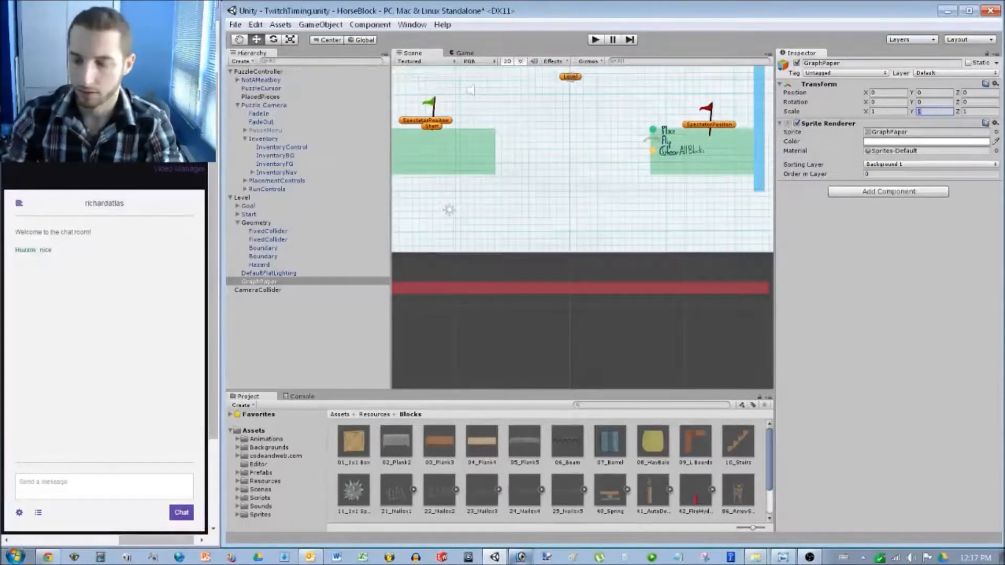
text(1.1)
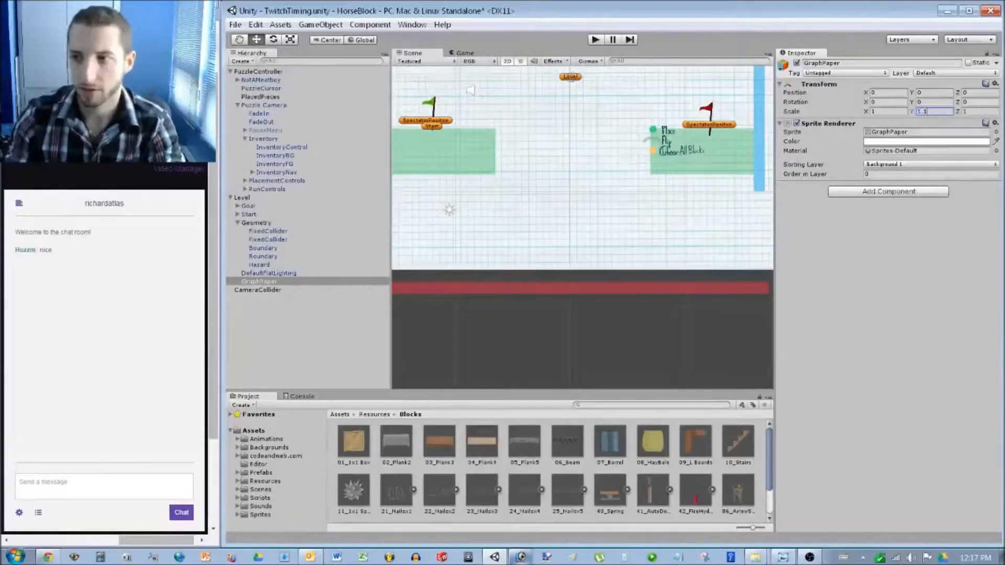
click(581, 340)
click(258, 290)
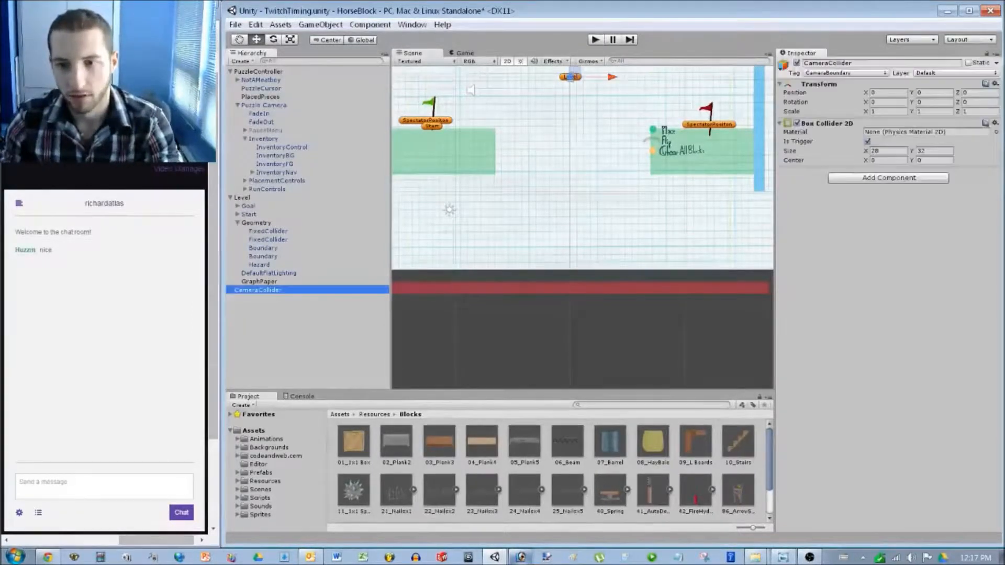
Drag the left green platform down close to the red hazard floor.
mouse_move(523, 209)
middle_down()
mouse_move(529, 252)
mouse_move(539, 219)
middle_up()
click(461, 161)
drag(454, 159, 579, 267)
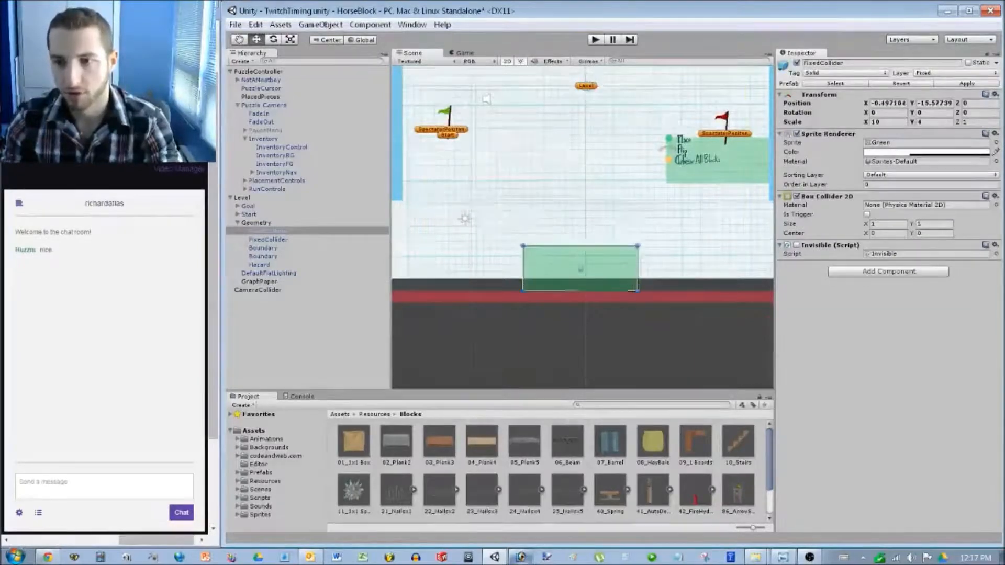
scroll(579, 267, up, 5)
scroll(505, 234, up, 8)
middle_drag(628, 293, 566, 291)
drag(566, 291, 566, 248)
scroll(677, 165, up, 5)
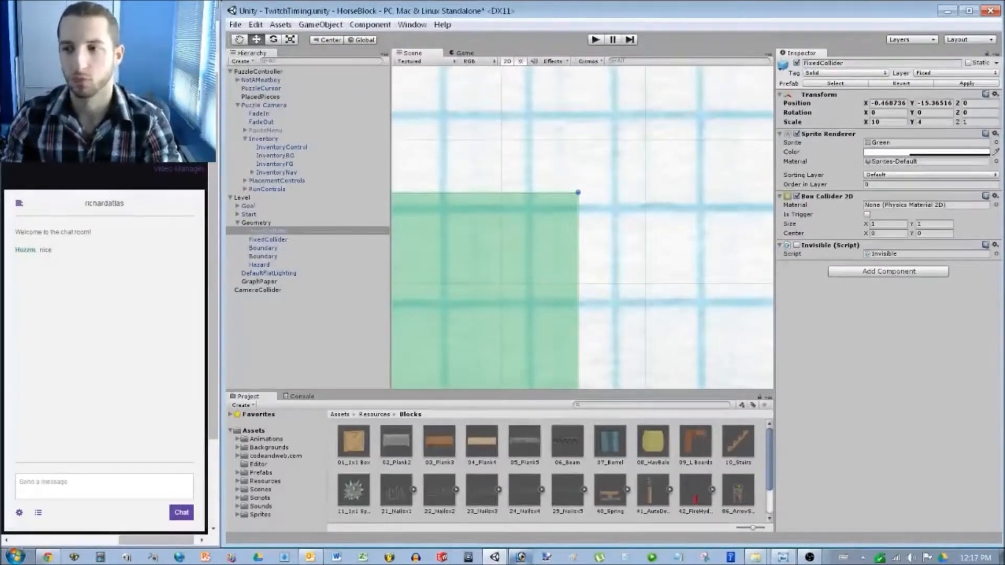
Set the green platform's position to X 0.5, Y -15.5.
click(888, 103)
text(0)
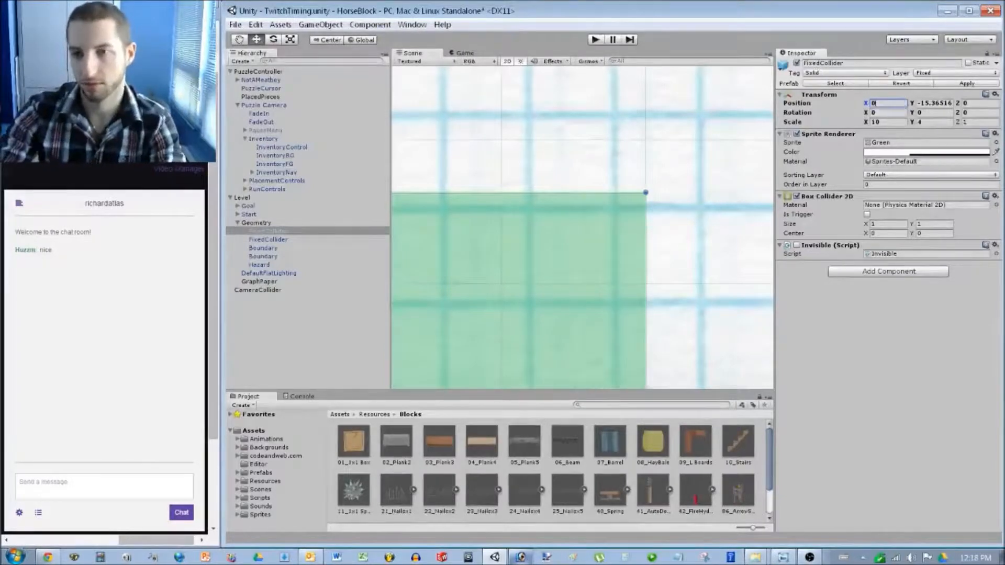
text(.5)
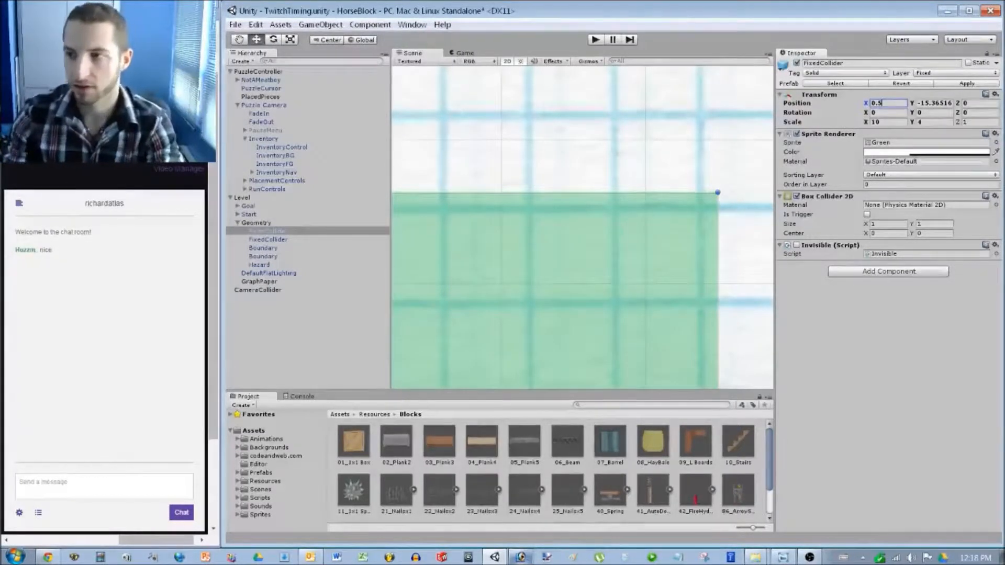
key(Tab)
text(15.5)
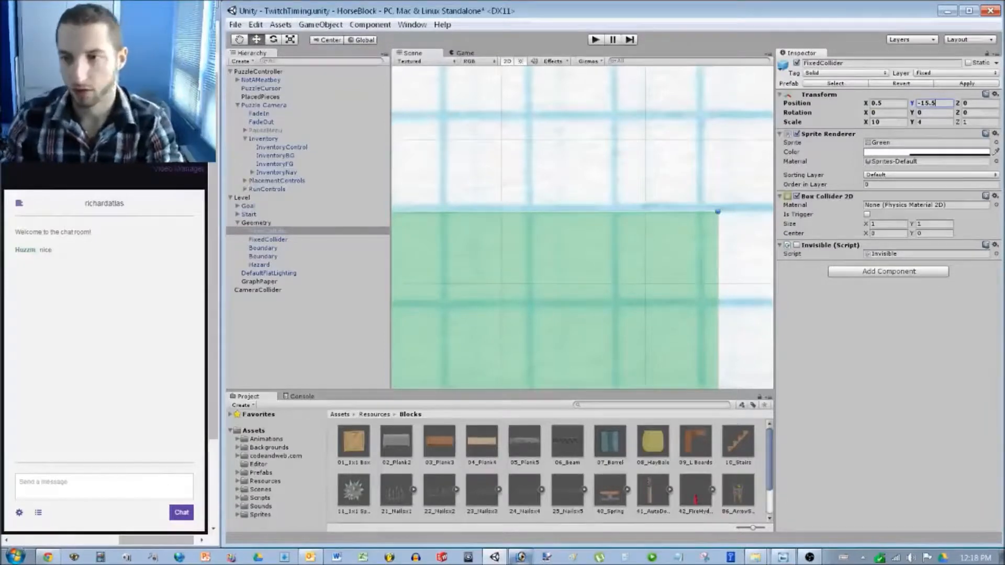
scroll(583, 226, down, 3)
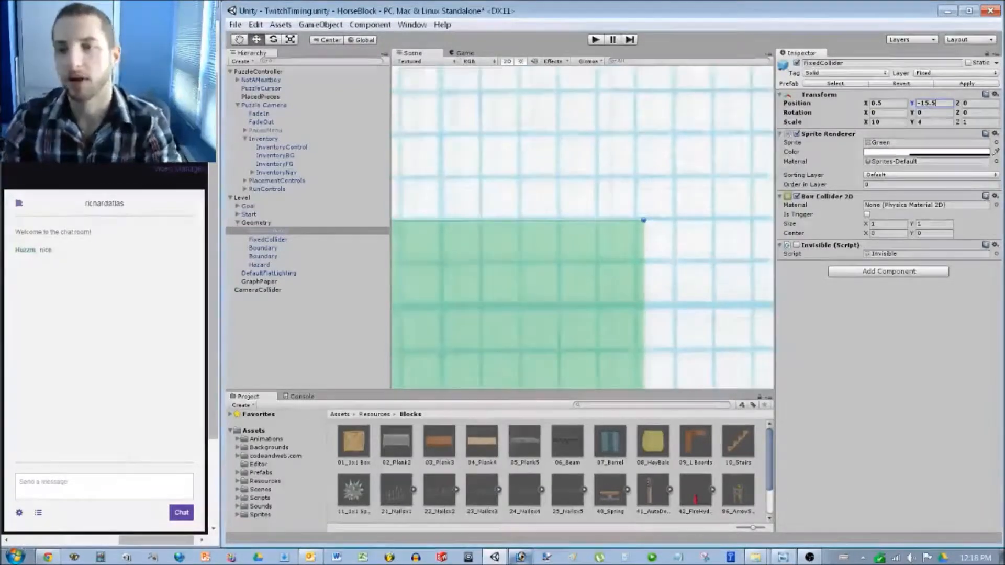
scroll(583, 227, down, 1)
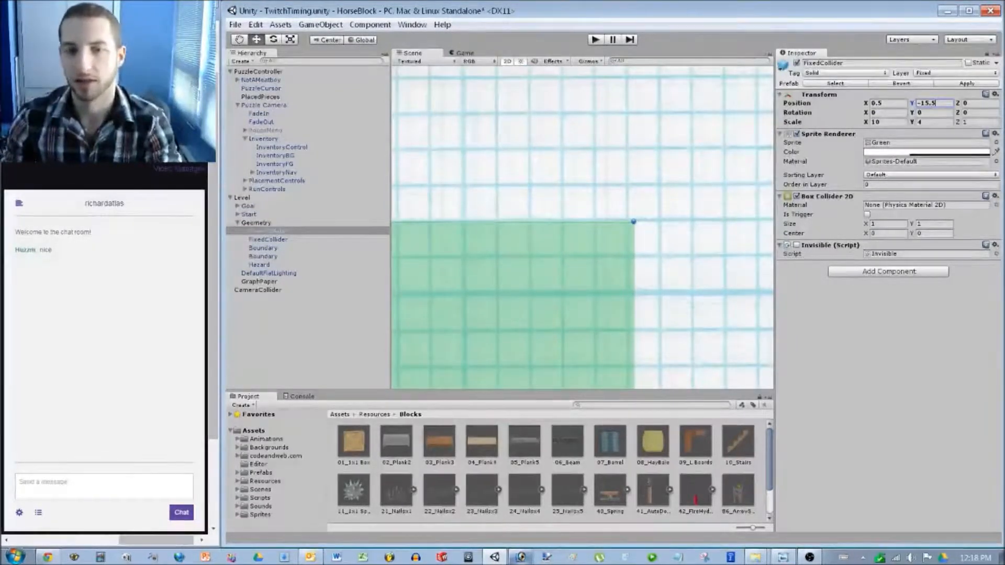
scroll(582, 227, down, 4)
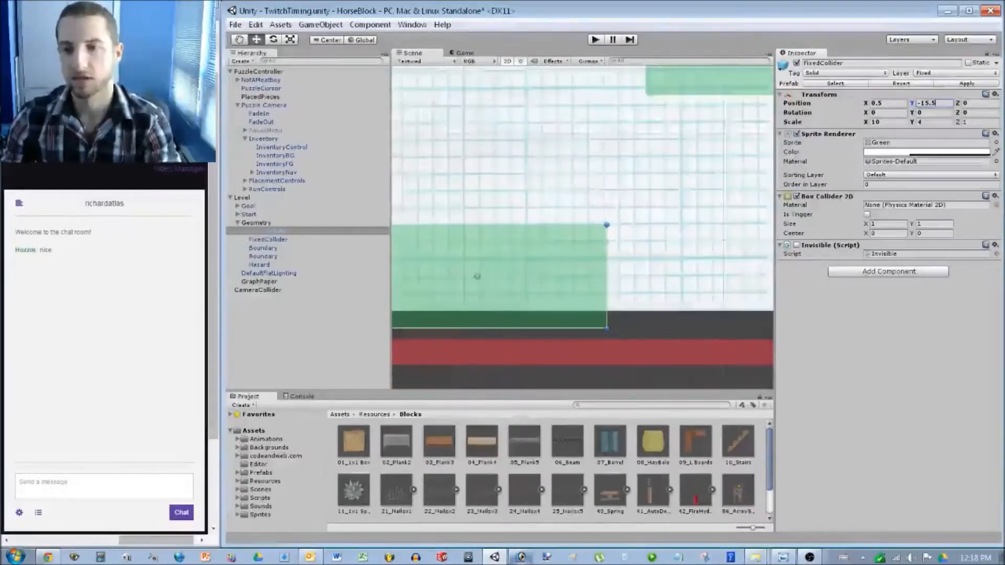
scroll(458, 237, down, 5)
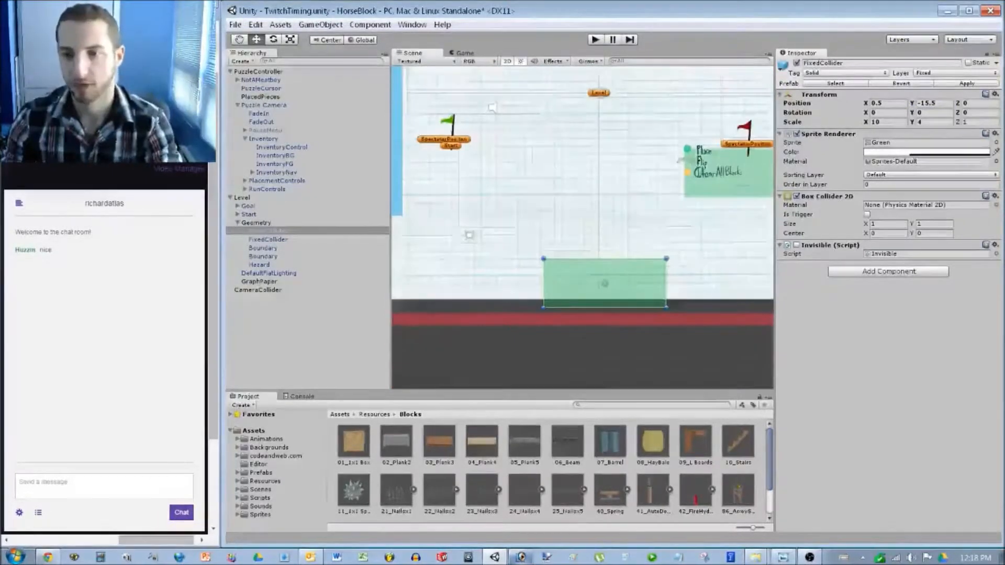
scroll(582, 231, up, 3)
scroll(661, 314, up, 5)
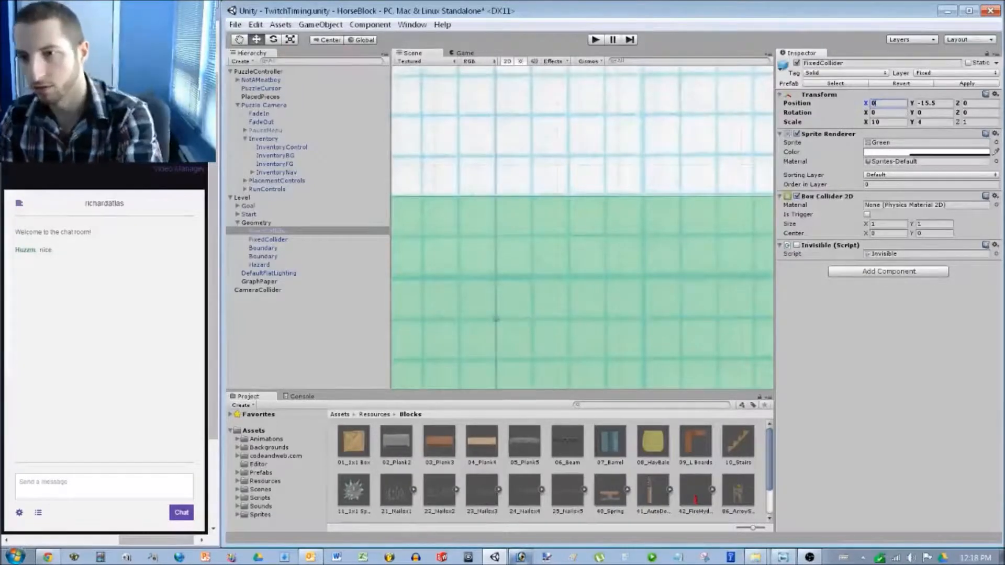
Narrow the green platform to a Scale X of 9.
click(889, 122)
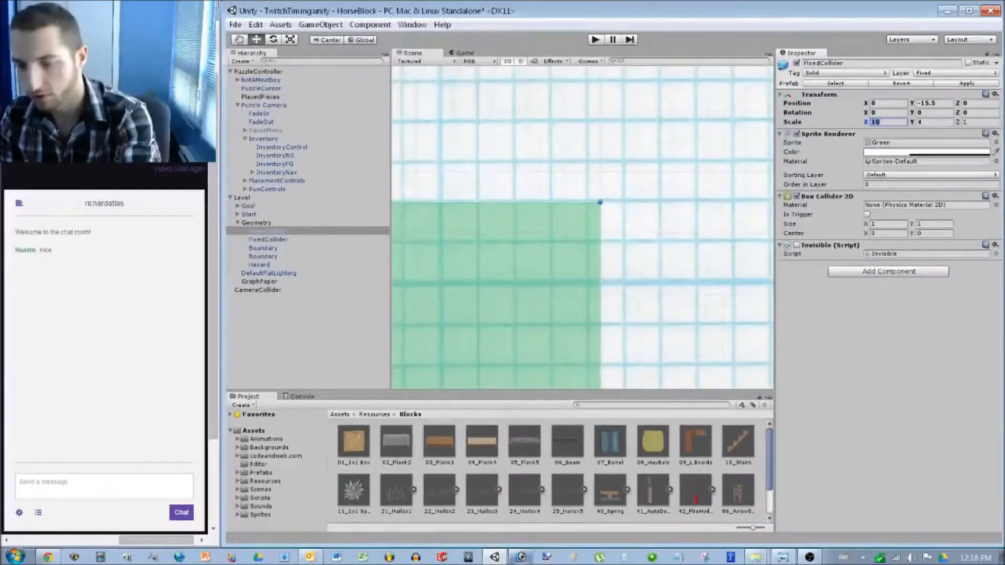
text(9)
key(Return)
scroll(465, 125, down, 8)
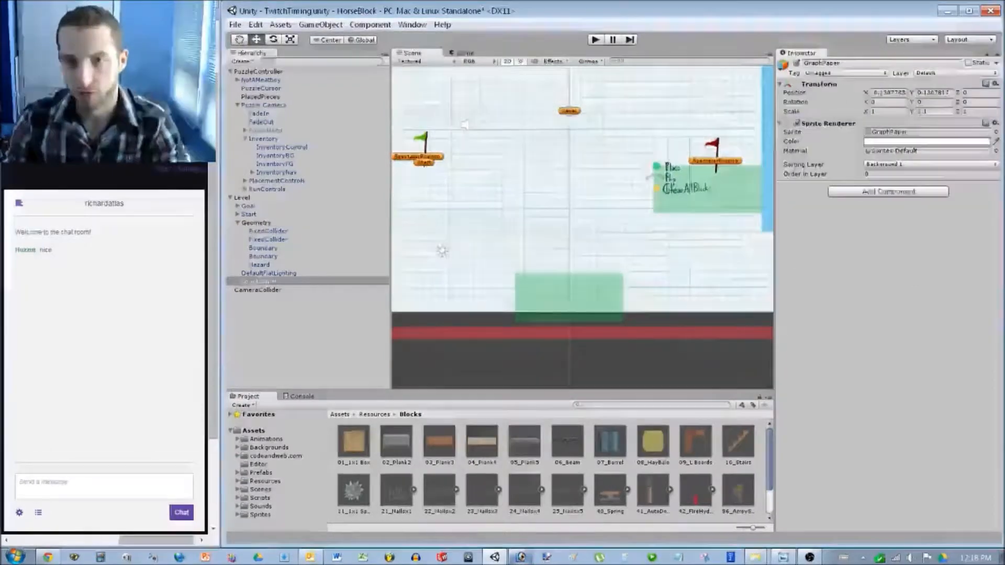
Move the Start flag onto the lowered green platform.
click(464, 126)
click(425, 150)
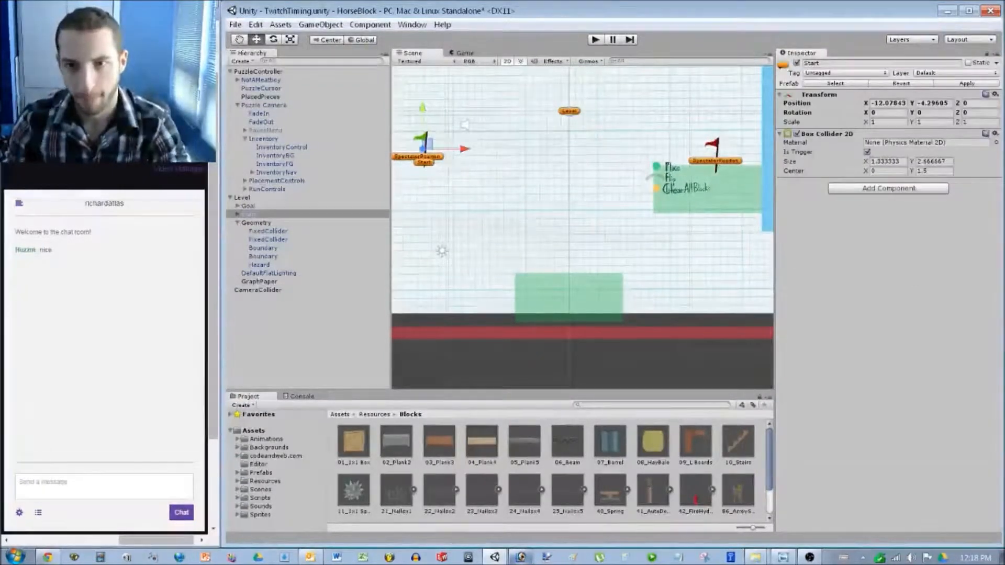
drag(427, 145, 570, 260)
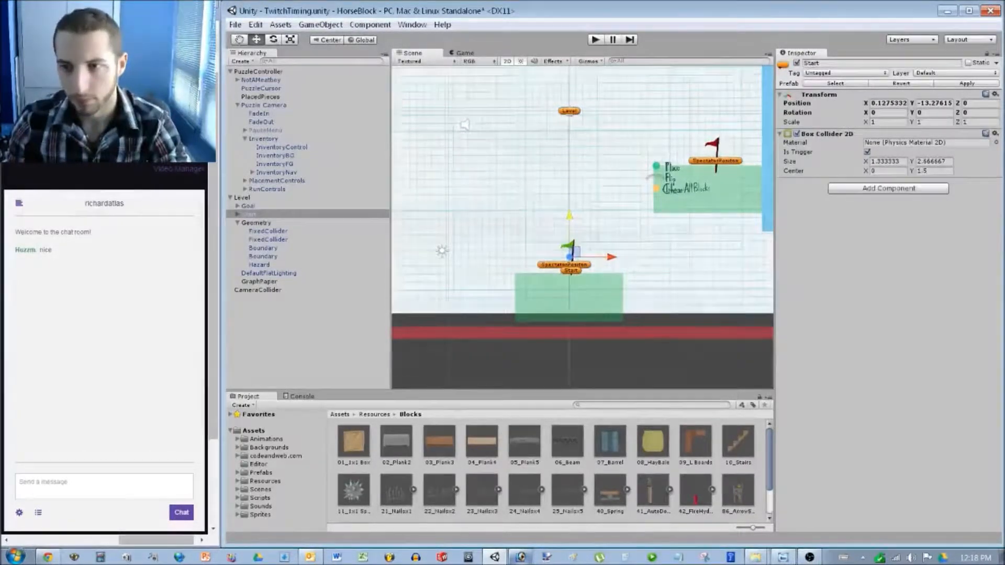
scroll(569, 260, down, 2)
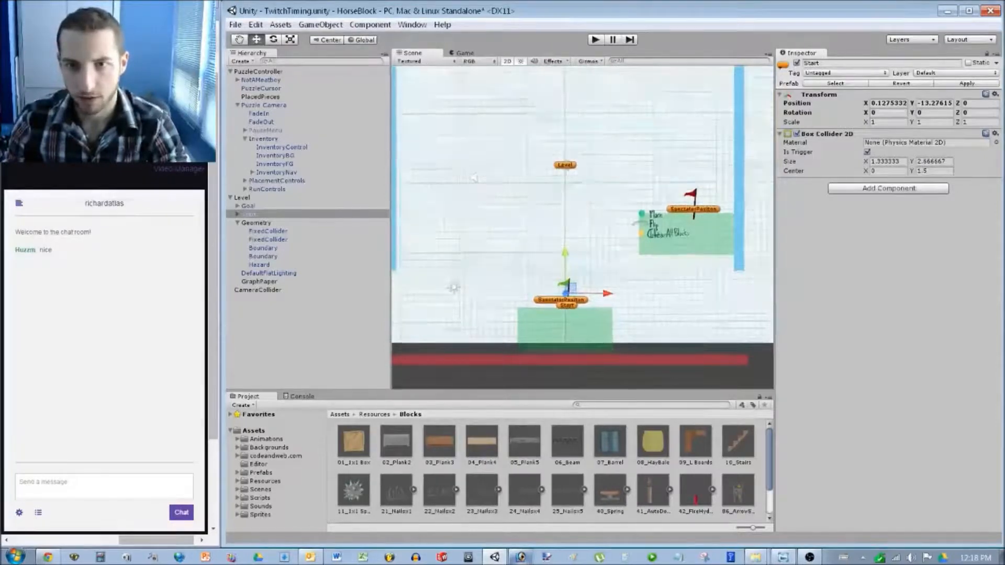
Widen the Scene view by dragging the panel splitters and recentre the level.
drag(390, 225, 332, 226)
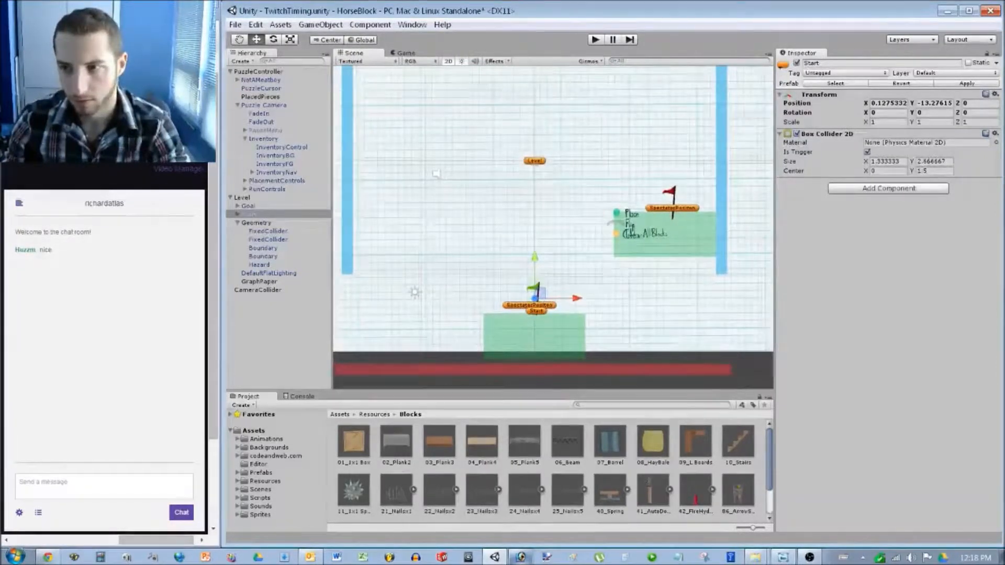
drag(775, 225, 857, 226)
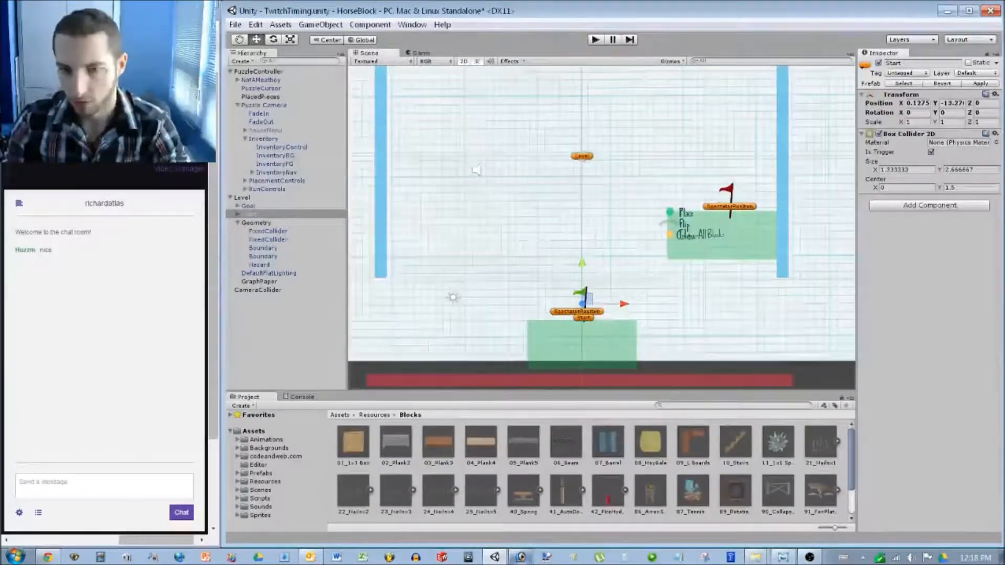
middle_drag(575, 225, 535, 287)
Frame the right boundary wall and bring both boundary walls into view.
double_click(262, 256)
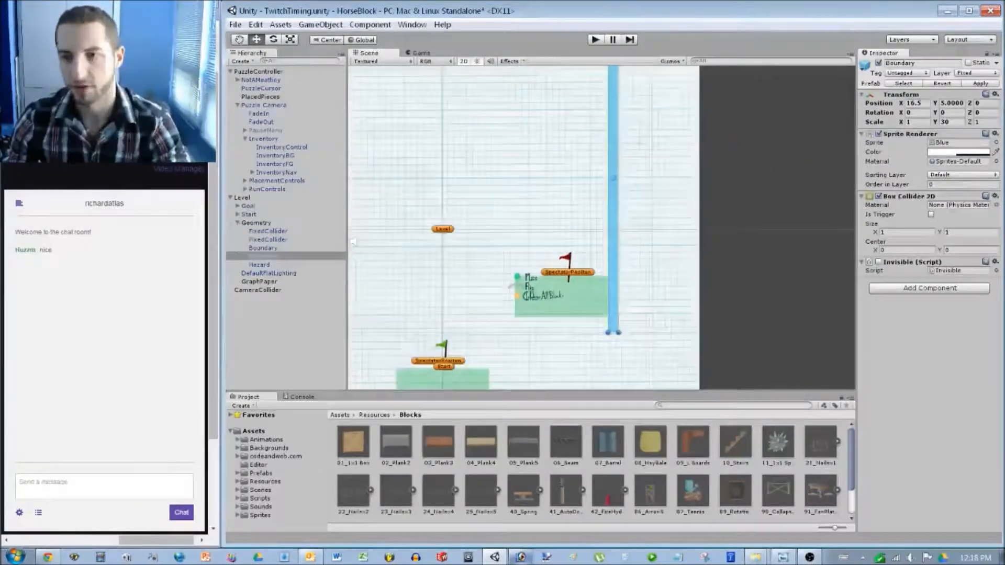
scroll(556, 262, up, 5)
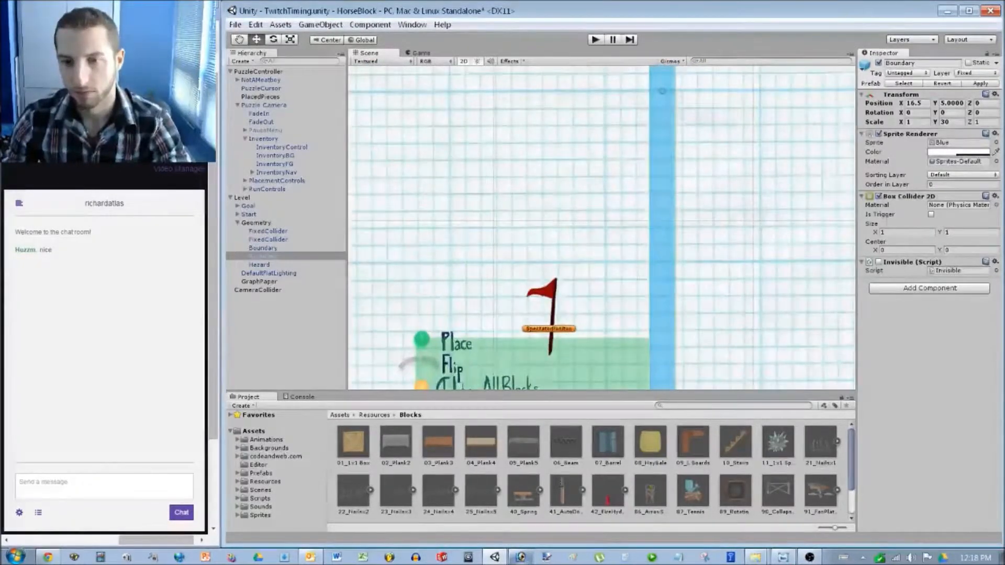
scroll(602, 228, down, 8)
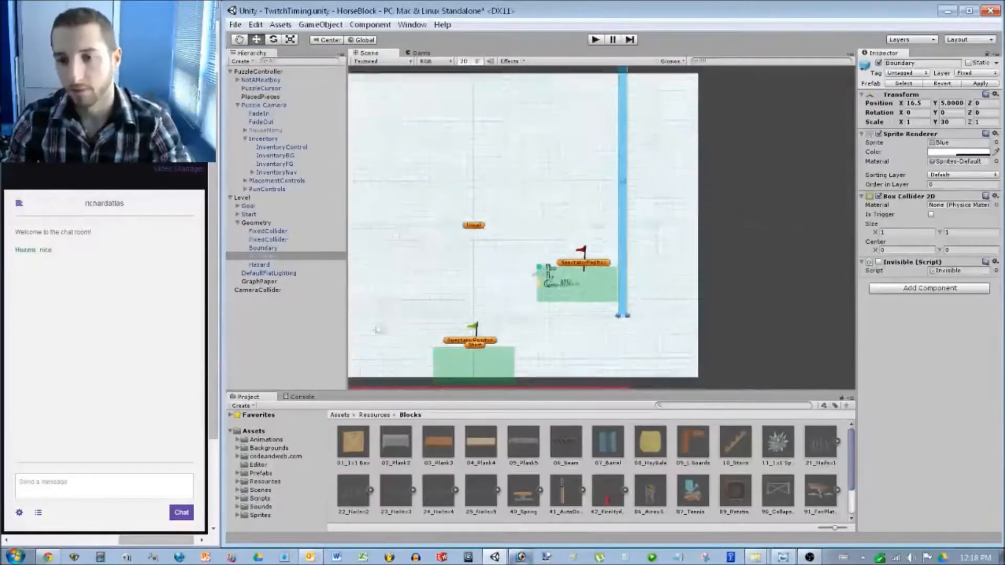
drag(350, 283, 396, 259)
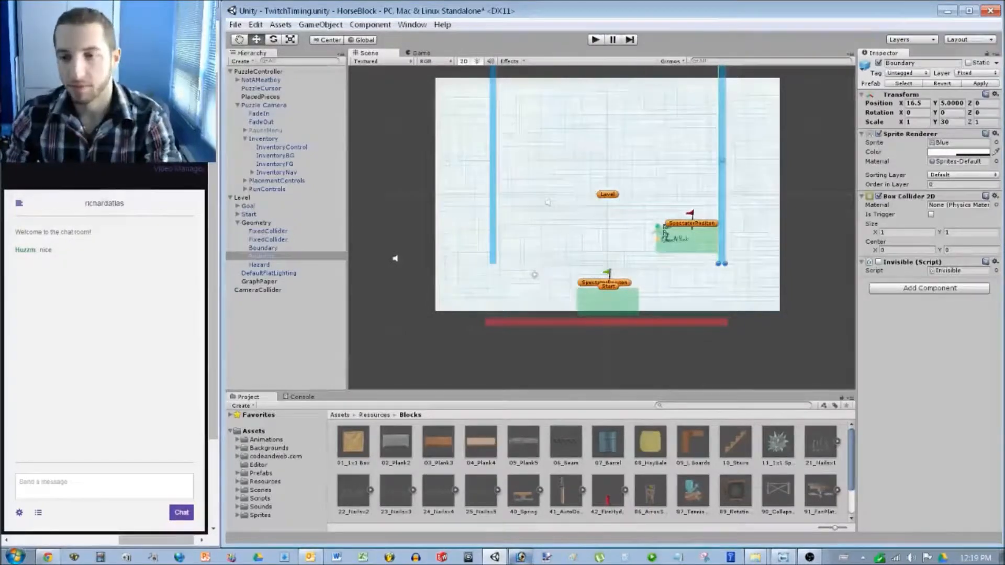
scroll(656, 268, up, 4)
middle_drag(596, 209, 605, 226)
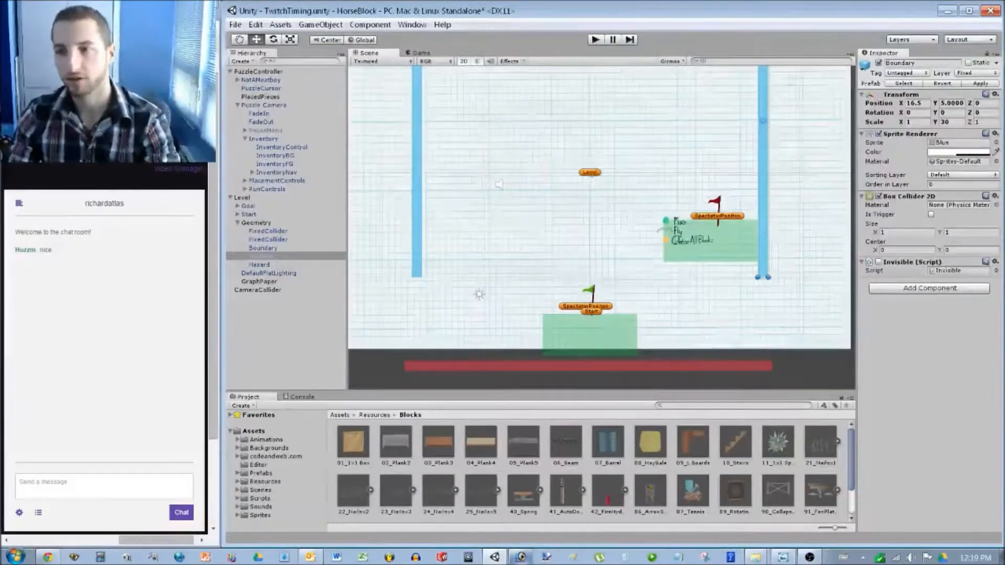
middle_drag(576, 209, 481, 234)
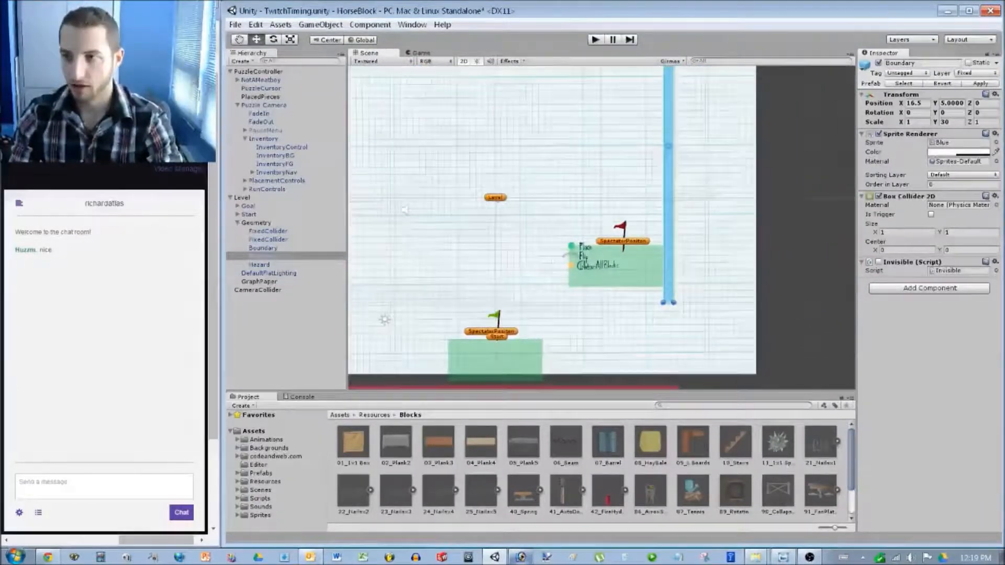
Widen the red hazard floor to a scale of 52.
click(924, 103)
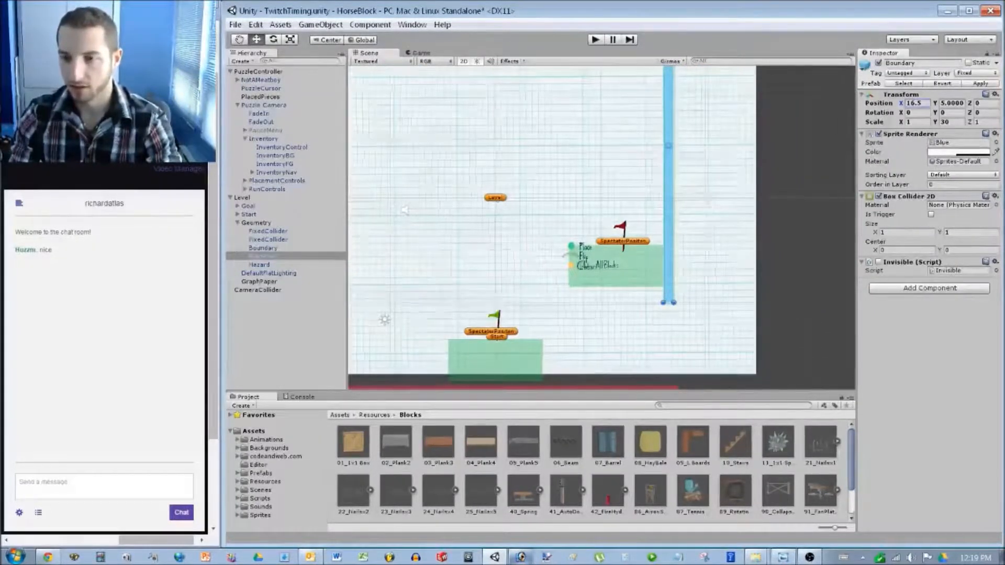
middle_drag(602, 335, 595, 209)
click(592, 266)
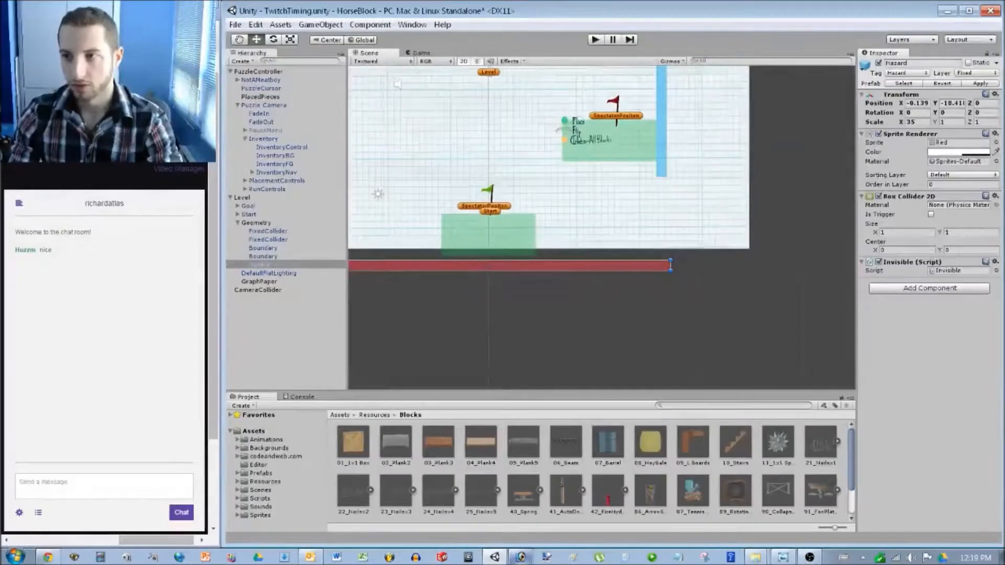
click(917, 122)
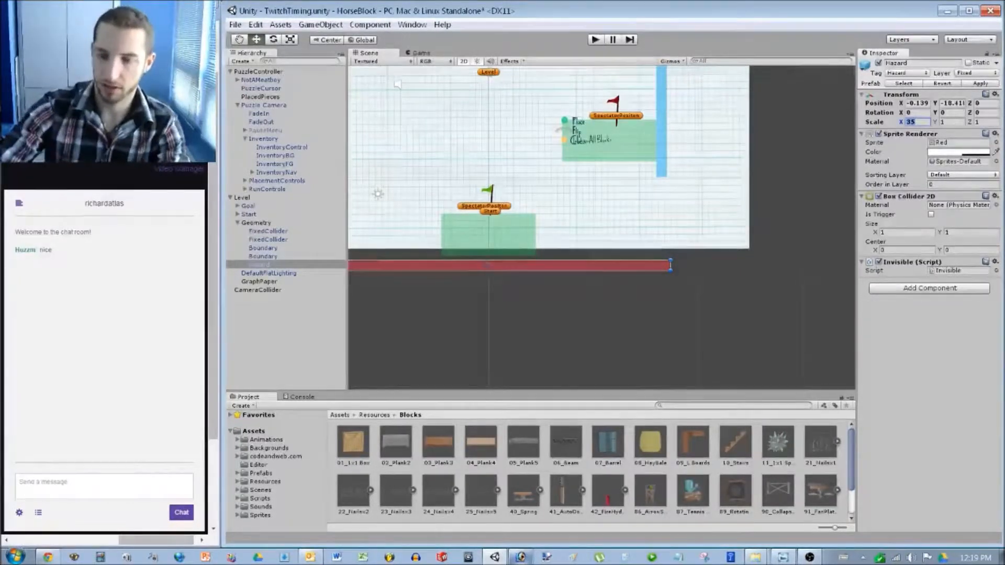
text(52)
key(Return)
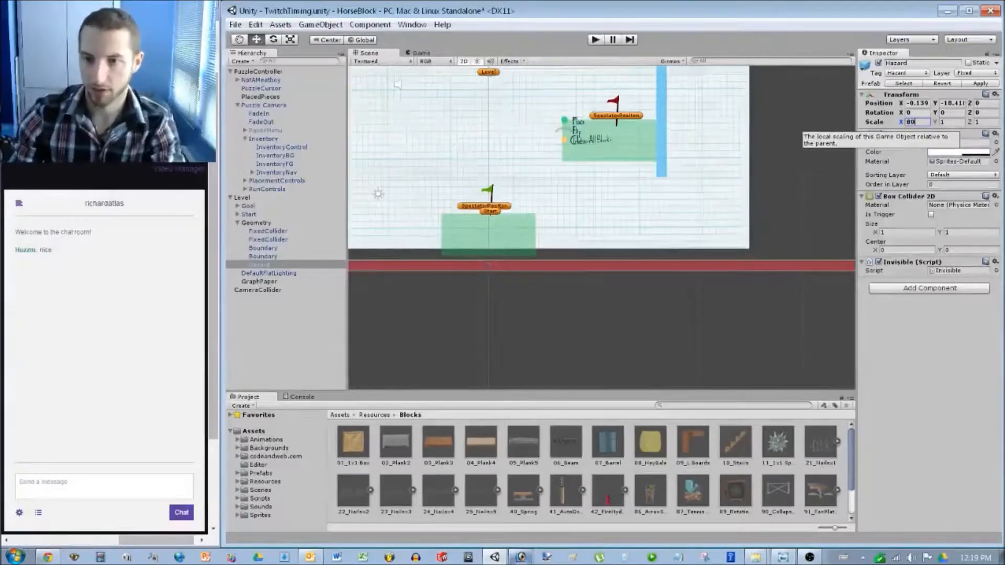
Drag the right boundary out to about X 35.6 and the left to X -29.
click(367, 196)
scroll(367, 196, down, 5)
scroll(601, 225, up, 5)
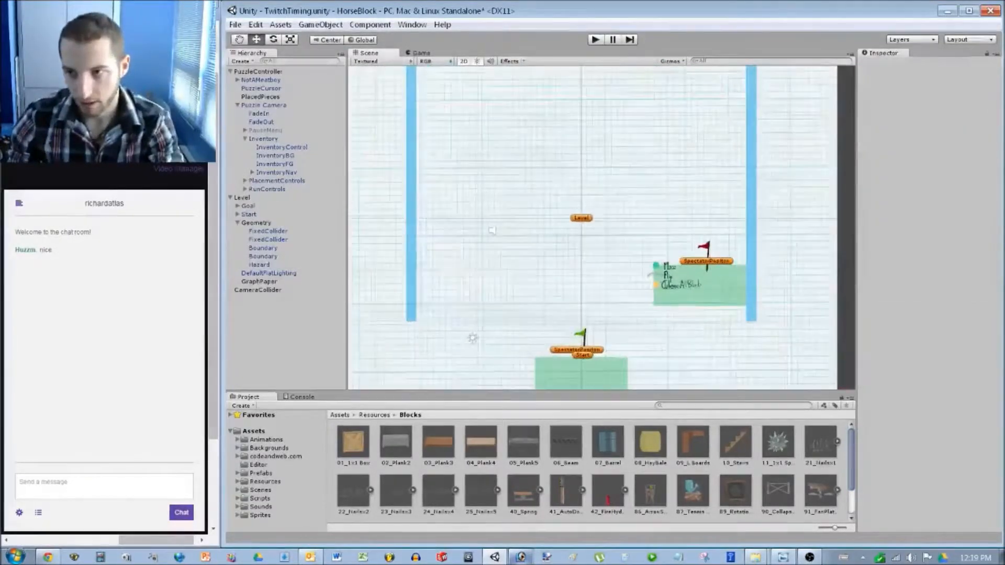
click(752, 166)
scroll(601, 226, down, 4)
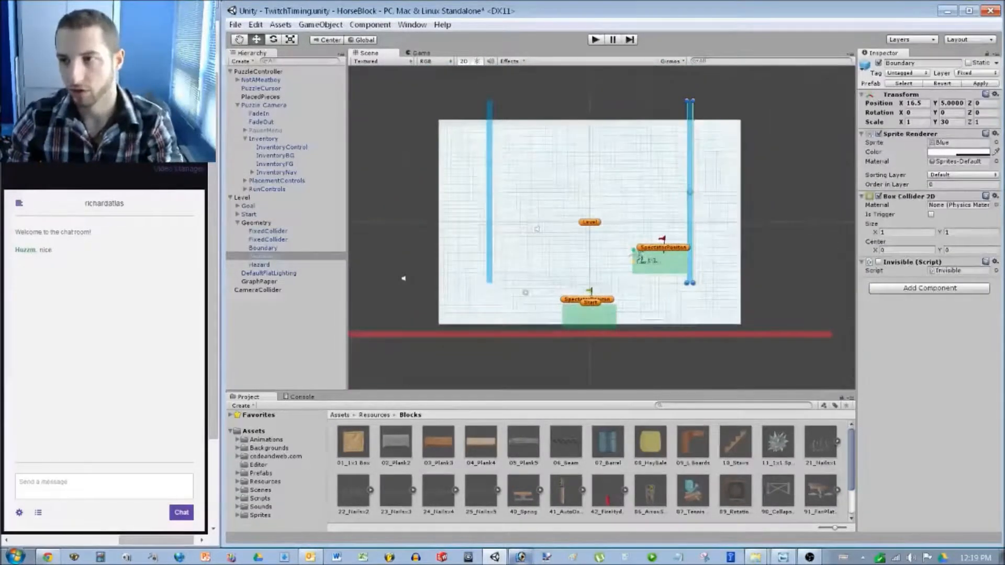
drag(901, 102, 927, 102)
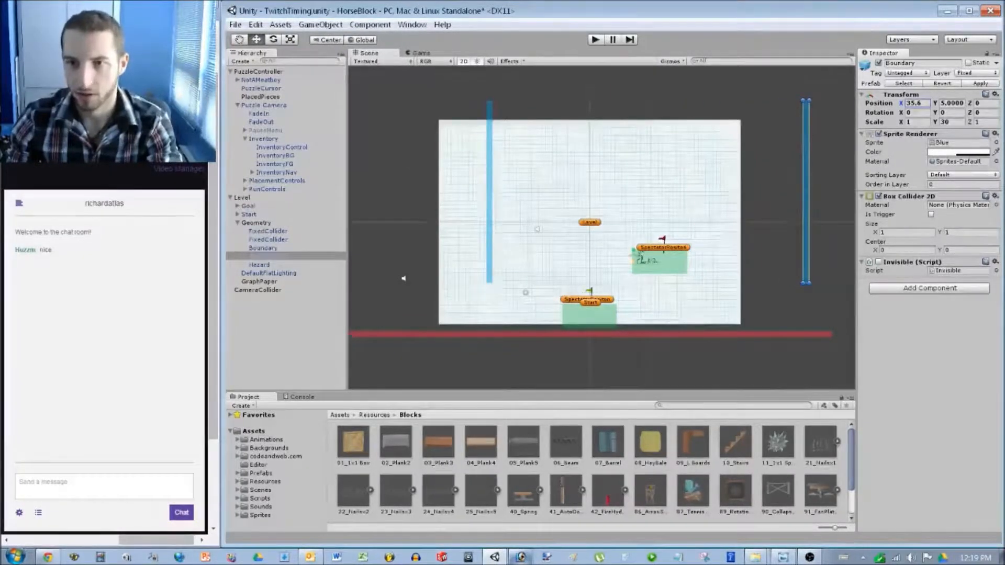
click(263, 248)
drag(901, 103, 849, 103)
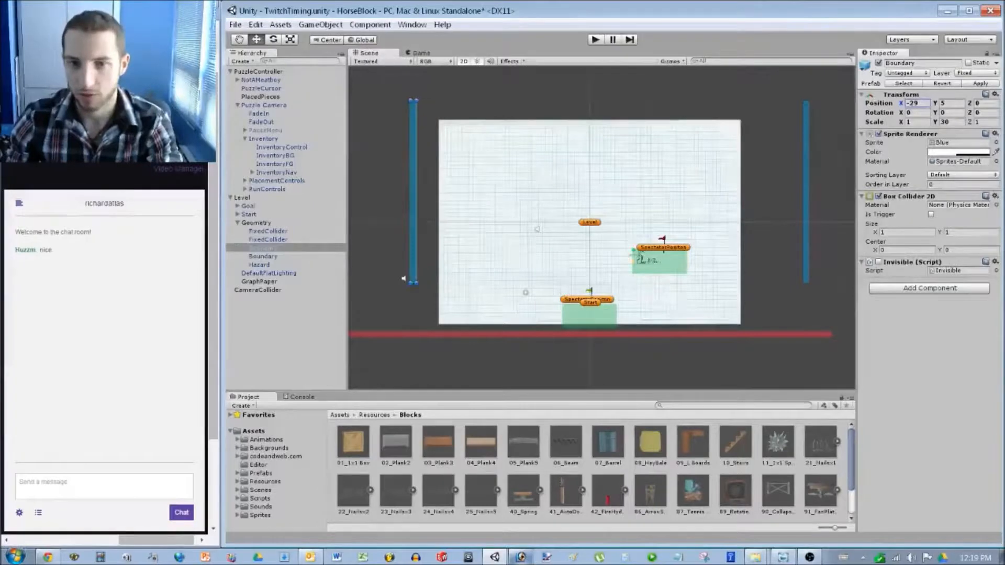
click(403, 279)
scroll(403, 280, up, 5)
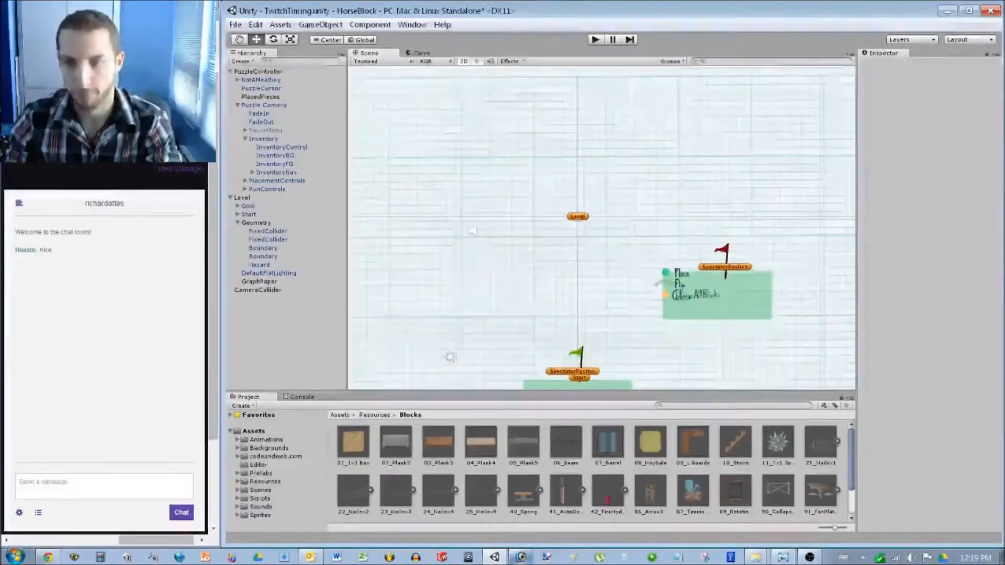
scroll(601, 228, down, 2)
scroll(601, 228, down, 1)
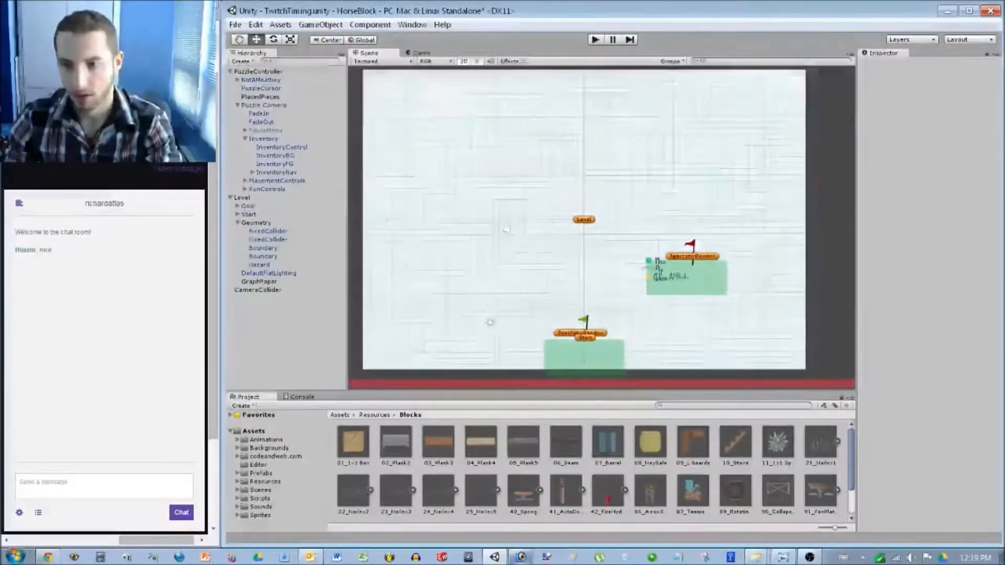
scroll(602, 228, up, 1)
Drag the second green platform far up the level and scale it to 8×1.
click(258, 290)
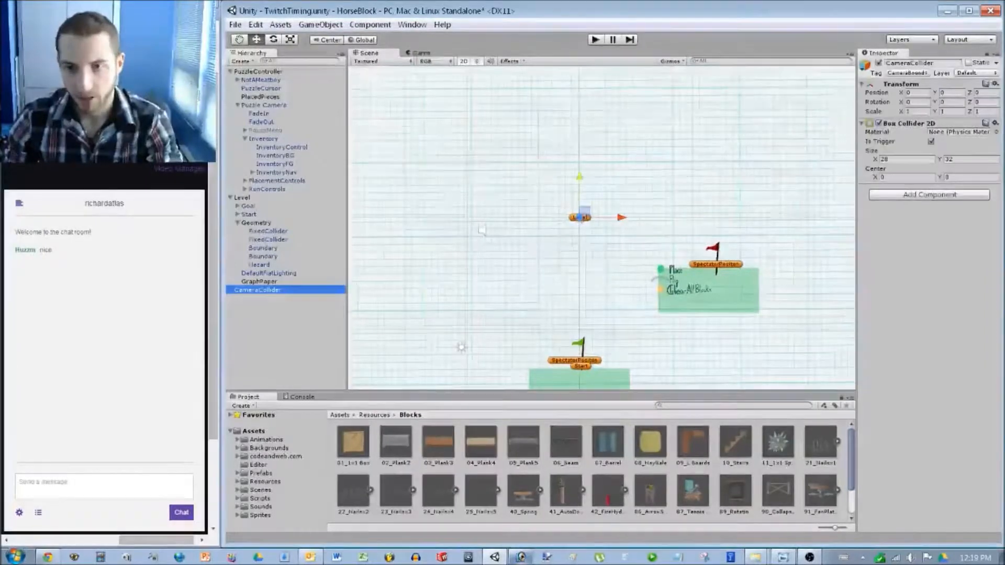
middle_drag(602, 228, 531, 325)
scroll(607, 211, up, 1)
drag(665, 376, 637, 183)
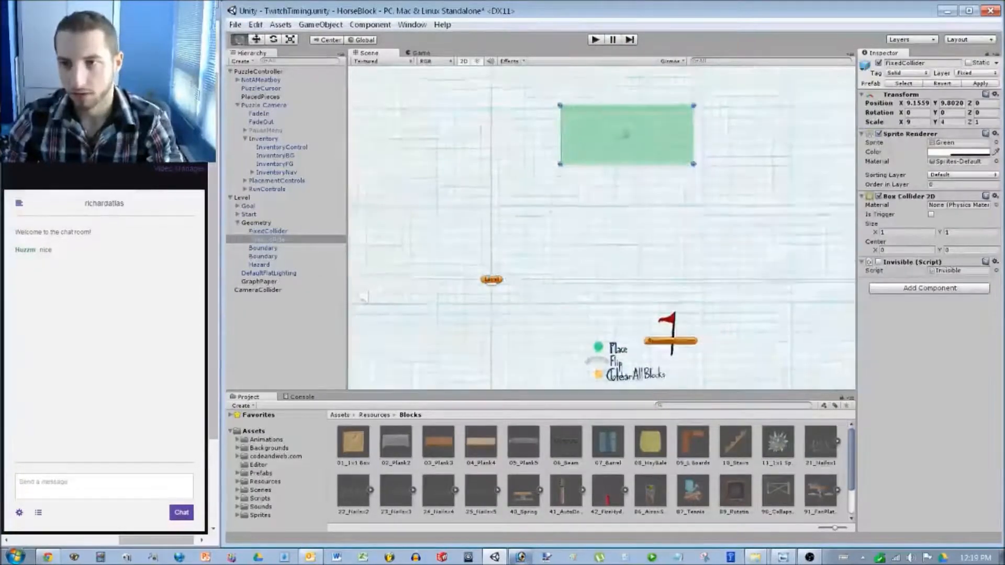
double_click(258, 290)
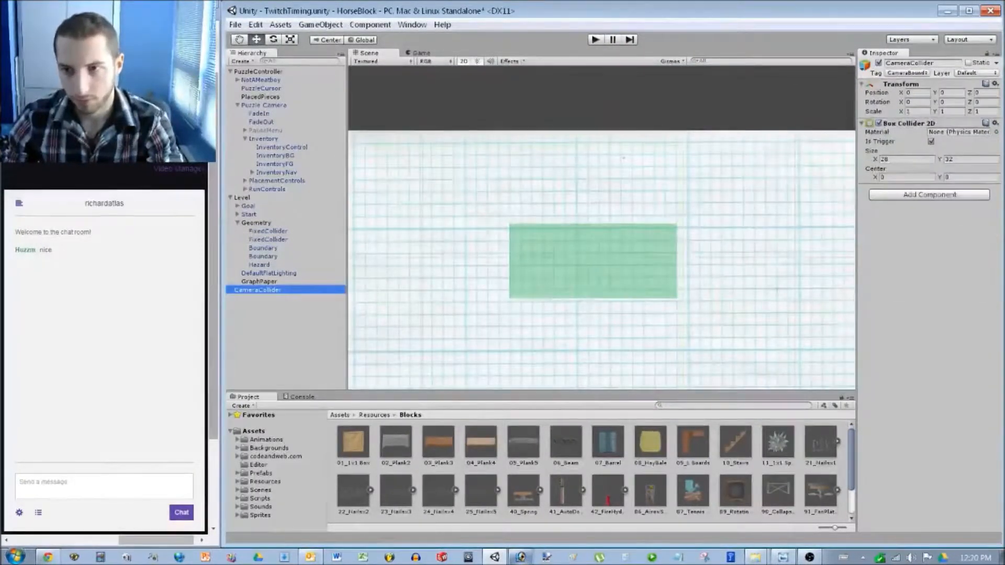
drag(593, 261, 616, 241)
click(948, 122)
text(1)
click(916, 122)
text(8)
Position the second green platform at X 10.5, Y 11.
scroll(602, 230, up, 5)
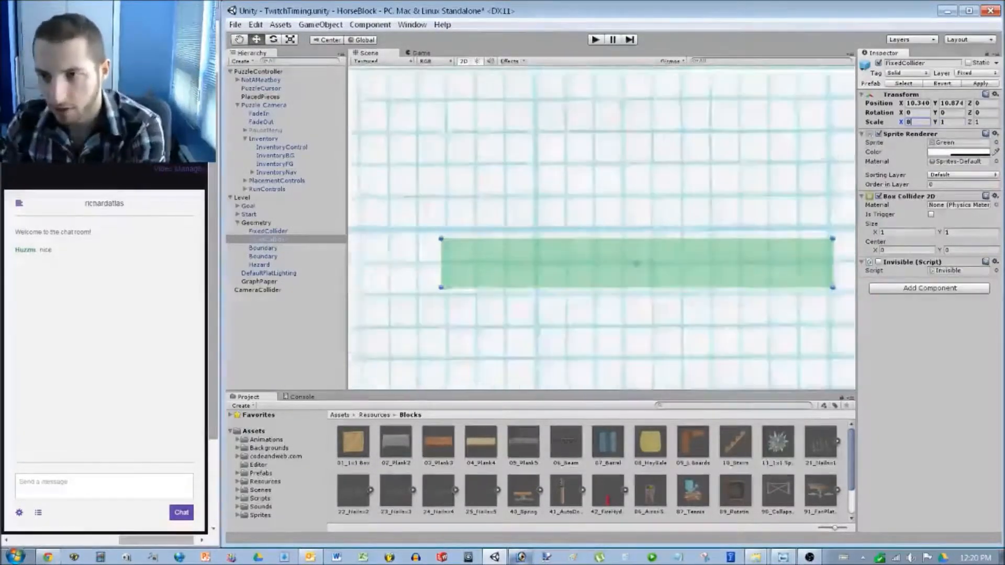
middle_drag(602, 231, 435, 272)
click(258, 290)
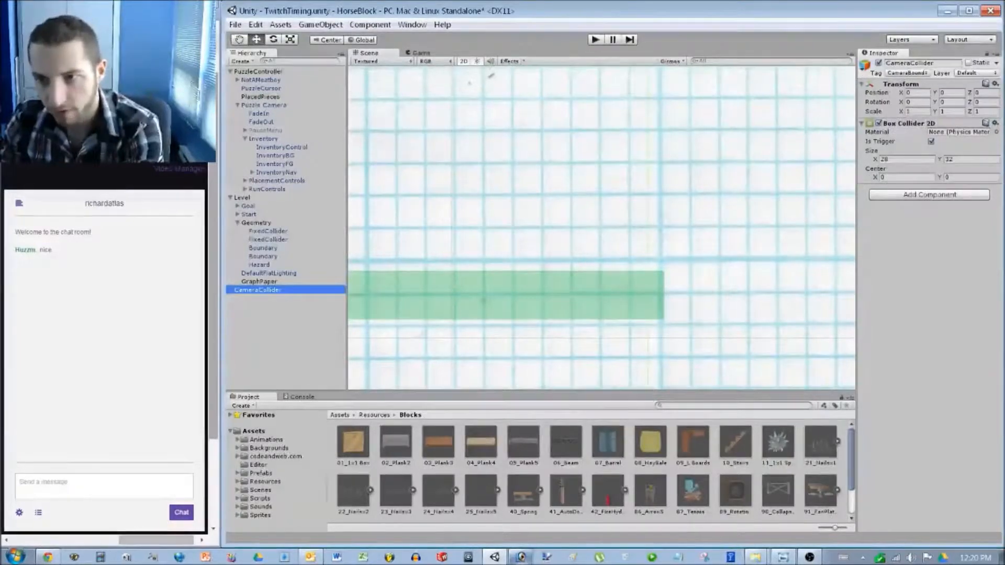
scroll(606, 231, up, 2)
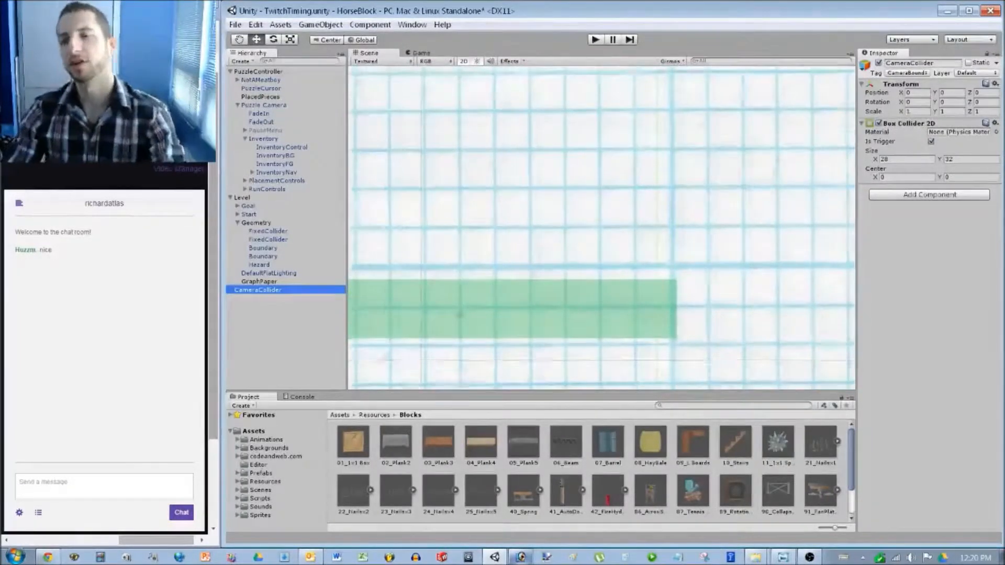
scroll(604, 230, up, 1)
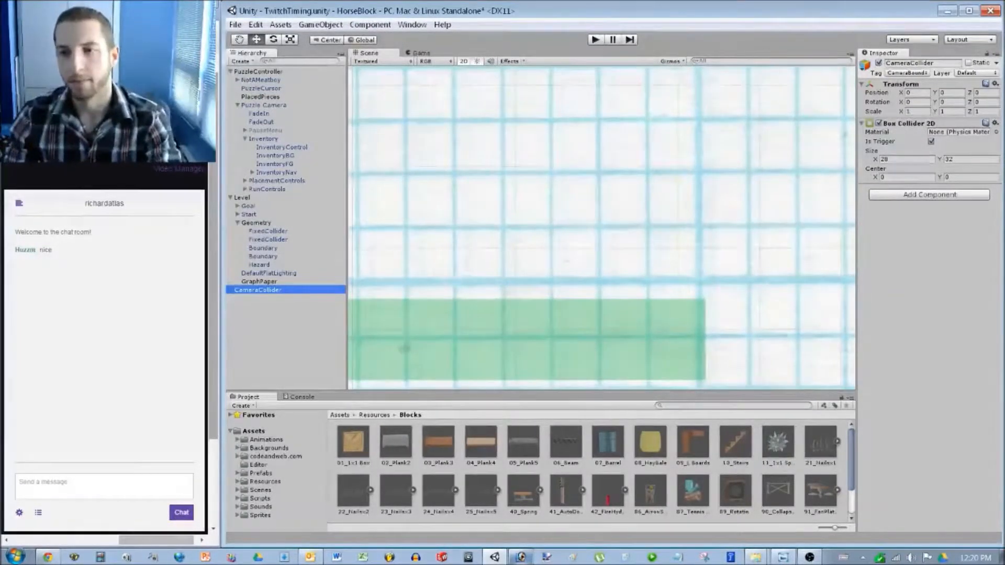
scroll(603, 230, down, 3)
middle_drag(602, 229, 650, 197)
scroll(650, 197, up, 3)
middle_drag(498, 231, 701, 202)
scroll(602, 228, up, 3)
middle_drag(602, 228, 701, 213)
click(628, 262)
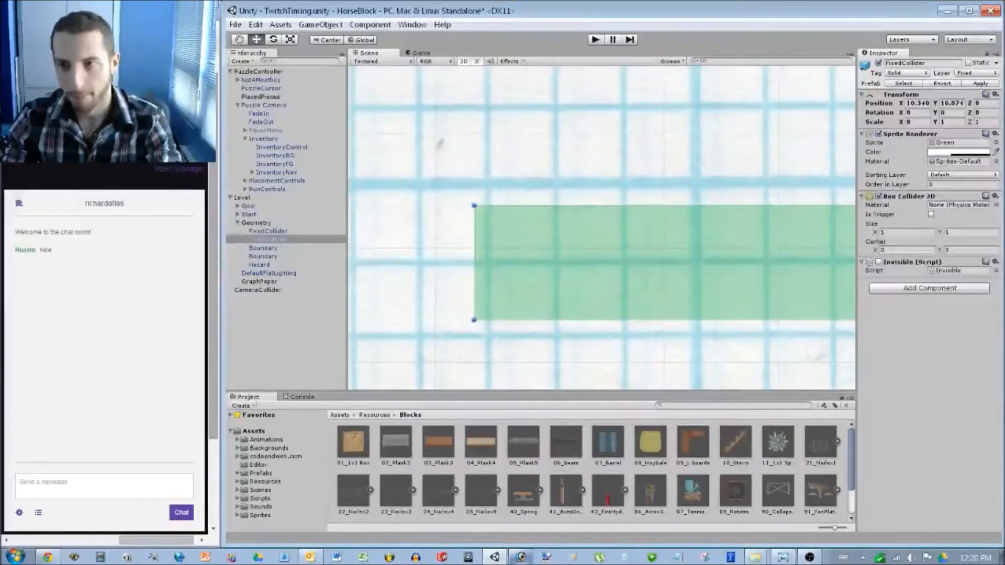
click(918, 103)
text(10.5)
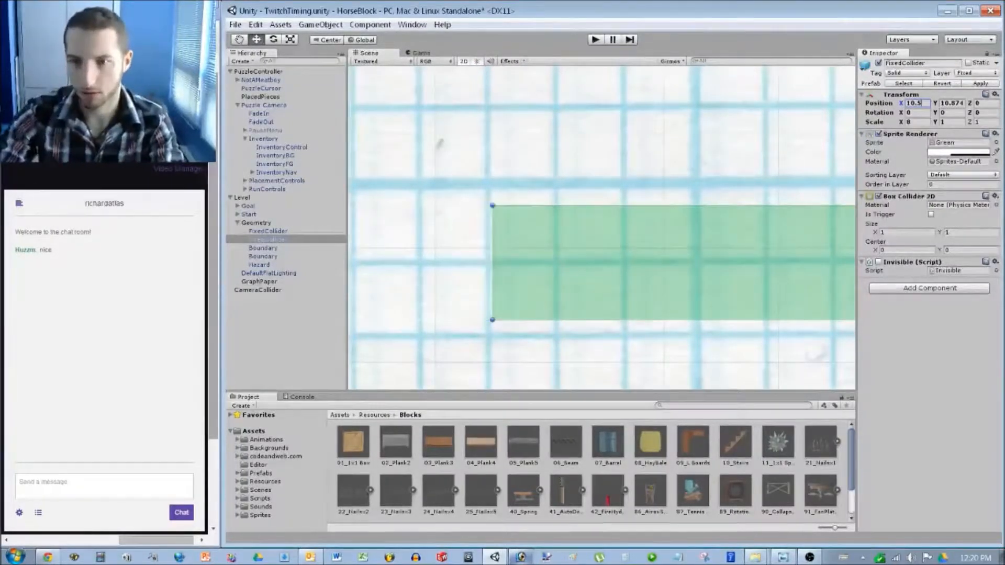
key(Tab)
text(10.5)
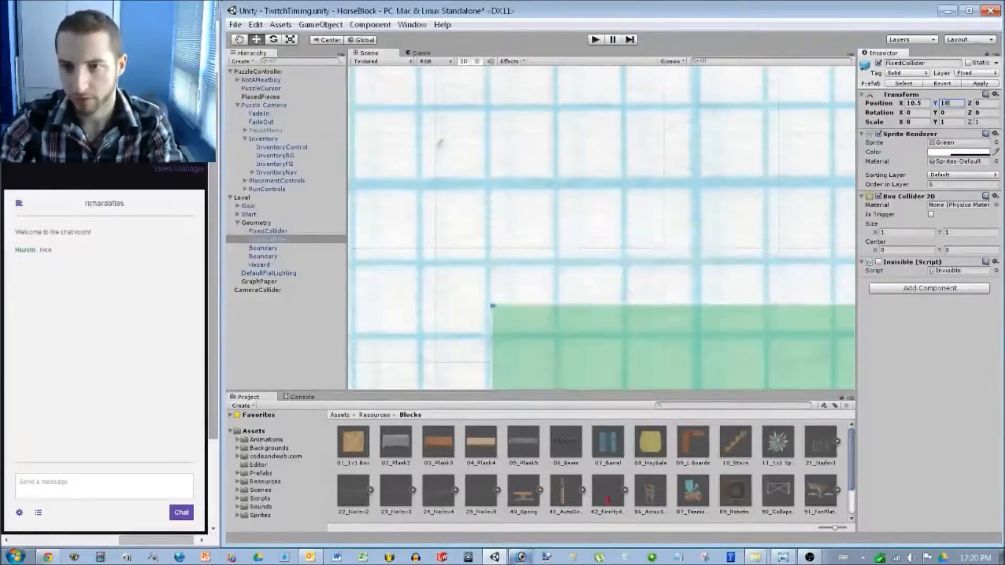
key(BackSpace)
key(BackSpace)
key(BackSpace)
key(BackSpace)
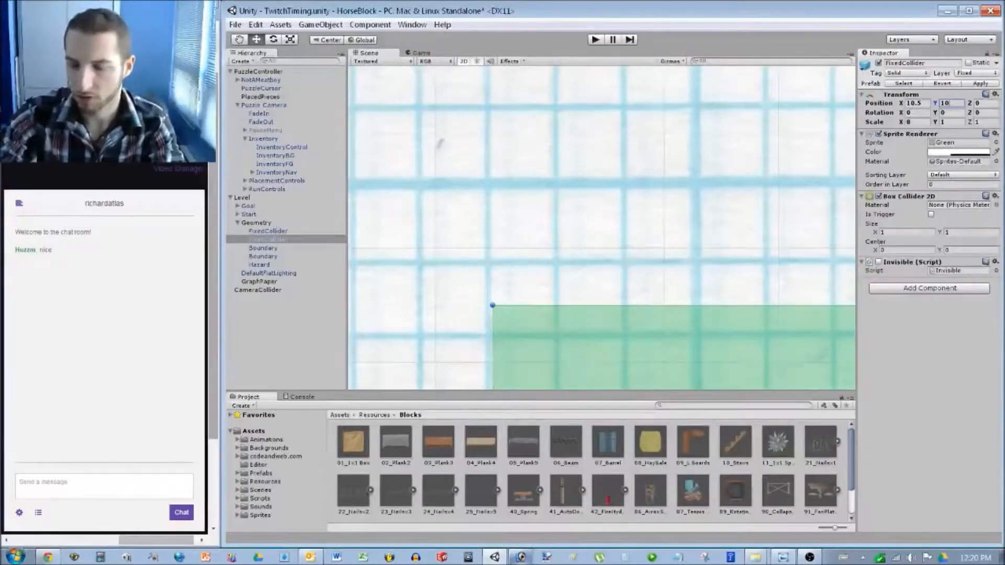
text(11)
Raise the Goal flag onto the raised platform, to about Y 11.68.
scroll(473, 286, down, 10)
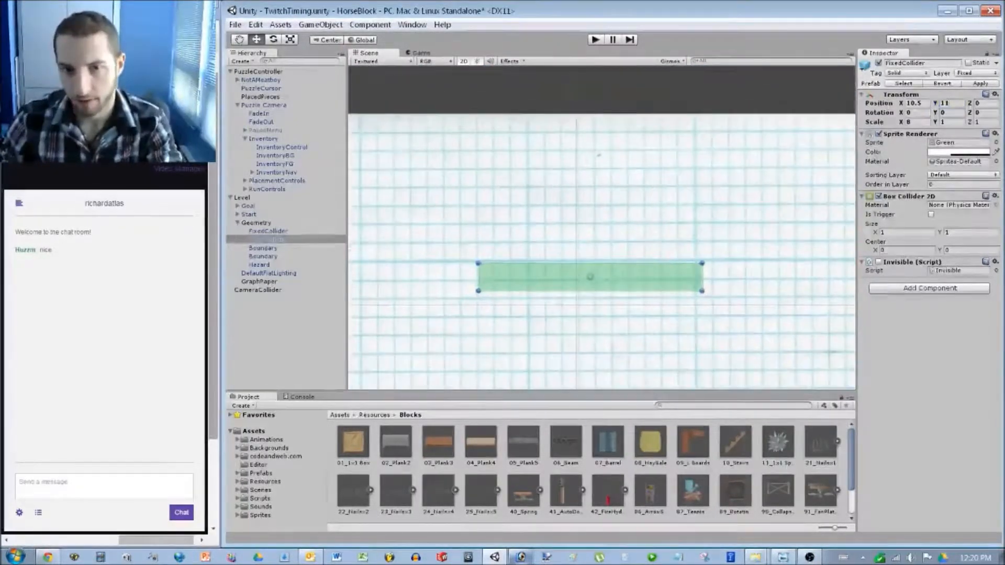
click(258, 290)
scroll(603, 293, down, 5)
middle_drag(602, 293, 598, 158)
click(618, 360)
drag(616, 323, 615, 51)
middle_drag(615, 157, 618, 168)
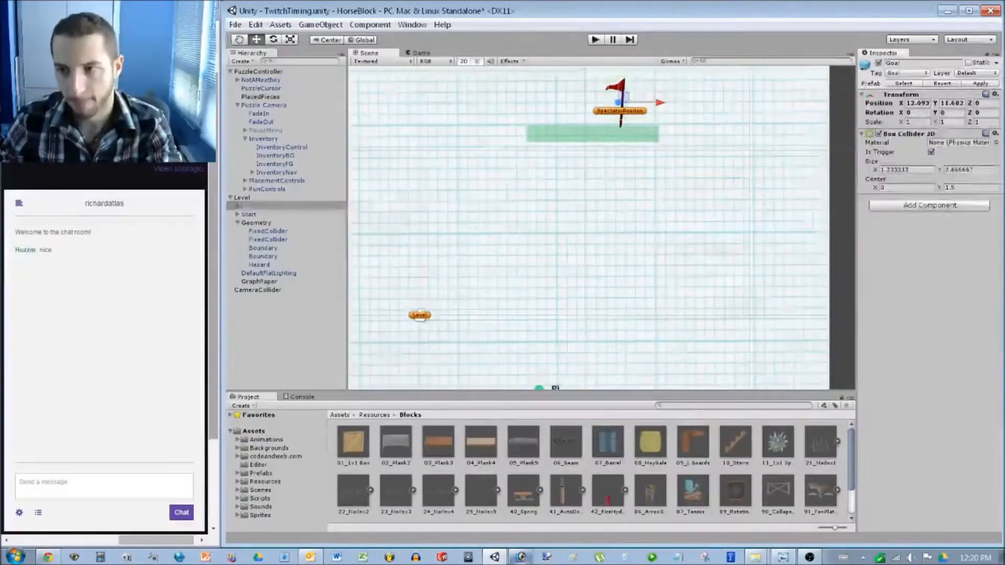
Collapse the Level and Puzzle Camera children in the hierarchy.
click(524, 273)
scroll(524, 272, down, 2)
middle_drag(523, 293, 639, 187)
click(258, 71)
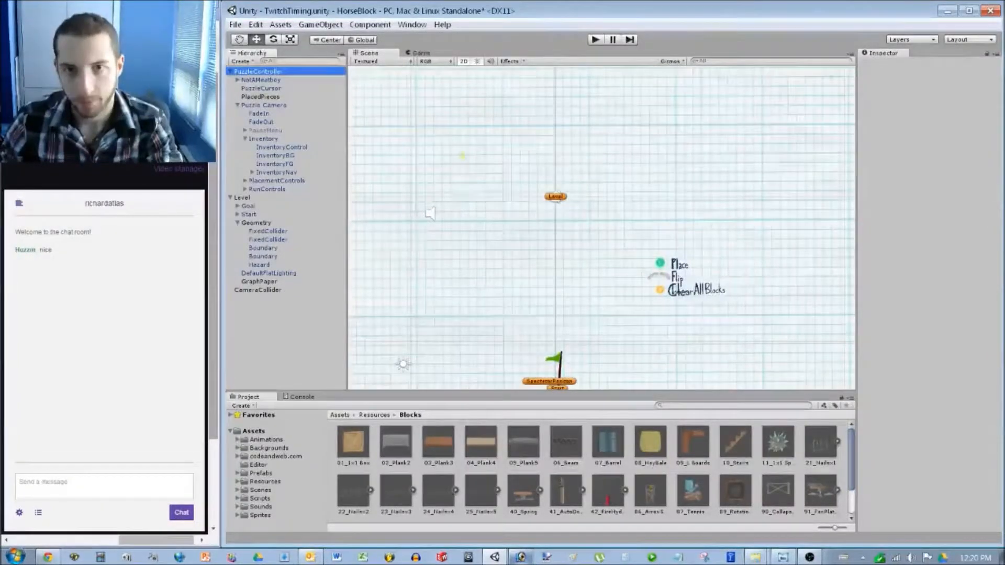
click(230, 197)
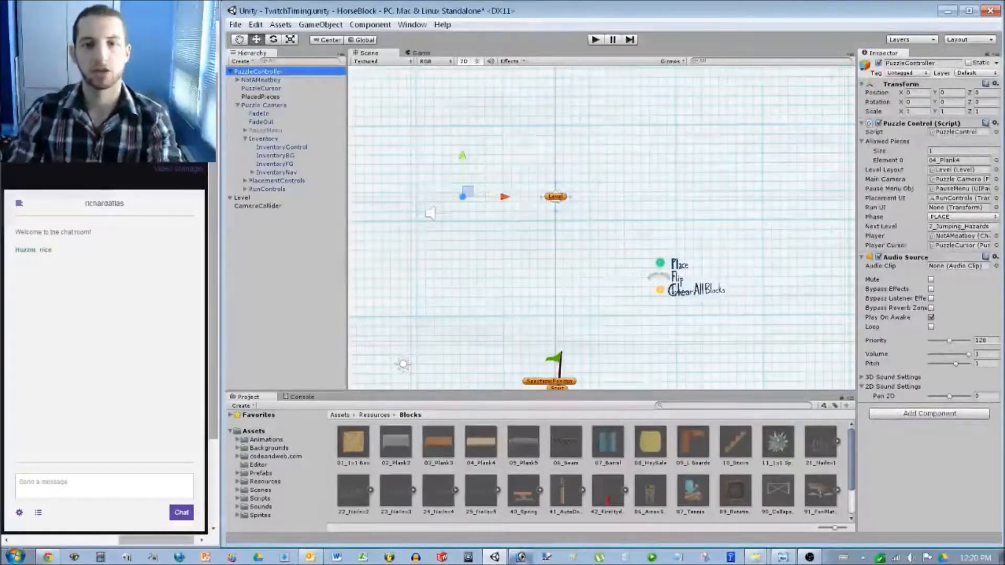
click(237, 106)
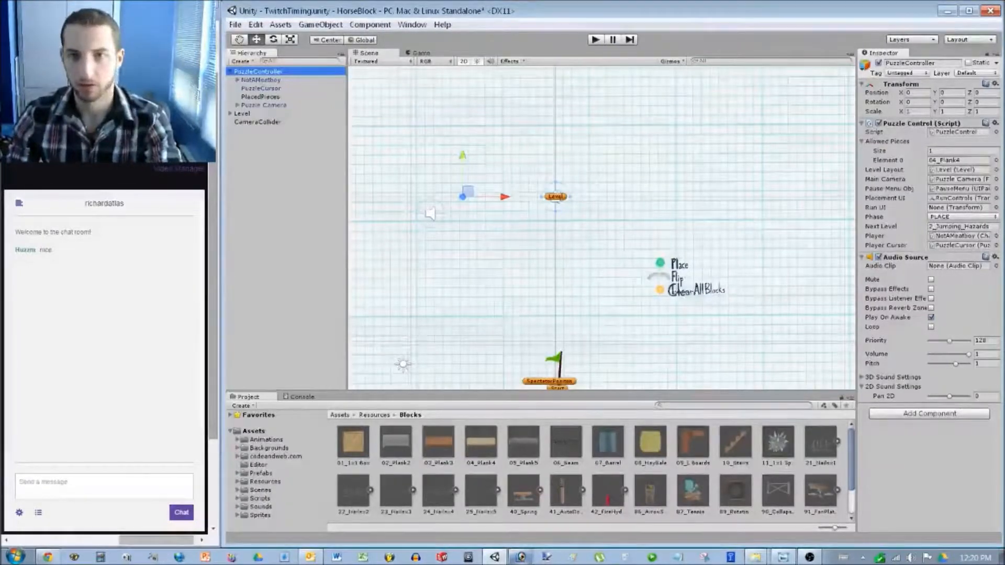
Save the scene, play-test the level once, then stop and select the Allowed Pieces Size field.
key(ctrl+s)
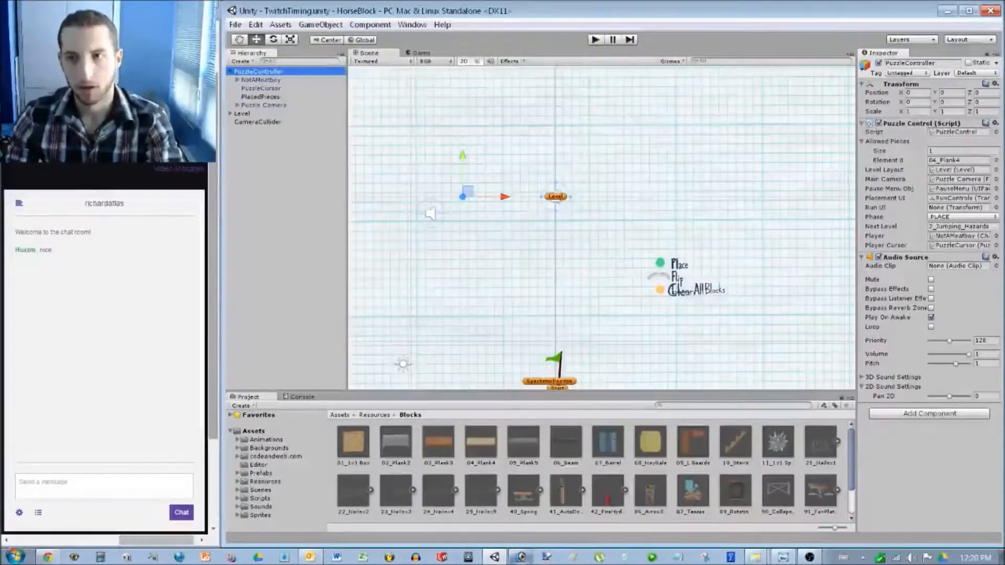
key(ctrl+p)
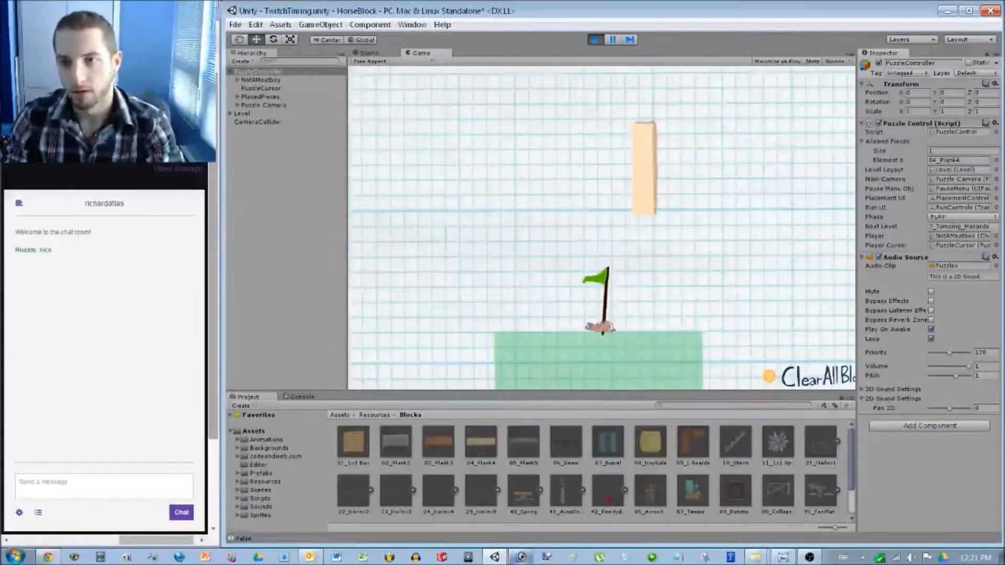
key(ctrl+p)
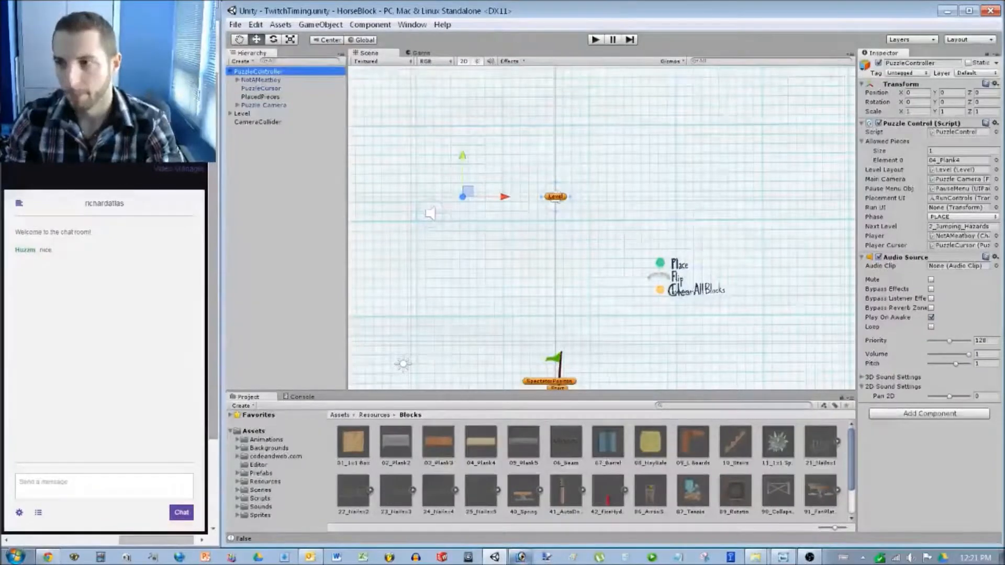
click(954, 151)
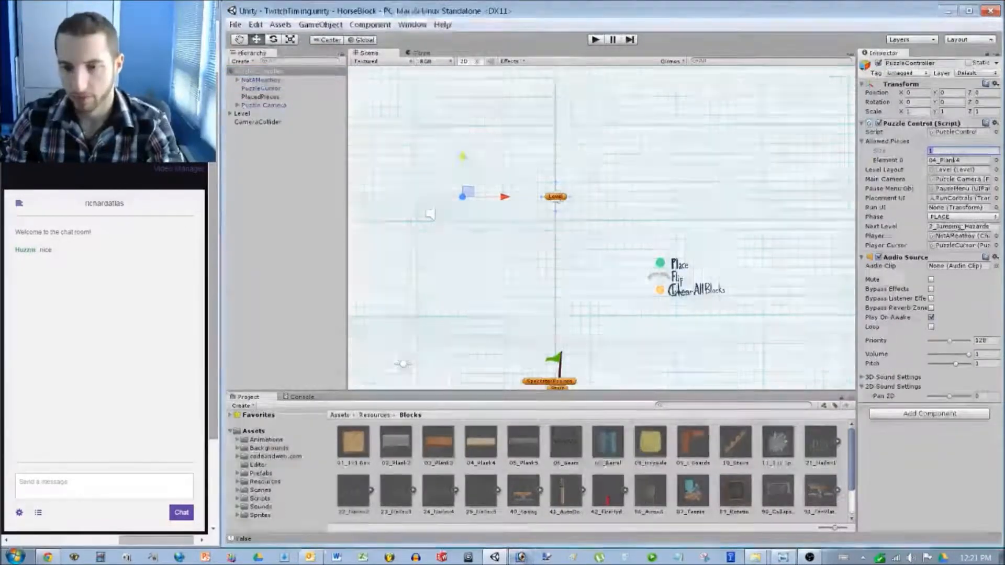
key(alt+Tab)
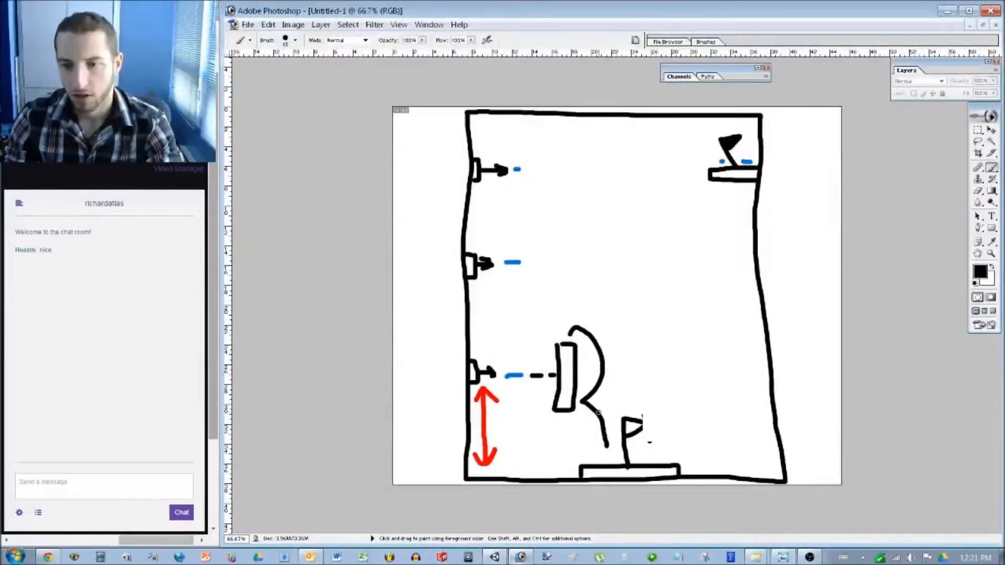
Erase the door and dashed-line drawing from the sketch with a rectangular selection.
key(m)
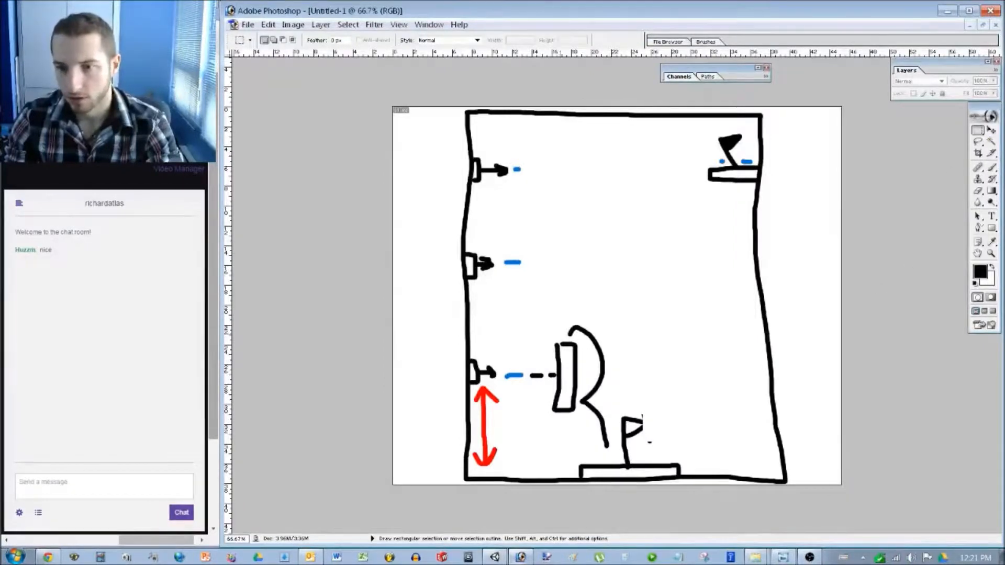
drag(504, 307, 614, 456)
key(Delete)
key(ctrl+d)
Brush three new platforms and curving jump arcs climbing from start to goal.
key(b)
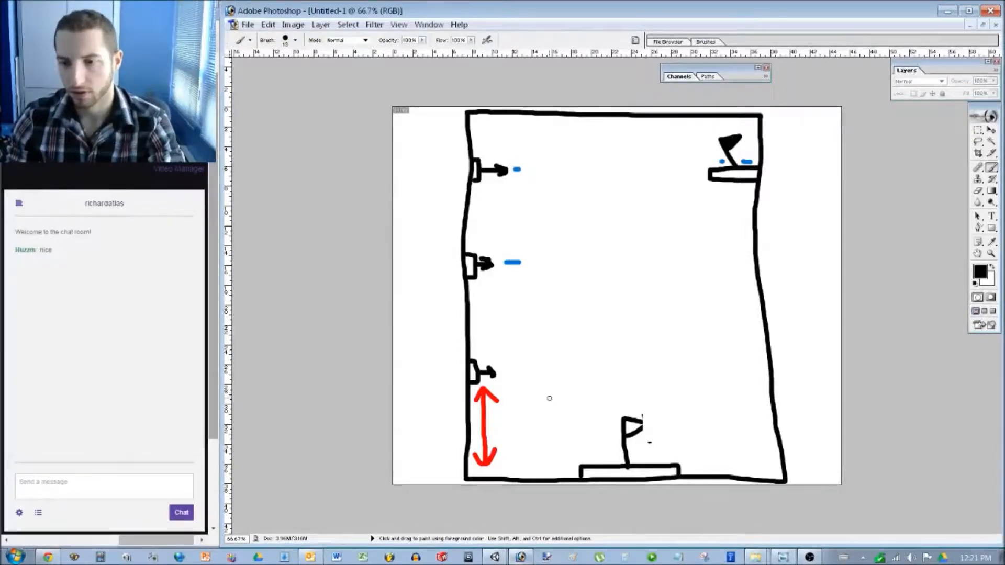
mouse_move(544, 398)
mouse_down()
mouse_move(600, 399)
mouse_move(540, 414)
mouse_move(546, 397)
mouse_up()
mouse_move(630, 317)
mouse_down()
mouse_move(700, 313)
mouse_move(644, 339)
mouse_move(642, 319)
mouse_up()
mouse_move(617, 212)
mouse_down()
mouse_move(539, 228)
mouse_move(615, 212)
mouse_up()
drag(653, 419, 593, 373)
mouse_move(584, 362)
mouse_down()
mouse_move(582, 335)
mouse_move(650, 301)
mouse_move(621, 185)
mouse_move(590, 176)
mouse_move(687, 148)
mouse_up()
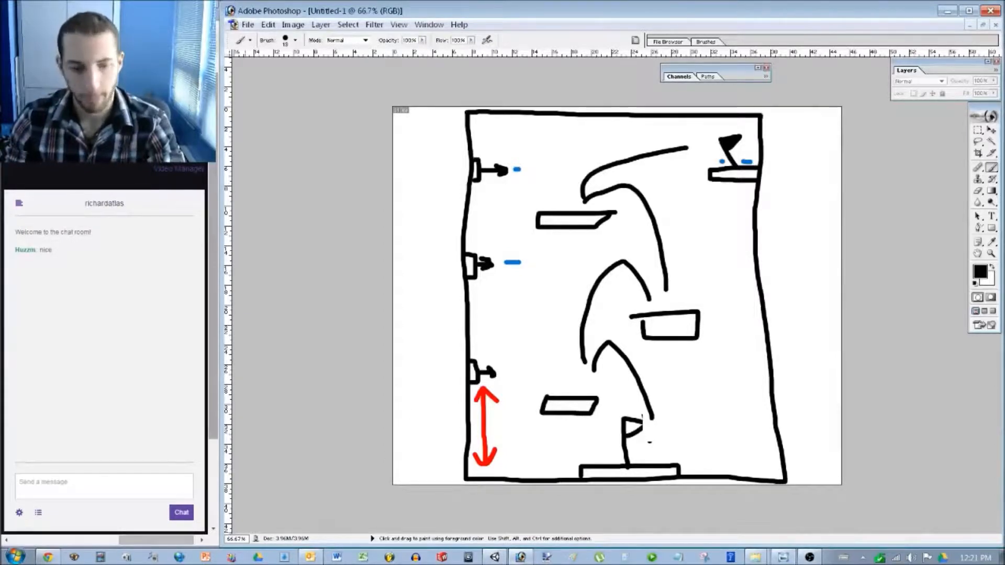
Set the PuzzleController's Allowed Pieces Size to 3.
click(494, 557)
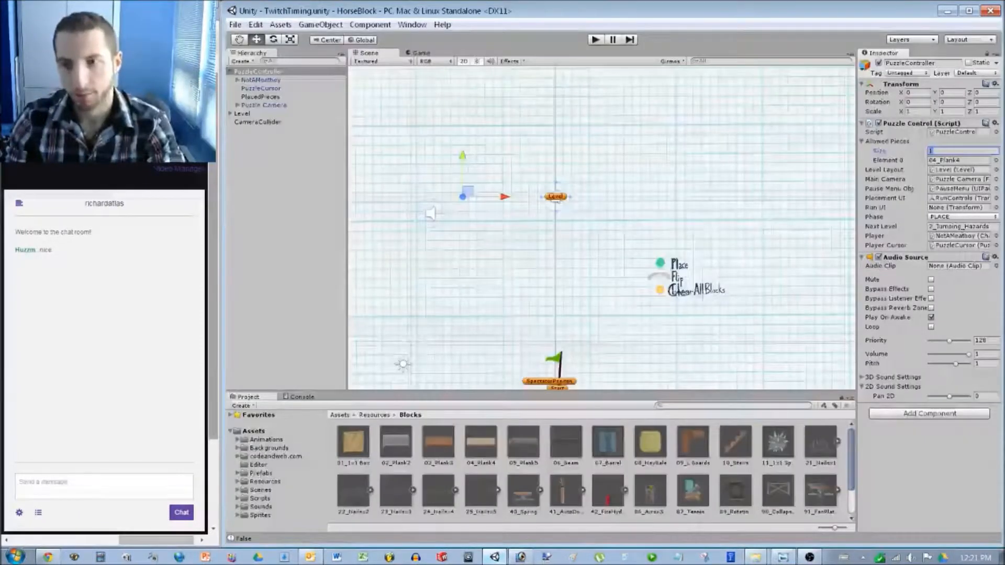
scroll(591, 306, up, 2)
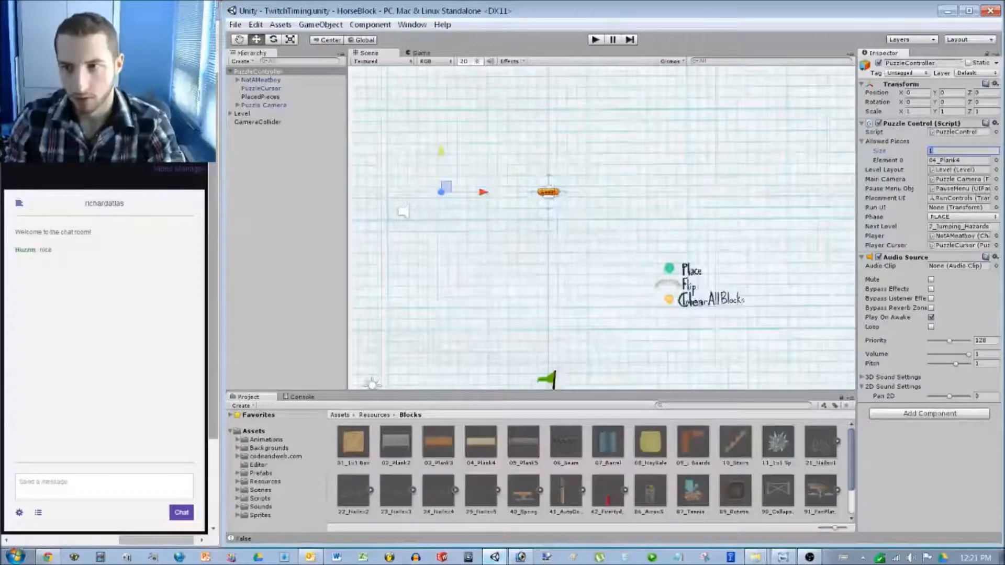
middle_drag(592, 306, 599, 284)
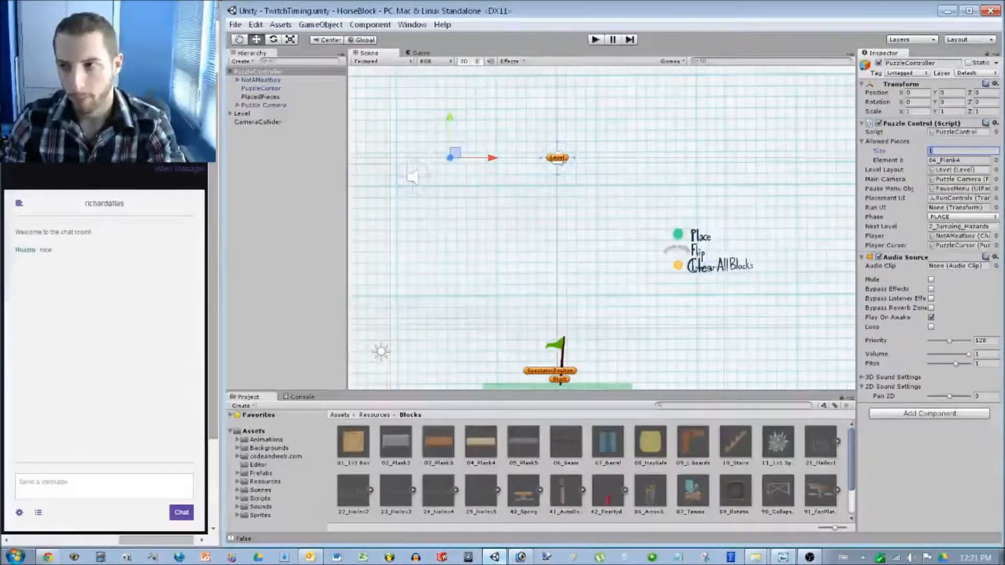
text(3)
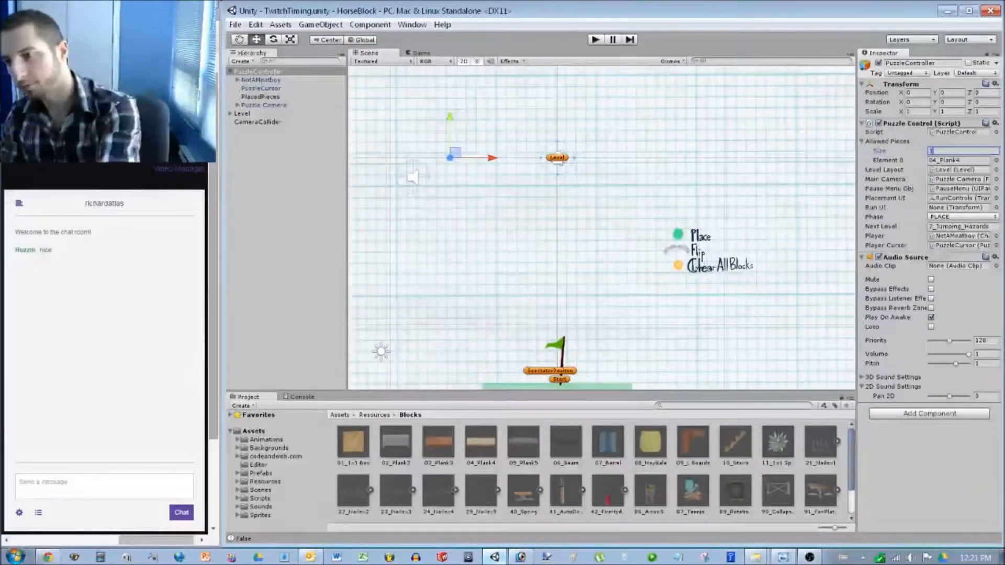
key(Return)
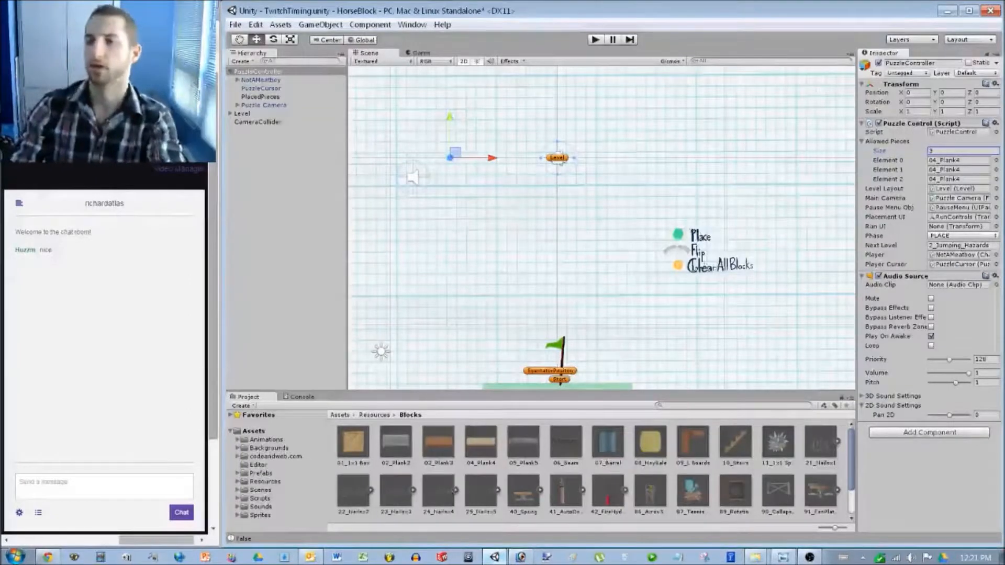
Assign 03_Plank3, 04_Plank4 and 02_Plank2 to the three allowed-piece slots.
click(996, 170)
scroll(574, 216, down, 1)
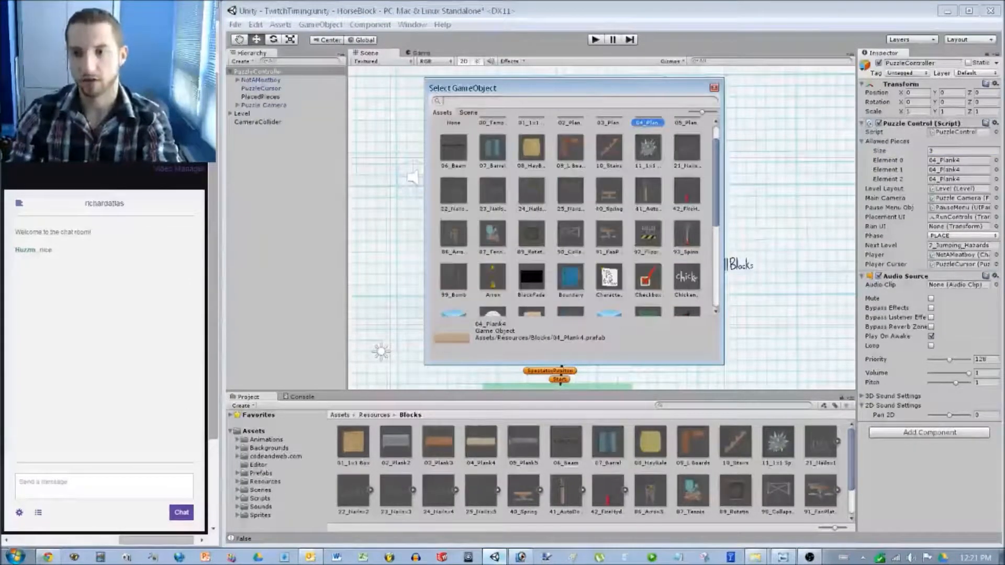
scroll(574, 216, up, 1)
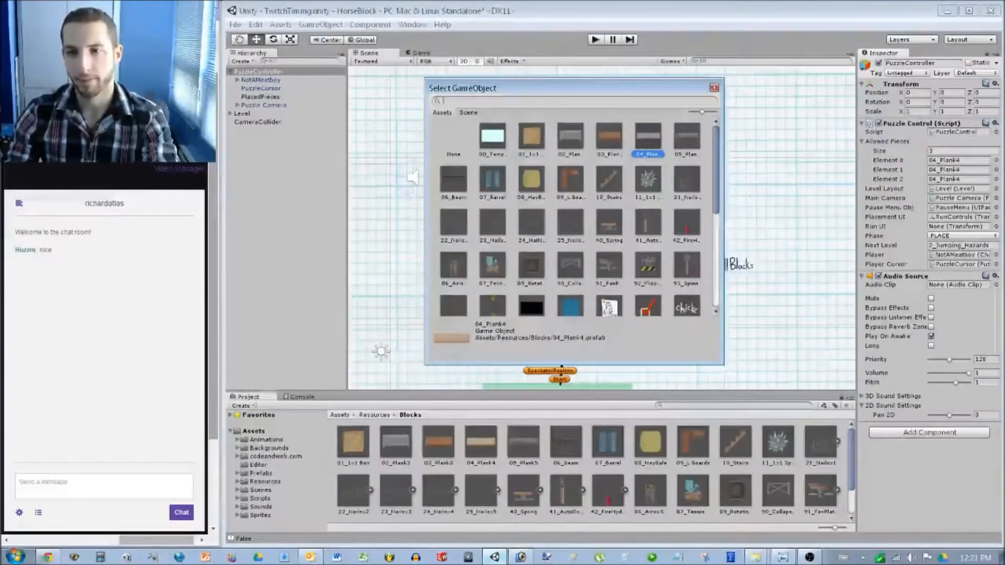
double_click(609, 137)
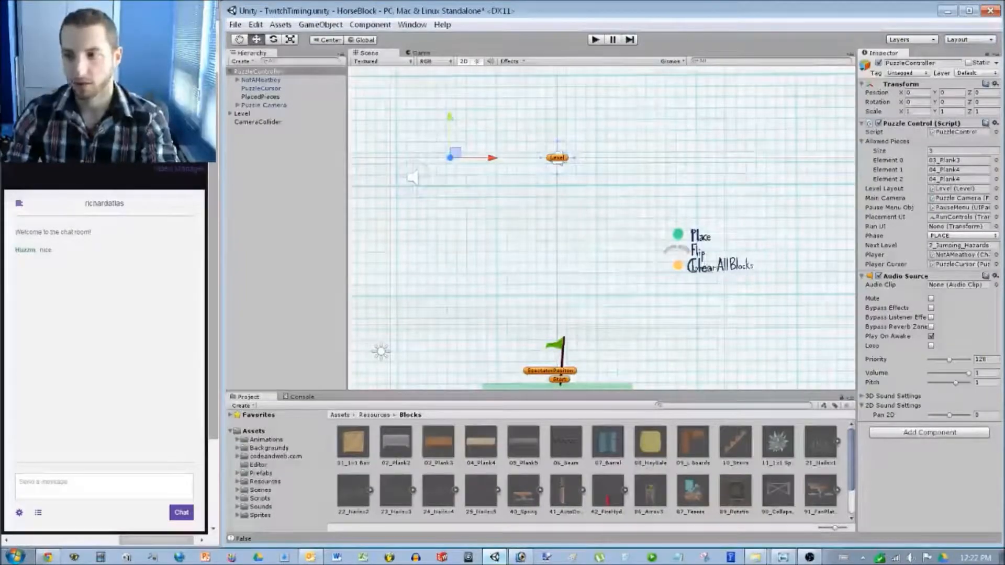
click(997, 170)
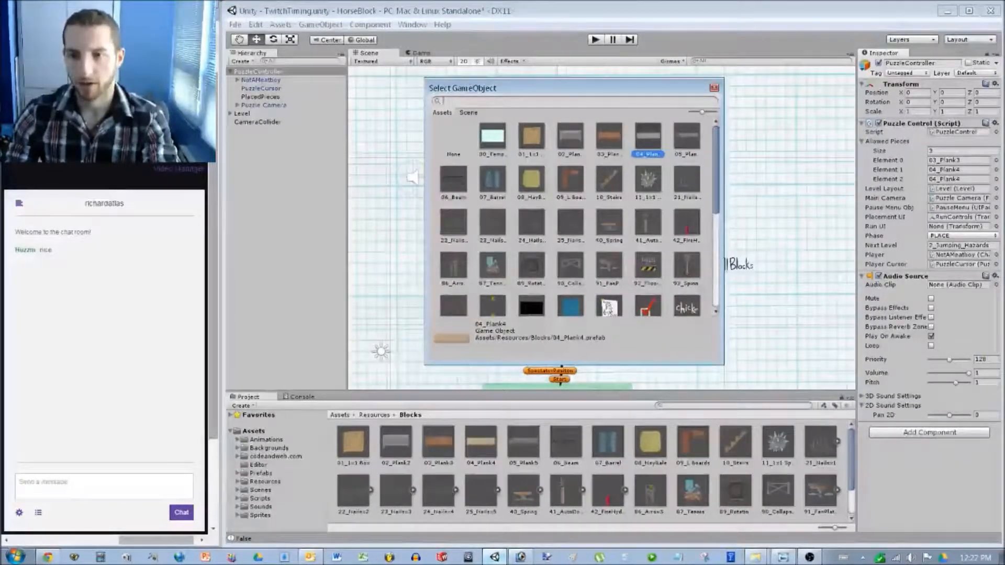
double_click(648, 137)
click(996, 179)
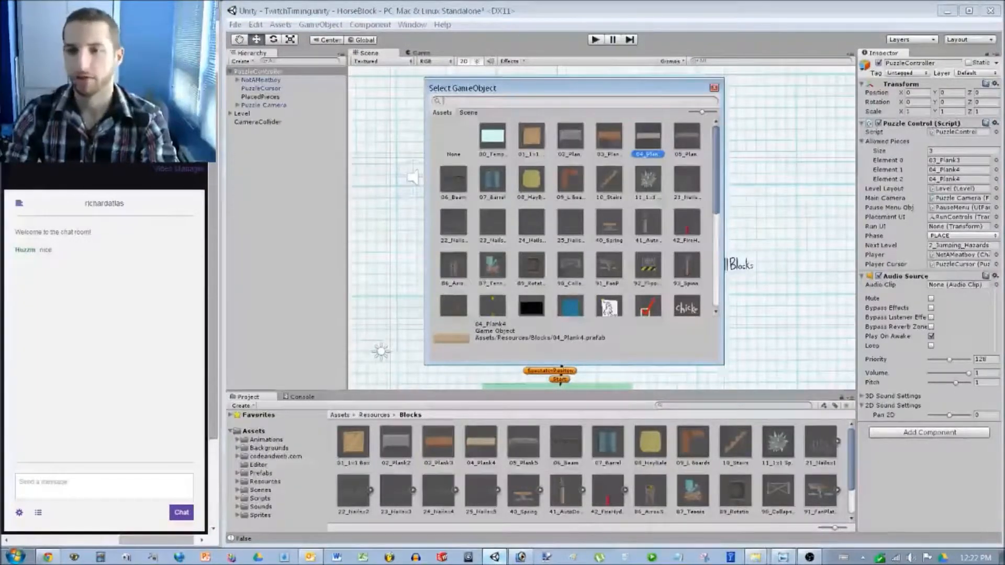
double_click(570, 137)
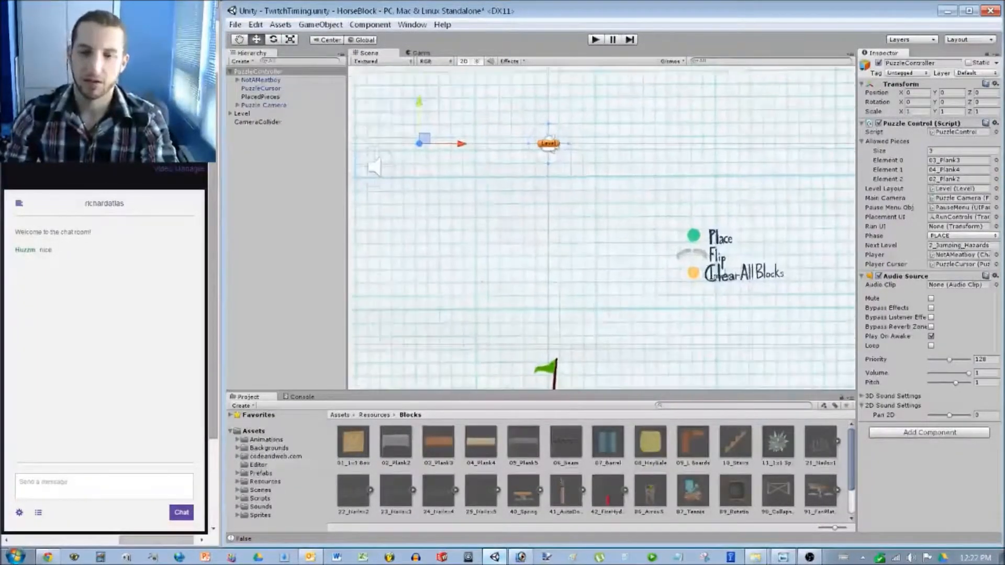
In Photoshop, undo the middle platforms and jump arcs on the sketch.
scroll(602, 230, down, 2)
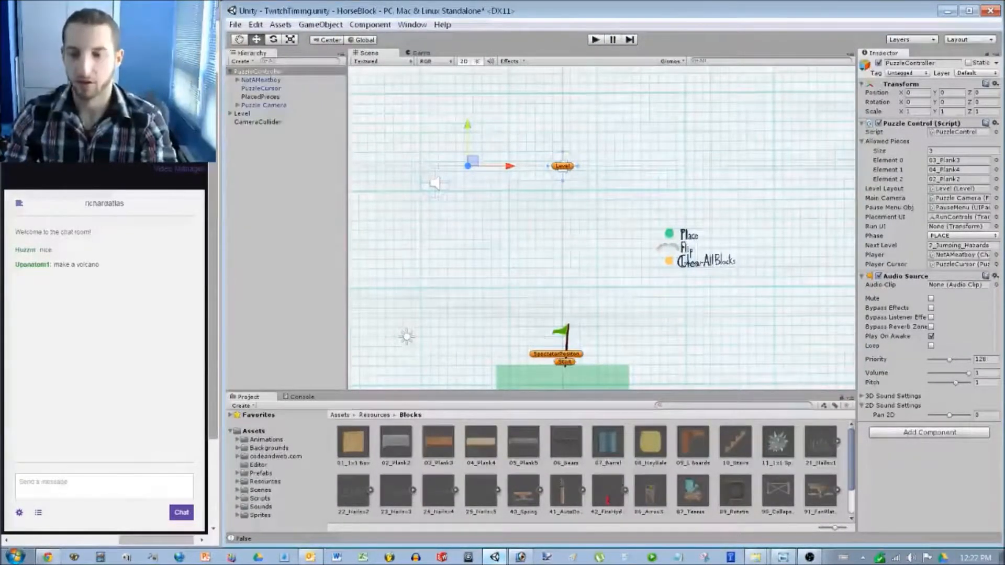
key(alt+Tab)
key(ctrl+alt+z)
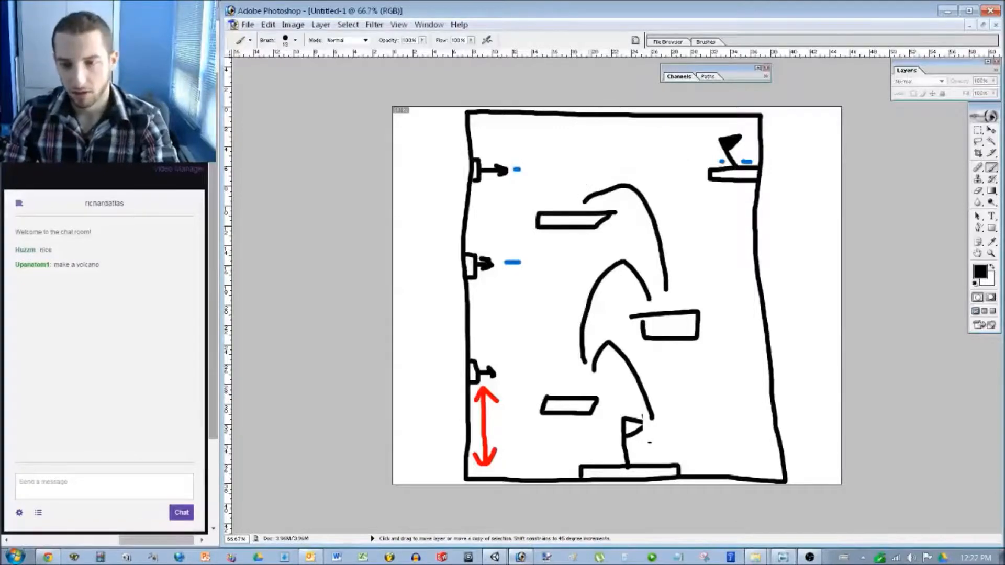
key(ctrl+alt+z)
key(ctrl+alt+z)
key(ctrl+alt+z)
key(ctrl+alt+z)
key(ctrl+alt+z)
key(ctrl+alt+z)
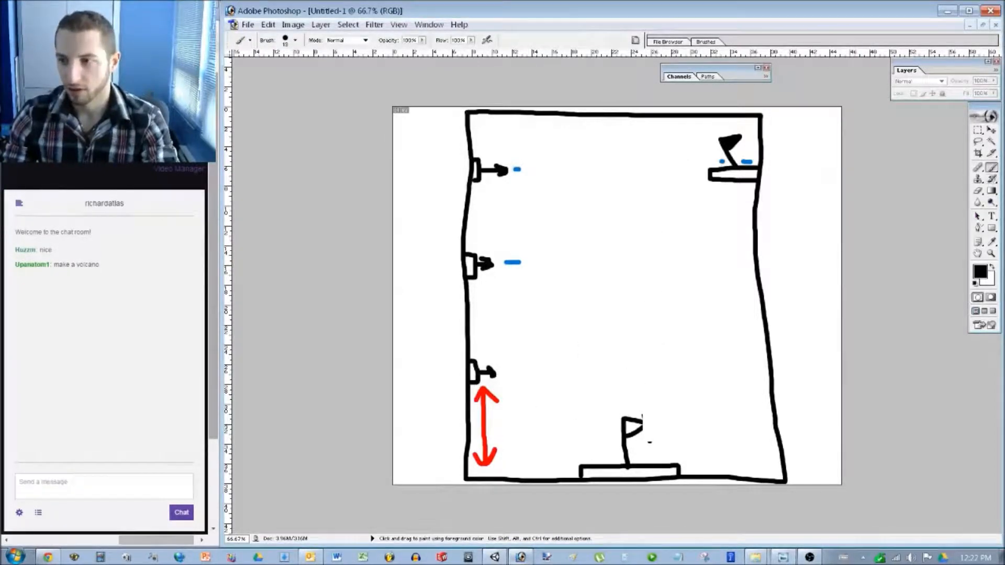
Sketch three tall narrow platforms down the middle, then undo them.
mouse_move(565, 329)
mouse_down()
mouse_move(567, 378)
mouse_move(588, 411)
mouse_move(572, 325)
mouse_up()
mouse_move(558, 231)
mouse_down()
mouse_move(576, 312)
mouse_move(581, 229)
mouse_move(562, 228)
mouse_up()
mouse_move(561, 146)
mouse_down()
mouse_move(580, 203)
mouse_move(562, 139)
mouse_up()
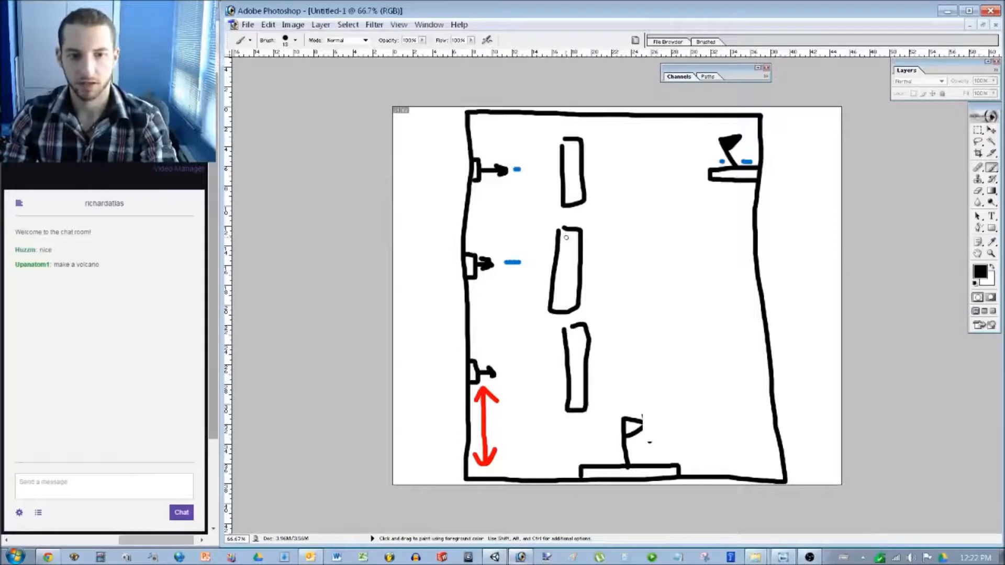
key(ctrl+alt+z)
key(ctrl+alt+z)
key(ctrl+alt+z)
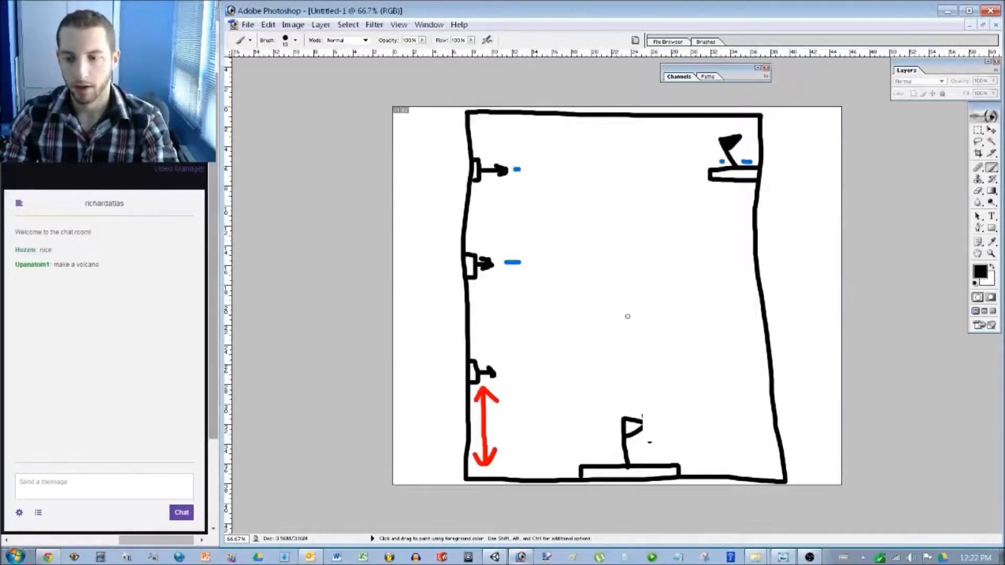
Try a small lower block, a tall middle box and a curve, then undo them.
drag(641, 421, 642, 428)
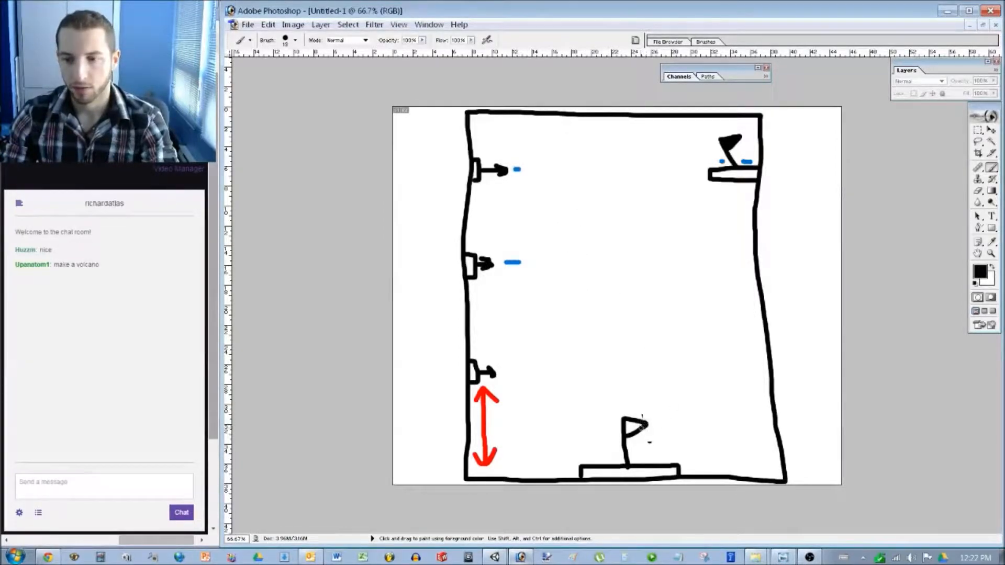
mouse_move(565, 361)
mouse_down()
mouse_move(565, 397)
mouse_move(585, 367)
mouse_move(566, 361)
mouse_move(567, 379)
mouse_up()
mouse_move(567, 231)
mouse_down()
mouse_move(561, 260)
mouse_move(590, 272)
mouse_move(565, 223)
mouse_move(576, 271)
mouse_move(561, 275)
mouse_up()
drag(596, 372, 600, 269)
key(ctrl+alt+z)
key(ctrl+alt+z)
key(ctrl+alt+z)
key(ctrl+alt+z)
key(ctrl+alt+z)
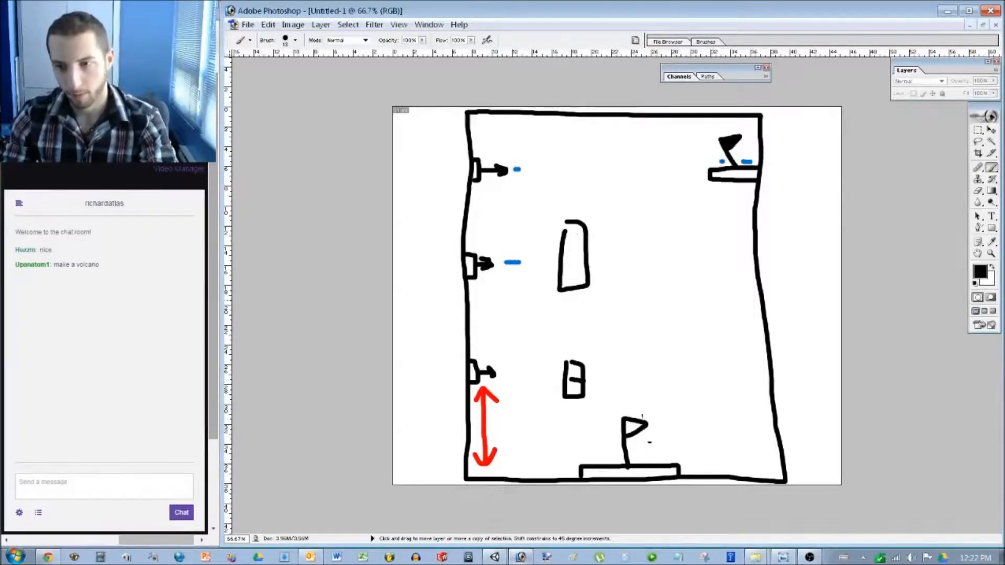
key(ctrl+alt+z)
key(ctrl+alt+z)
key(ctrl+alt+z)
key(ctrl+alt+z)
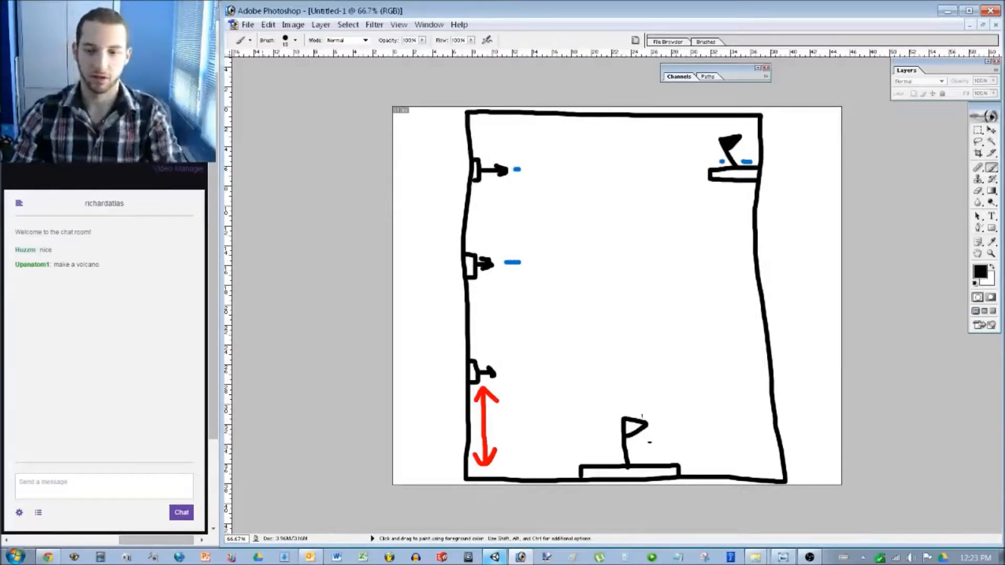
Start play mode and place the orange and cream planks from the inventory.
key(alt+Tab)
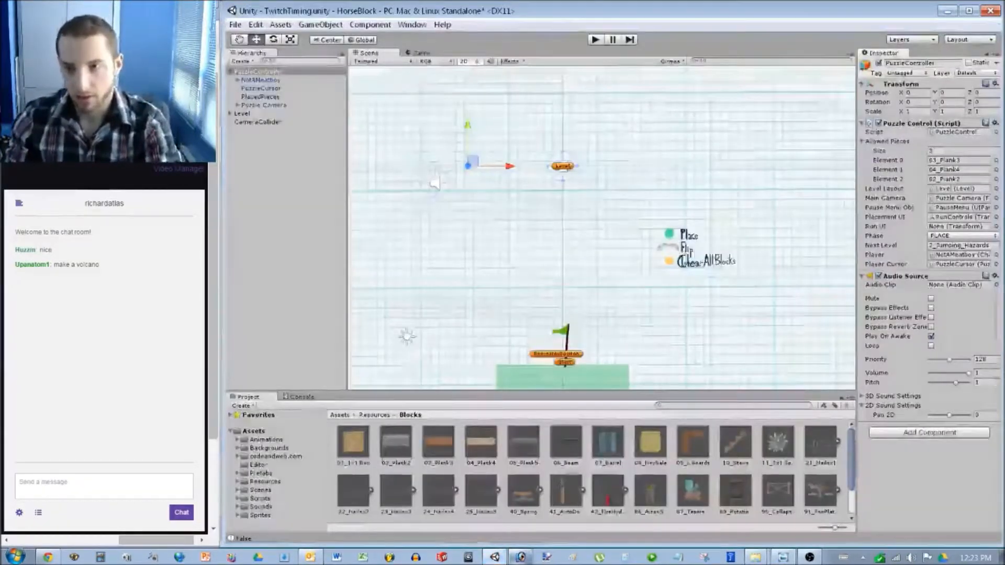
scroll(602, 228, up, 8)
middle_drag(602, 228, 608, 273)
key(ctrl+p)
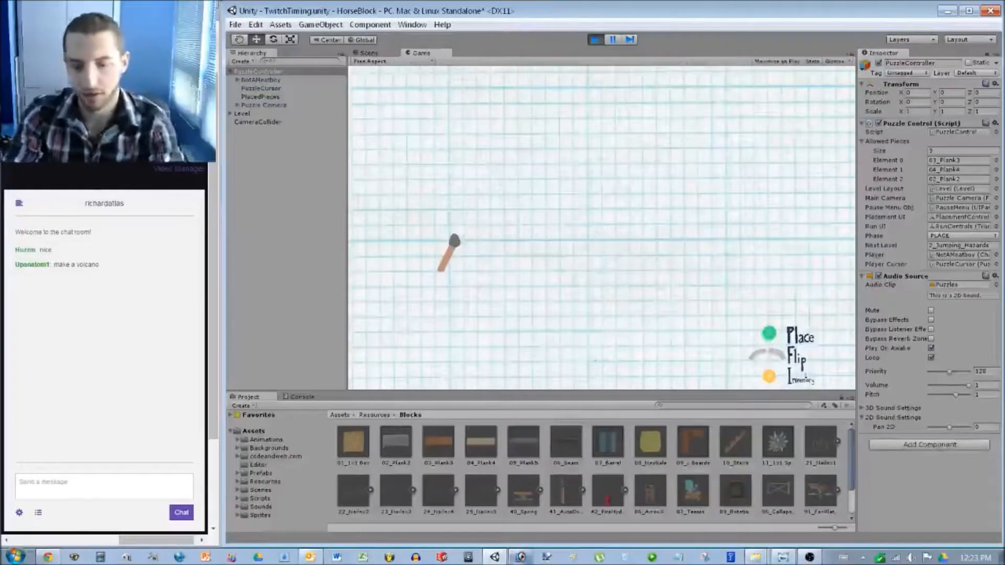
key(Down)
key(Down)
key(Down)
key(Down)
key(Down)
key(Down)
key(Down)
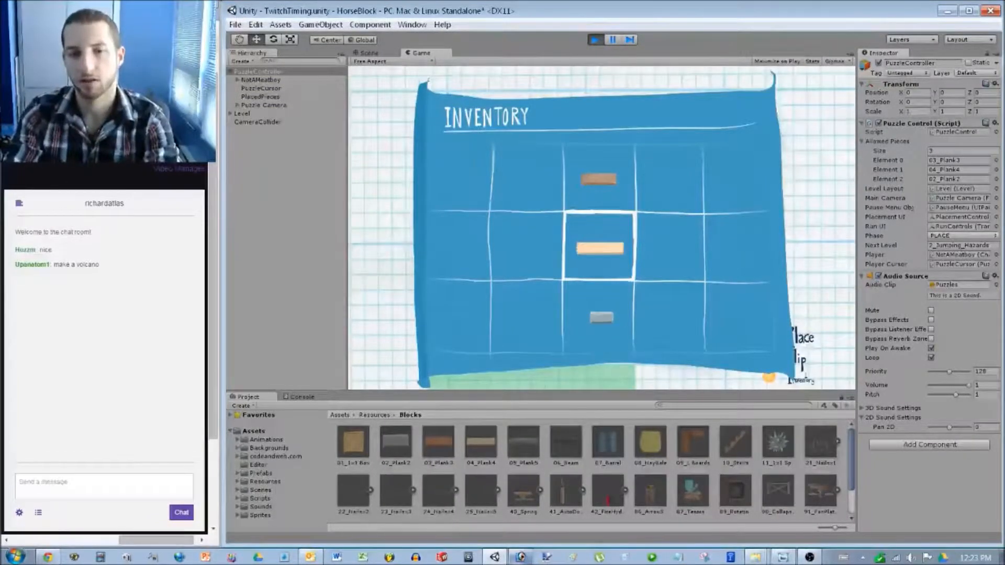
key(space)
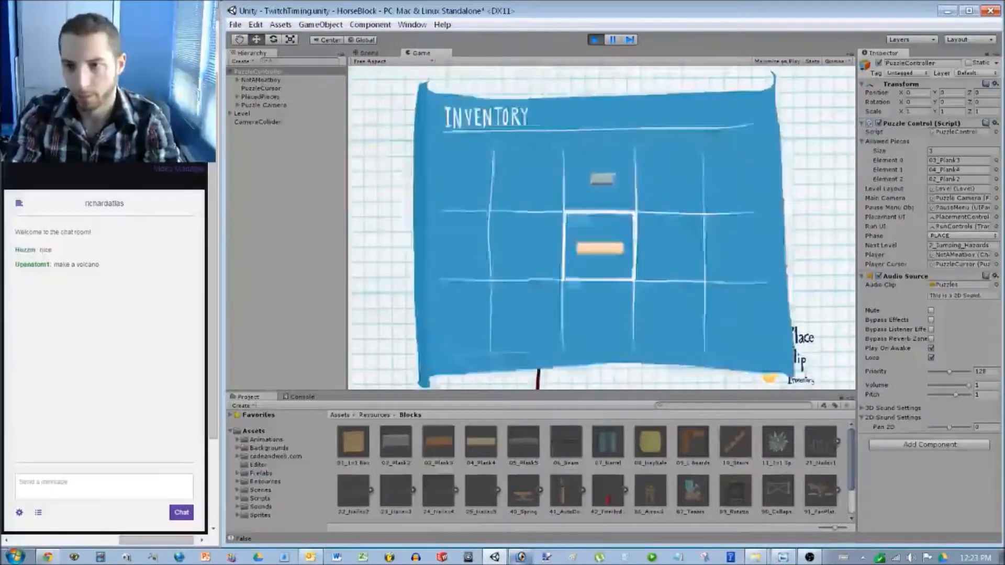
key(Left)
key(space)
key(Right)
key(Up)
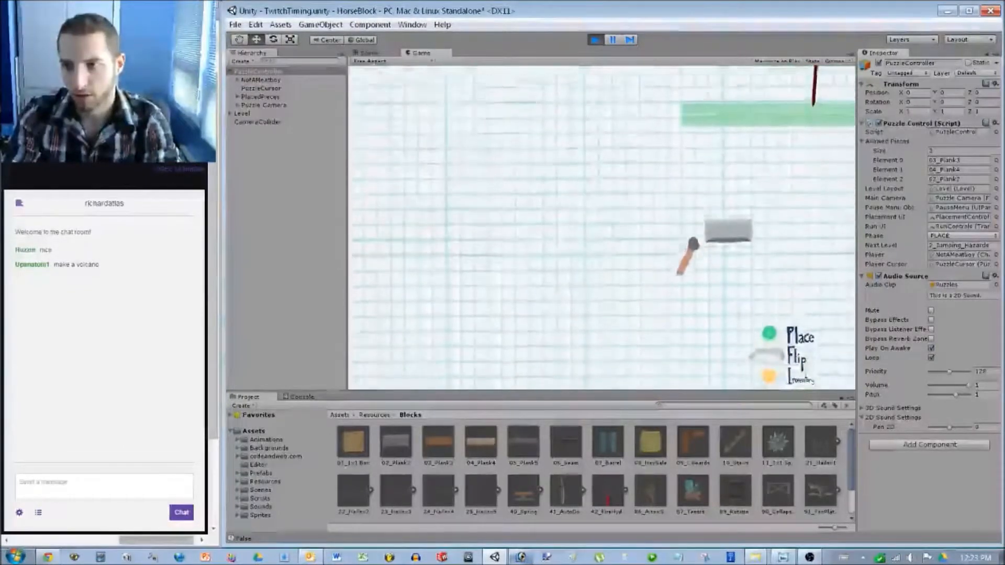
Switch to play phase, jump the horse across the planks onto the grey block, then stop.
key(Return)
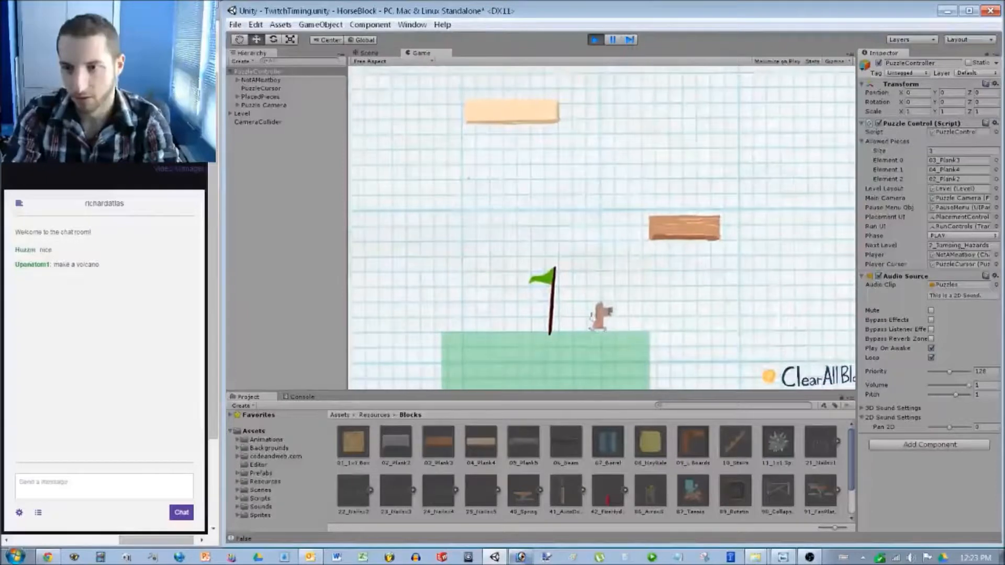
key(Right)
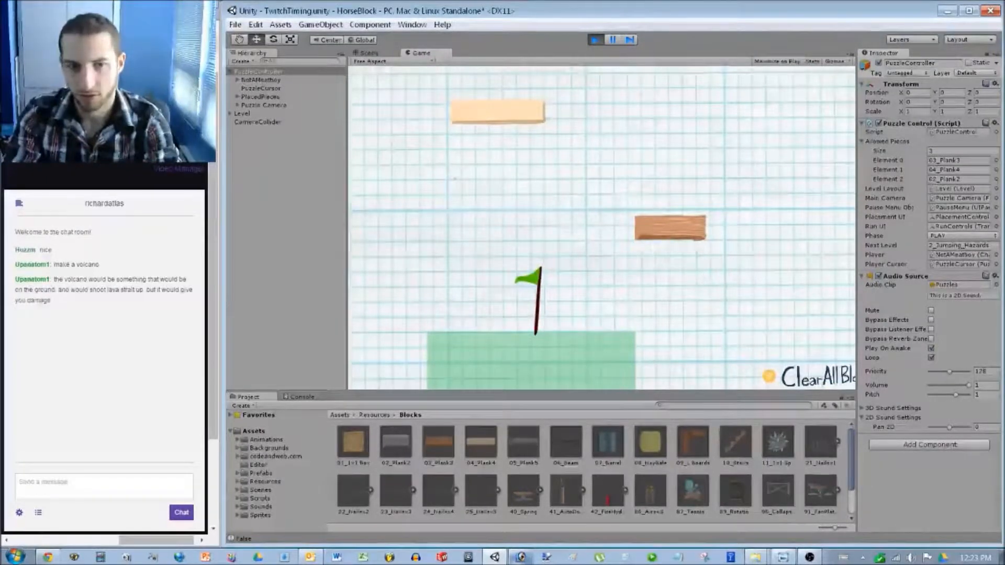
key(Right)
key(space)
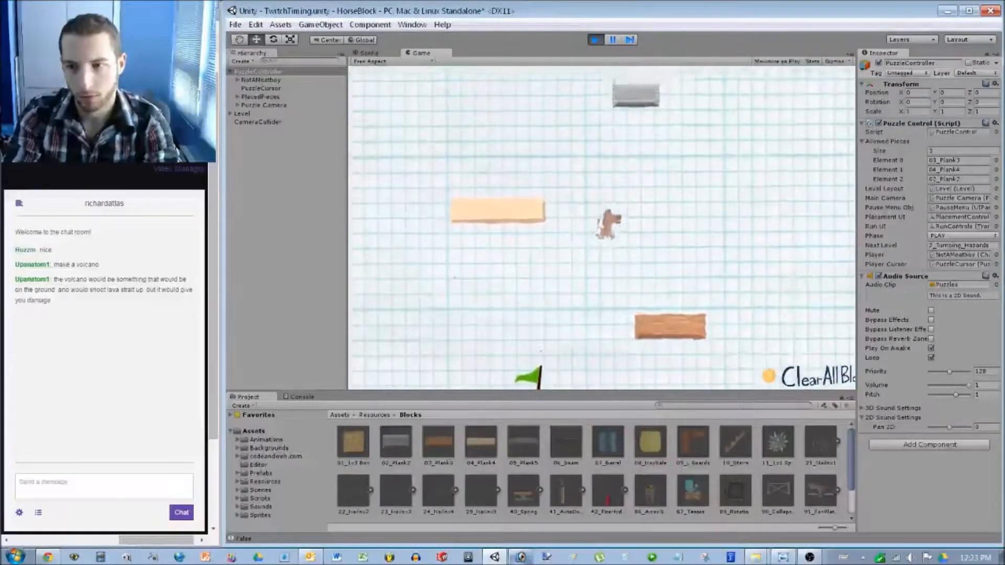
key(Left)
key(space)
key(Right)
key(space)
key(space)
key(space)
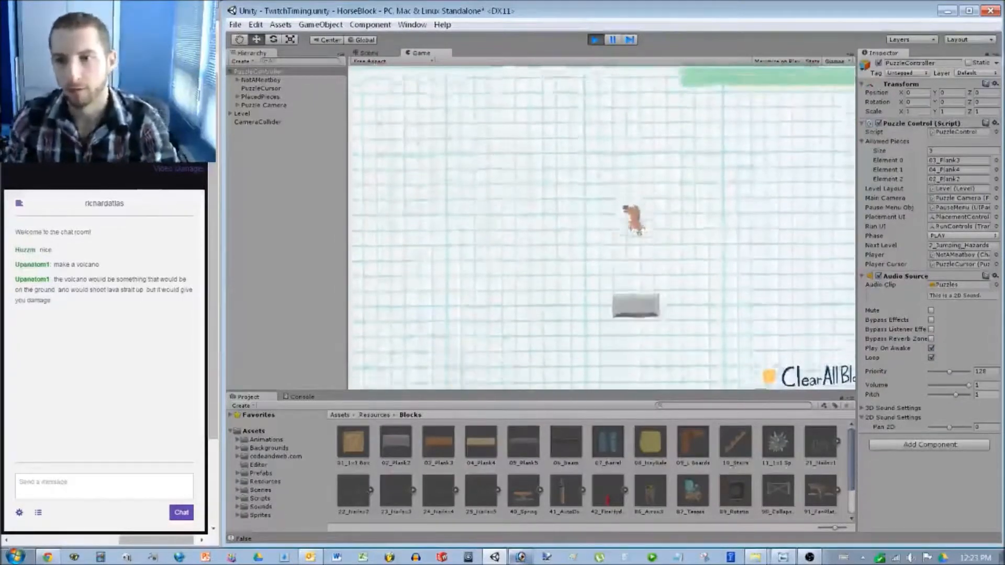
key(space)
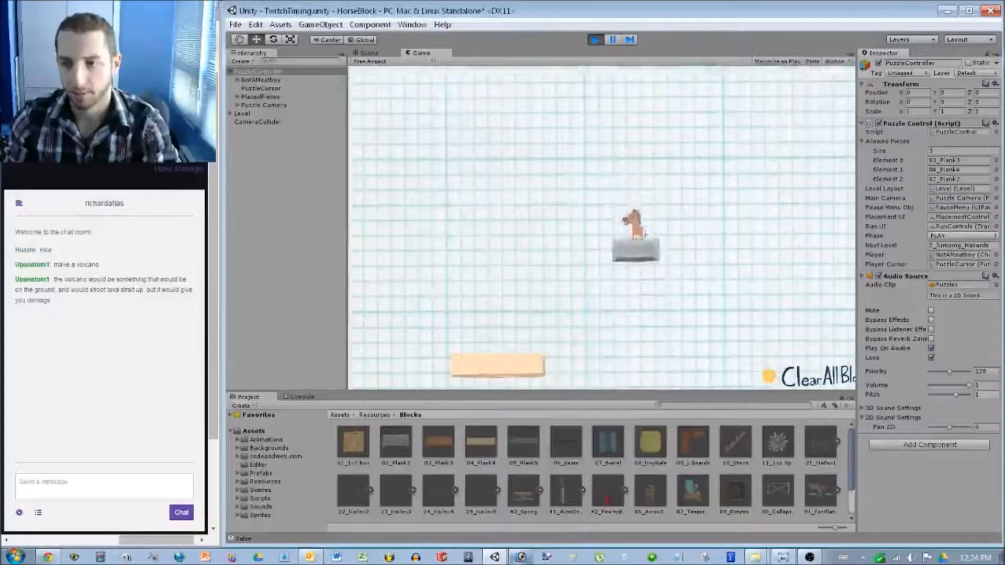
key(ctrl+p)
Move the green goal platform to Y 7 and lower the Goal flag onto it.
middle_drag(602, 183, 556, 308)
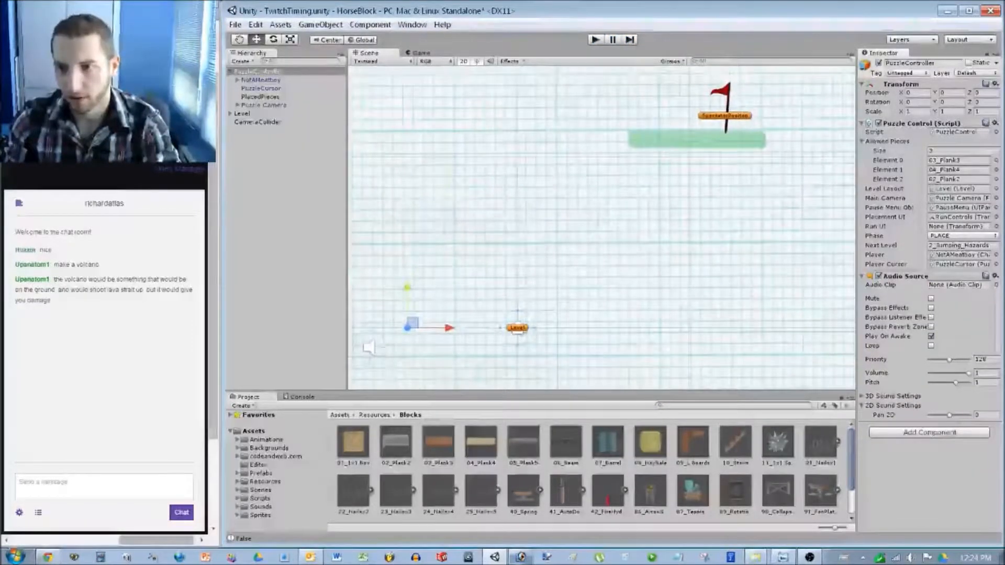
click(697, 140)
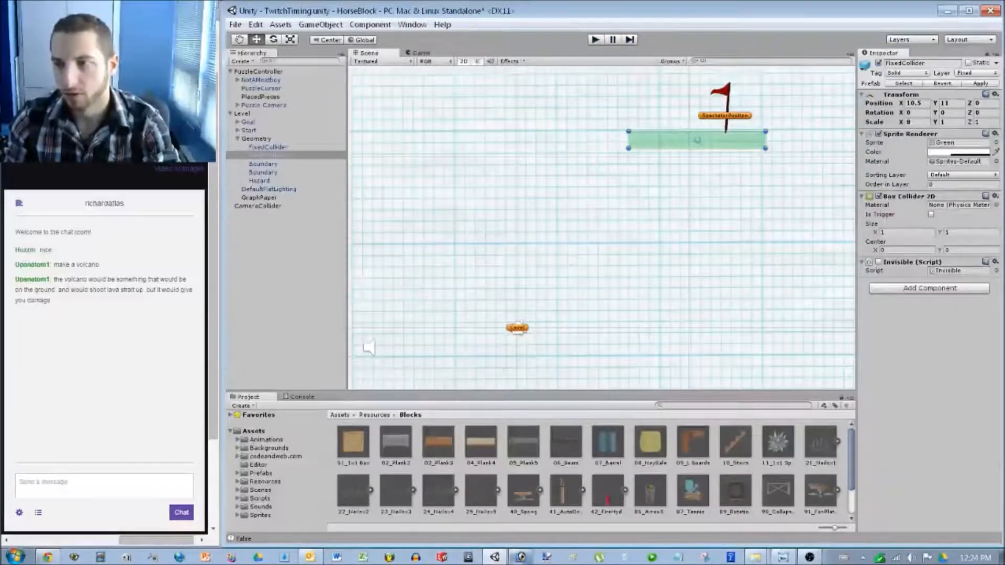
click(917, 103)
click(950, 103)
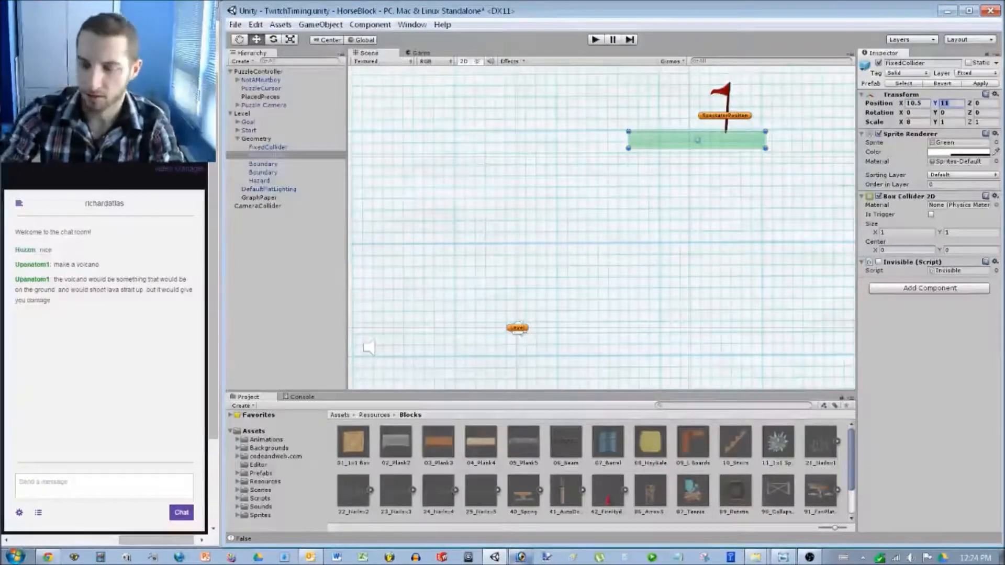
text(7)
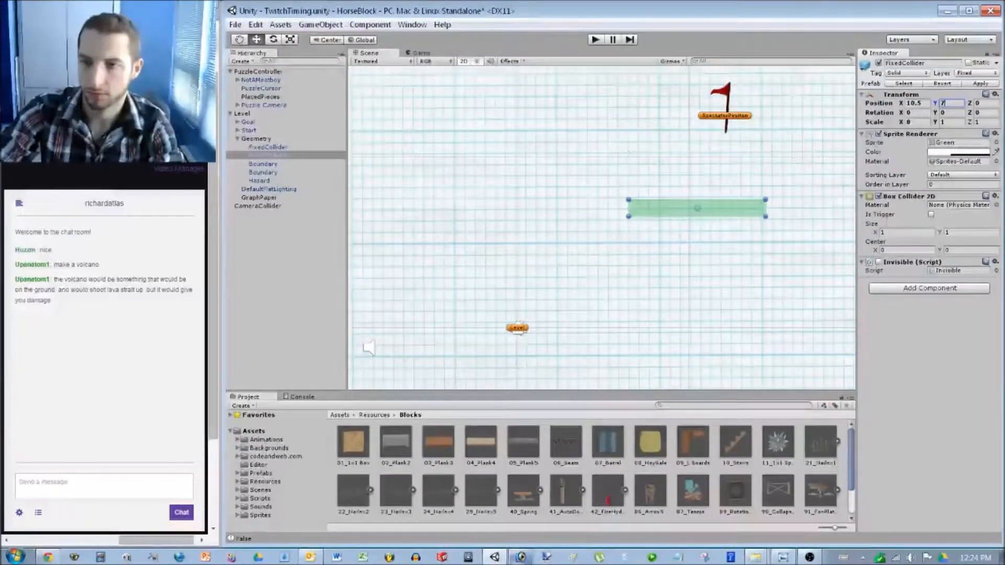
click(723, 93)
drag(723, 79, 723, 146)
scroll(723, 137, down, 7)
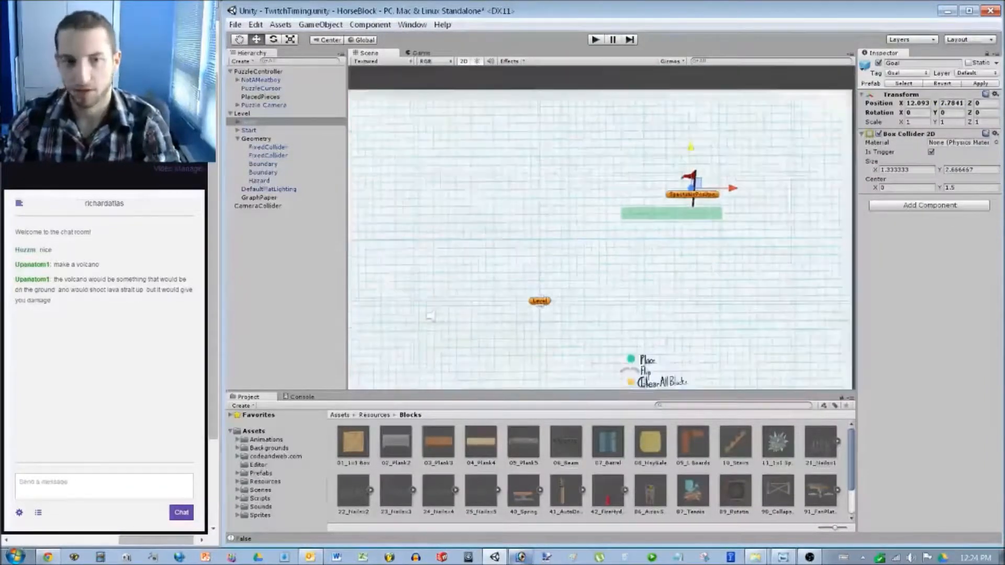
click(623, 78)
Run the game and jump the horse toward the plank.
click(596, 40)
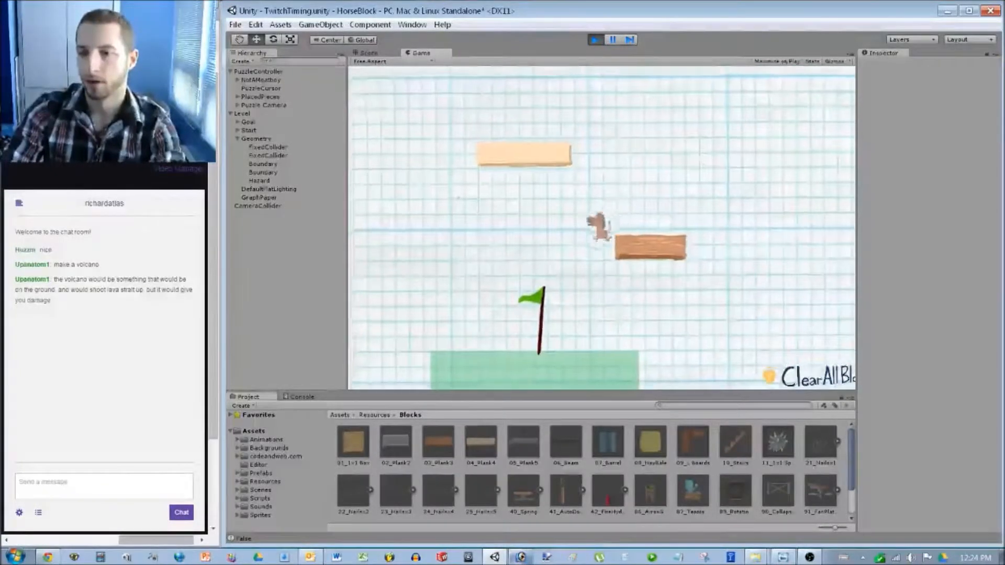
key(space)
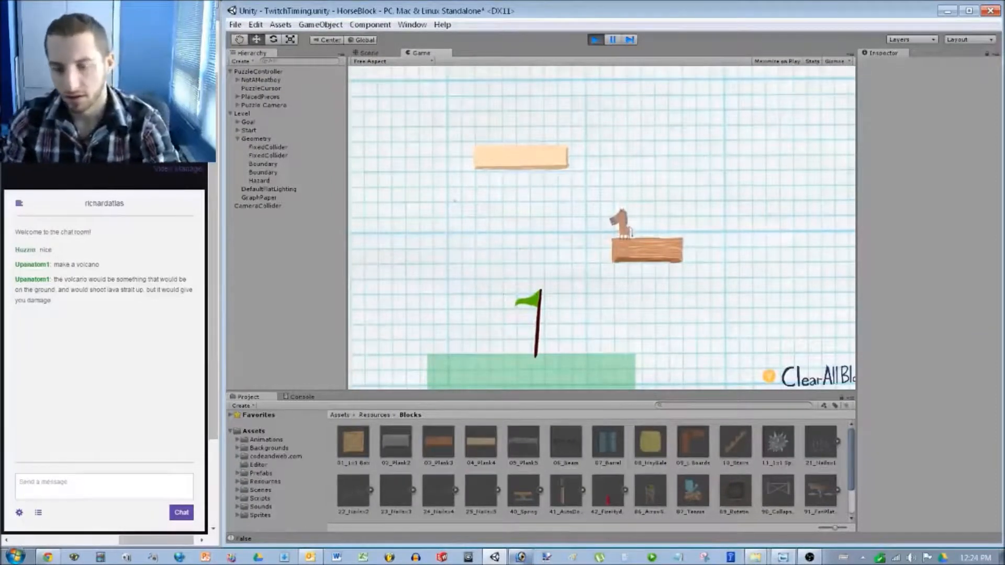
key(alt+Tab)
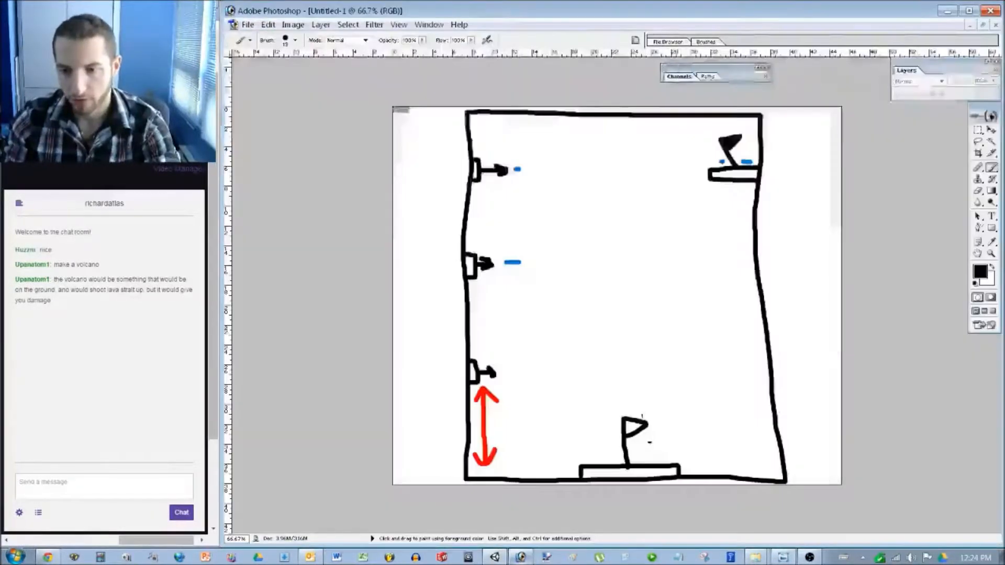
Paint a trial left-pointing arrow beside the red double arrow, undo it, and return to Unity.
mouse_move(522, 430)
mouse_down()
mouse_move(492, 425)
mouse_move(503, 435)
mouse_up()
key(ctrl+alt+z)
key(ctrl+alt+z)
key(ctrl+alt+z)
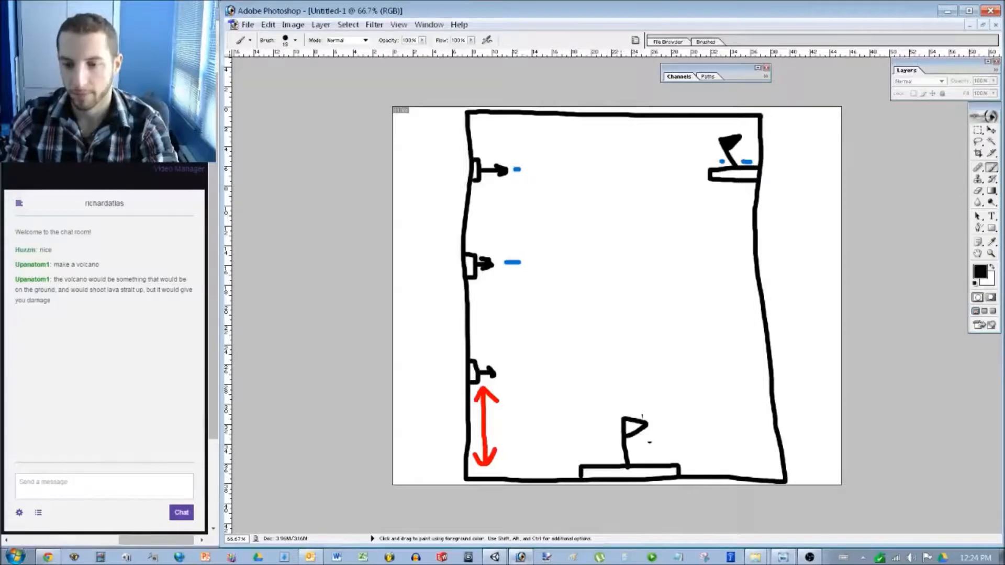
click(524, 557)
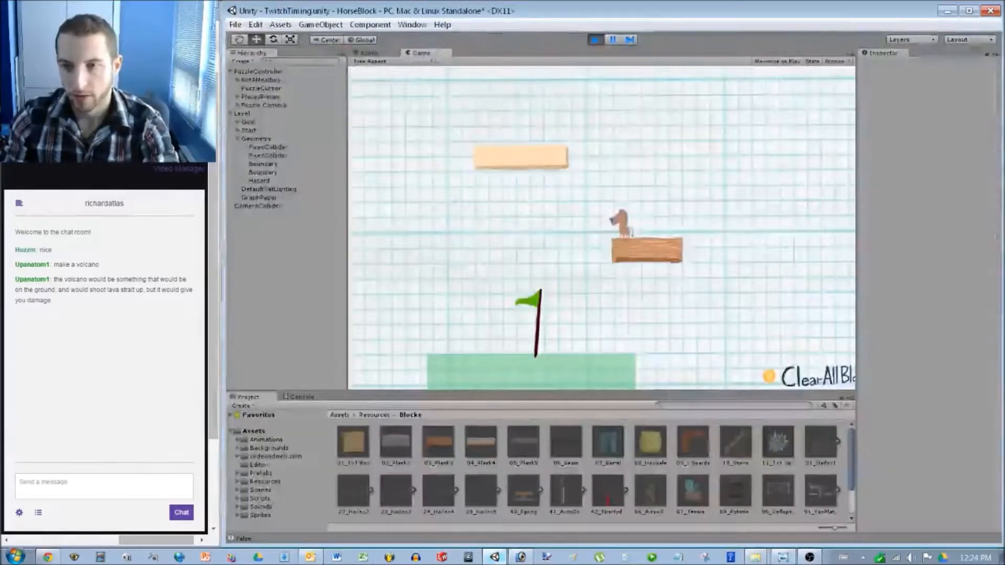
Restart the play-test, watch it in the Scene layout, then stop play mode.
key(ctrl+p)
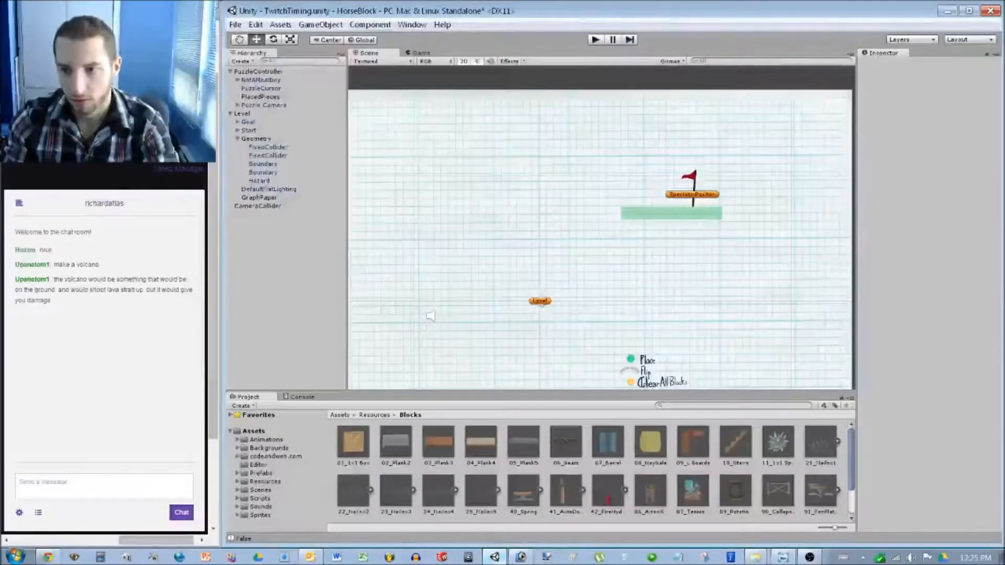
key(ctrl+p)
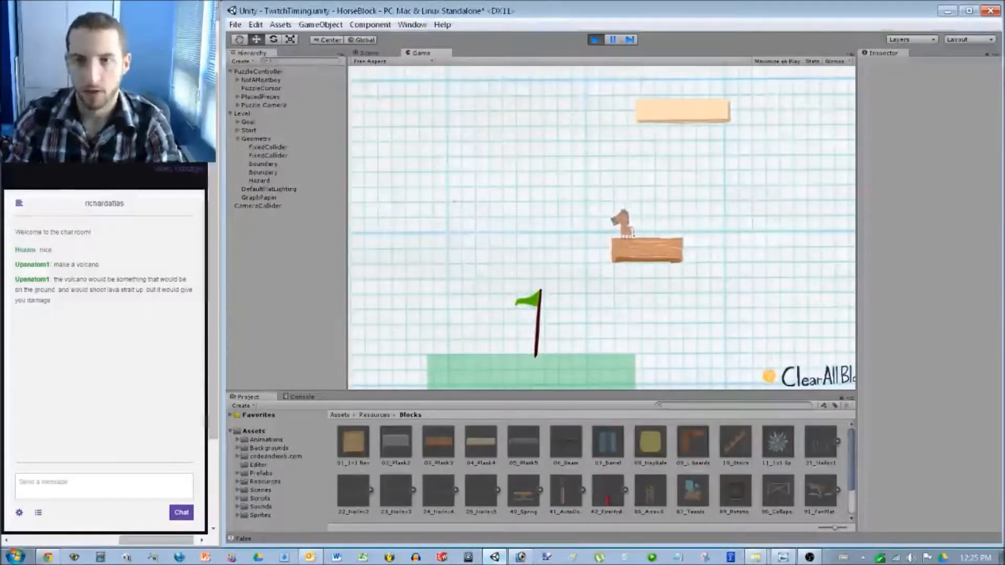
key(ctrl+1)
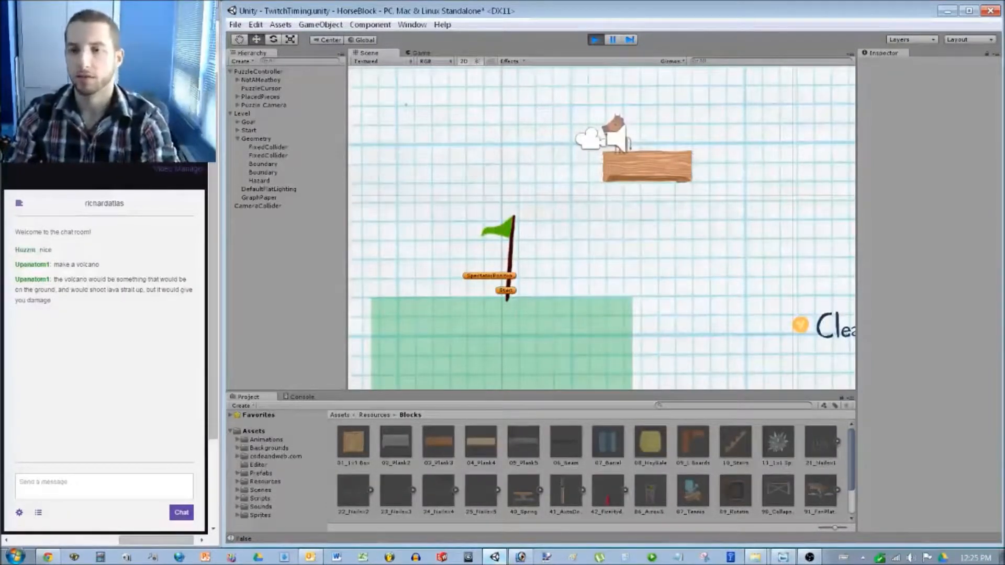
key(ctrl+p)
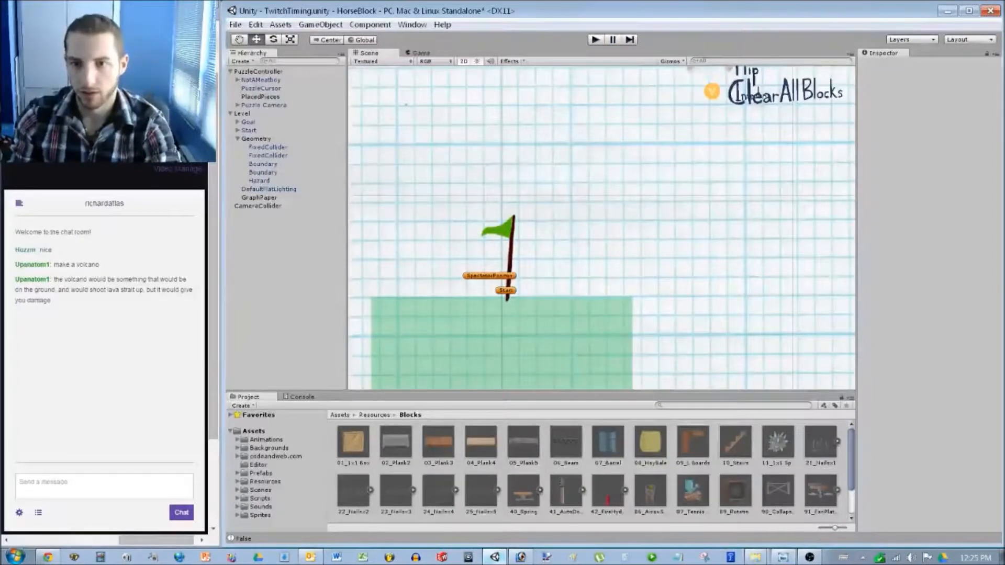
scroll(602, 225, down, 3)
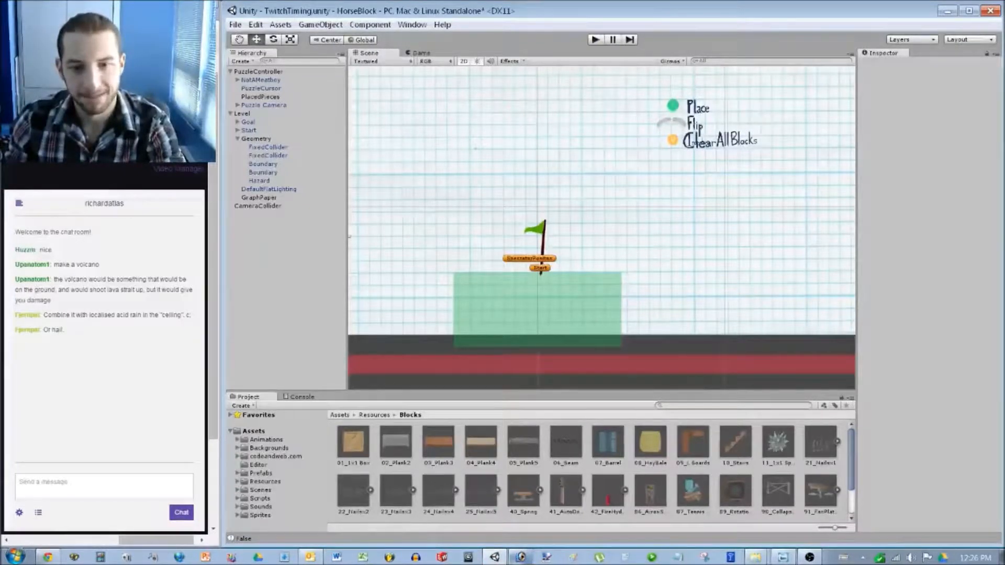
scroll(428, 84, down, 2)
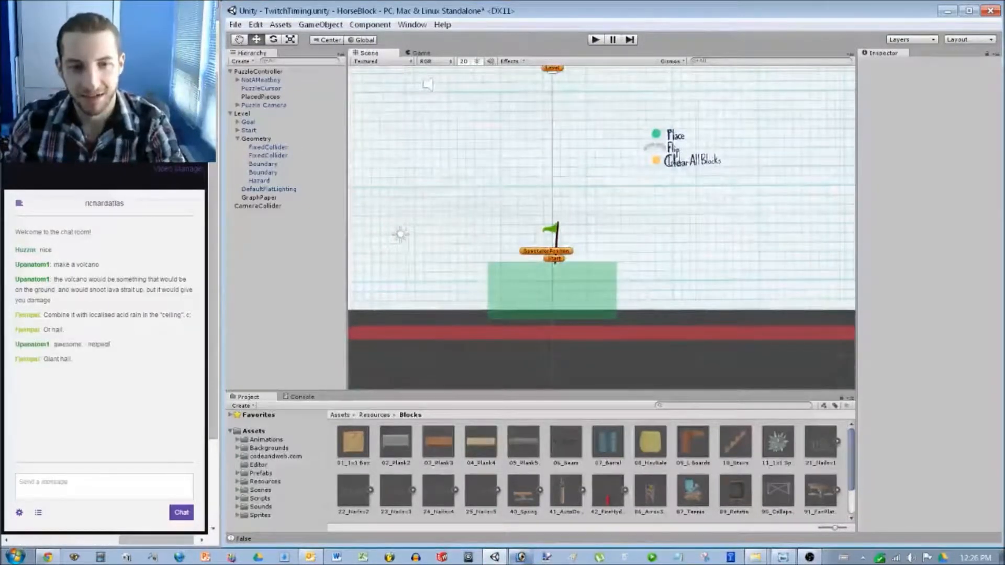
middle_drag(602, 225, 602, 323)
scroll(602, 228, down, 3)
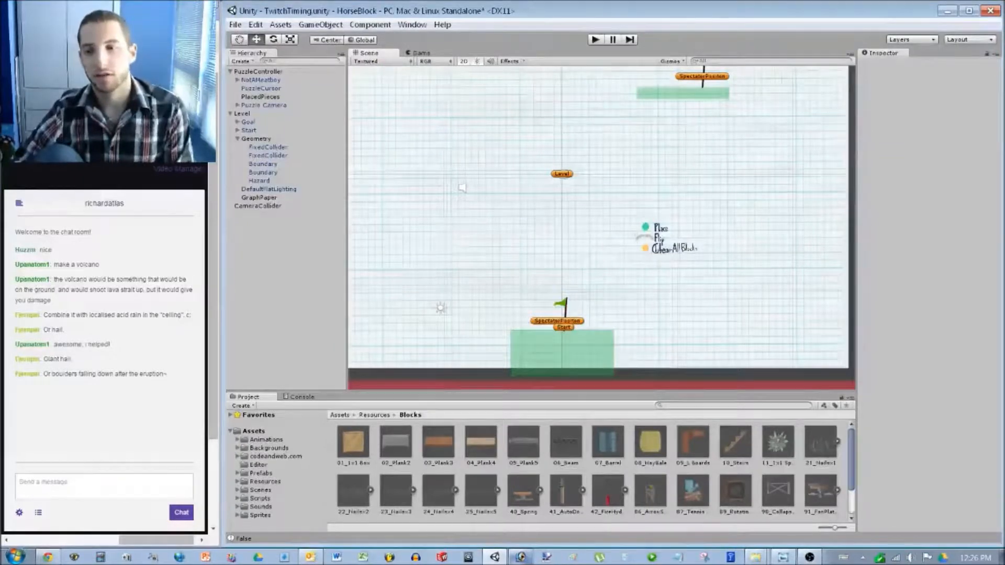
scroll(603, 227, down, 2)
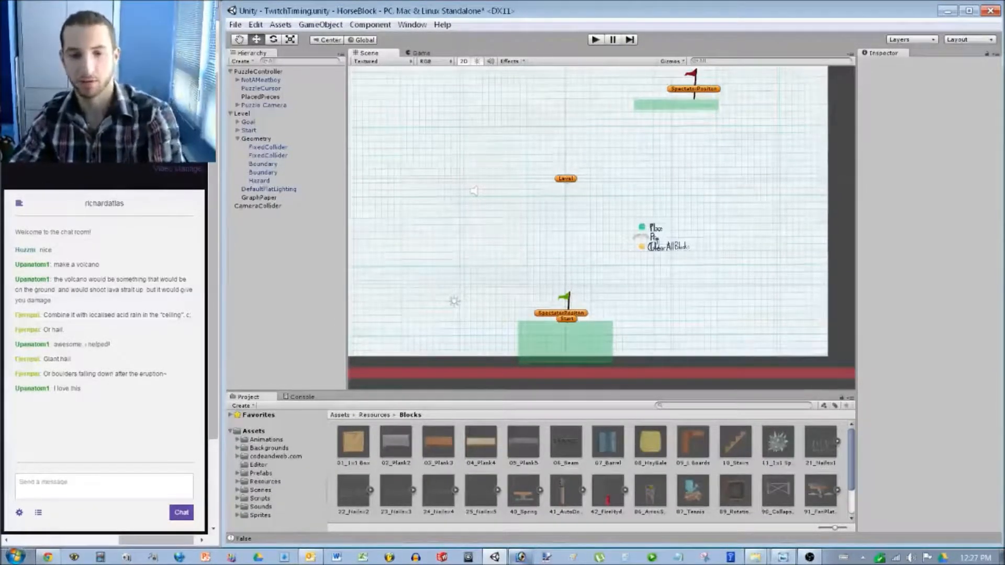
Set the start platform's collider Position Y to -13.5.
click(268, 155)
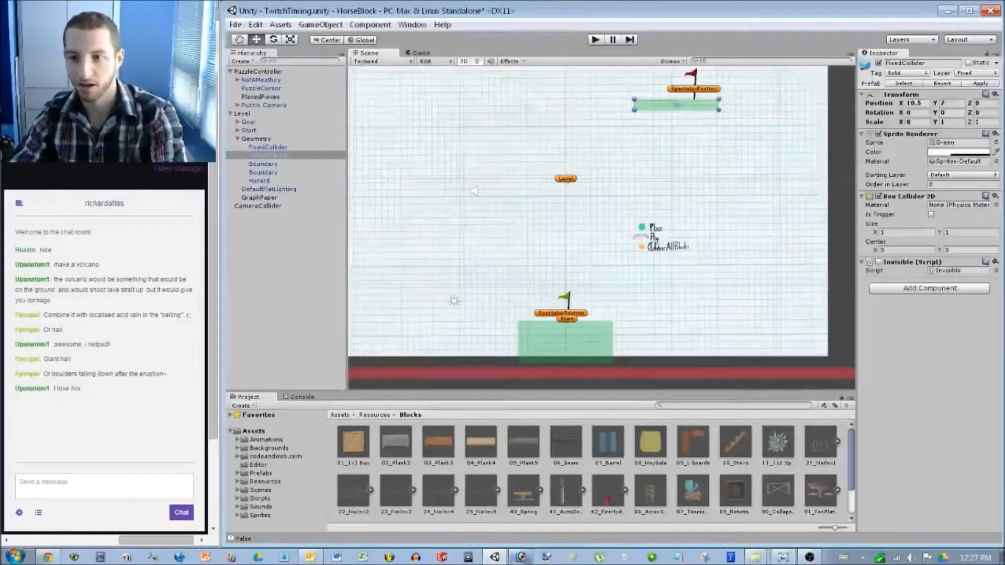
click(268, 147)
click(951, 103)
text(-)
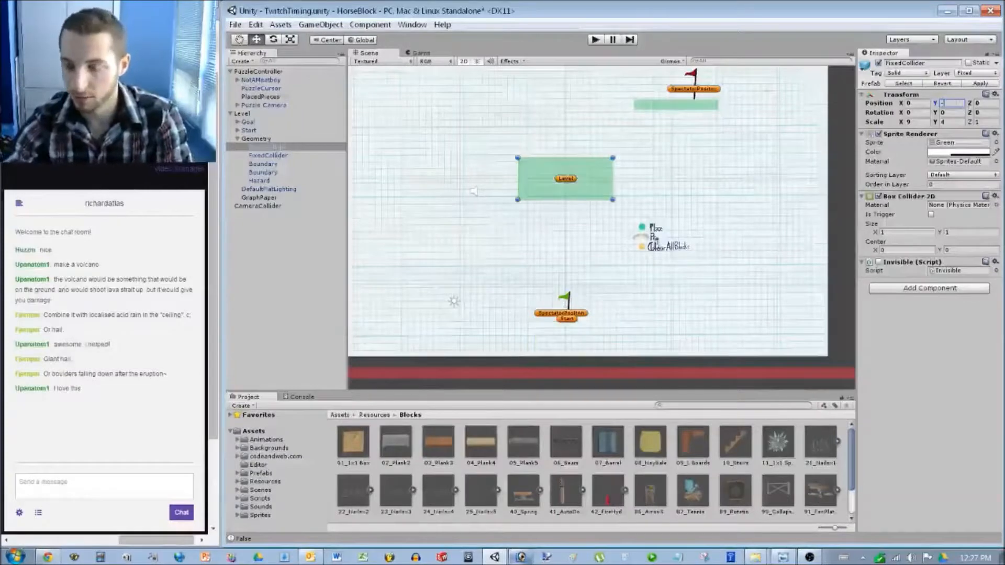
text(13.5)
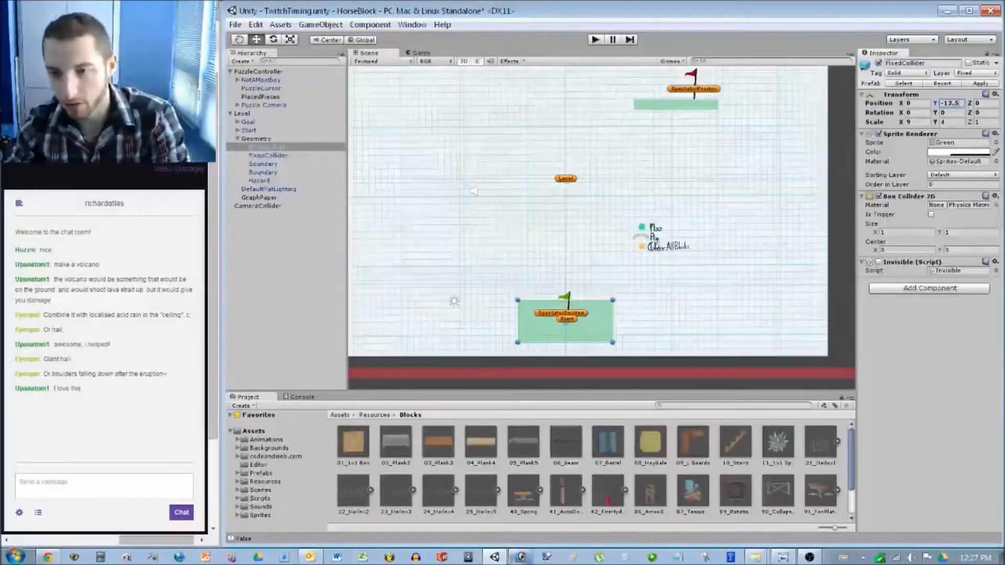
Raise the Start marker to about Y -11.1 so it rests on the platform.
click(259, 198)
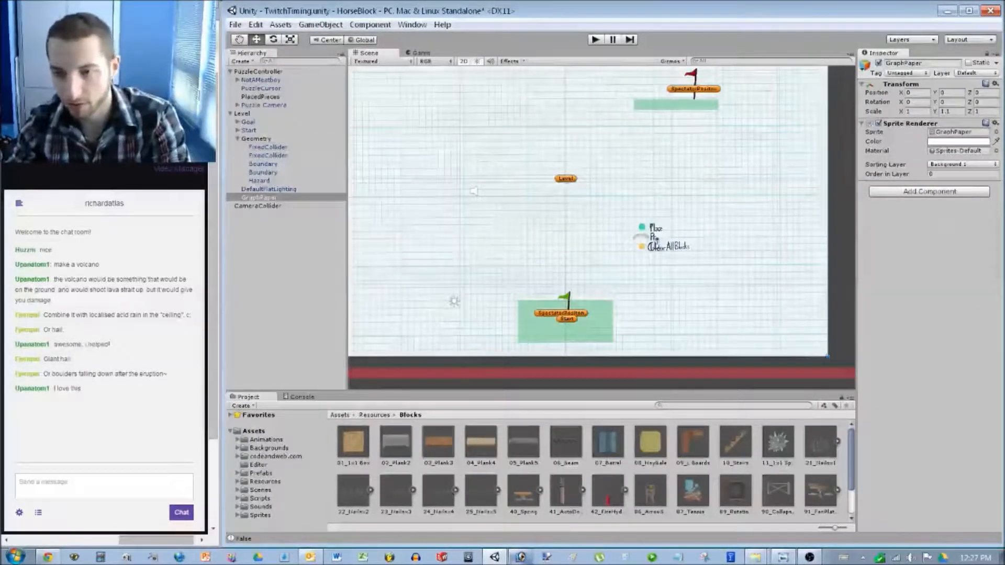
click(249, 130)
drag(565, 267, 565, 244)
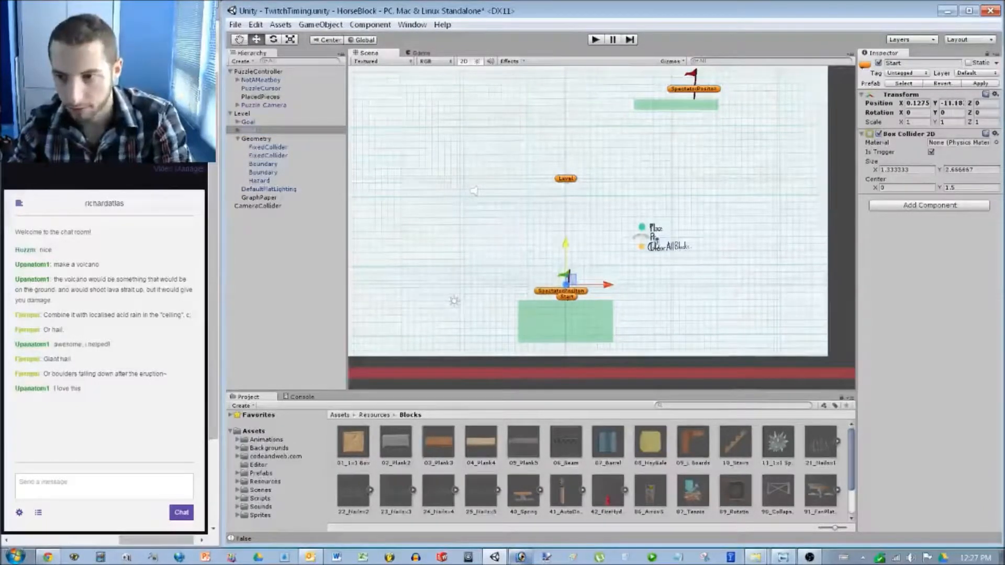
click(602, 228)
scroll(602, 228, up, 8)
middle_drag(602, 251, 653, 151)
scroll(602, 228, up, 12)
scroll(590, 178, up, 14)
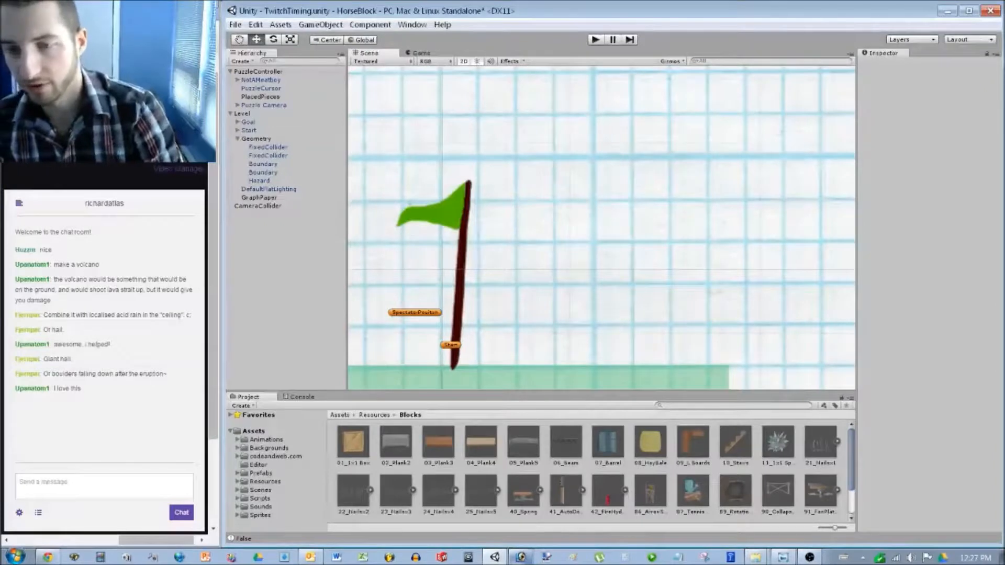
Place an 86_ArrowShooter in the scene and set its Z rotation to 270.
drag(650, 493, 568, 160)
click(978, 113)
text(270)
scroll(602, 228, down, 1)
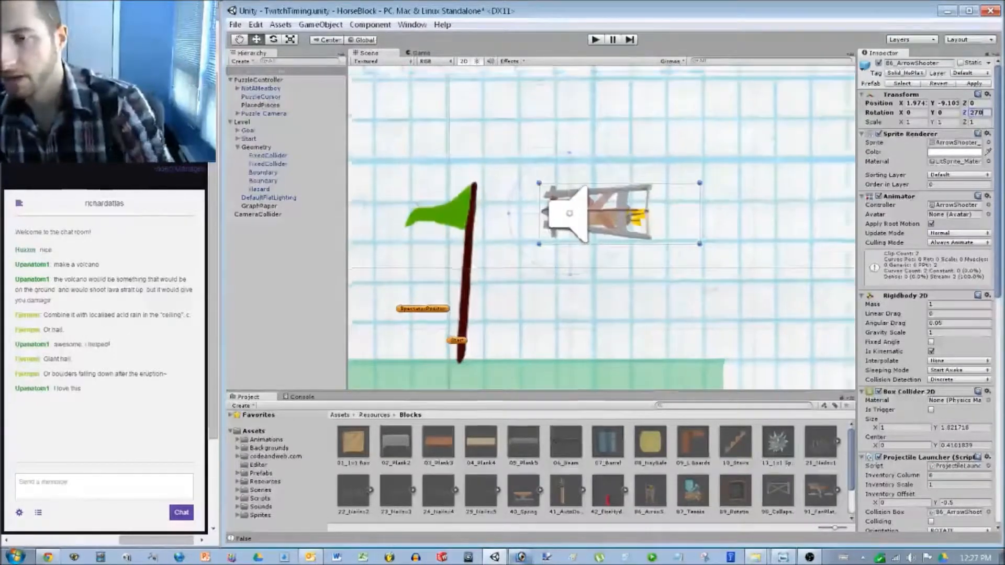
scroll(602, 228, down, 10)
Drag the arrow shooter up and to the left of the start platform.
middle_drag(503, 236, 702, 219)
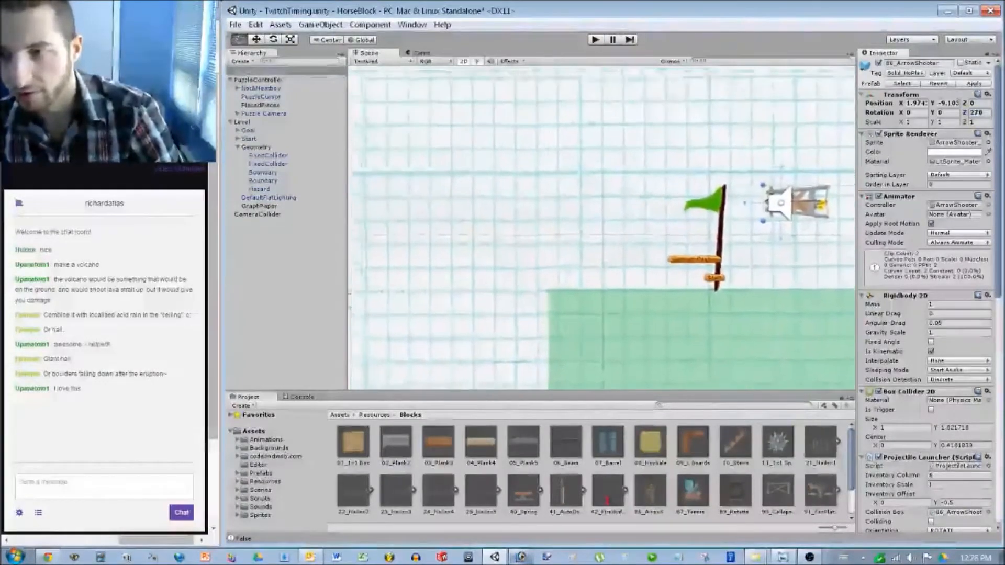
scroll(378, 263, down, 2)
drag(731, 211, 419, 139)
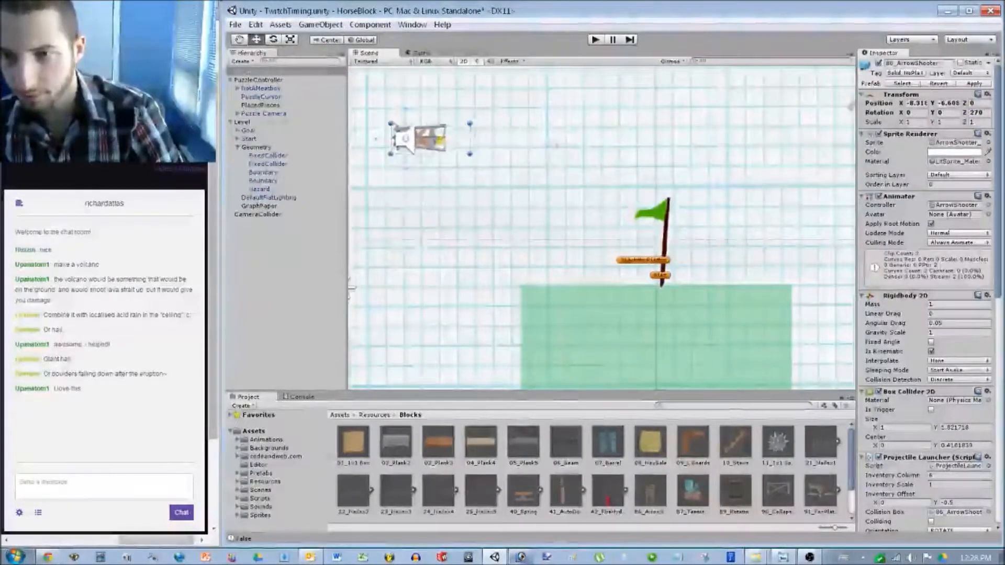
middle_drag(419, 139, 503, 122)
scroll(504, 123, up, 7)
scroll(722, 73, up, 3)
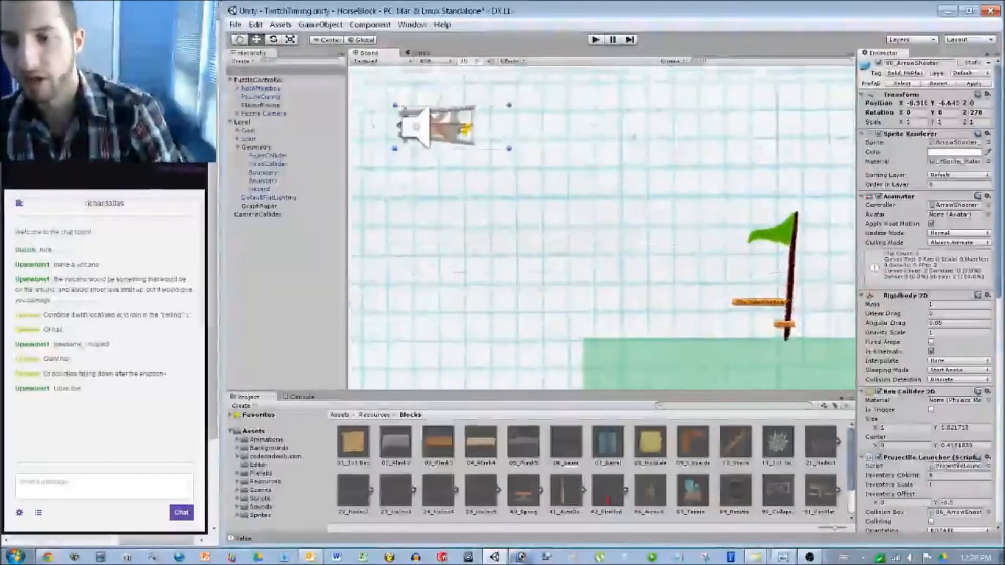
Reselect the arrow shooter and raise it above the start platform, to about X -8.6, Y -4.1.
click(707, 374)
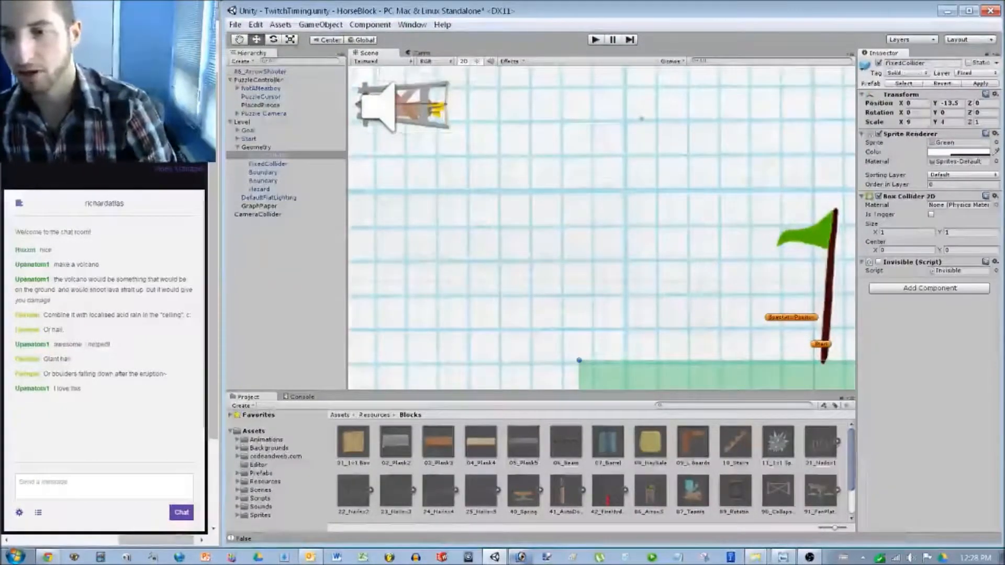
key(ctrl+z)
scroll(591, 382, up, 3)
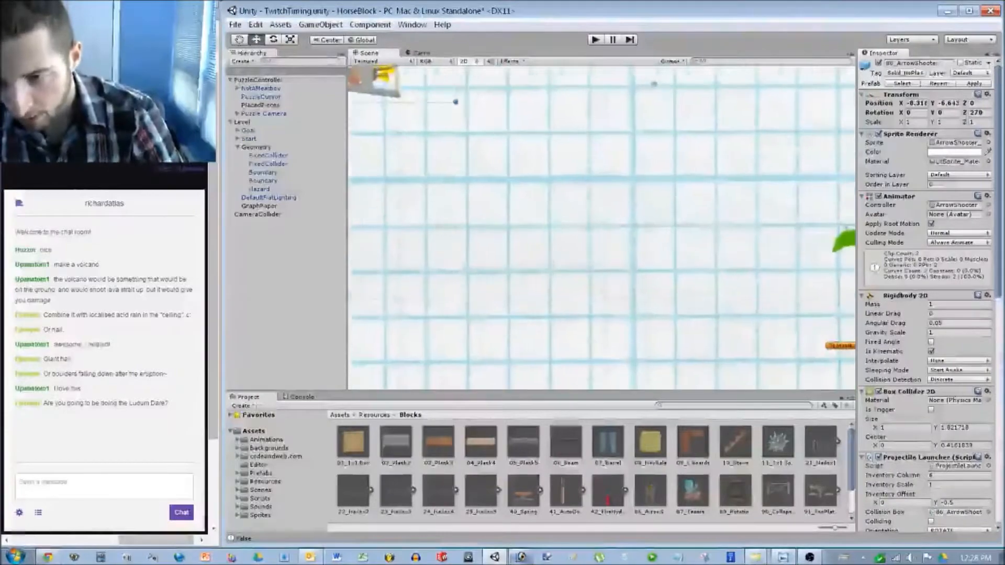
middle_drag(644, 68, 799, 347)
drag(453, 331, 426, 149)
scroll(599, 230, down, 3)
scroll(479, 157, down, 5)
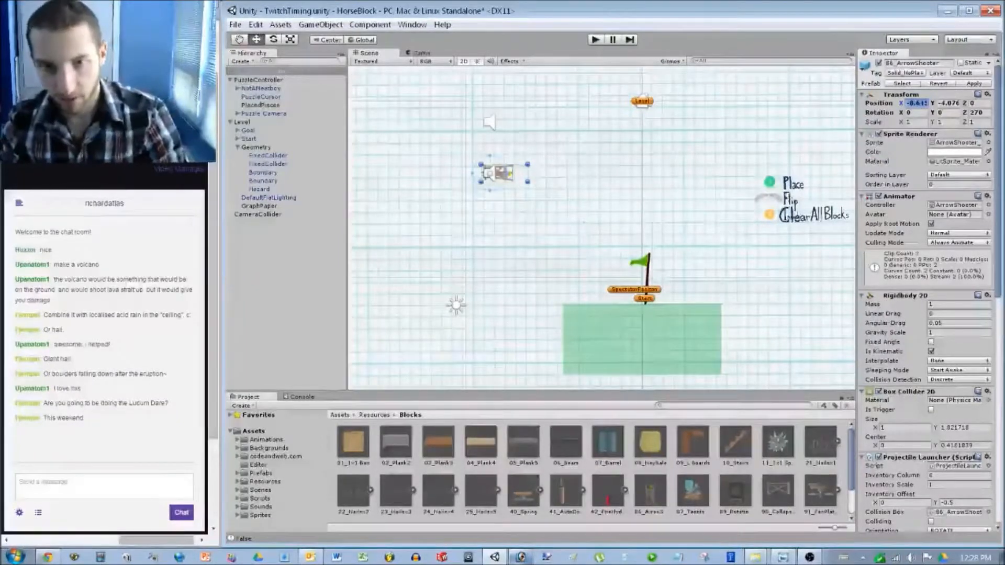
Edit CameraCollider's Box Collider 2D width and height, reducing the height from 32.
click(257, 214)
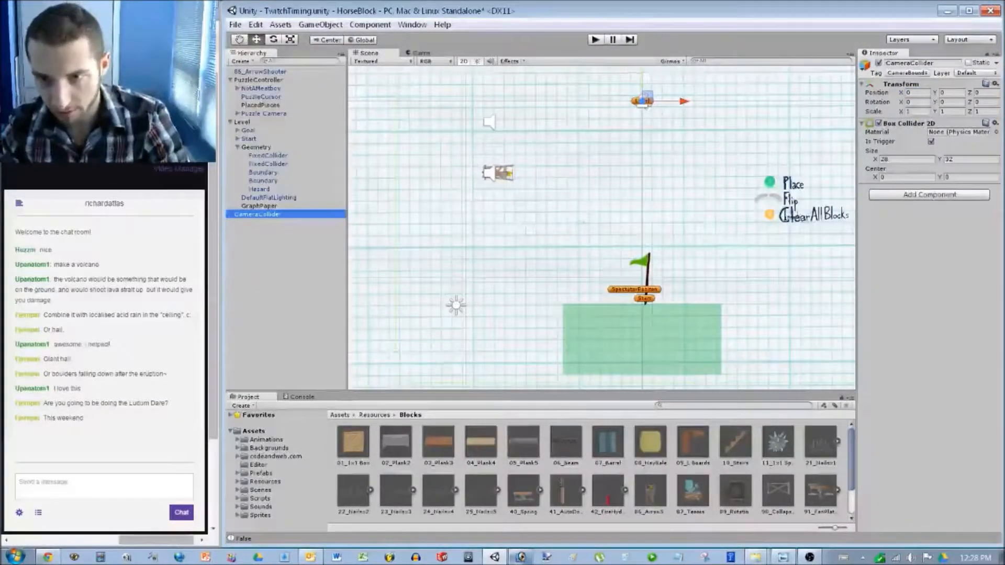
click(495, 173)
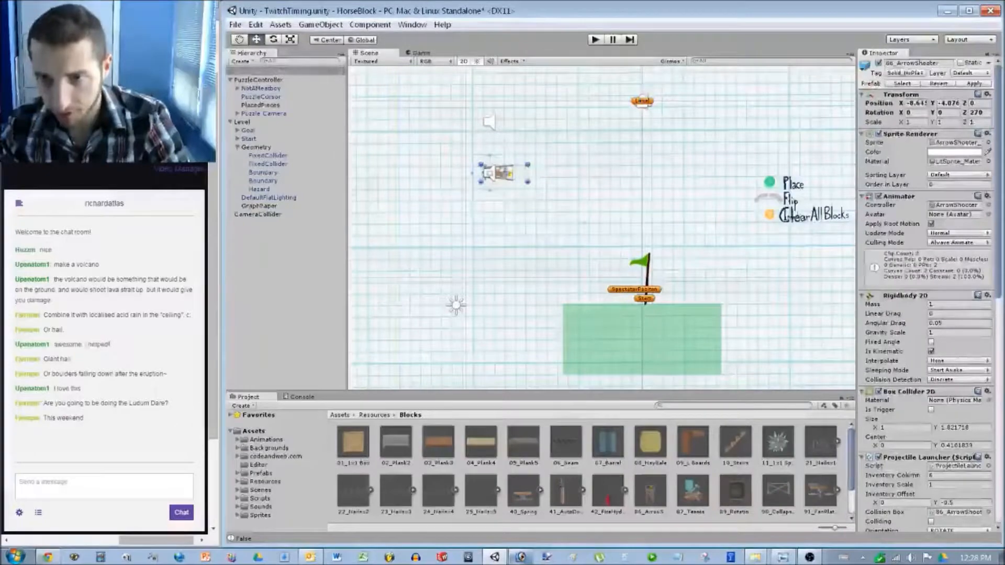
click(257, 214)
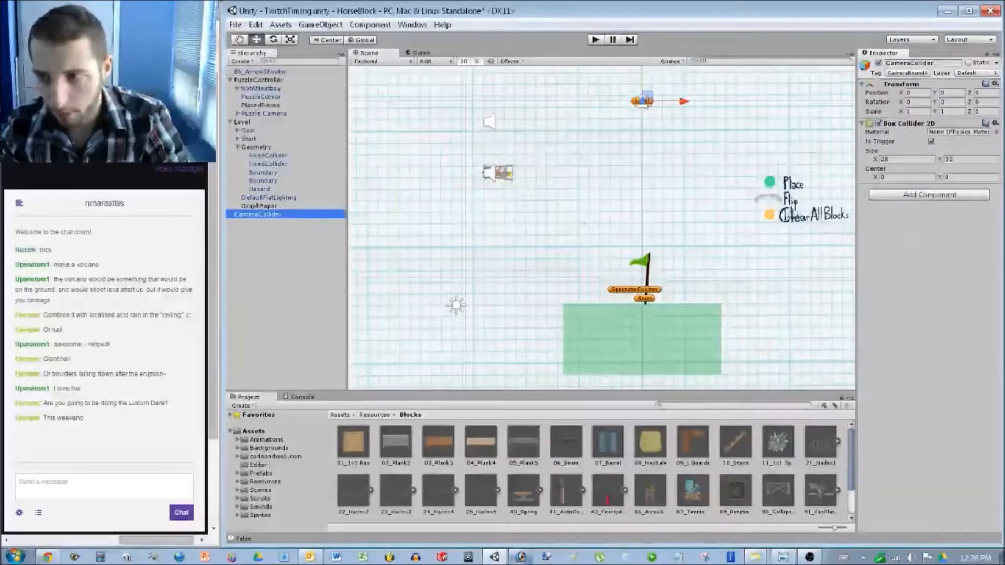
click(907, 159)
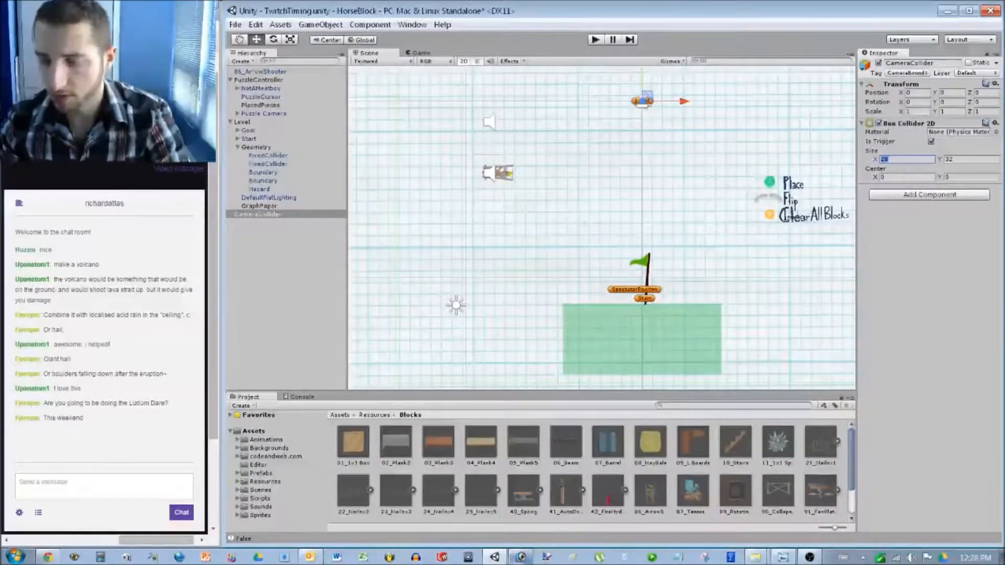
text(2)
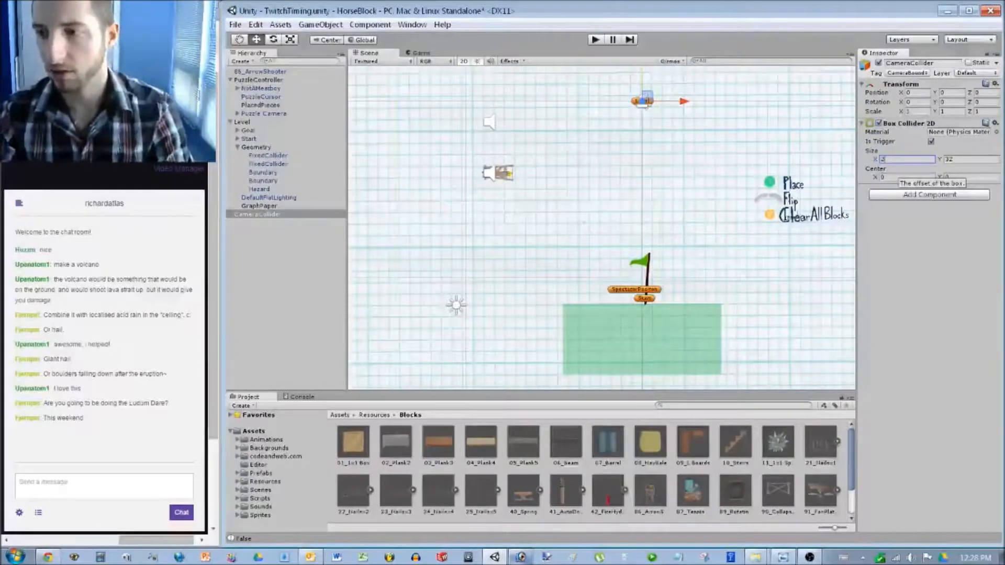
key(Tab)
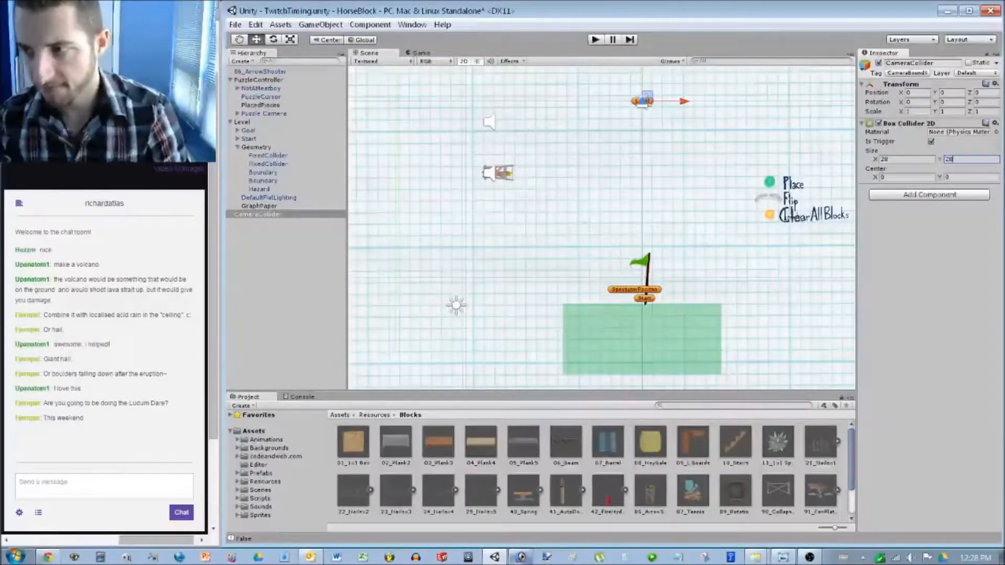
key(Return)
key(f)
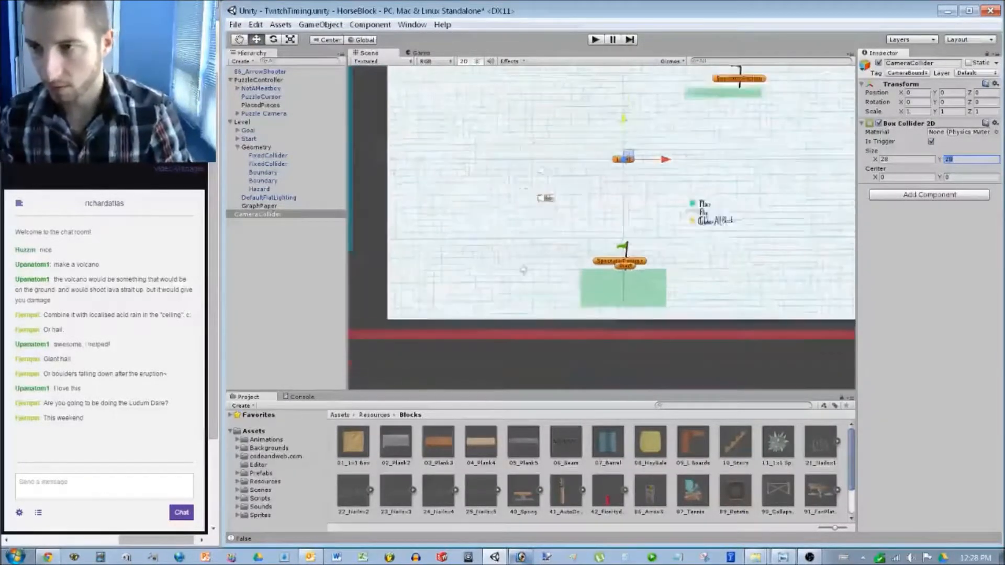
Pan and zoom out to check the new camera bounds, with nothing selected.
middle_drag(589, 262, 590, 241)
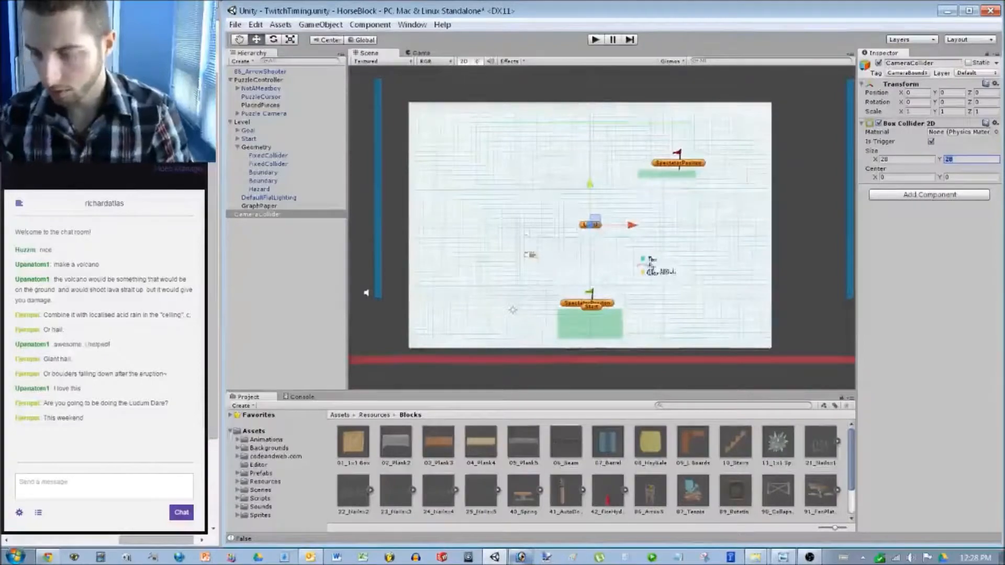
scroll(366, 293, up, 2)
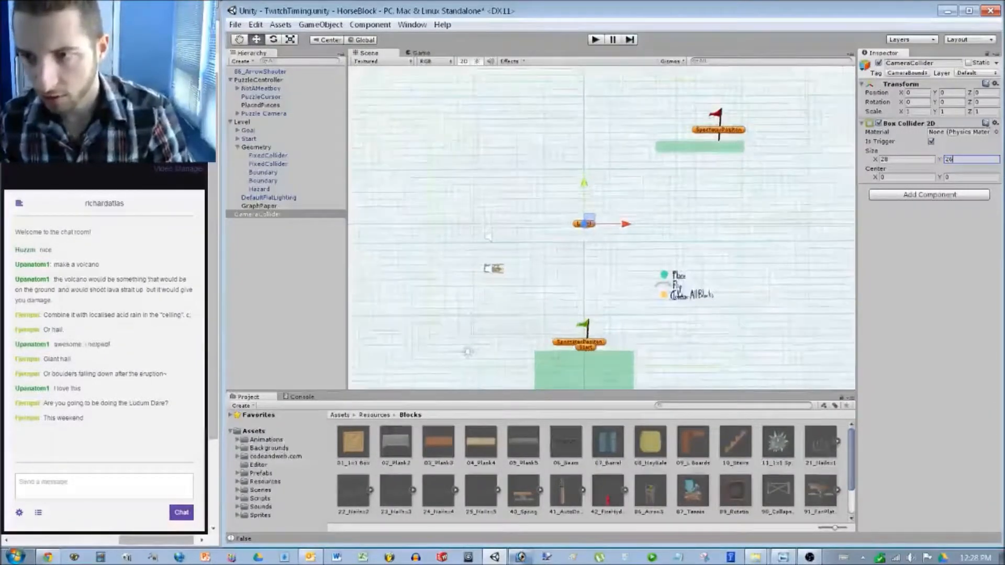
click(560, 275)
scroll(560, 275, up, 10)
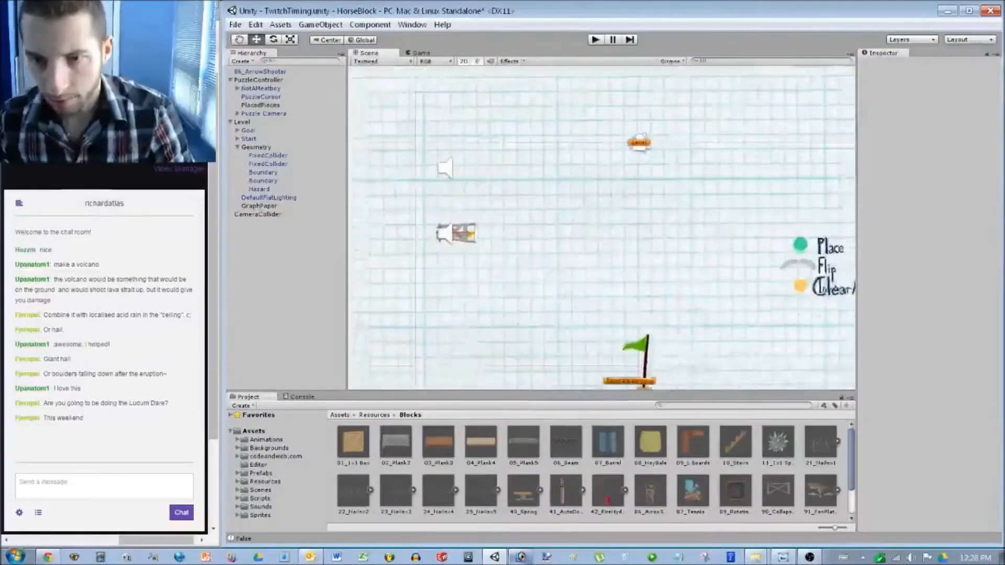
Move the arrow shooter to the level's left edge and set its Y position to -4.
click(258, 214)
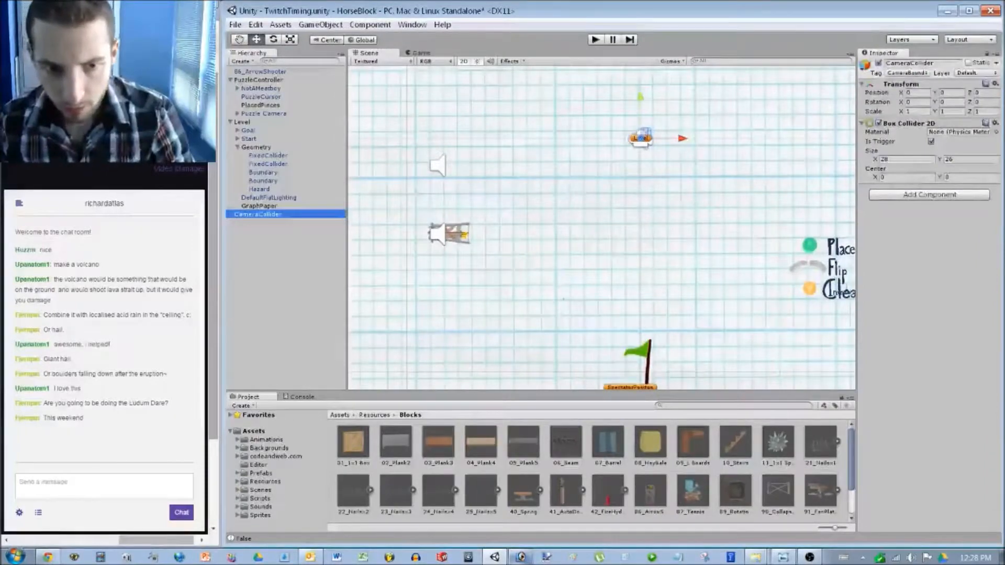
middle_drag(602, 230, 707, 220)
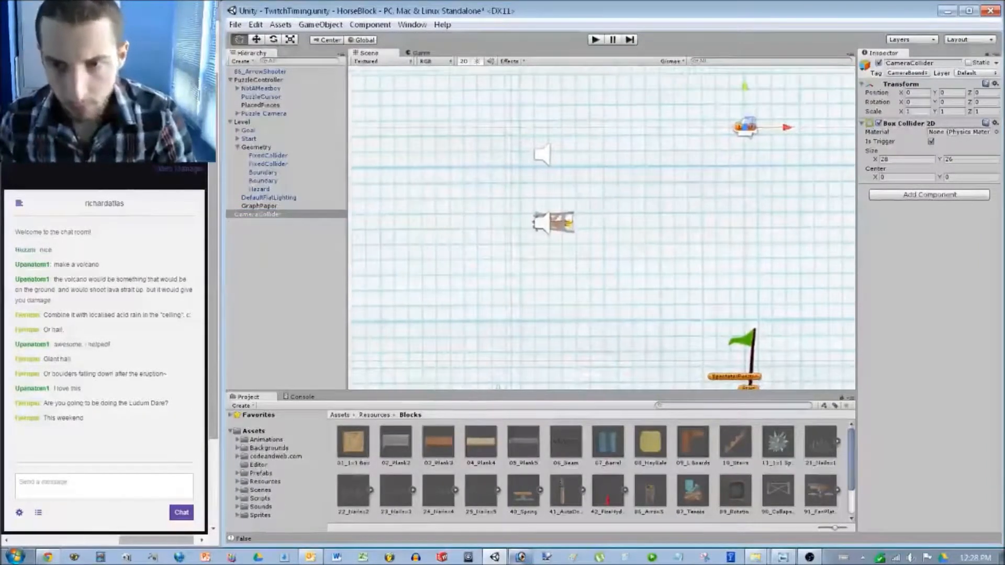
scroll(427, 233, up, 5)
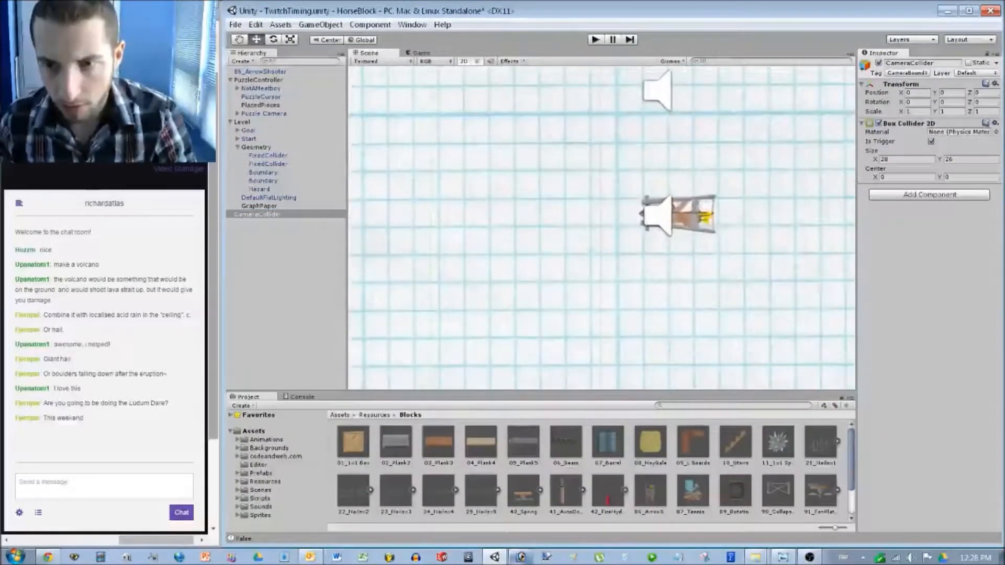
scroll(445, 223, up, 3)
drag(759, 212, 476, 210)
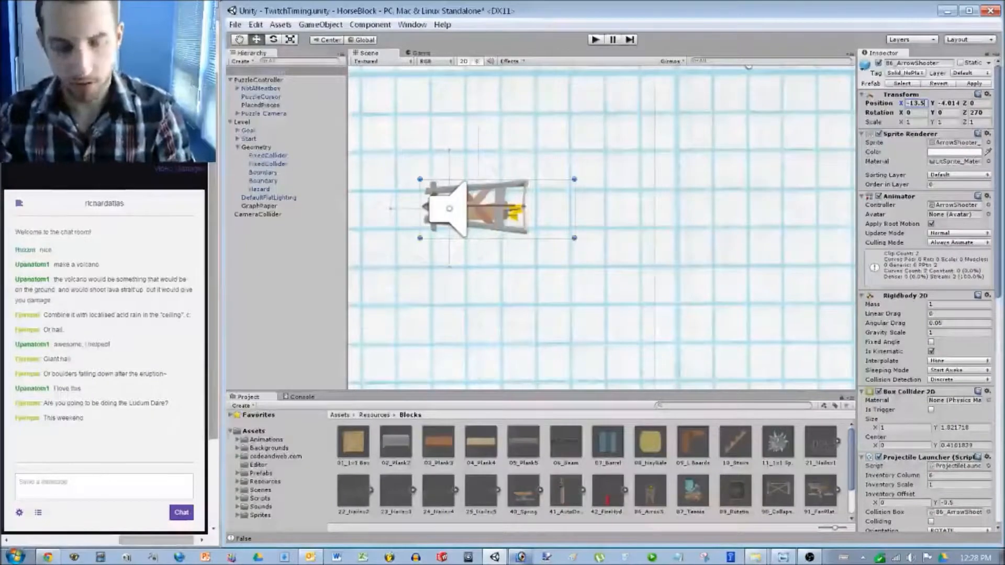
key(Tab)
text(-4)
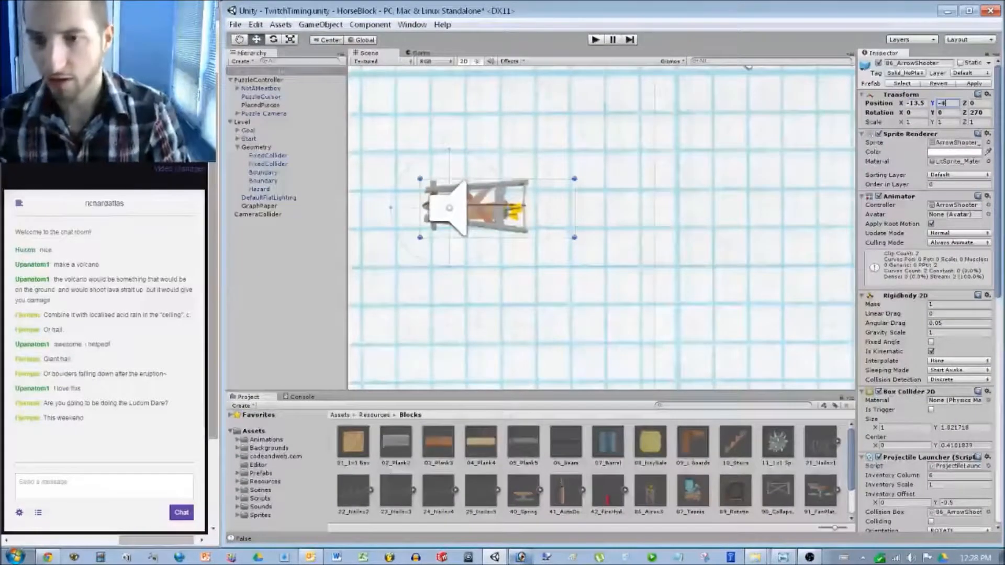
Pan and zoom to check the Start flag resting on the shooter, then return to the shooter.
scroll(603, 225, down, 5)
middle_drag(602, 226, 409, 189)
scroll(615, 246, down, 2)
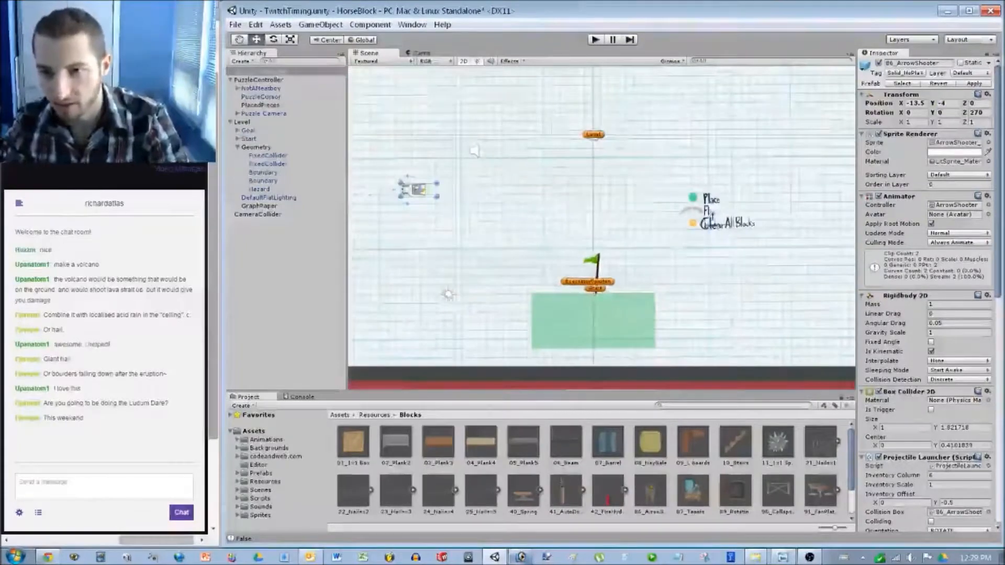
scroll(601, 228, up, 1)
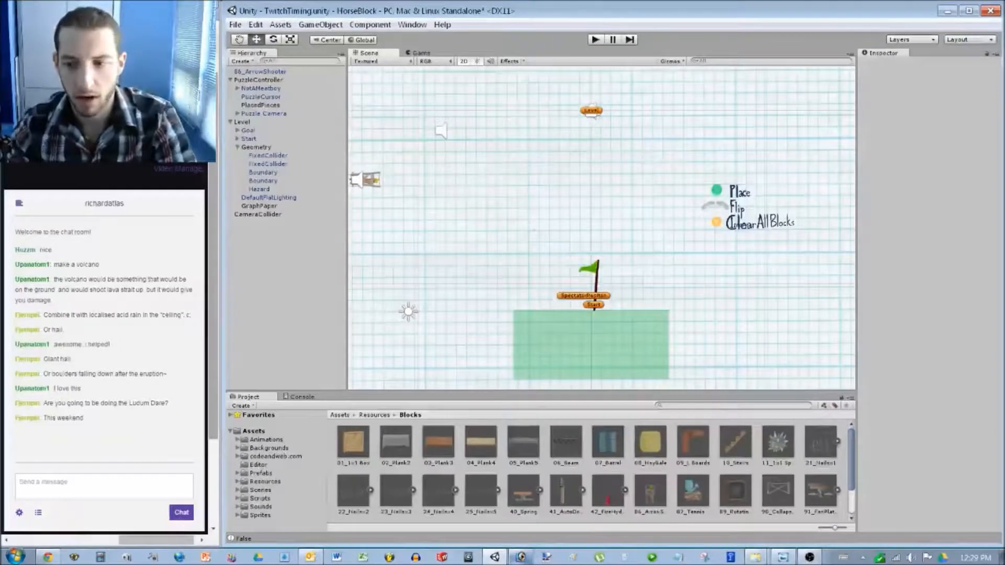
scroll(600, 229, down, 1)
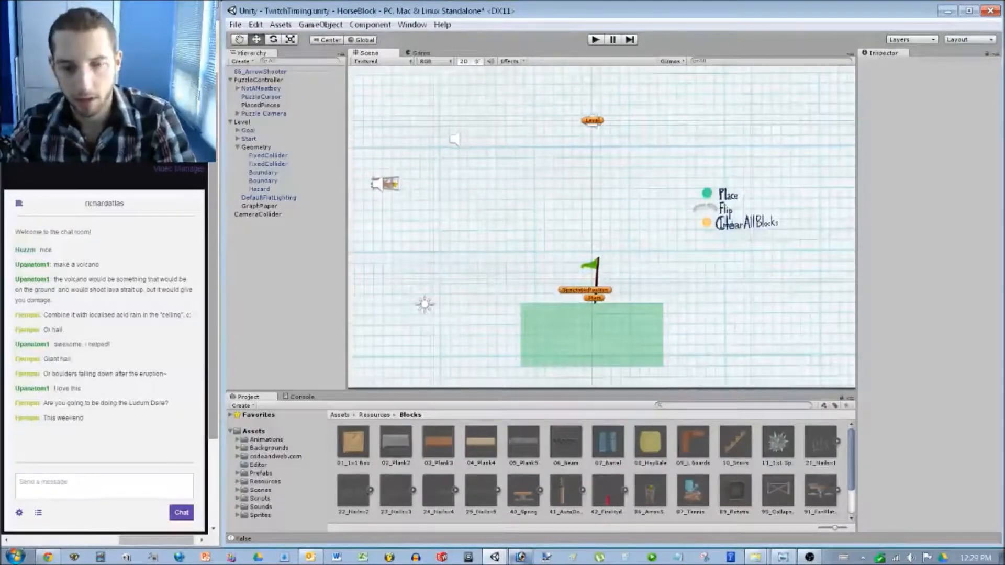
scroll(602, 228, down, 3)
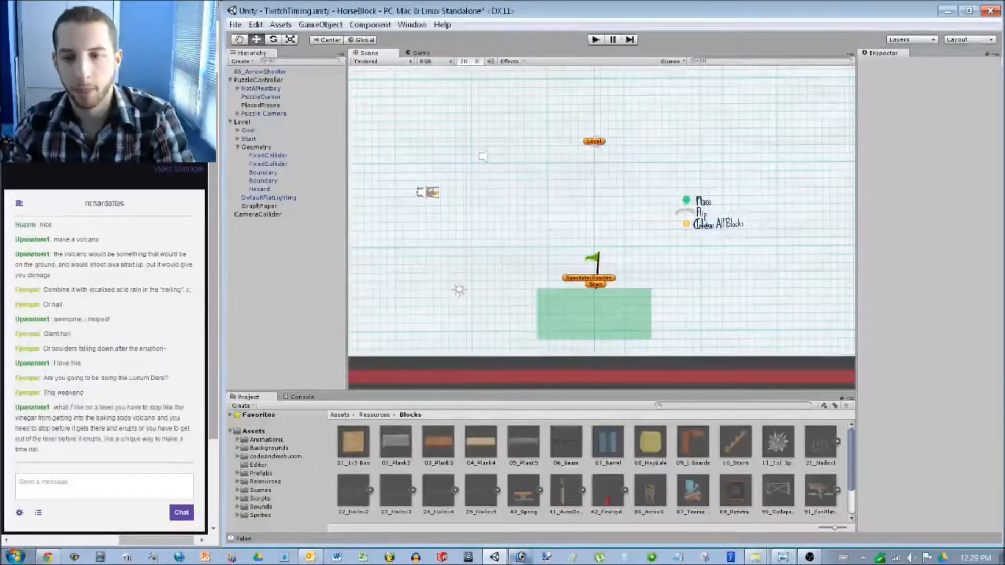
middle_drag(602, 209, 702, 267)
scroll(528, 239, up, 10)
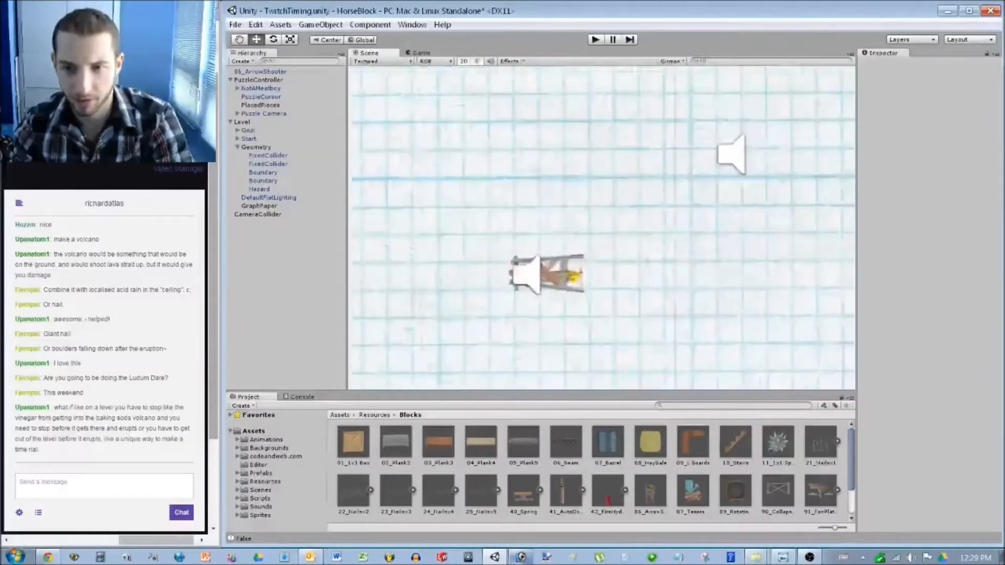
Duplicate the arrow shooter and drag the copy upward along the left edge.
click(515, 293)
key(ctrl+d)
drag(481, 296, 480, 88)
middle_drag(480, 88, 456, 154)
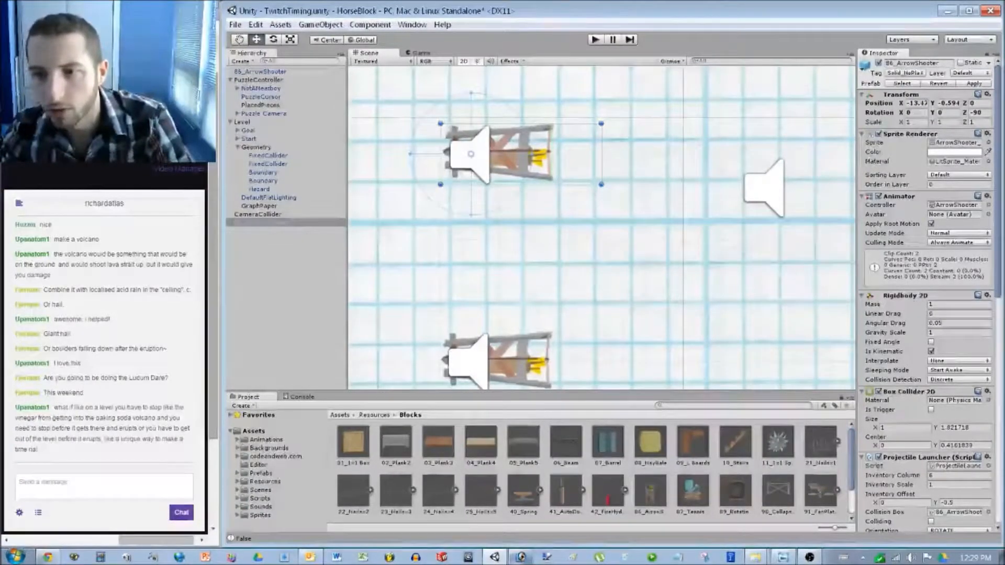
middle_drag(456, 155, 428, 290)
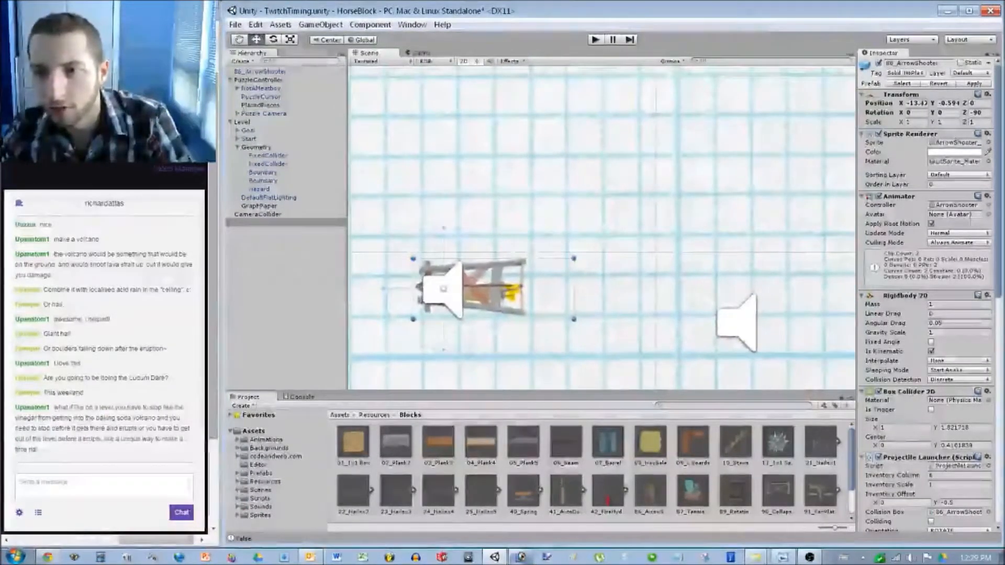
drag(444, 289, 438, 130)
middle_drag(437, 130, 439, 271)
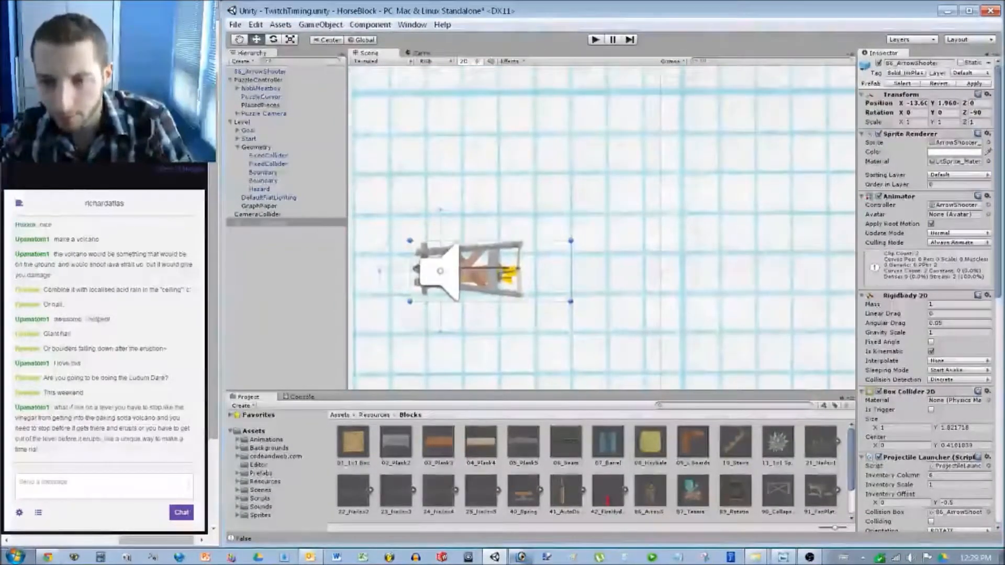
Position the copy at X -13.5, Y 2, then zoom out over the whole level.
text(-13.5)
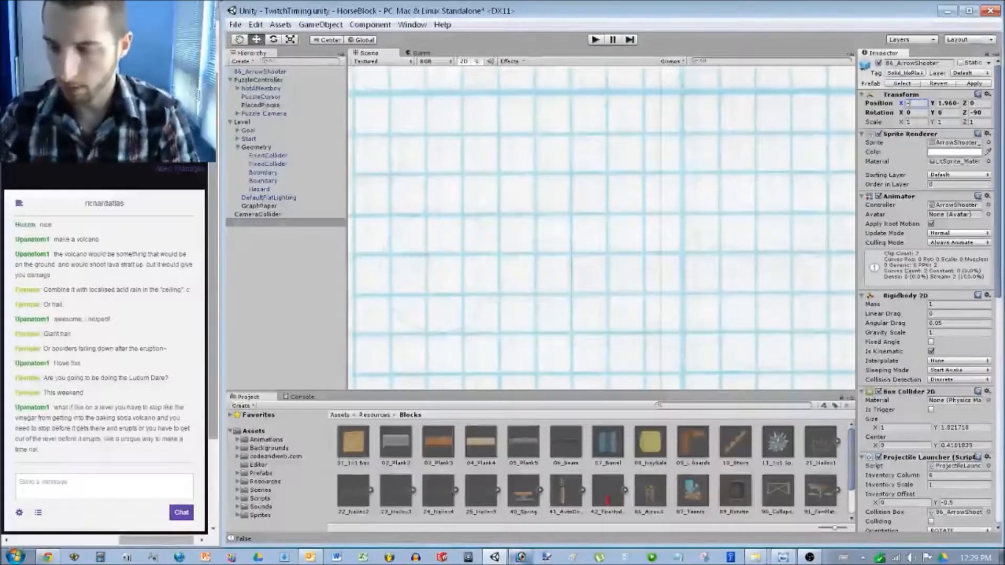
text(2)
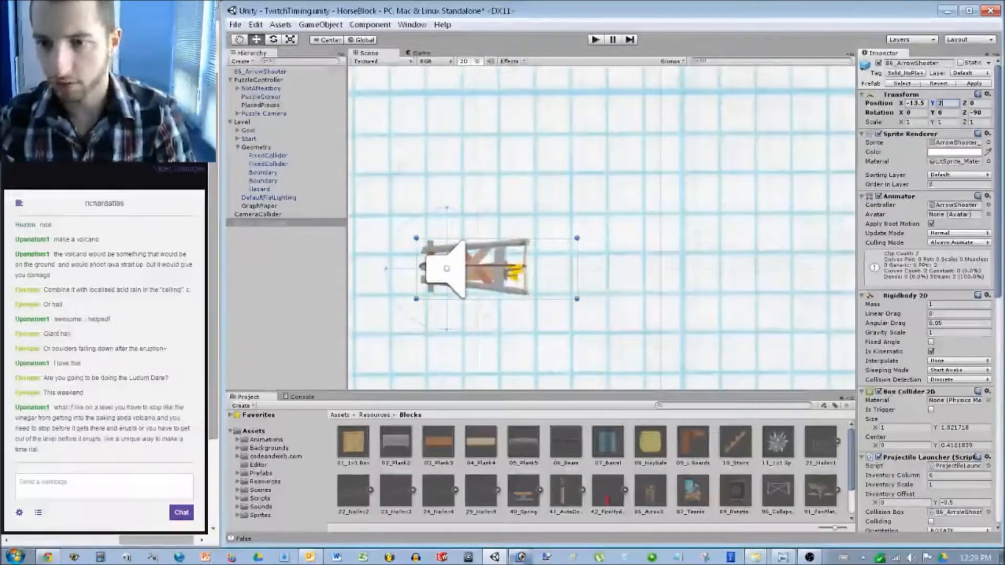
scroll(602, 227, down, 5)
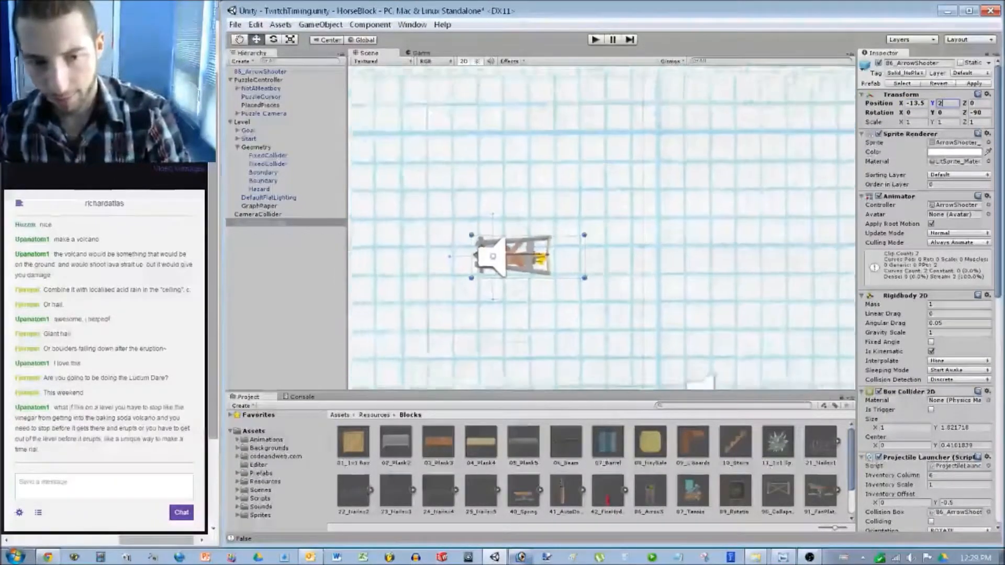
scroll(523, 233, down, 4)
middle_drag(541, 231, 491, 202)
click(364, 238)
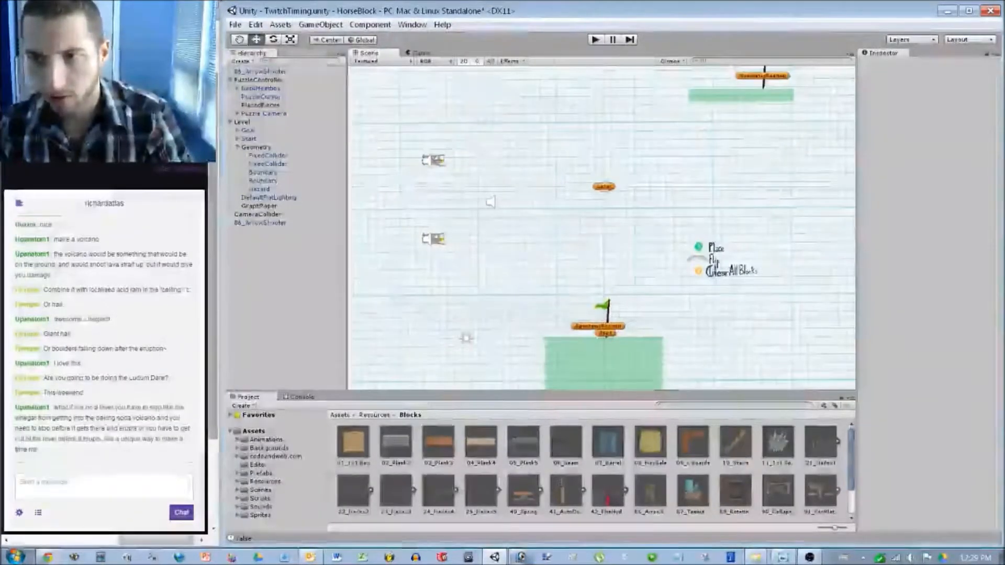
Lower the green platform under the goal flag from Y 7 to Y 5.
click(491, 202)
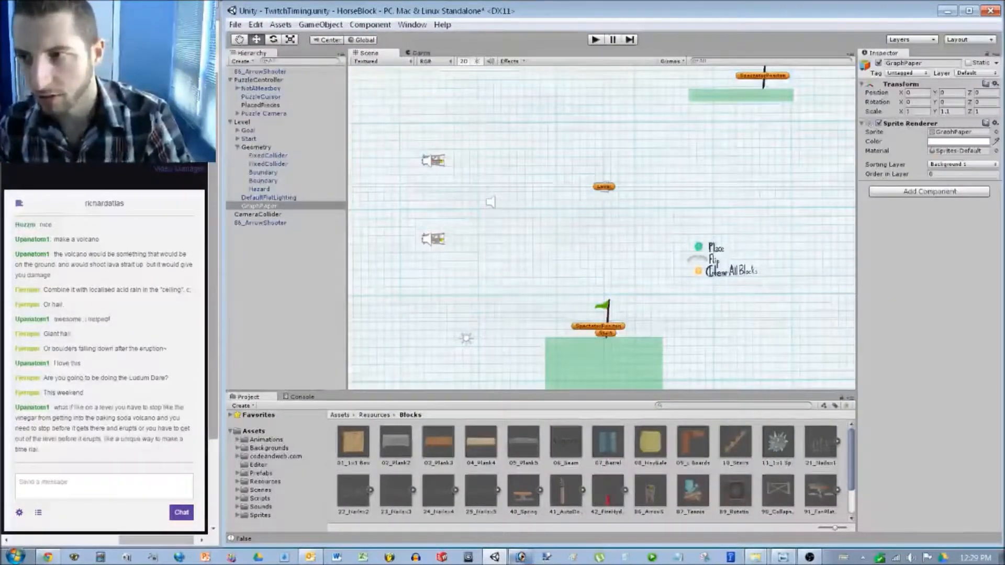
click(268, 155)
click(262, 172)
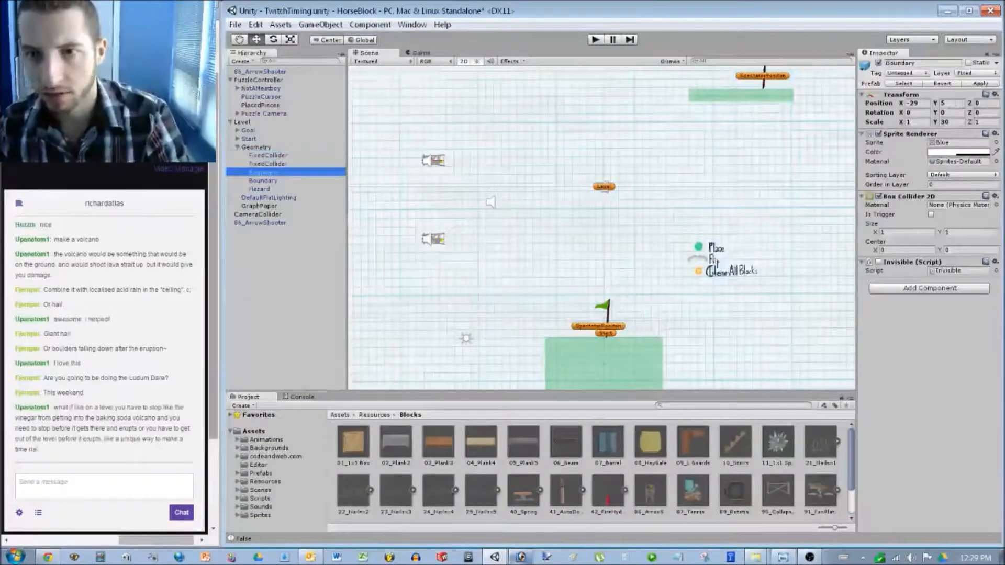
click(741, 96)
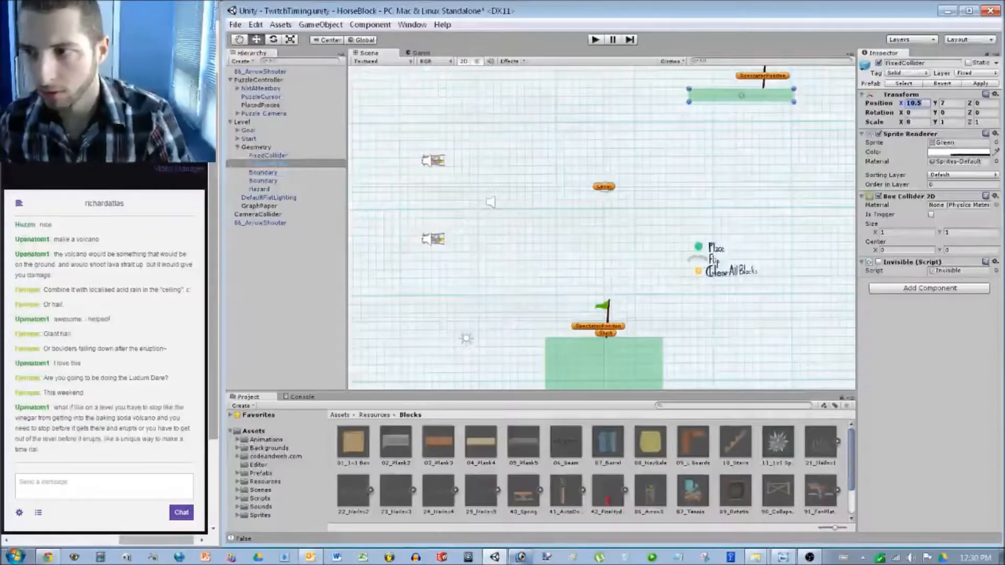
key(Tab)
text(5)
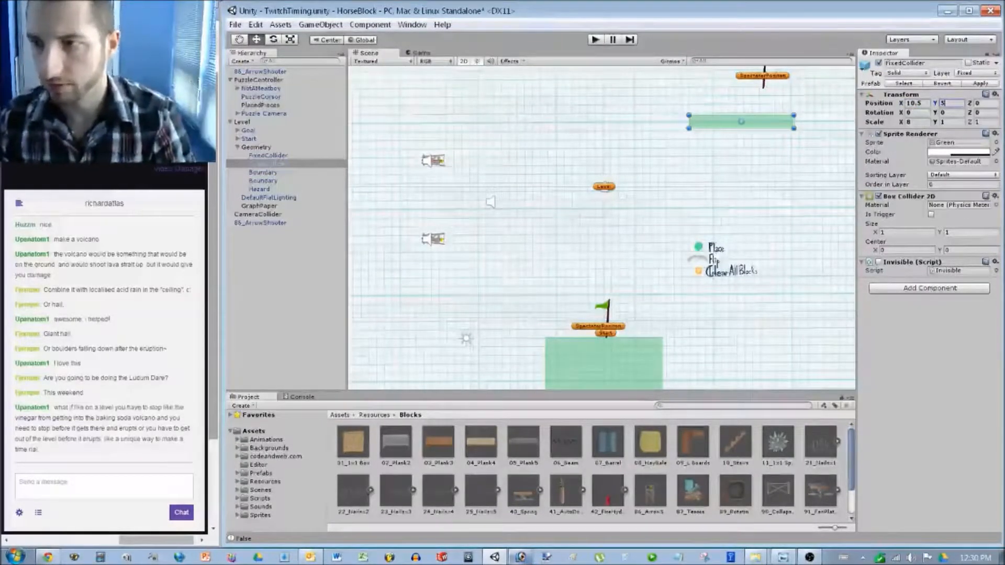
middle_drag(575, 235, 479, 307)
Deselect everything and enter Play mode to test the level.
click(247, 130)
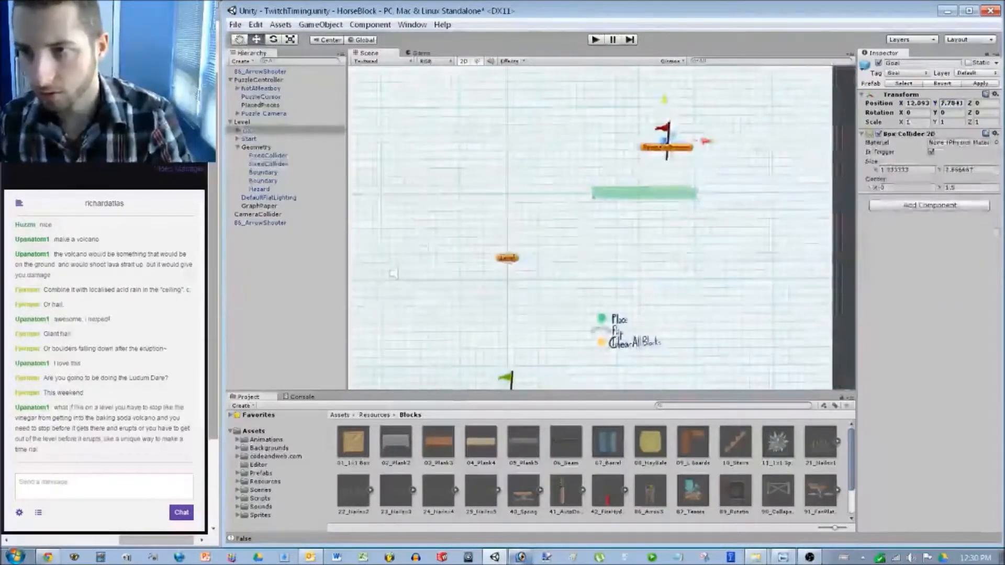
click(394, 273)
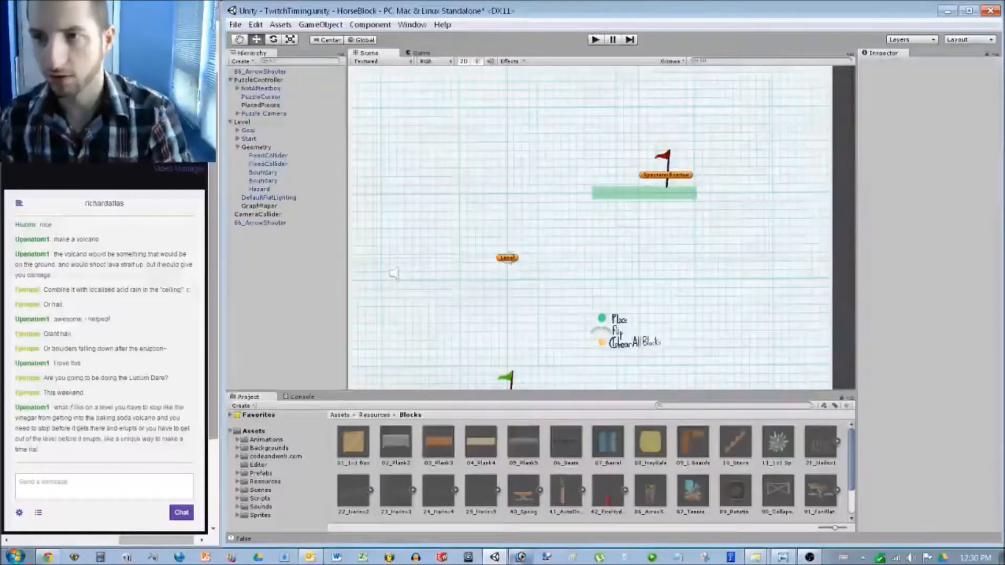
key(ctrl+p)
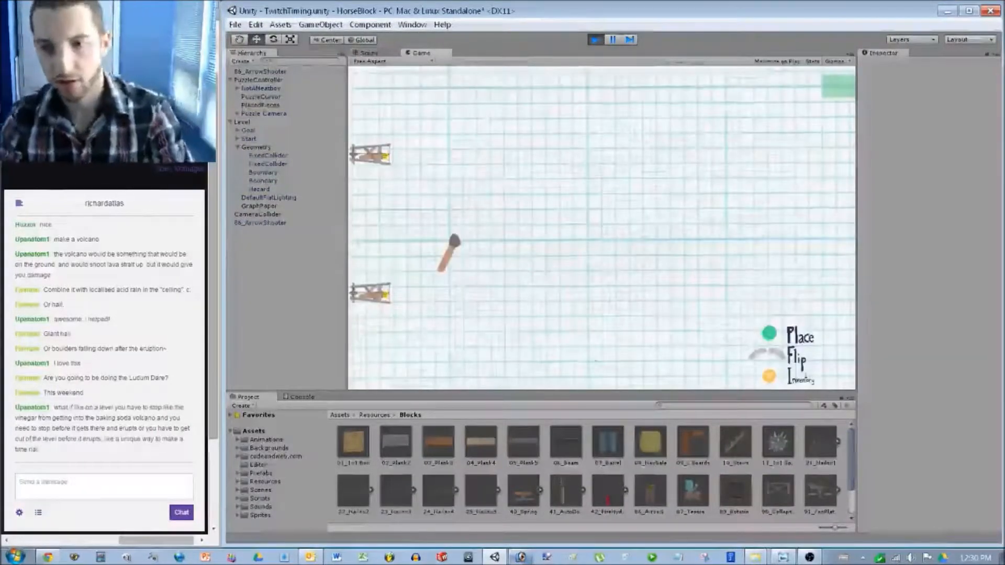
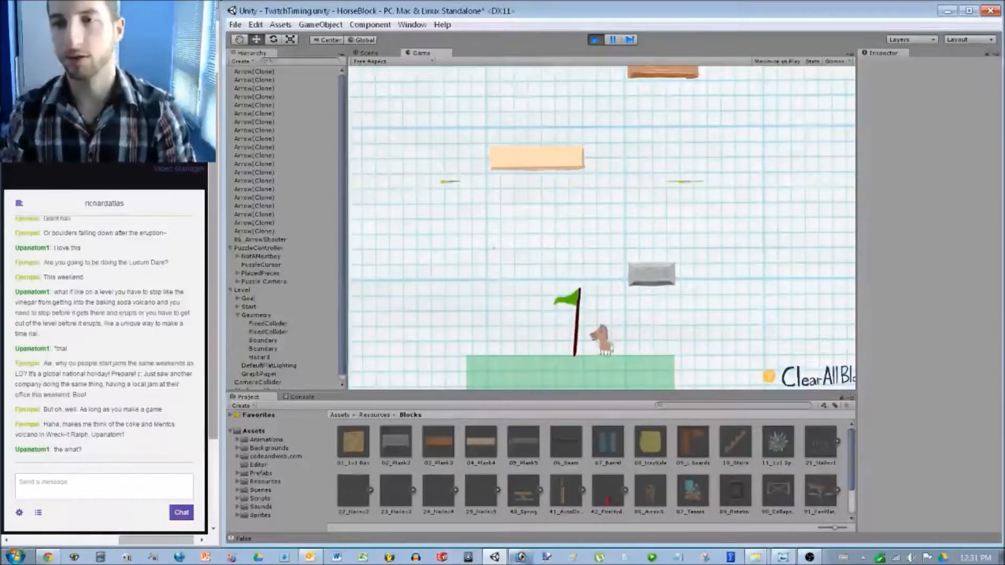
Stop Play mode and move the lower 86_ArrowShooter to Position Y -6, then deselect it.
key(ctrl+p)
middle_drag(393, 273, 599, 261)
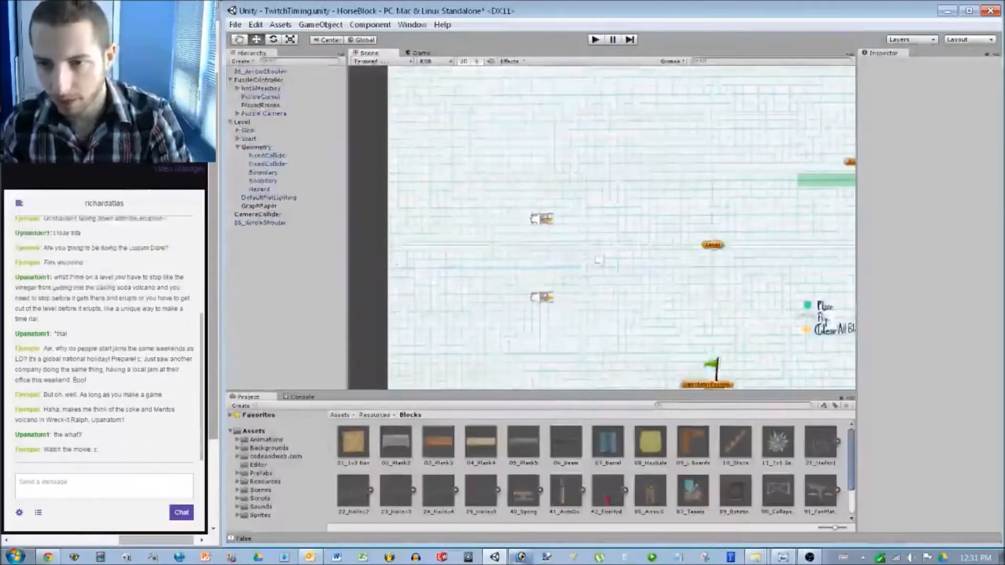
click(542, 298)
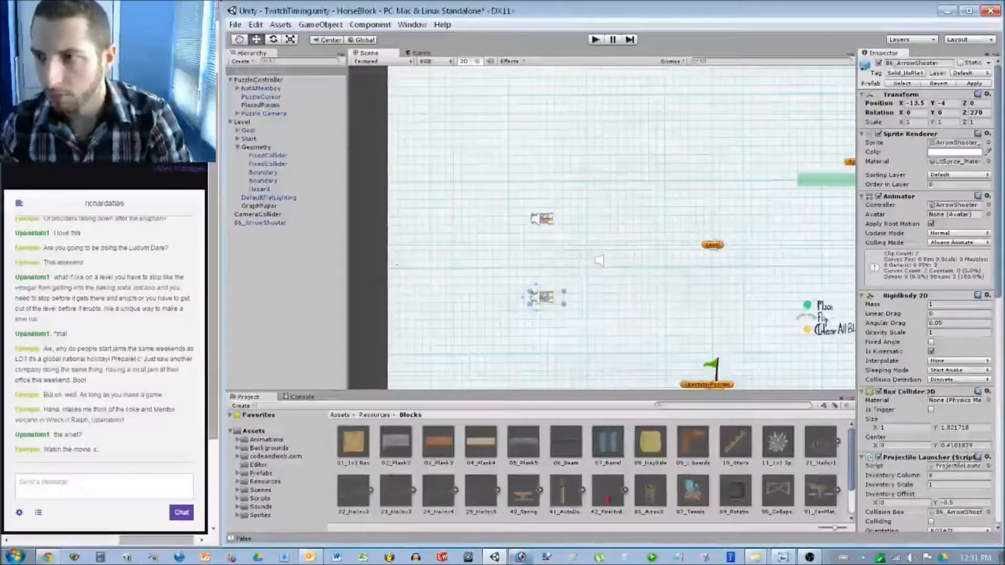
click(946, 103)
text(-2)
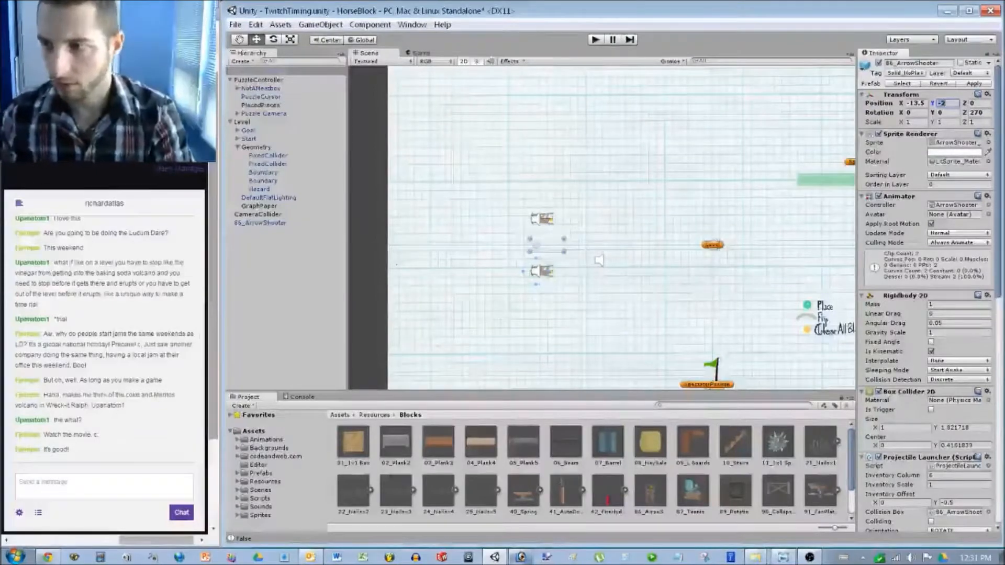
key(BackSpace)
text(6)
click(599, 260)
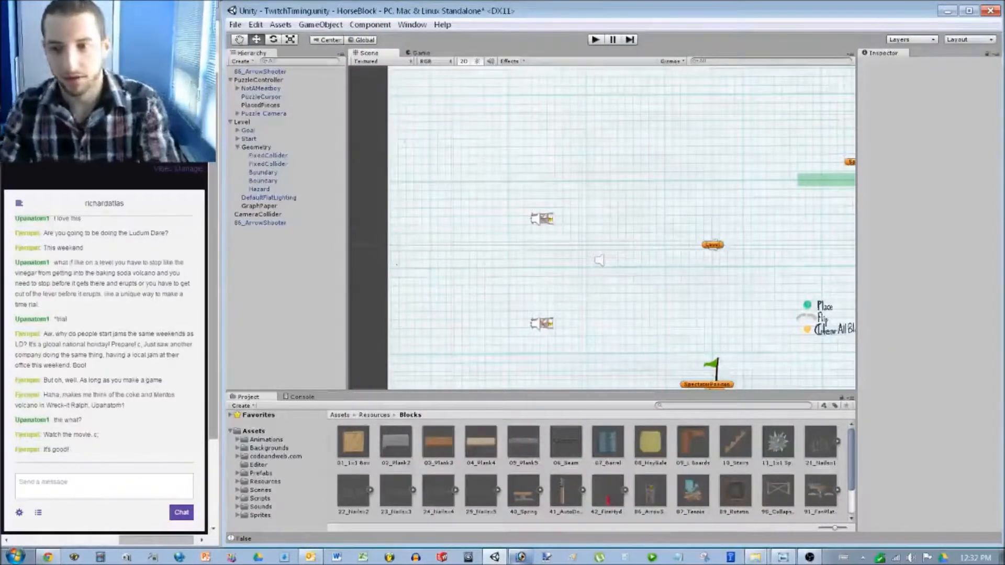
middle_drag(643, 284, 560, 171)
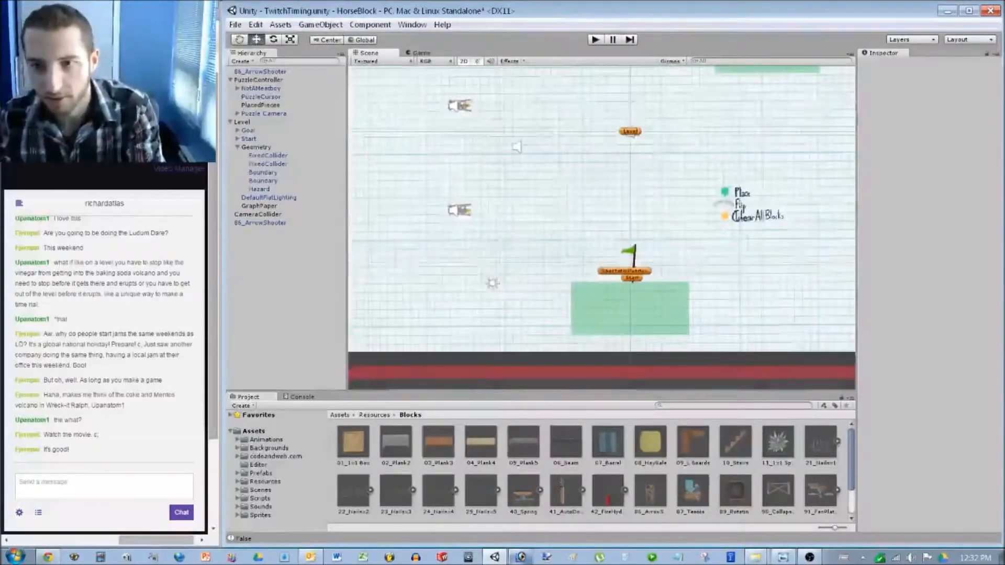
key(ctrl+p)
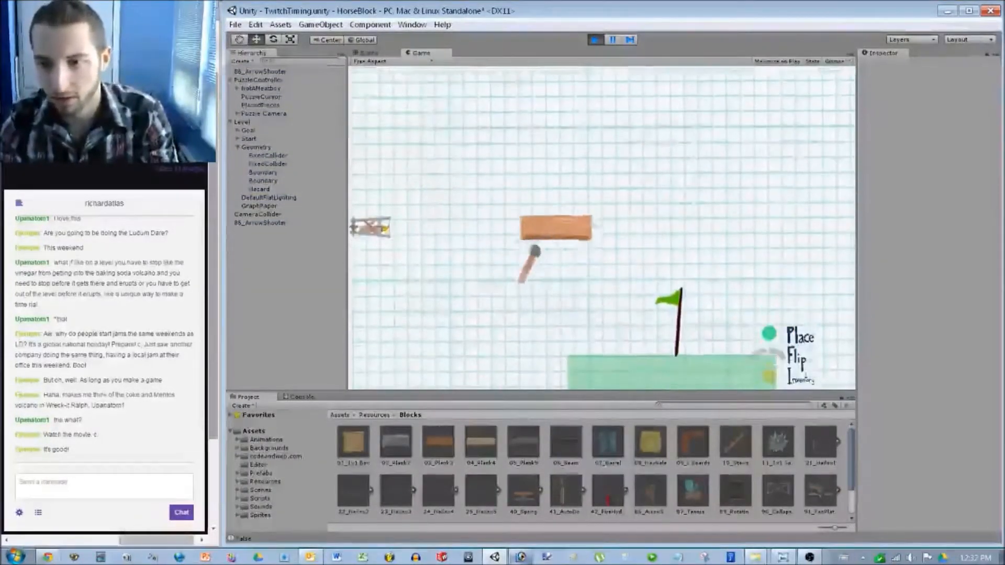
right_click(584, 291)
click(591, 244)
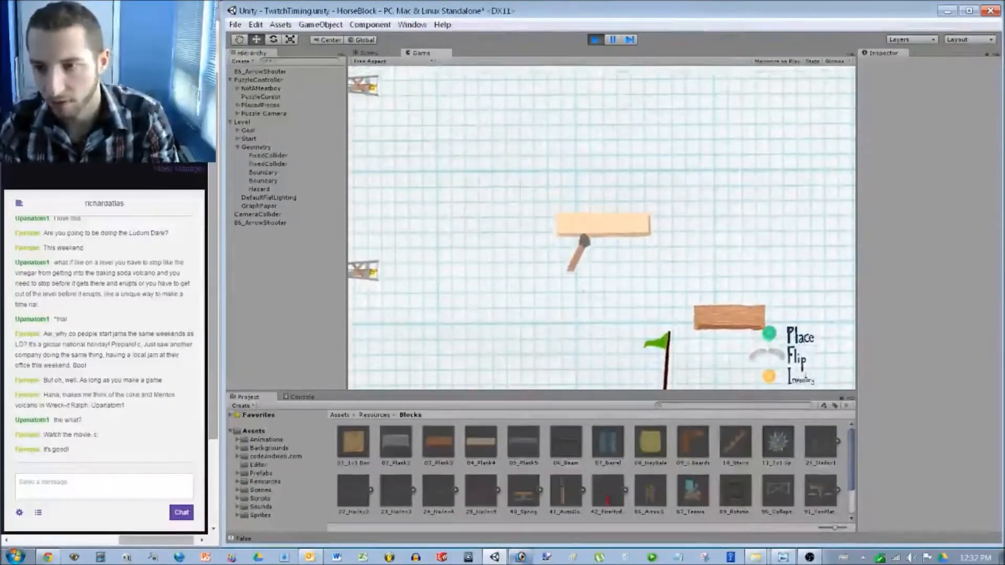
click(585, 241)
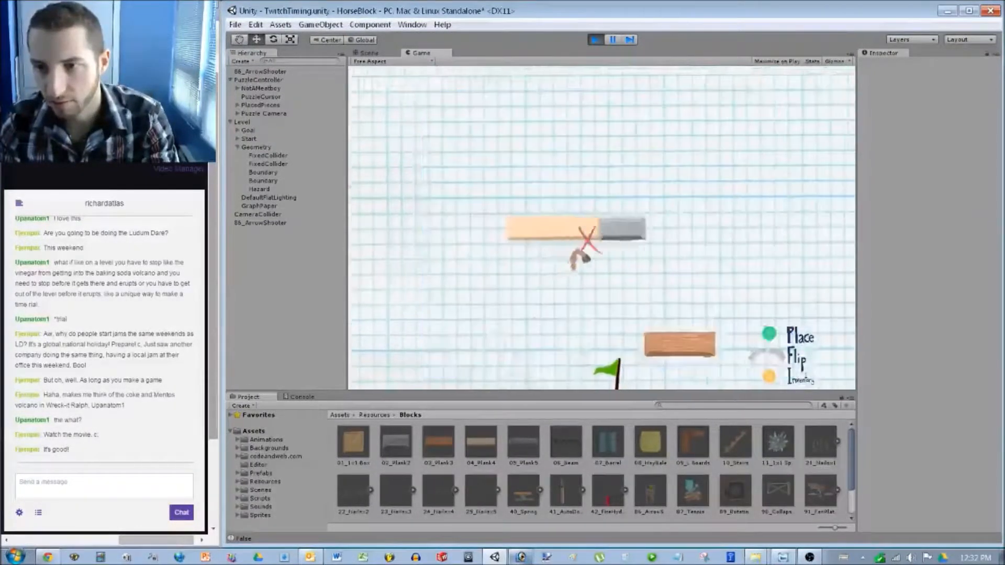
click(587, 240)
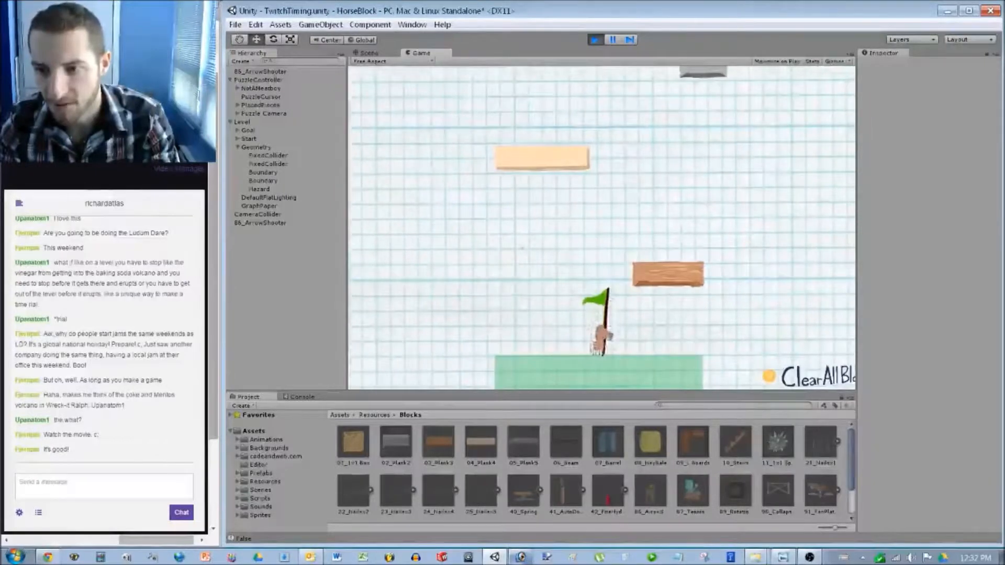
key(space)
key(Right)
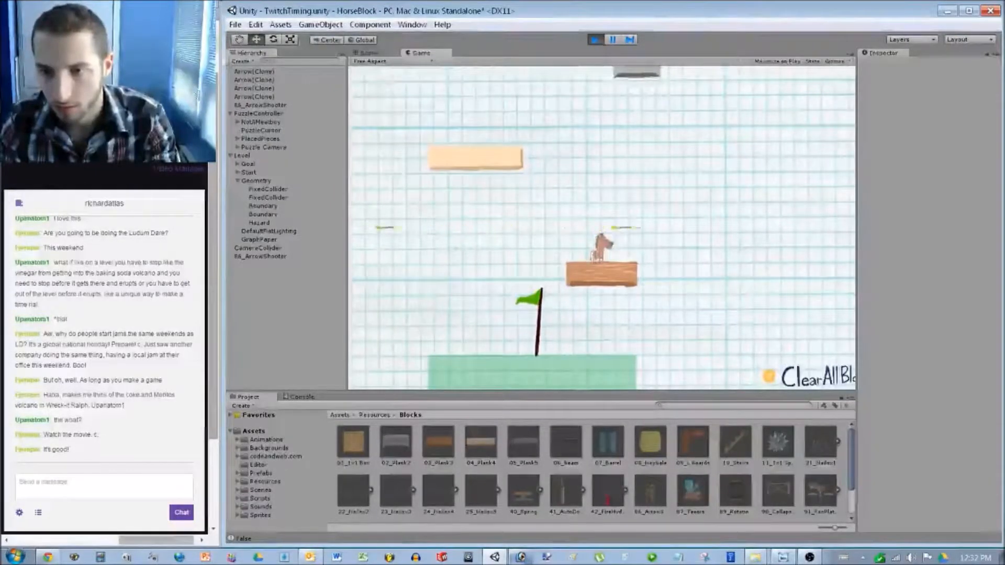
key(space)
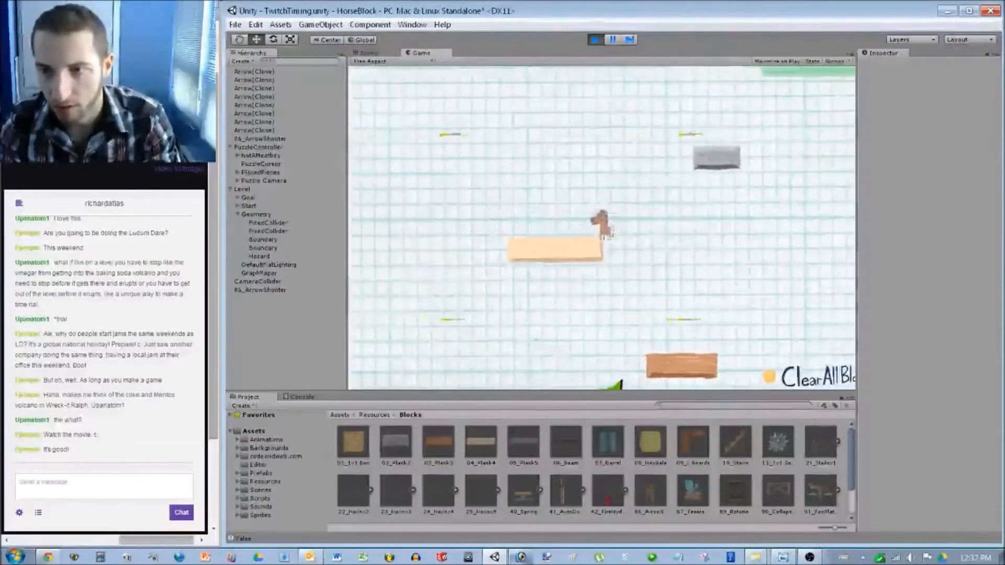
key(Left)
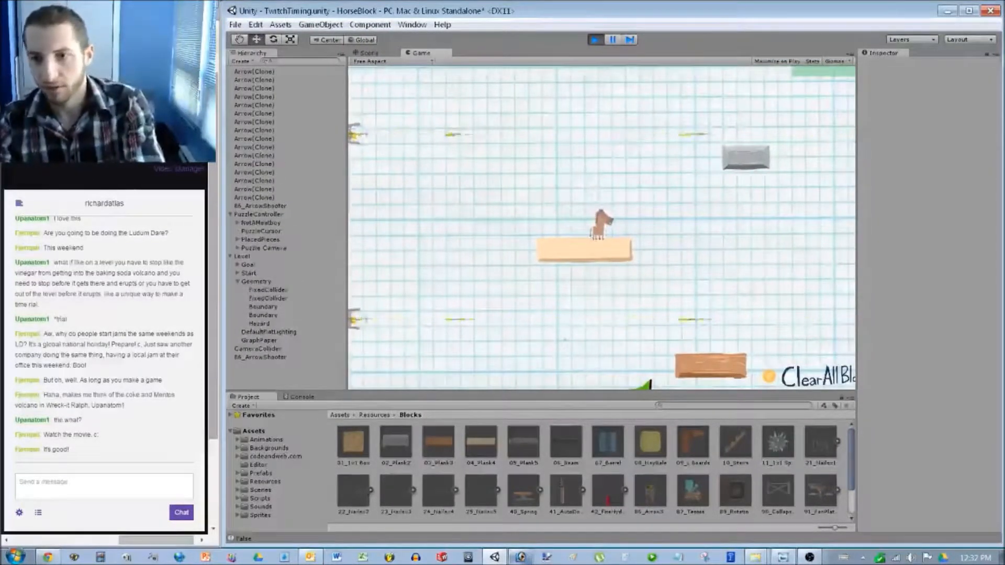
key(Right)
key(space)
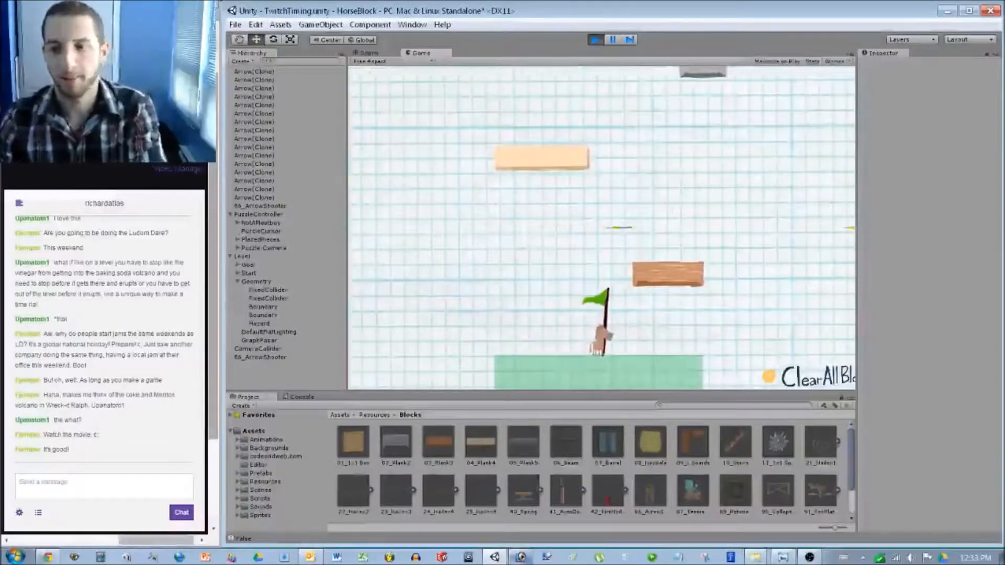
key(ctrl+p)
scroll(602, 226, up, 5)
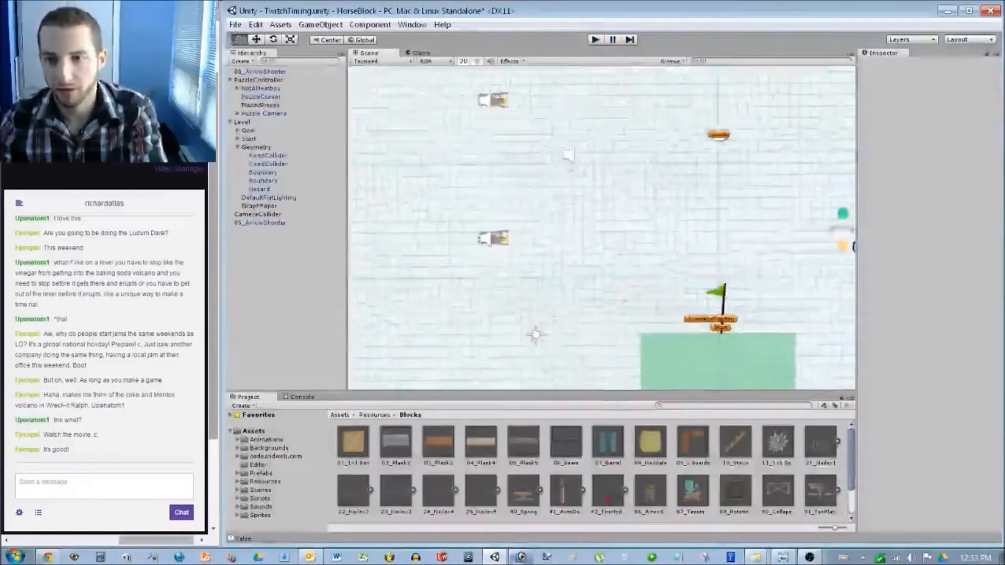
Set the upper 86_ArrowShooter's Position Y to 0 and start a new play-test.
scroll(602, 228, up, 6)
middle_drag(393, 104, 515, 195)
click(515, 196)
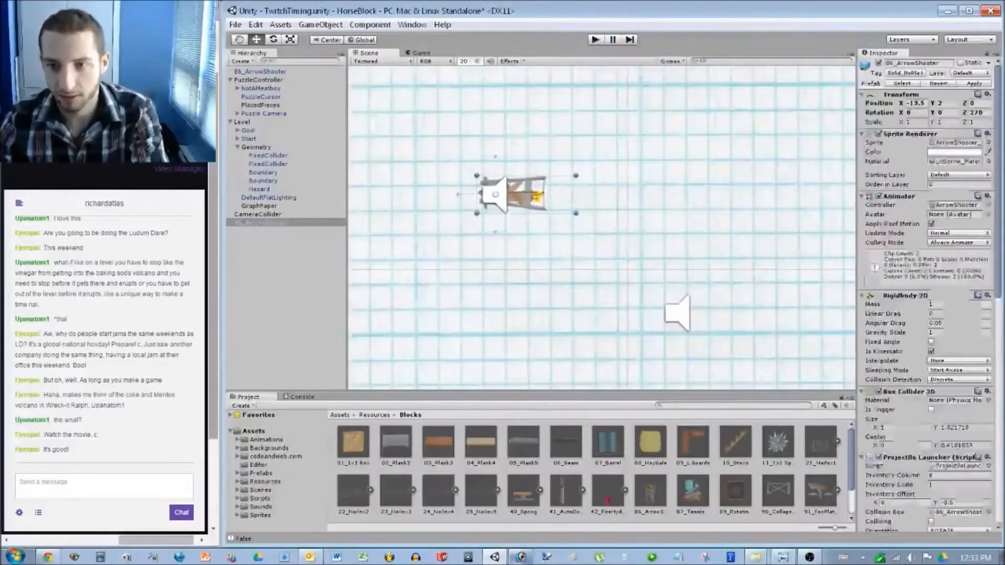
scroll(602, 225, down, 2)
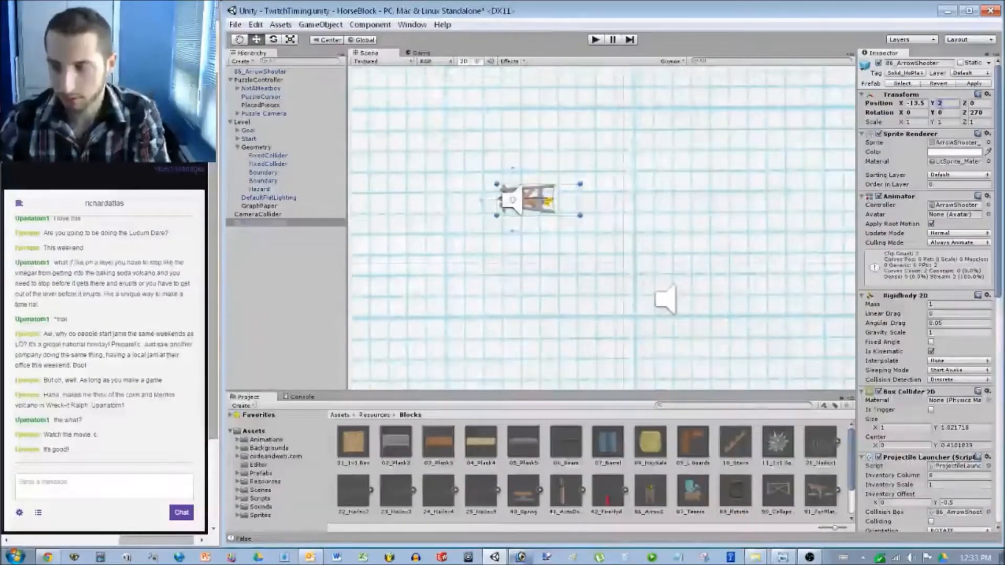
text(-2)
scroll(603, 225, down, 3)
middle_drag(602, 251, 528, 210)
click(947, 103)
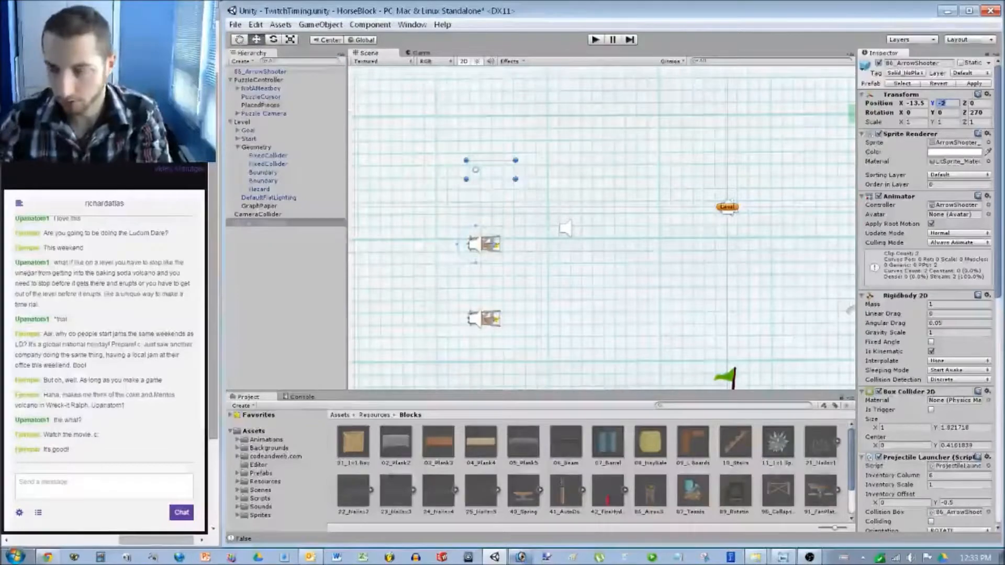
text(0)
scroll(601, 227, down, 3)
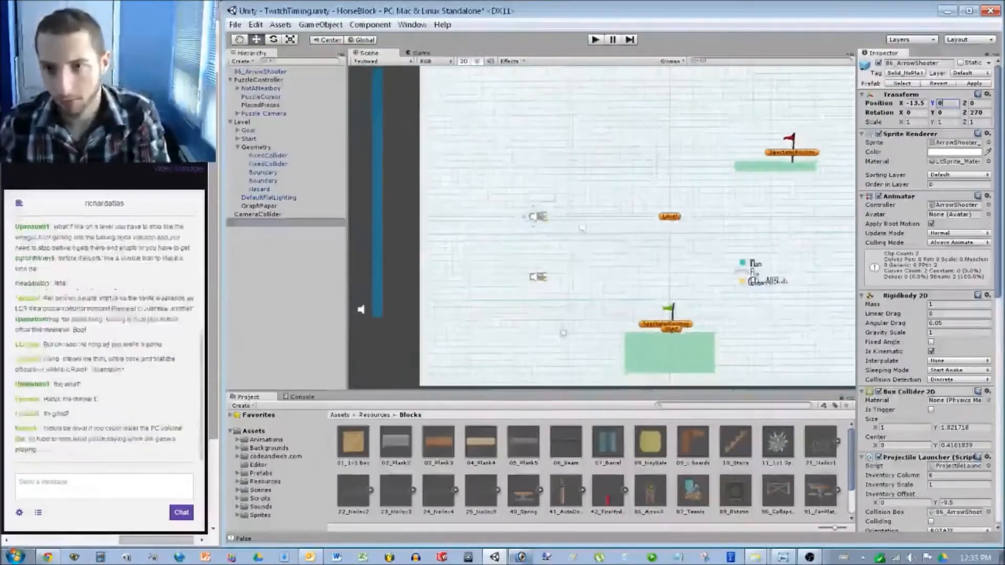
key(ctrl+p)
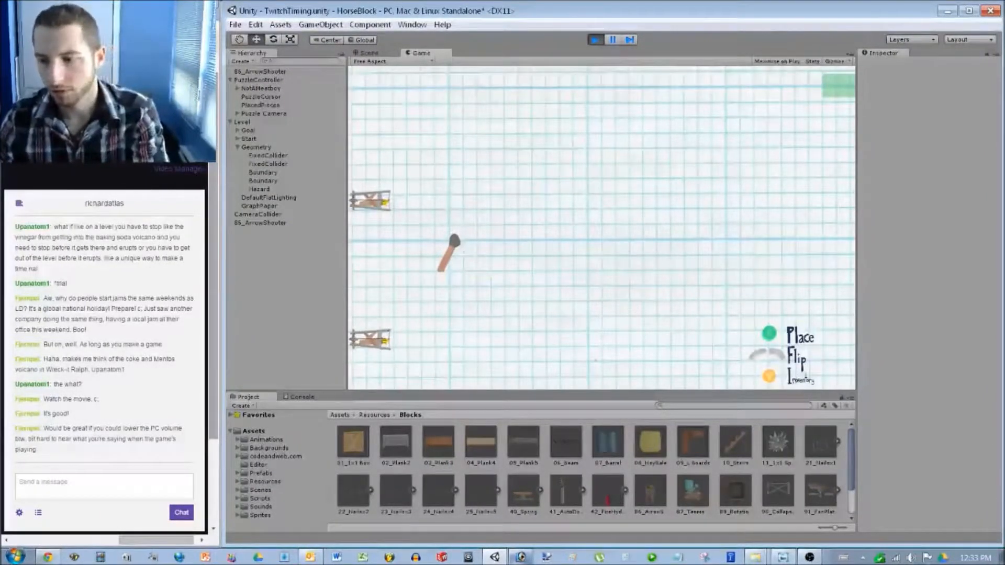
Turn Unity's slider in the Windows Volume Mixer all the way down, then exit Play mode.
click(912, 557)
click(908, 534)
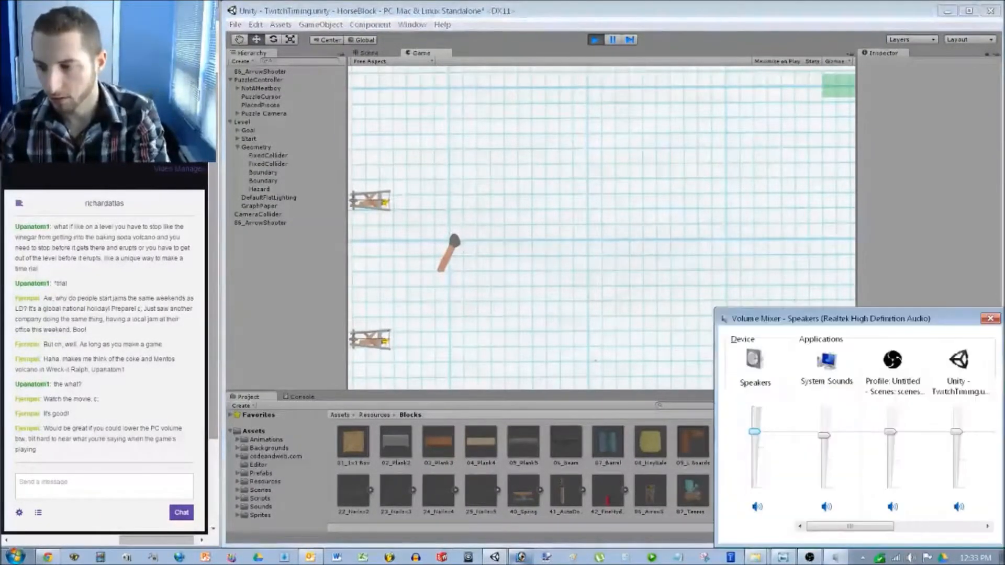
drag(957, 432, 957, 487)
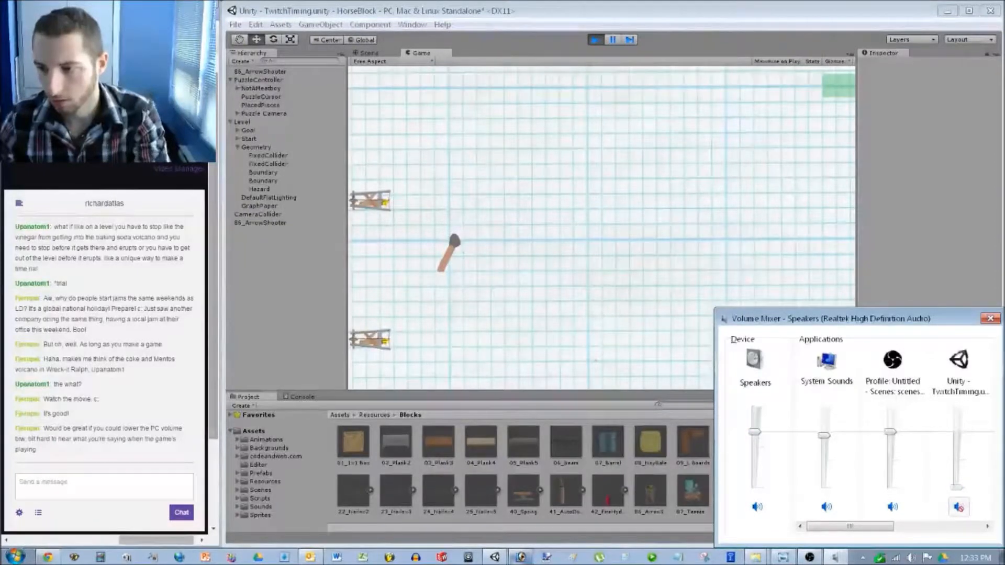
click(990, 318)
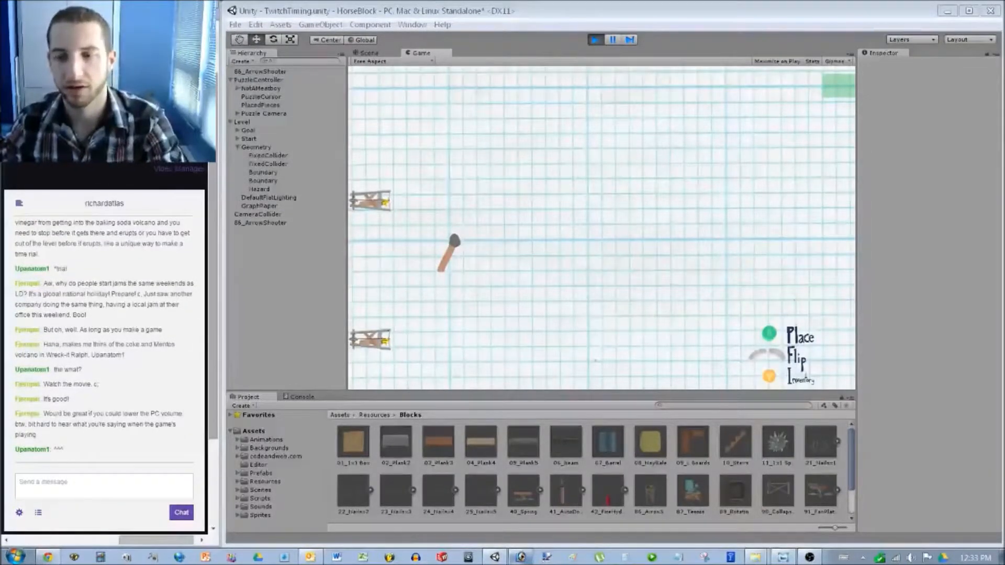
key(alt+Tab)
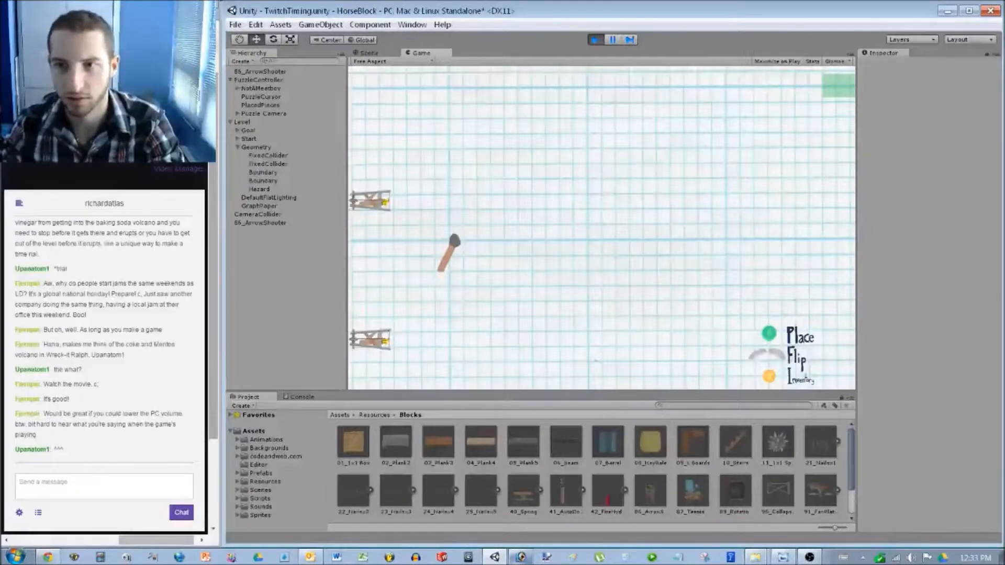
key(ctrl+p)
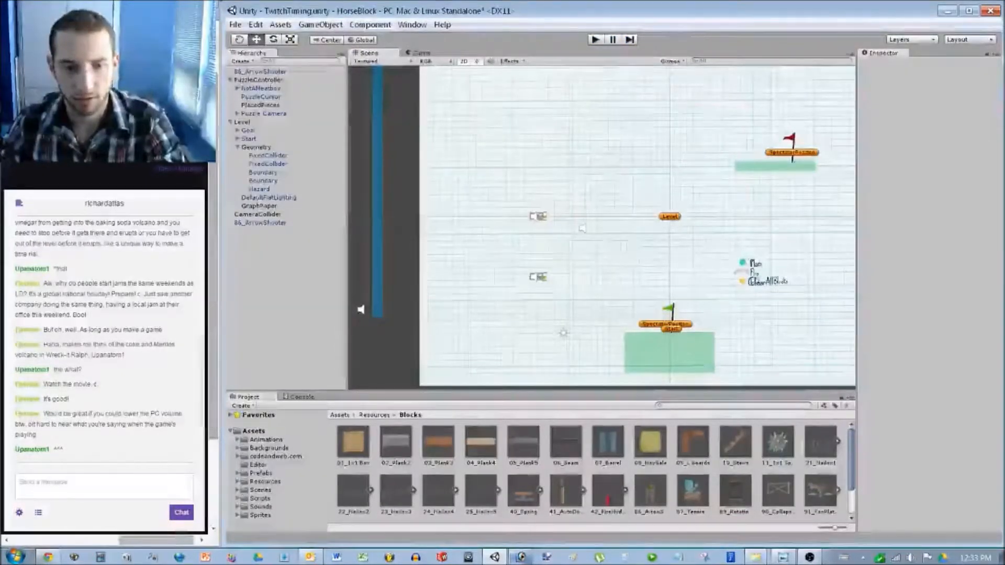
Return from the stream chat to Unity, zoom the Scene view, and start Play mode again.
click(104, 486)
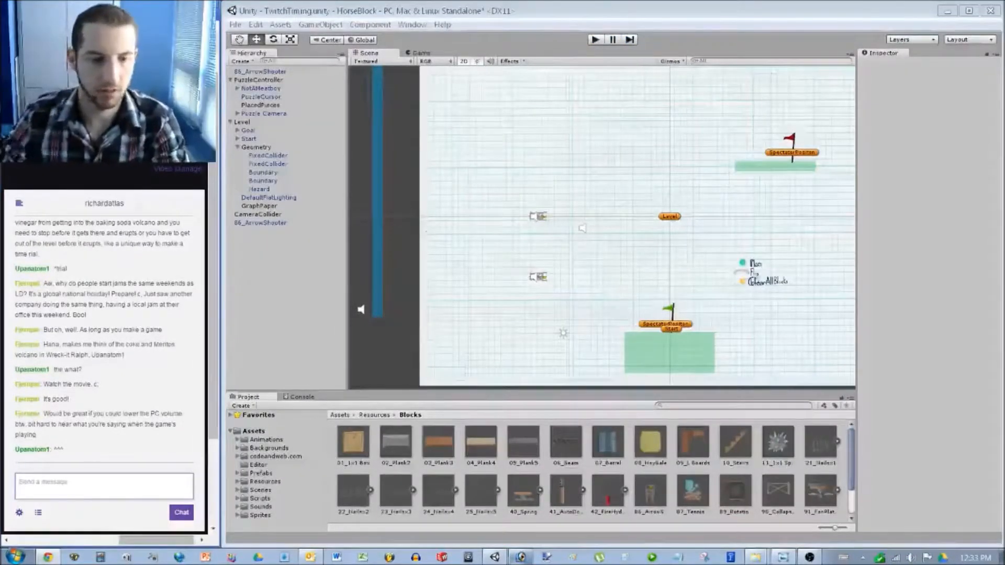
key(alt+Tab)
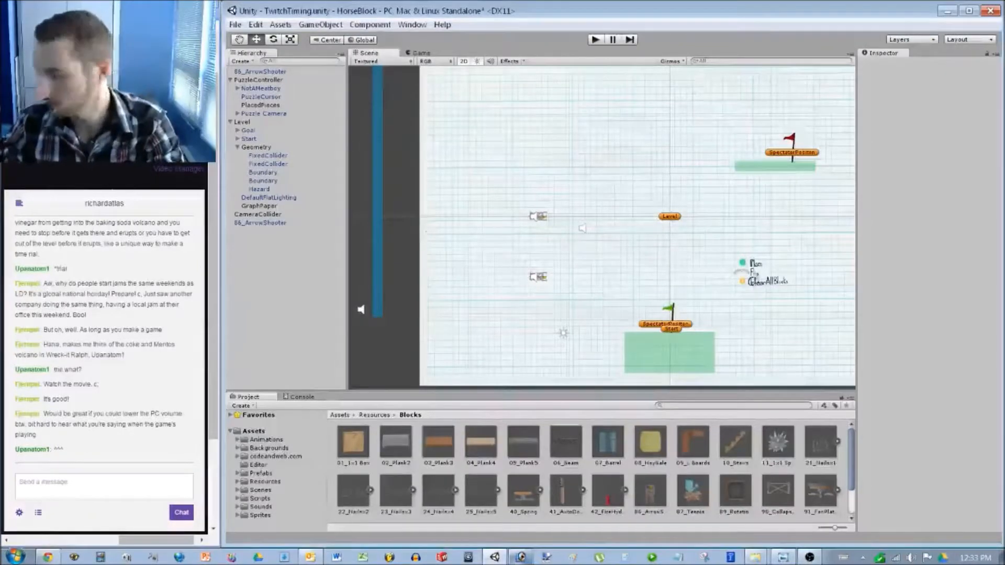
scroll(848, 338, up, 3)
scroll(433, 272, up, 2)
key(ctrl+p)
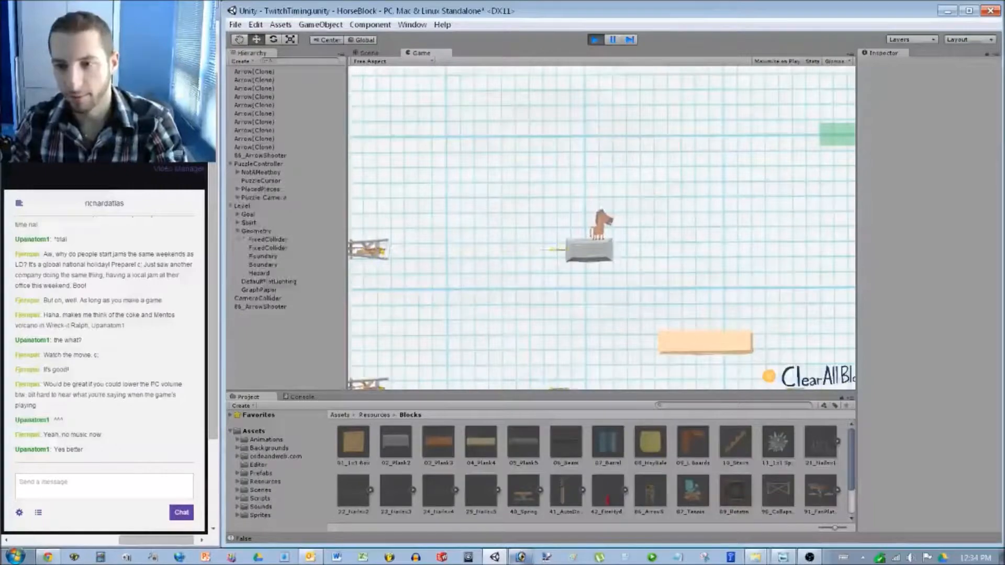
Stop the game, set the new arrow shooter's Position Y to -2, and run a test play.
key(ctrl+p)
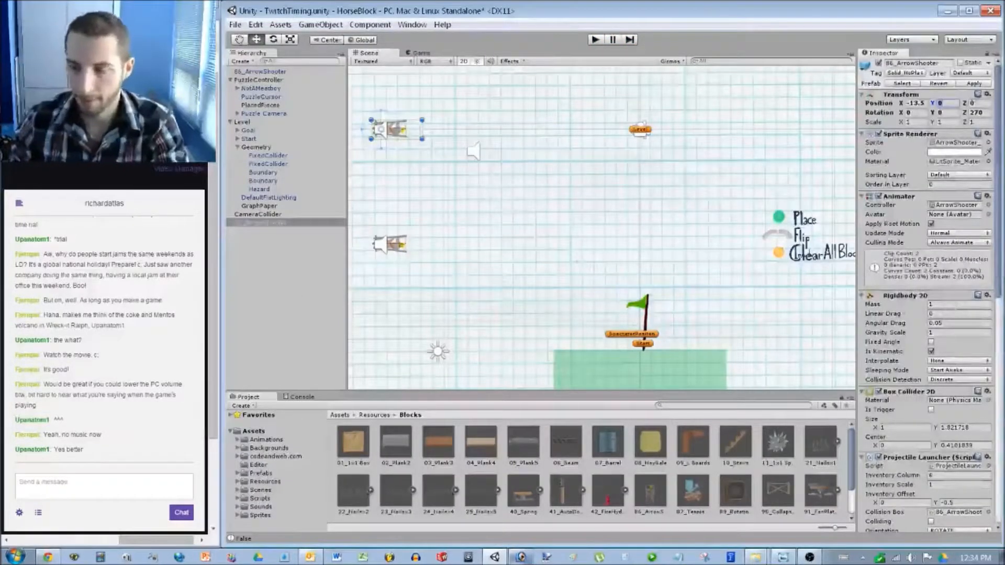
text(-2)
key(ctrl+p)
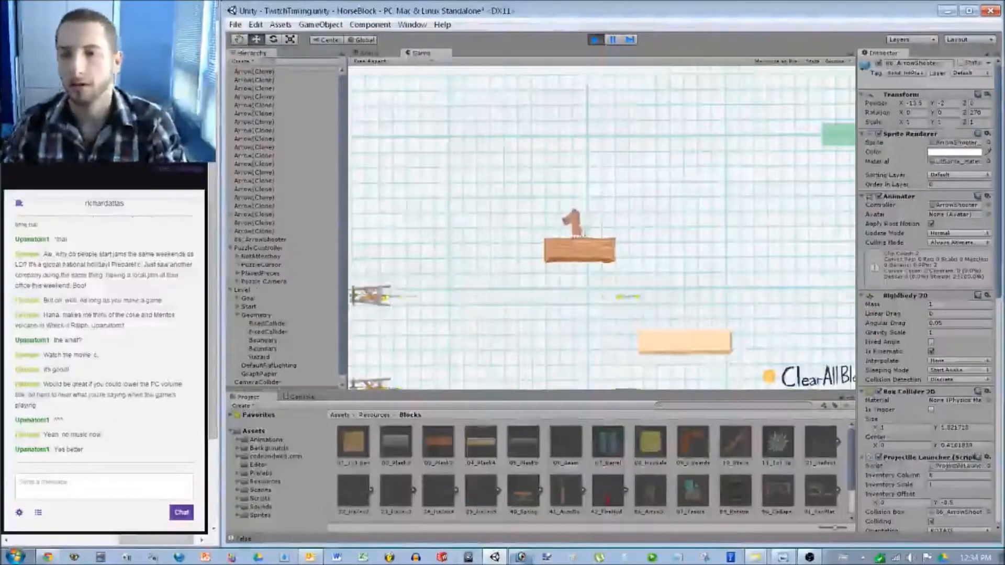
key(ctrl+p)
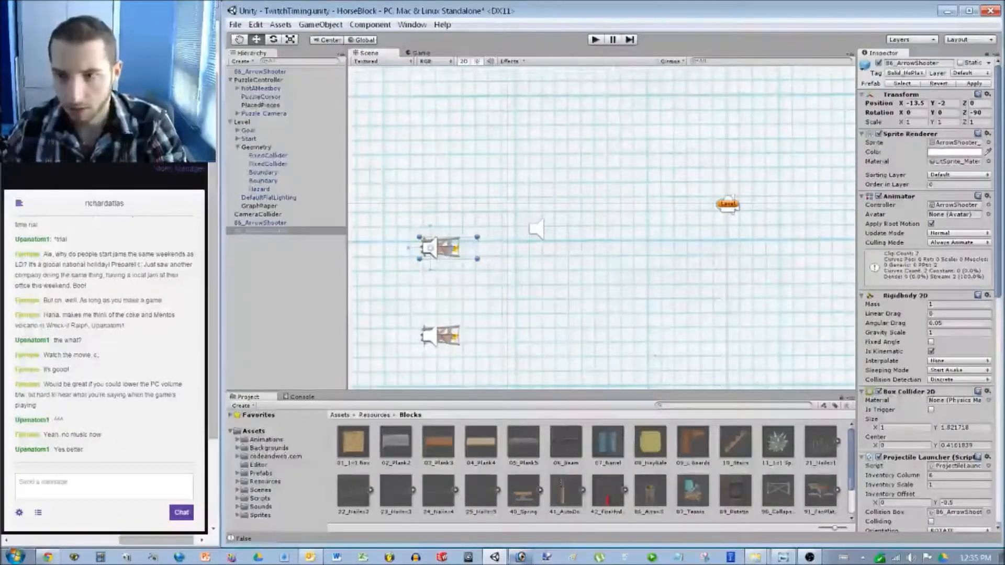
Drag the top arrow shooter up off its copy and set its Position Y to 2.
click(259, 206)
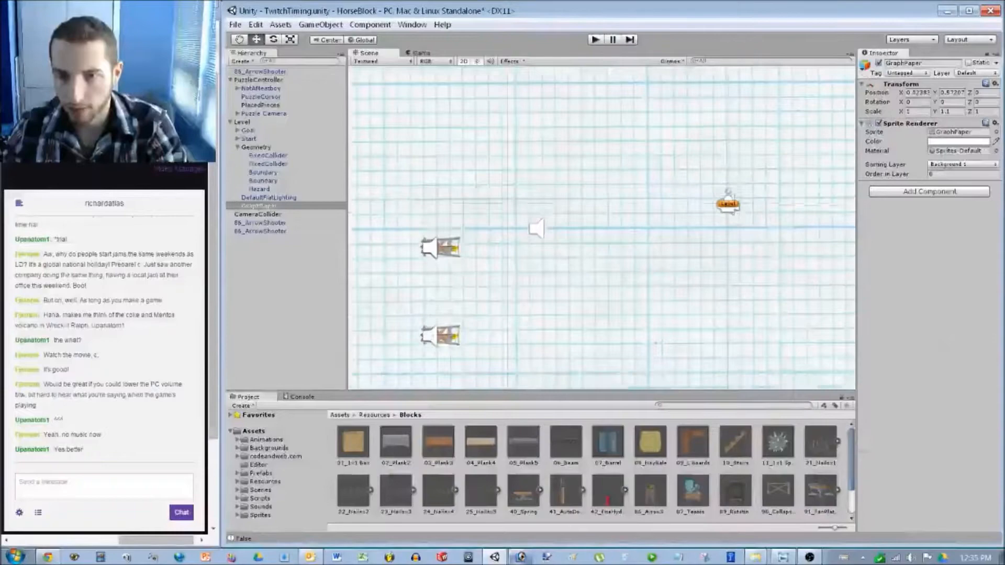
click(440, 247)
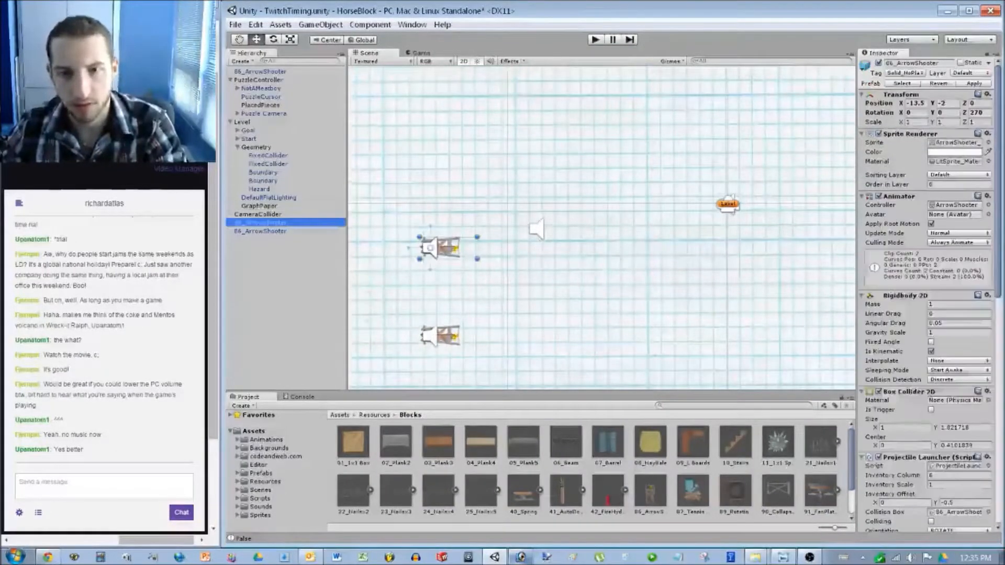
drag(439, 248, 440, 169)
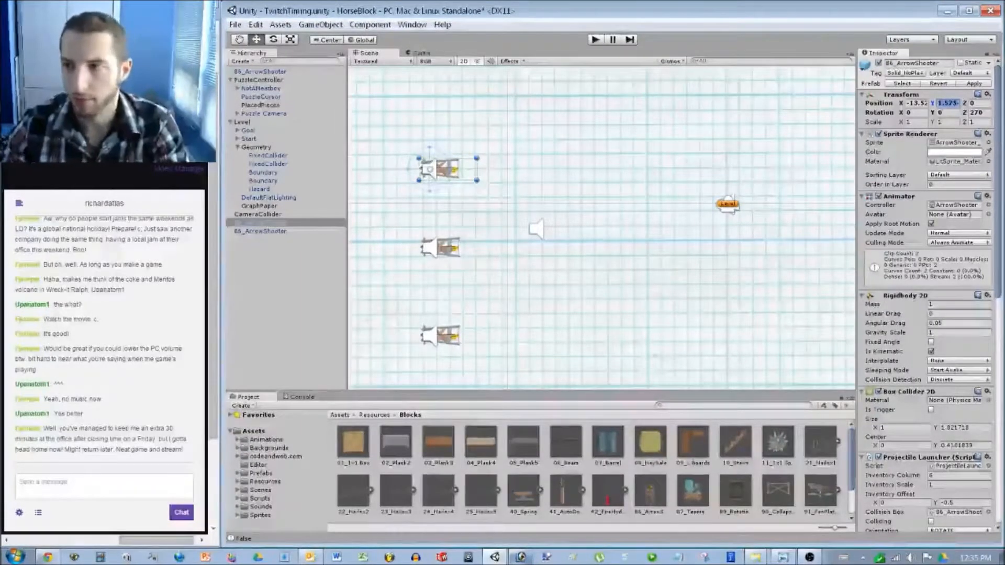
click(440, 247)
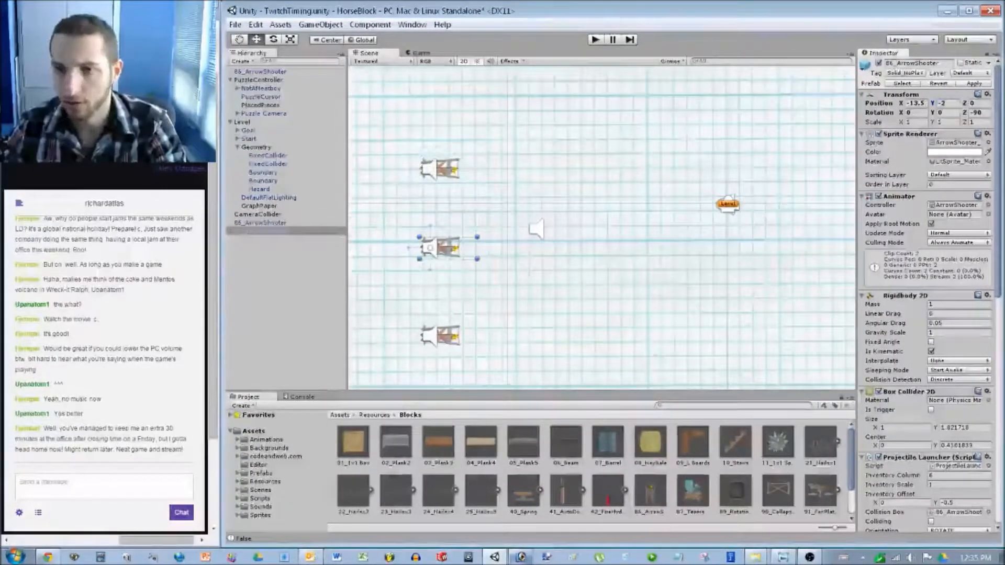
click(258, 206)
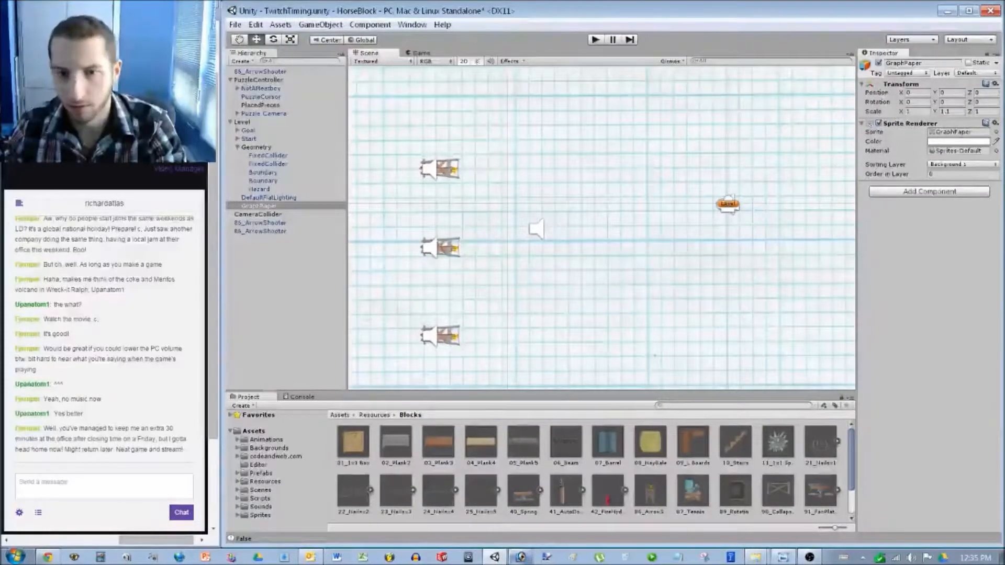
click(258, 231)
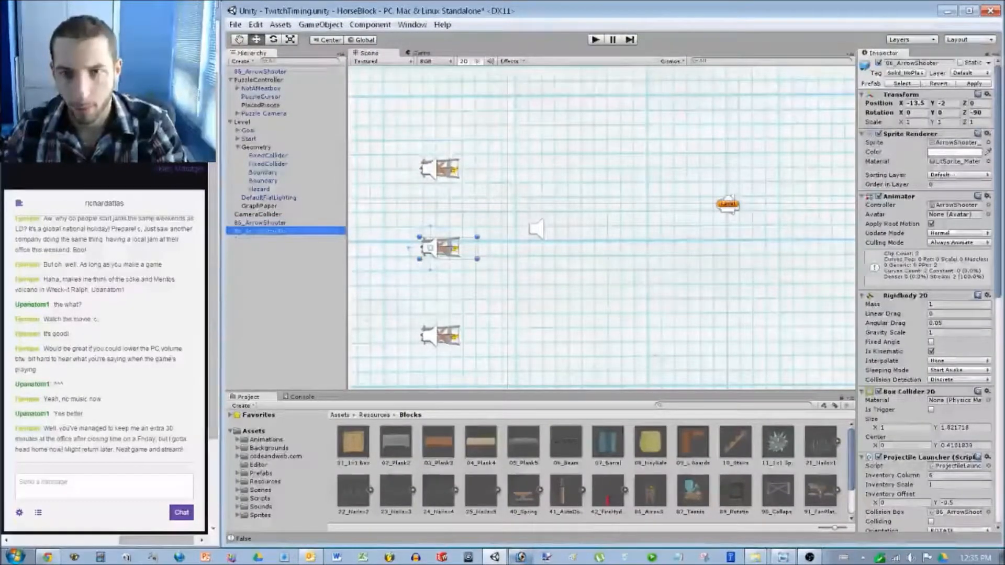
click(262, 71)
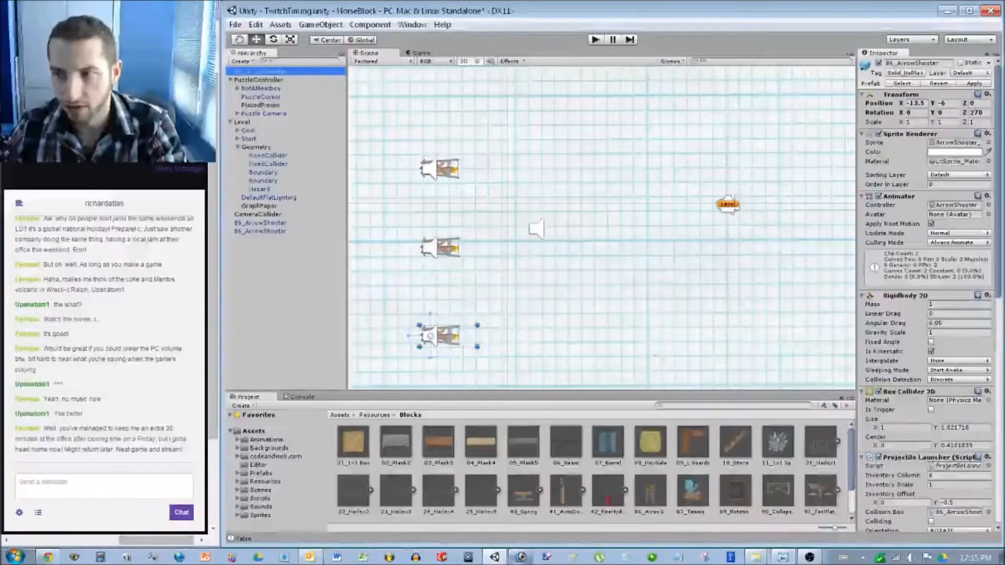
click(261, 222)
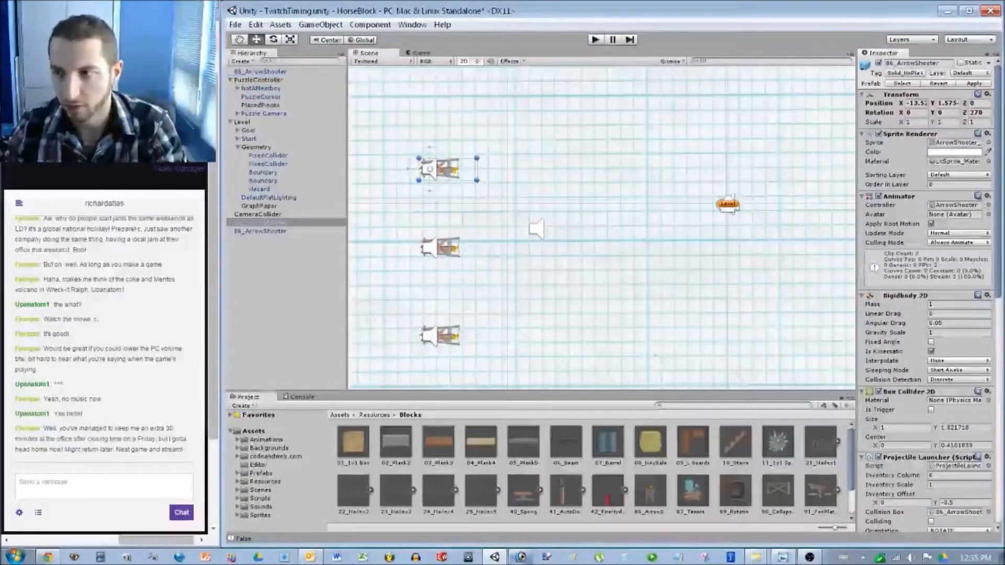
text(2)
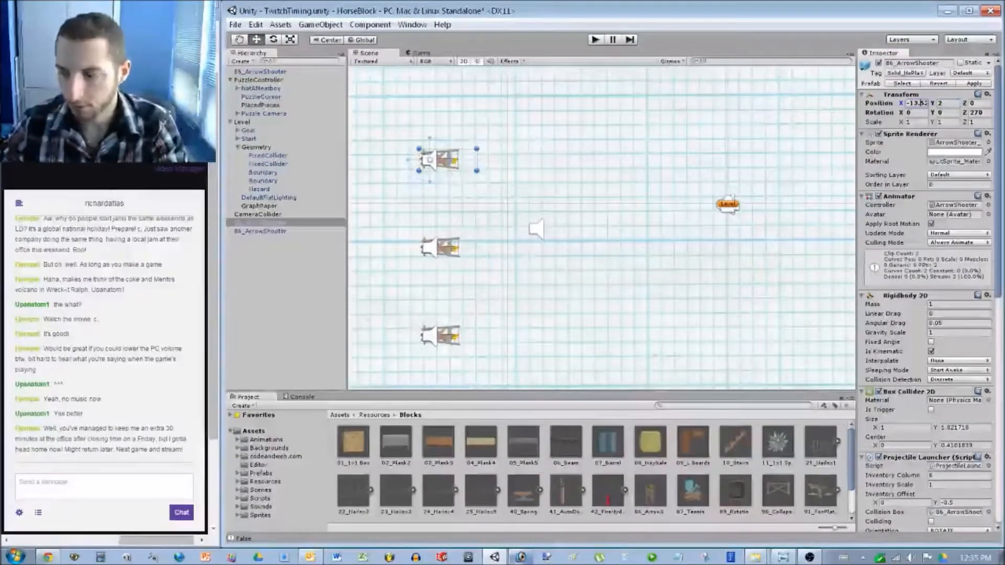
text(-13.5)
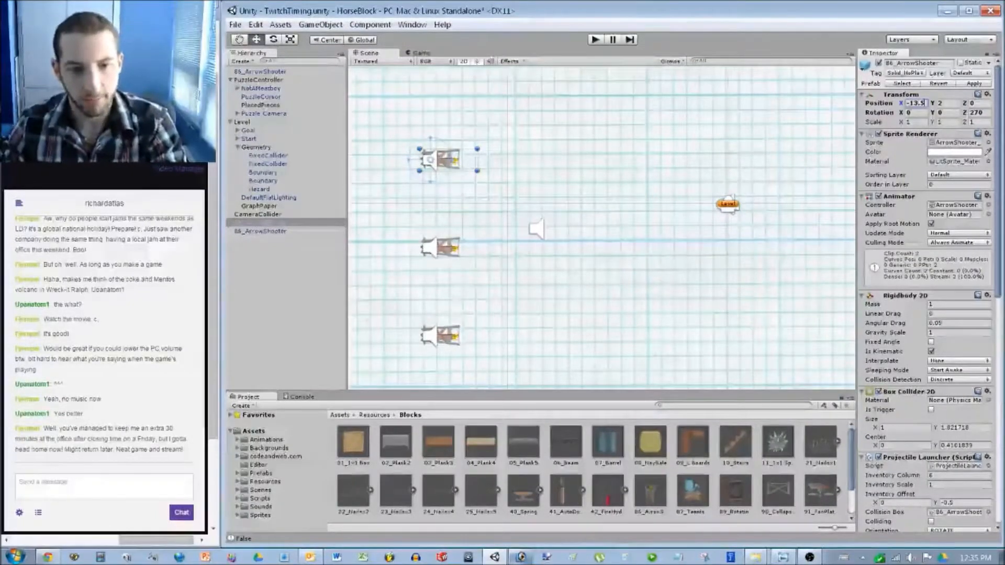
Frame the three stacked arrow shooters in the Scene view and start a test run.
scroll(537, 229, down, 5)
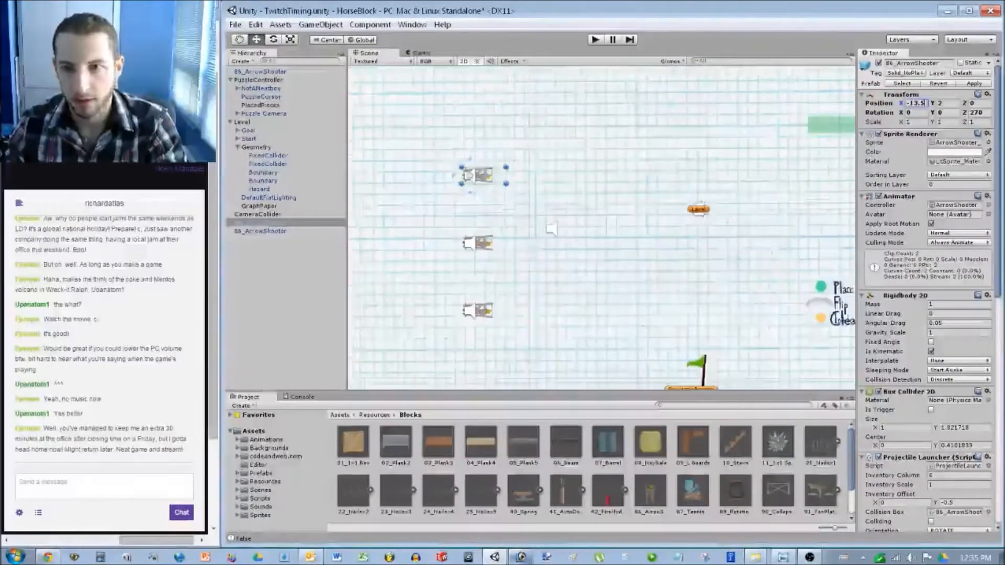
click(353, 309)
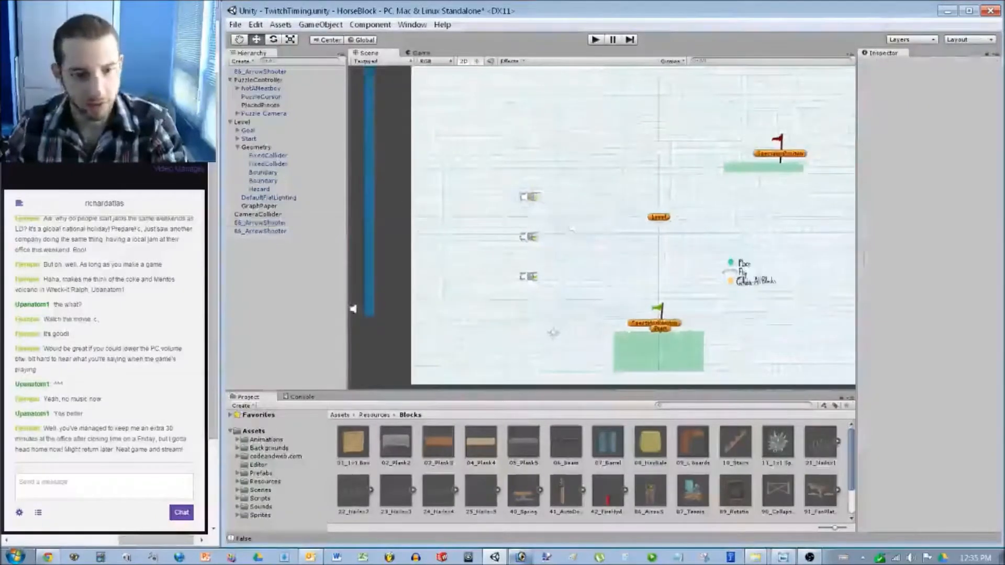
scroll(553, 228, up, 4)
scroll(554, 229, up, 2)
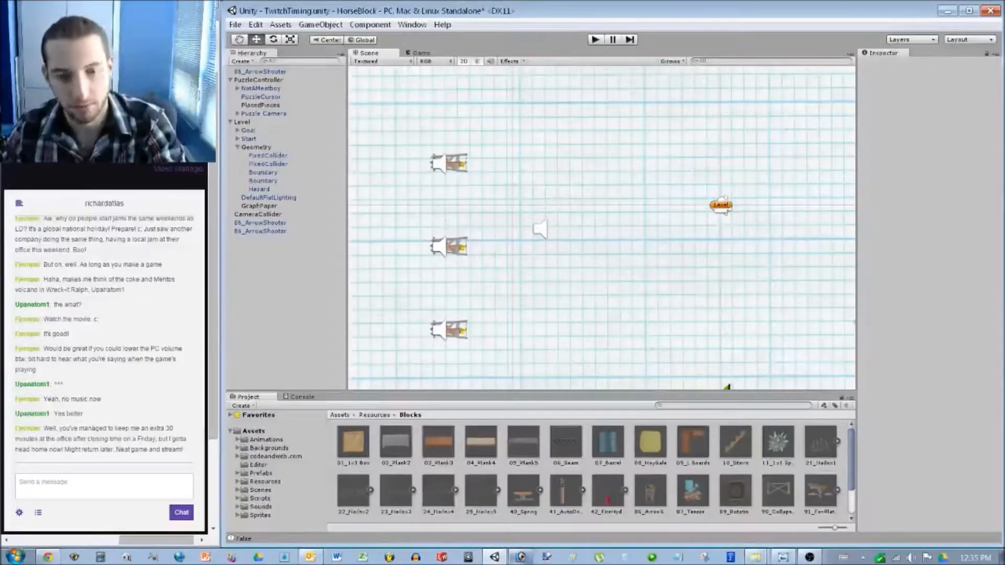
scroll(600, 229, up, 2)
middle_drag(570, 205, 480, 145)
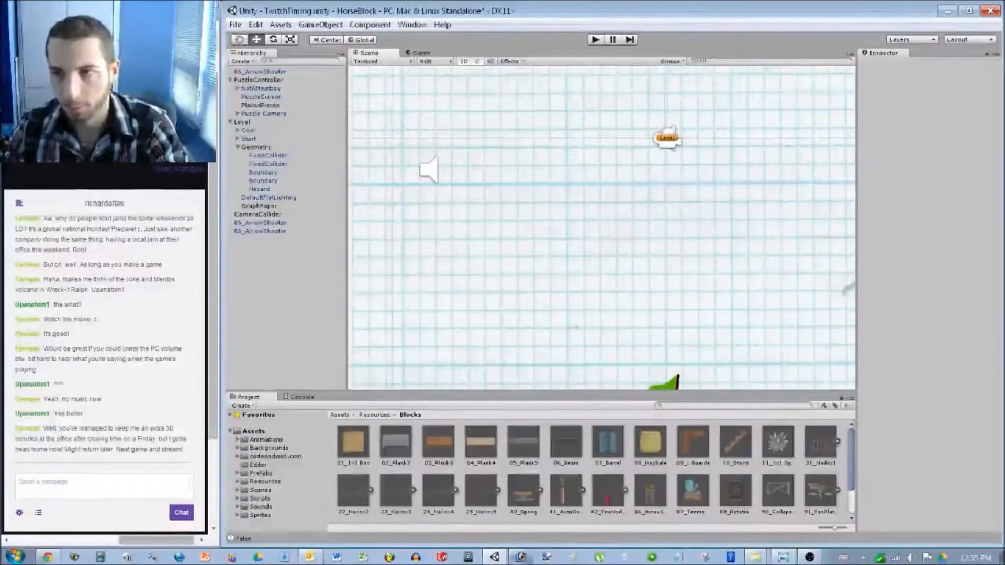
mouse_move(524, 209)
middle_down()
mouse_move(593, 323)
mouse_move(645, 265)
mouse_move(623, 266)
middle_up()
key(ctrl+p)
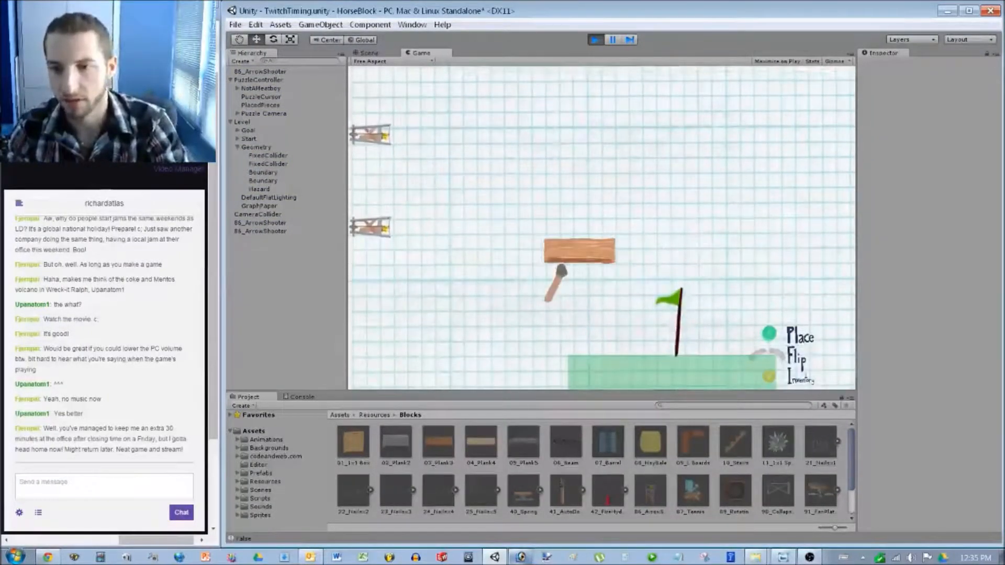
Place a plank in the running game and pick the grey block from the inventory.
click(576, 283)
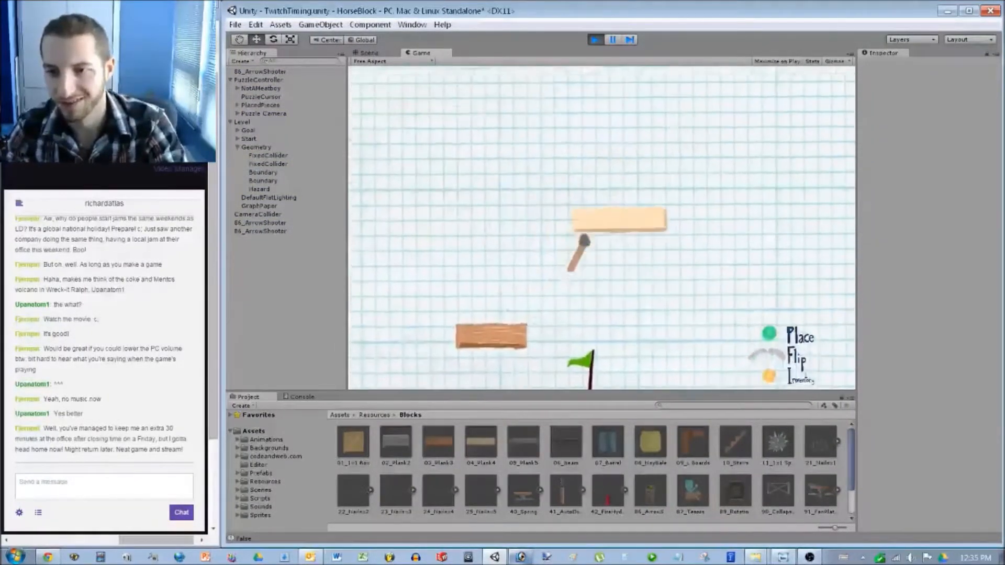
right_click(584, 245)
click(581, 242)
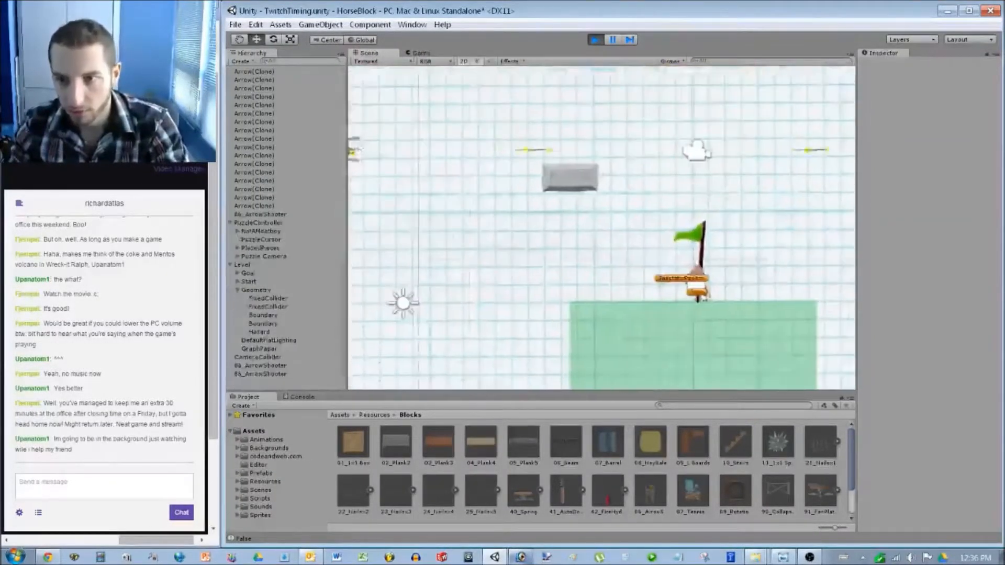
Check the Scene view mid-game, pause and resume play, then stop the test run.
key(ctrl+1)
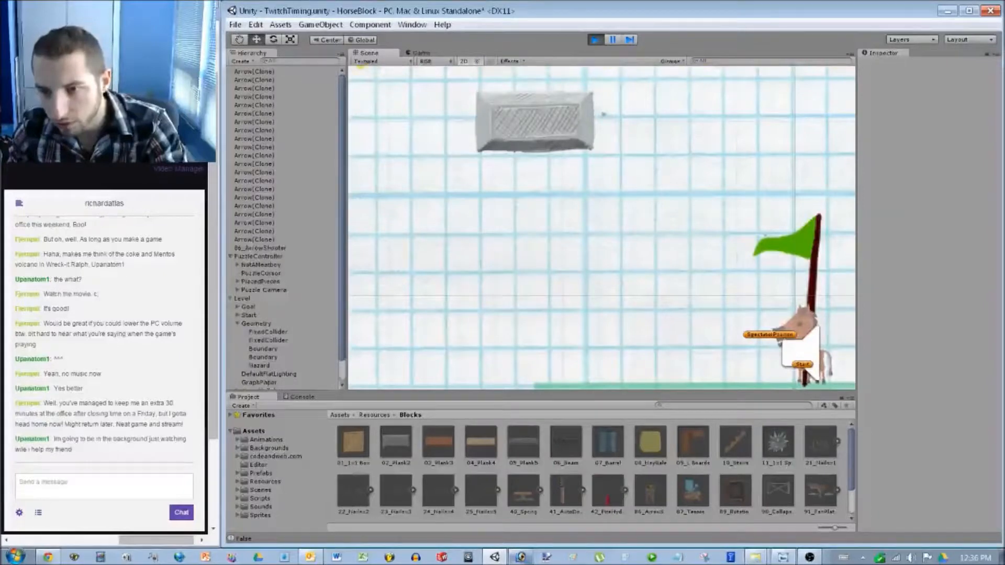
key(ctrl+2)
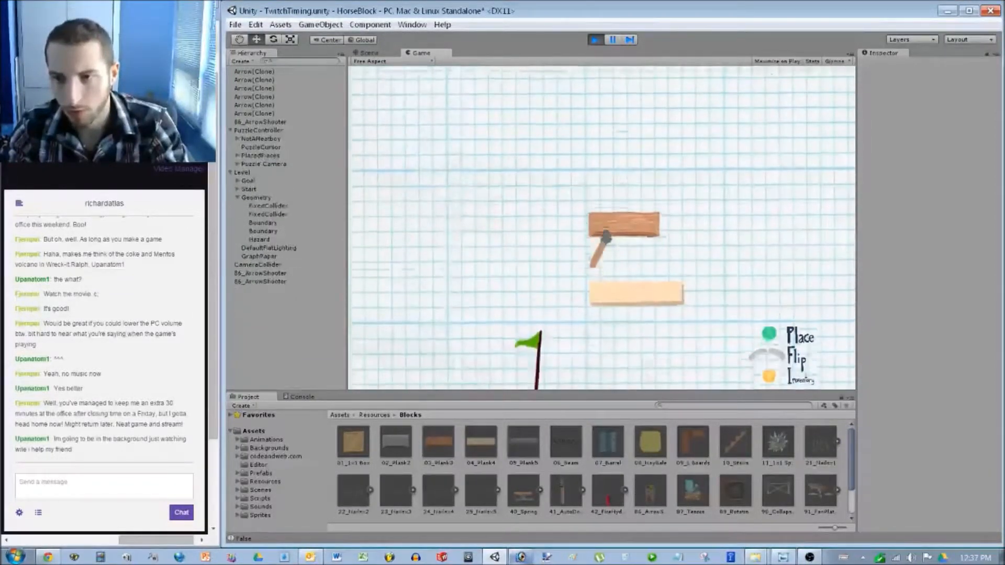
key(Right)
middle_drag(576, 325, 688, 107)
key(ctrl+shift+p)
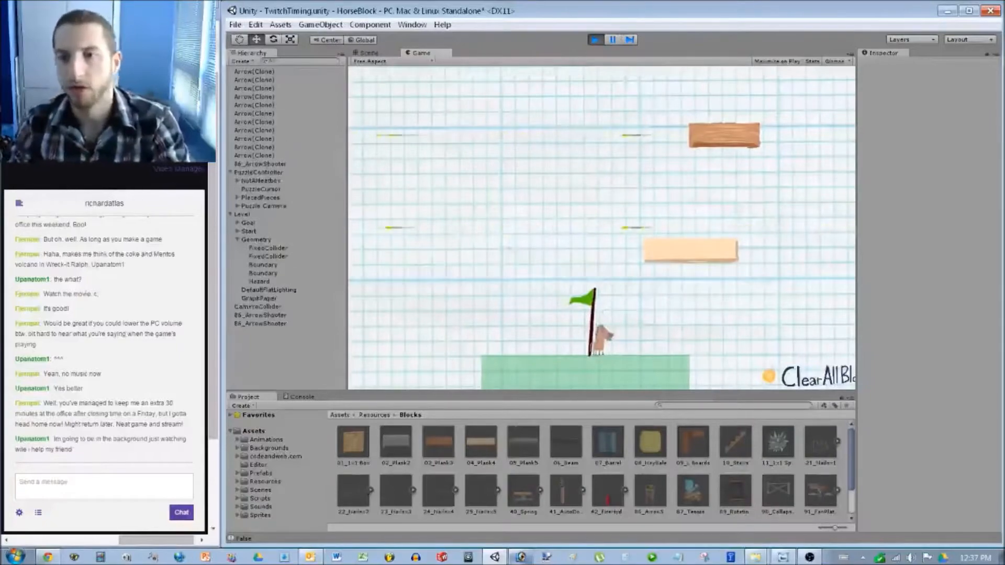
key(ctrl+p)
scroll(602, 225, up, 7)
middle_drag(602, 183, 667, 270)
scroll(608, 226, up, 7)
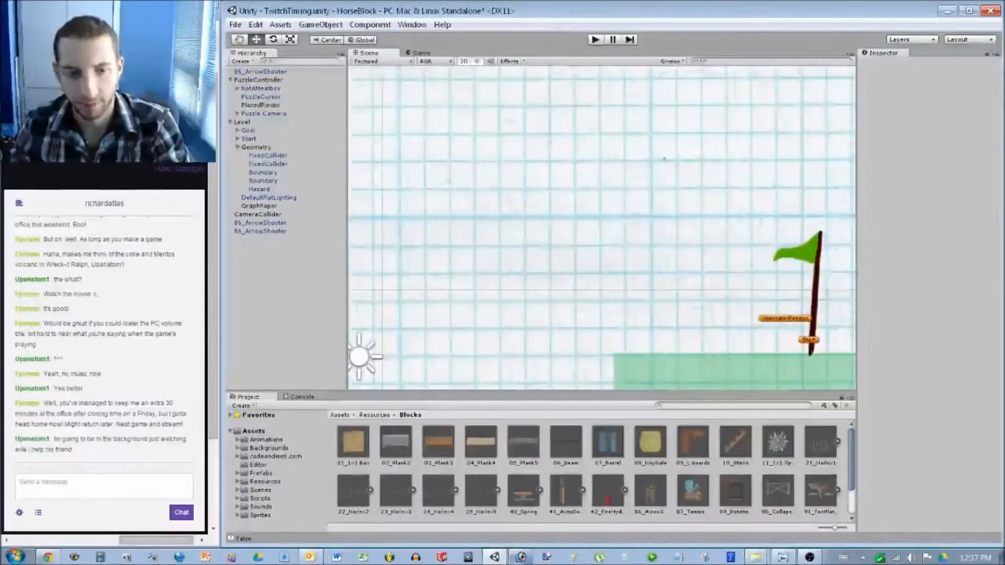
scroll(598, 226, down, 2)
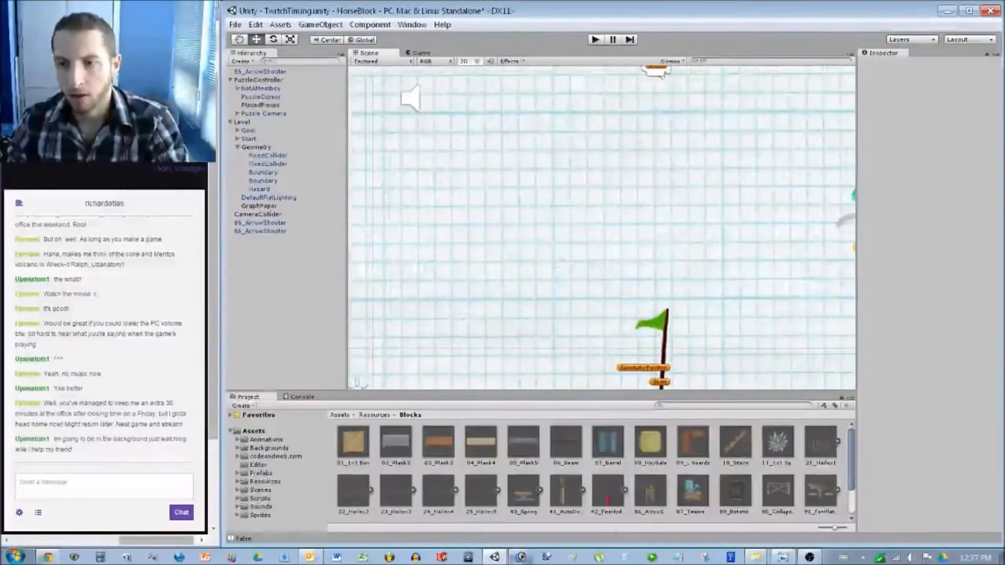
scroll(602, 228, down, 2)
key(ctrl+p)
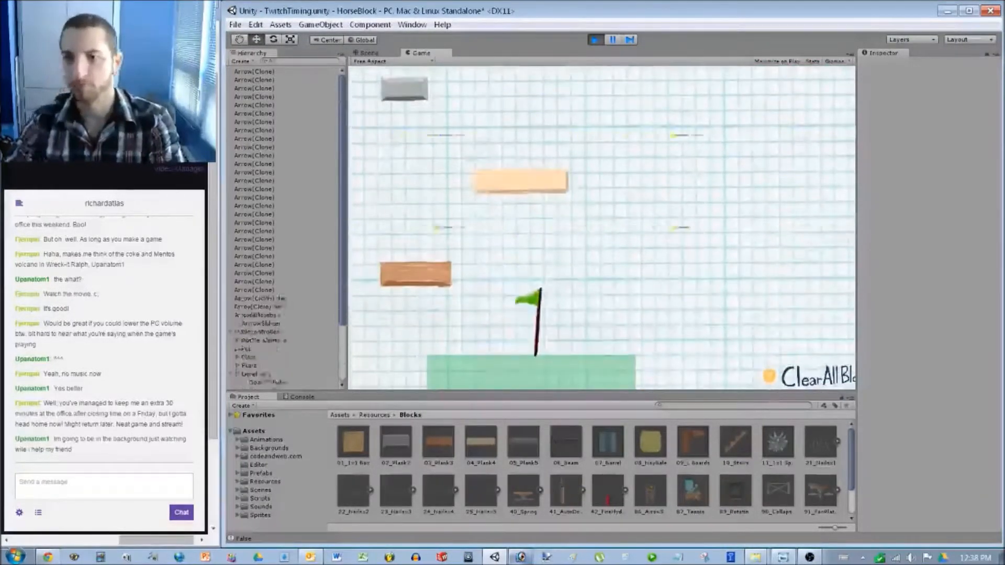
key(ctrl+p)
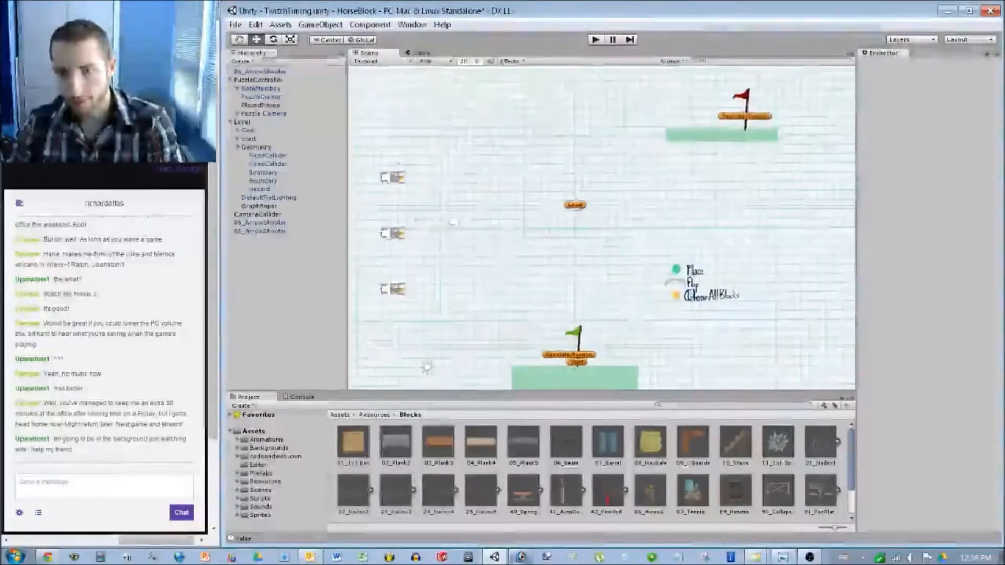
Drag one arrow shooter upward above the others in the Scene view.
scroll(388, 100, up, 5)
scroll(602, 230, up, 3)
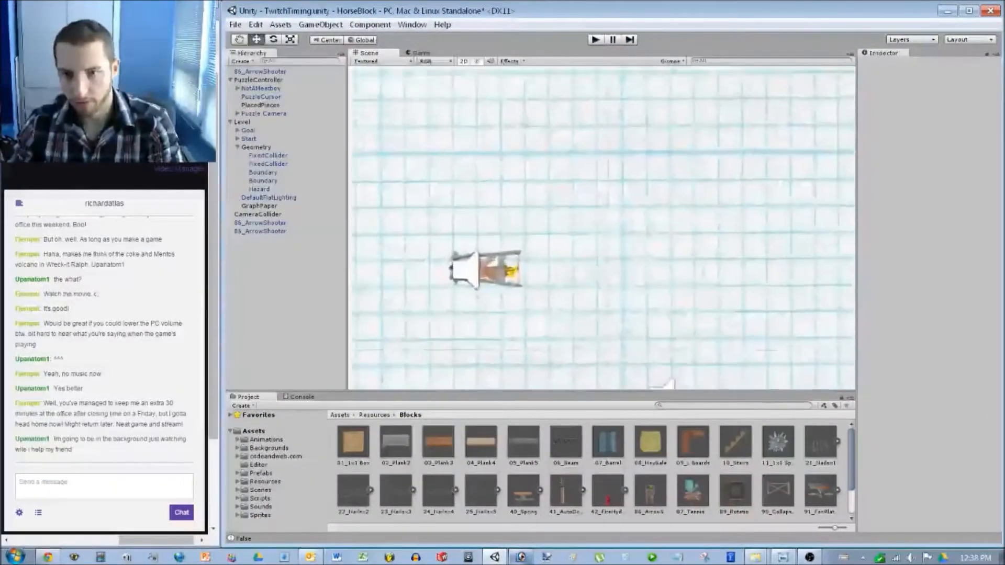
middle_drag(427, 303, 731, 347)
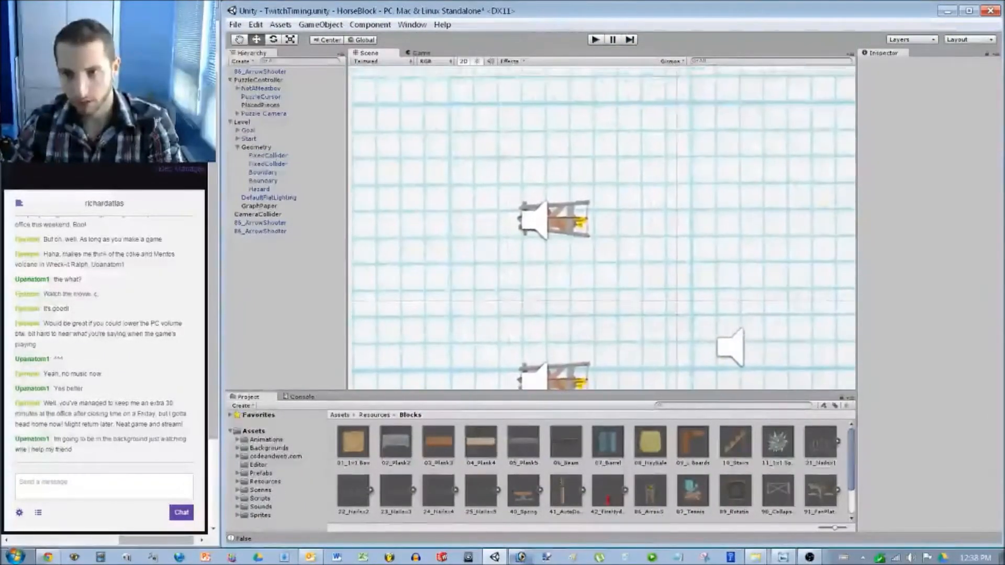
click(259, 206)
scroll(631, 191, up, 5)
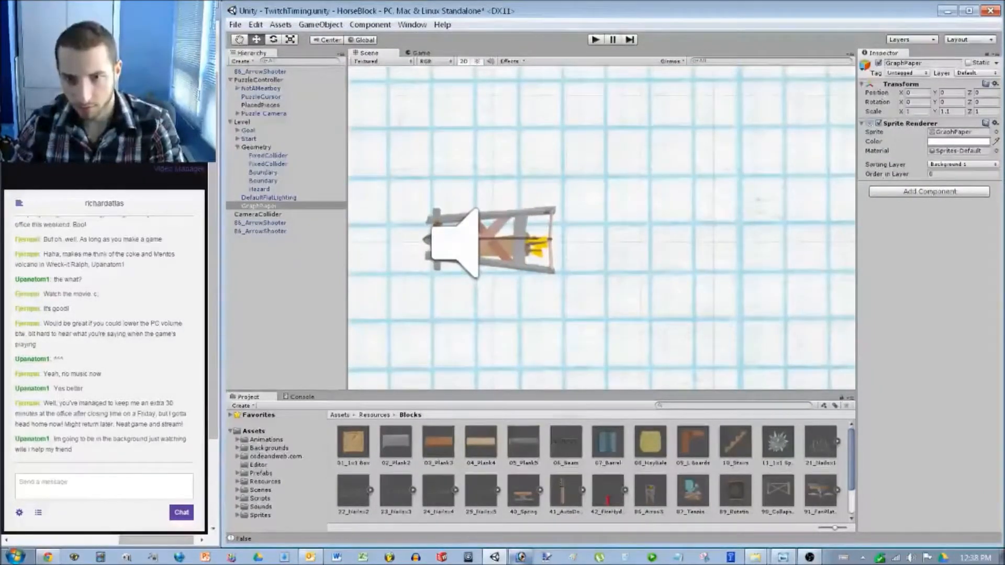
click(489, 241)
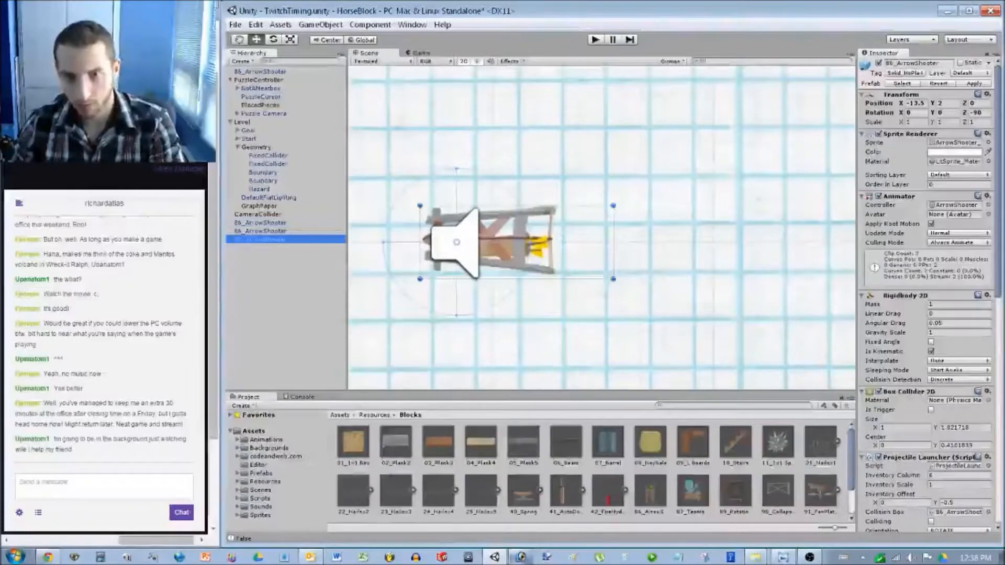
drag(490, 241, 456, 92)
Set that shooter's Position Y to 6 and deselect it.
scroll(457, 92, down, 5)
scroll(512, 335, down, 5)
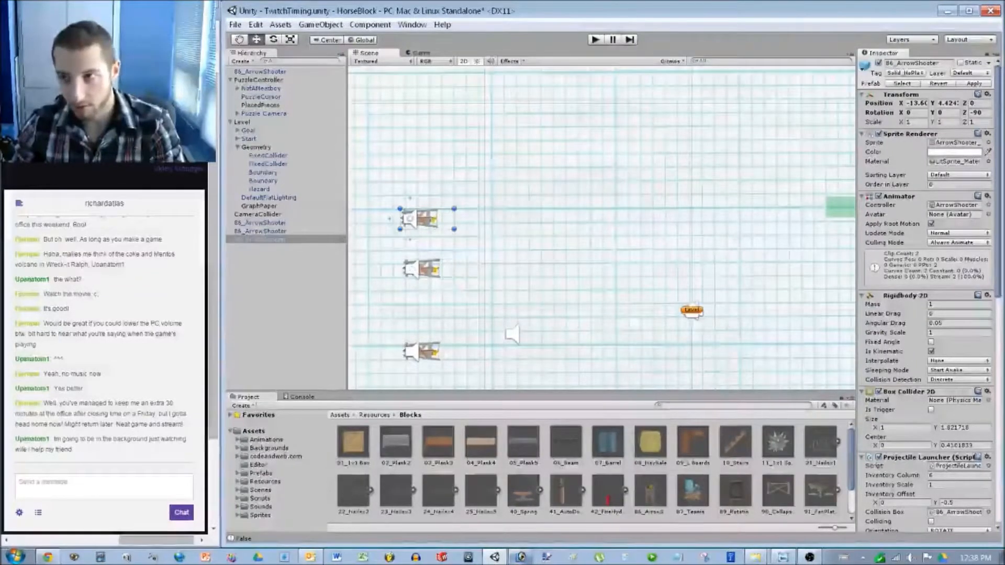
click(948, 103)
text(6)
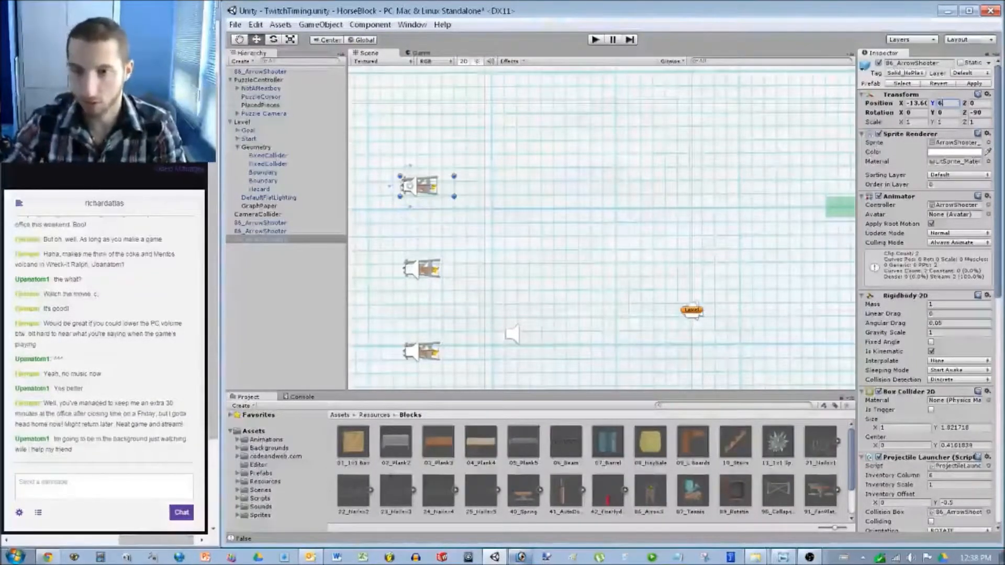
middle_drag(520, 325, 434, 299)
scroll(460, 288, down, 2)
scroll(586, 228, down, 2)
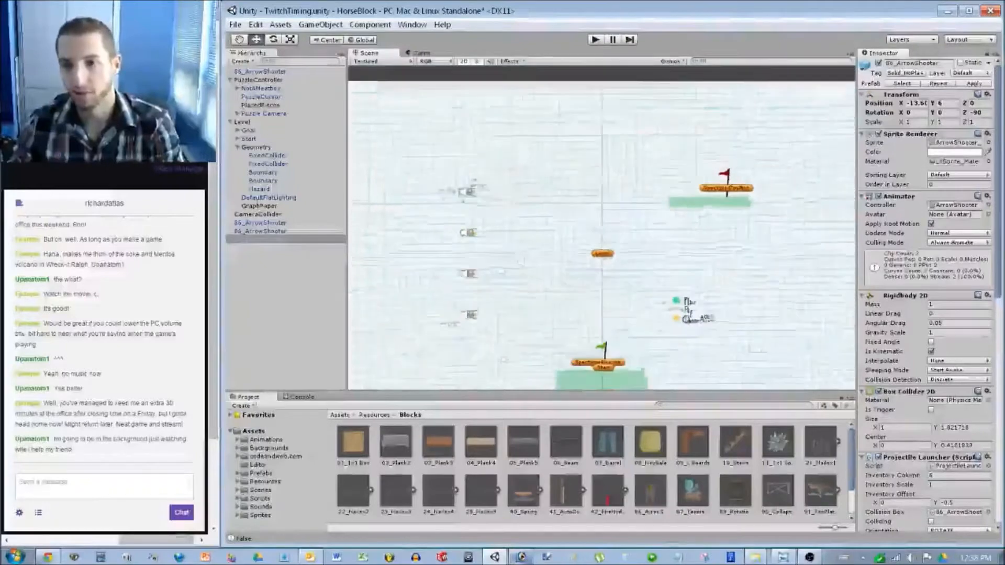
click(491, 275)
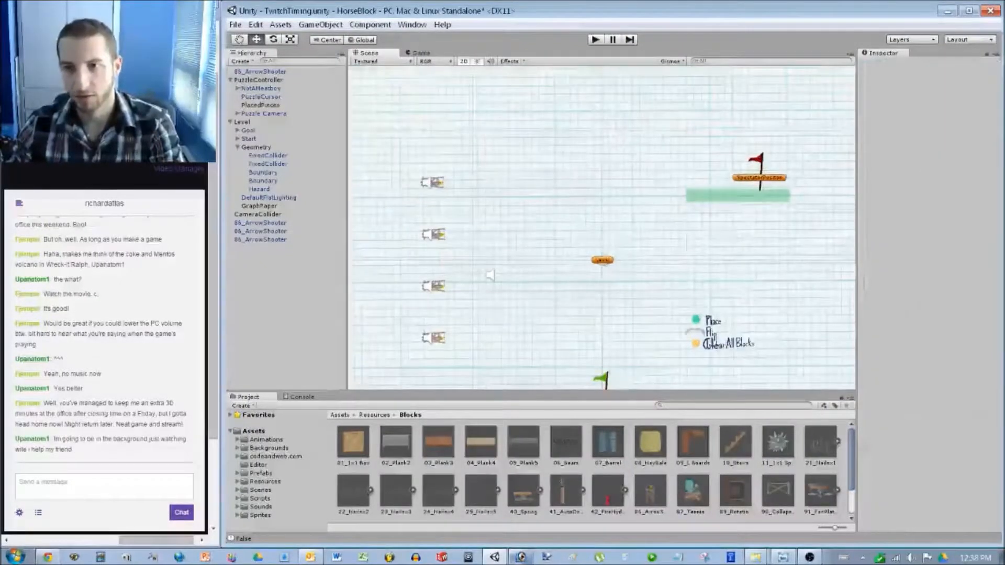
key(ctrl+p)
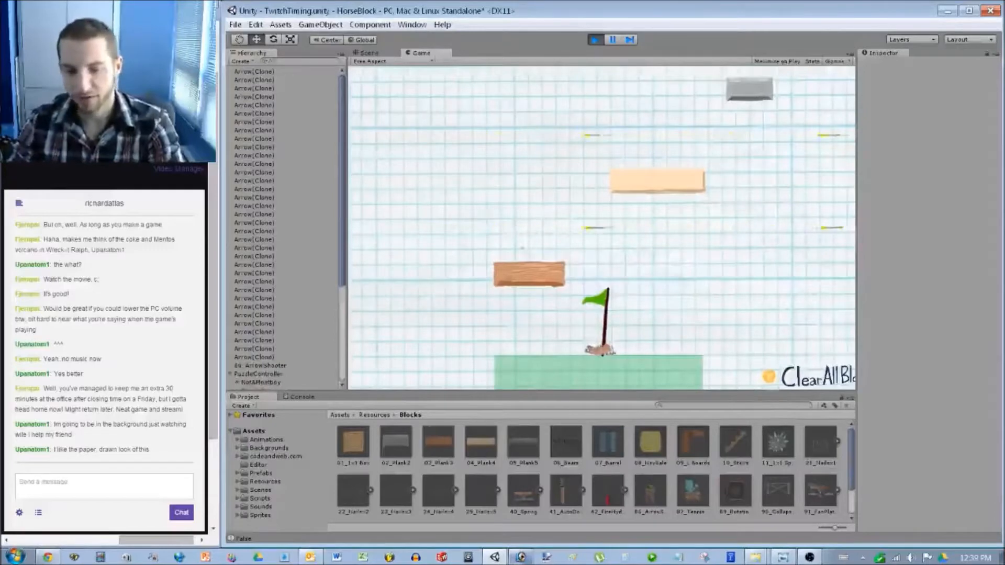
key(i)
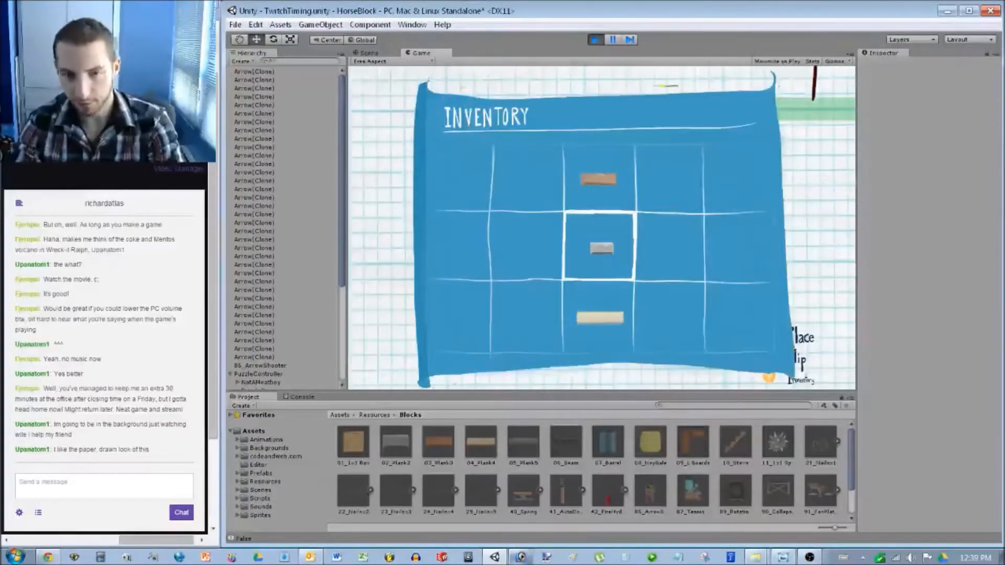
key(ctrl+p)
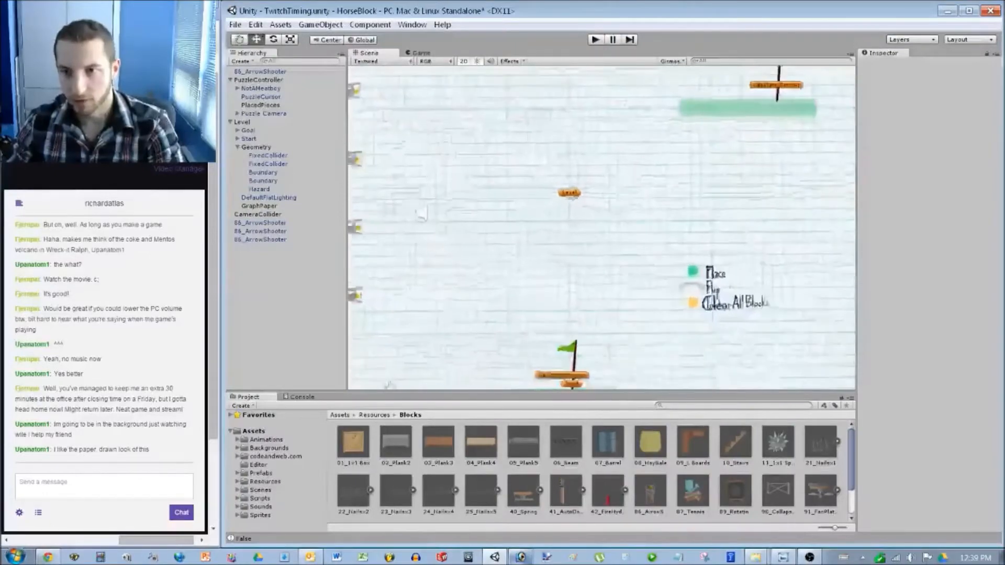
Set the upper green platform's FixedCollider to Position Y 4.
double_click(269, 164)
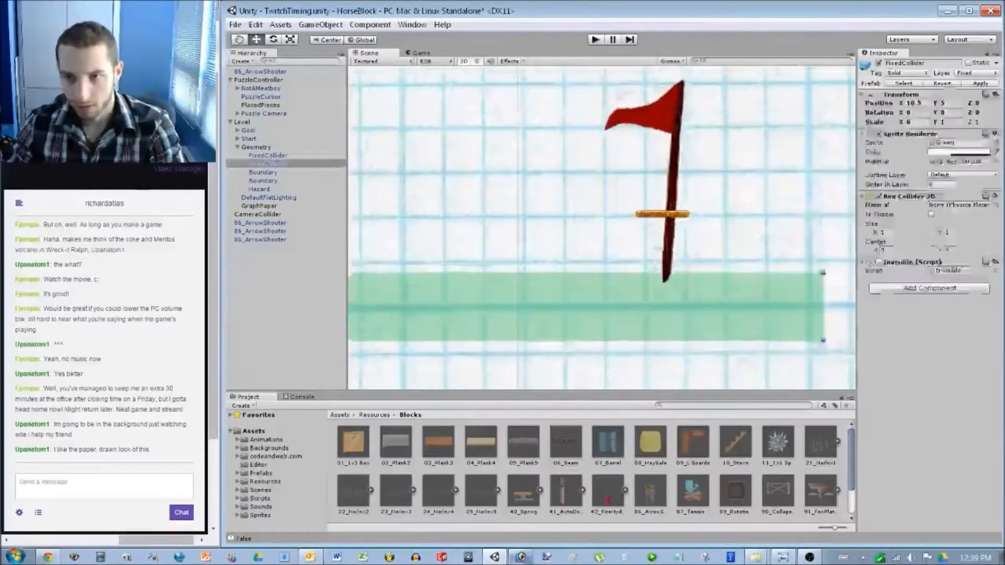
click(915, 103)
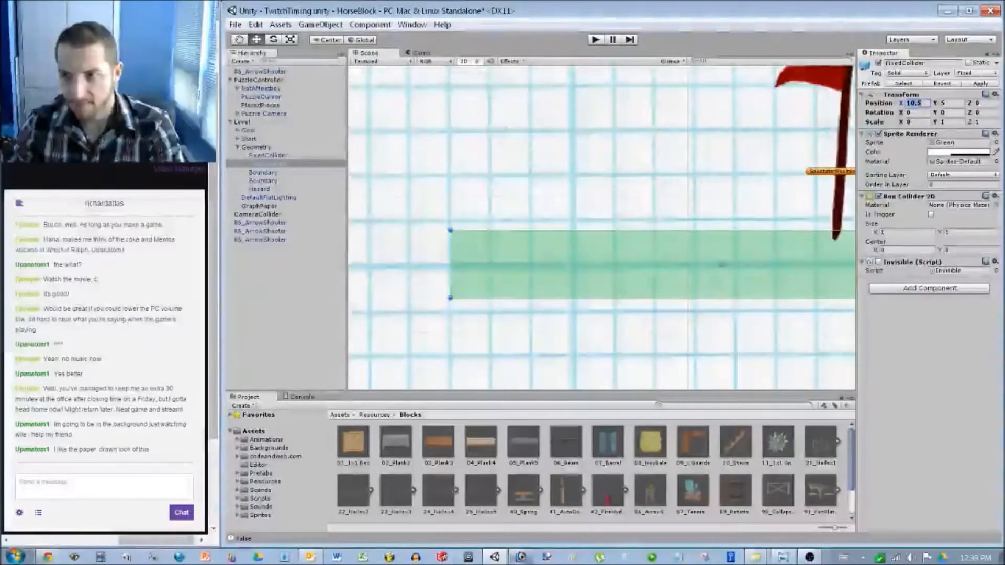
key(Tab)
text(4)
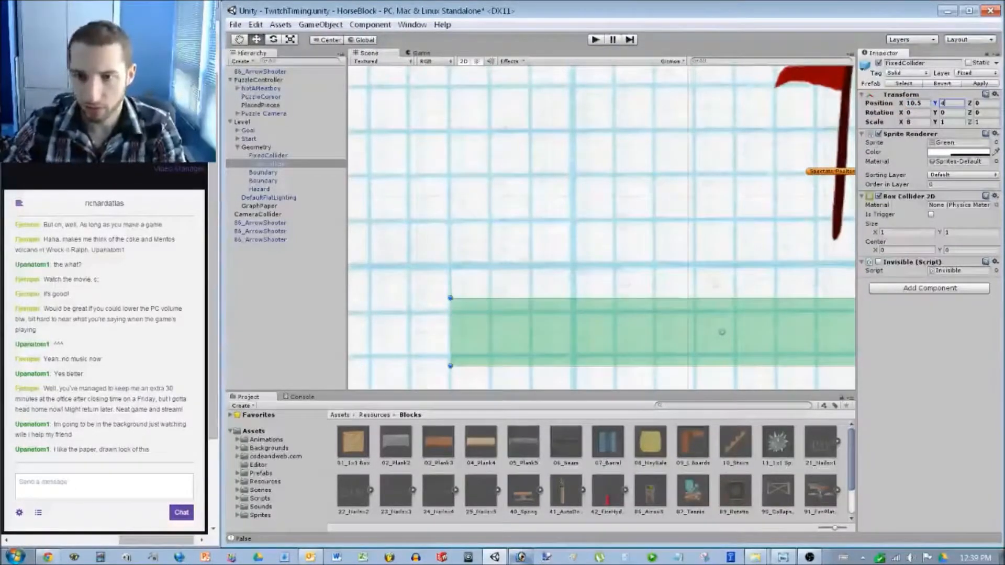
scroll(602, 225, down, 5)
Lower the goal flag down onto the platform.
click(690, 197)
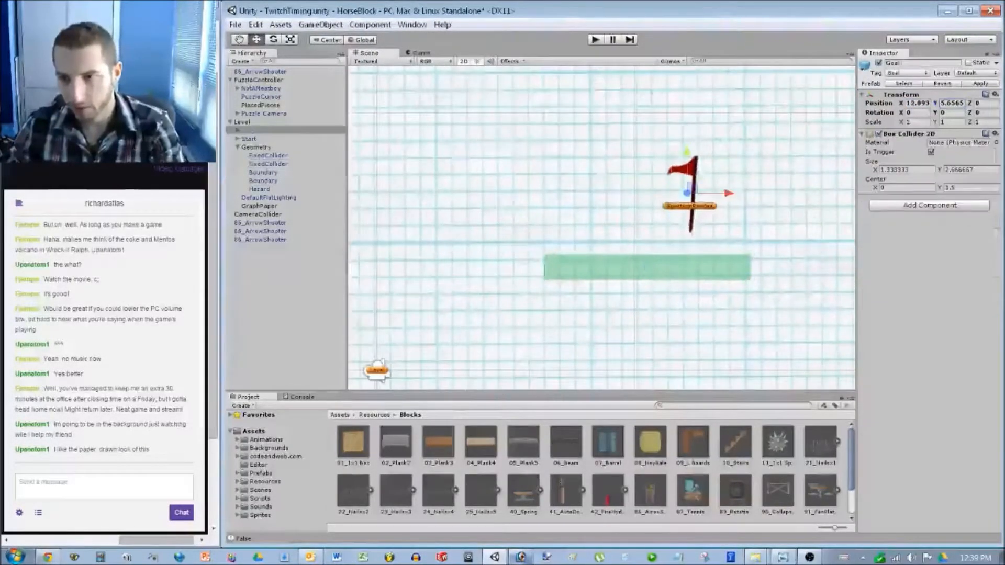
drag(686, 152, 686, 172)
scroll(686, 172, down, 6)
middle_drag(687, 172, 850, 173)
Set the top arrow shooter's Position Y to 5 and clear the selection.
scroll(850, 173, up, 3)
middle_drag(400, 217, 601, 219)
scroll(601, 218, up, 10)
click(607, 200)
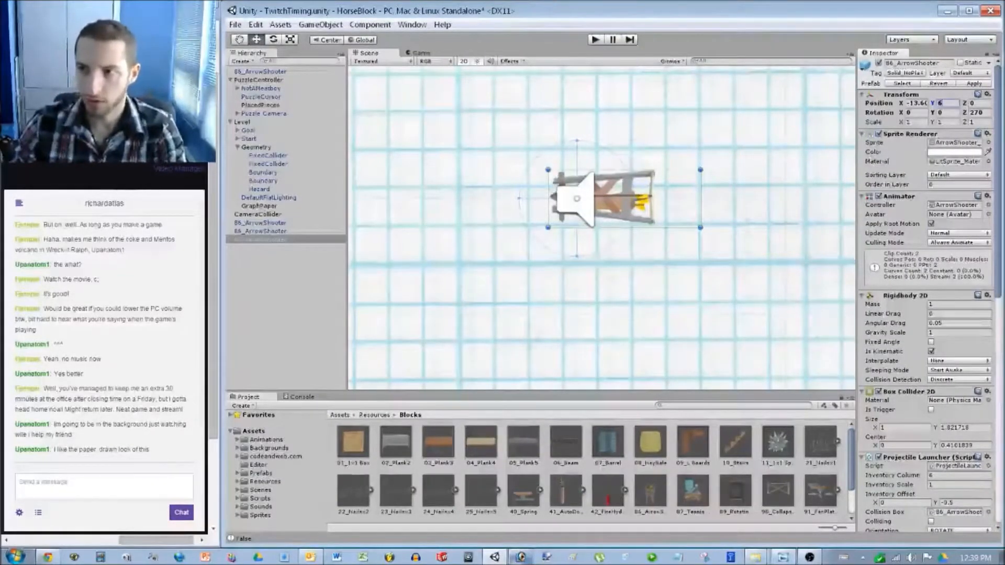
text(5)
scroll(602, 228, down, 8)
middle_drag(602, 228, 420, 163)
scroll(518, 310, down, 8)
click(404, 317)
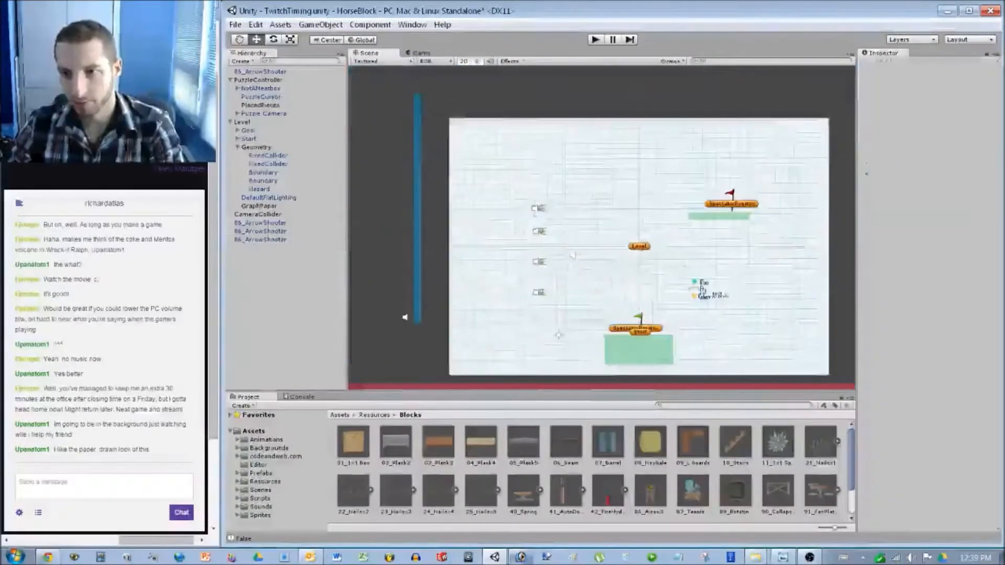
key(ctrl+p)
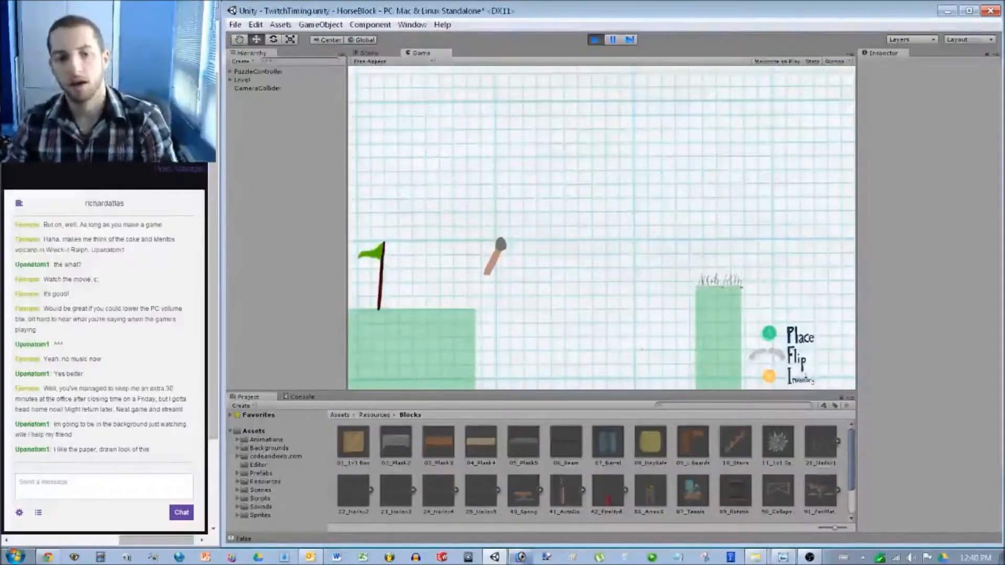
key(ctrl+p)
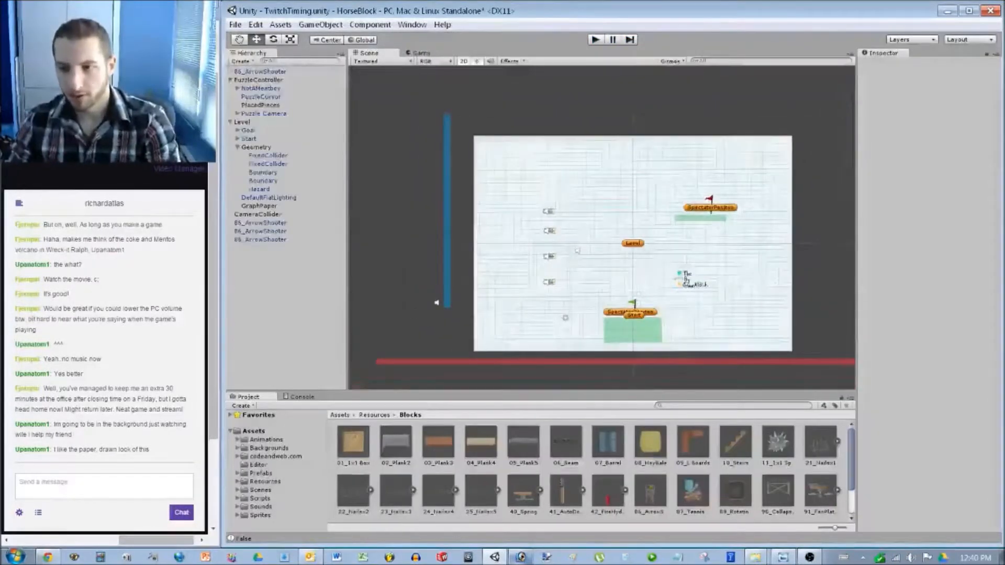
scroll(680, 283, up, 5)
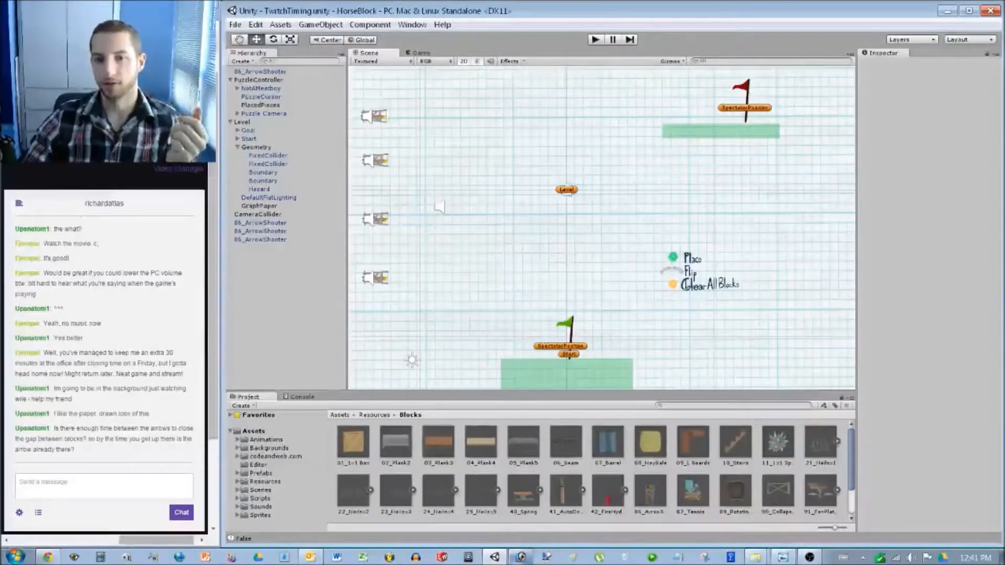
Select all four arrow shooters and set their Projectile Launcher Interval to 0.5.
click(261, 223)
shift+click(261, 239)
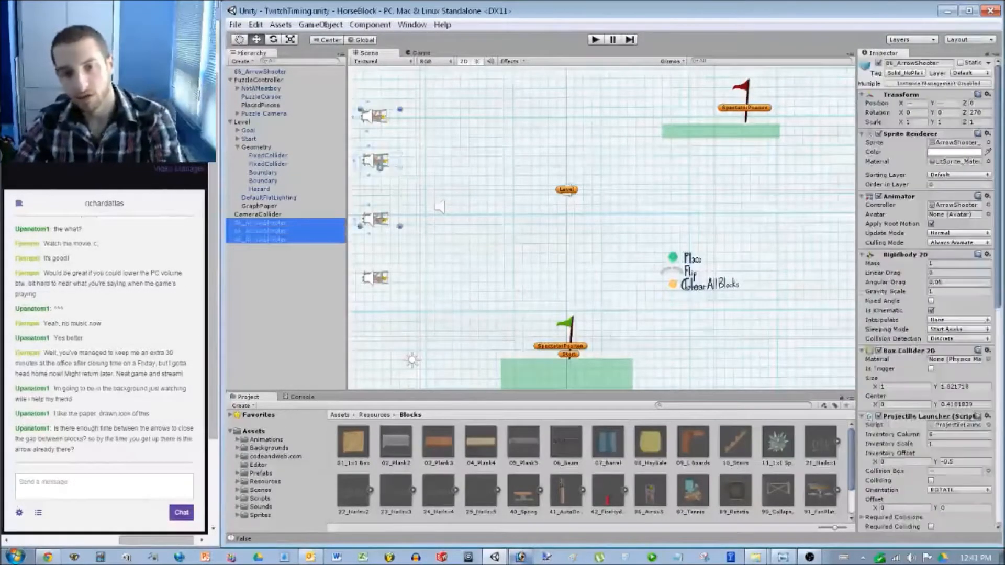
ctrl+click(260, 71)
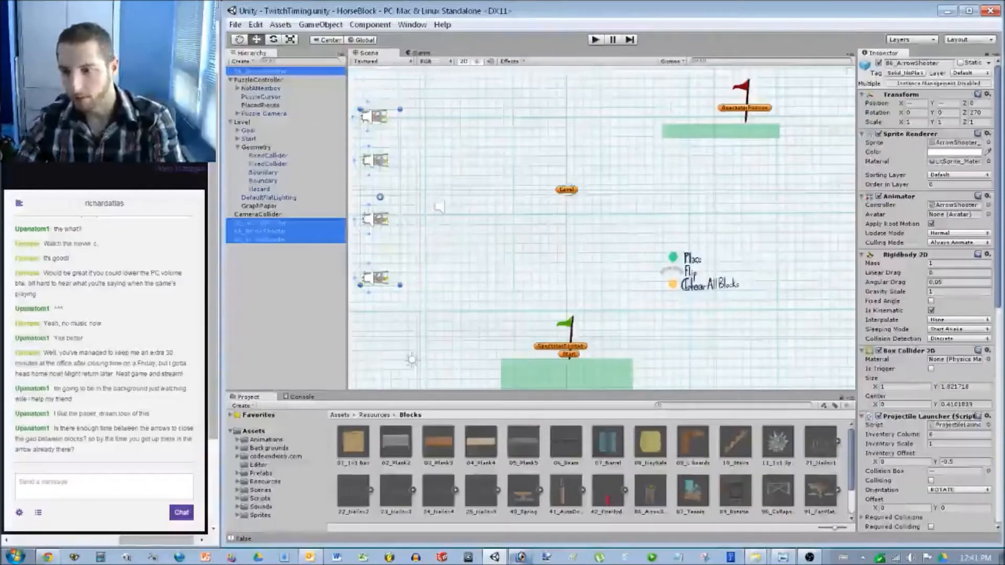
scroll(929, 293, down, 5)
click(931, 422)
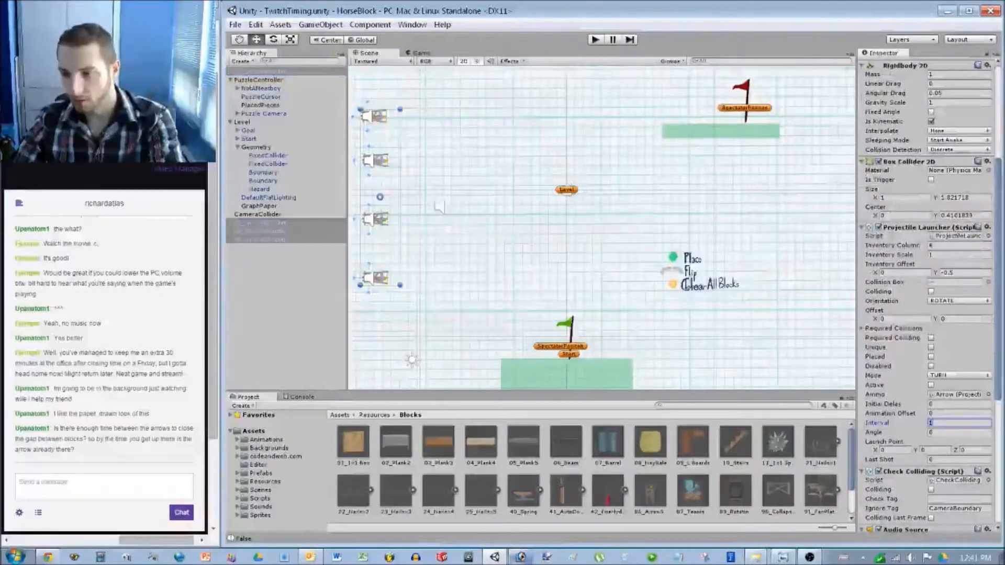
text(0.5)
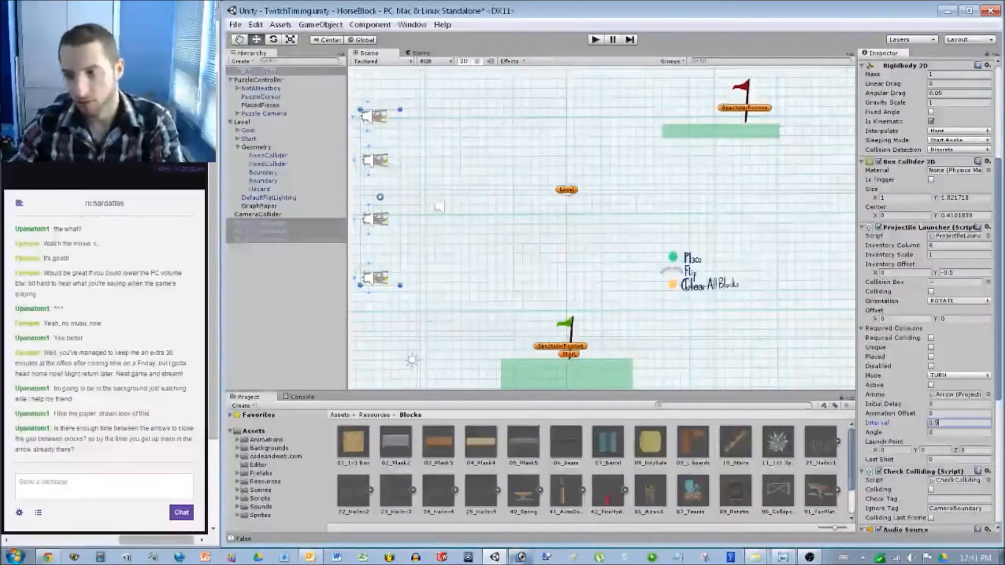
click(697, 209)
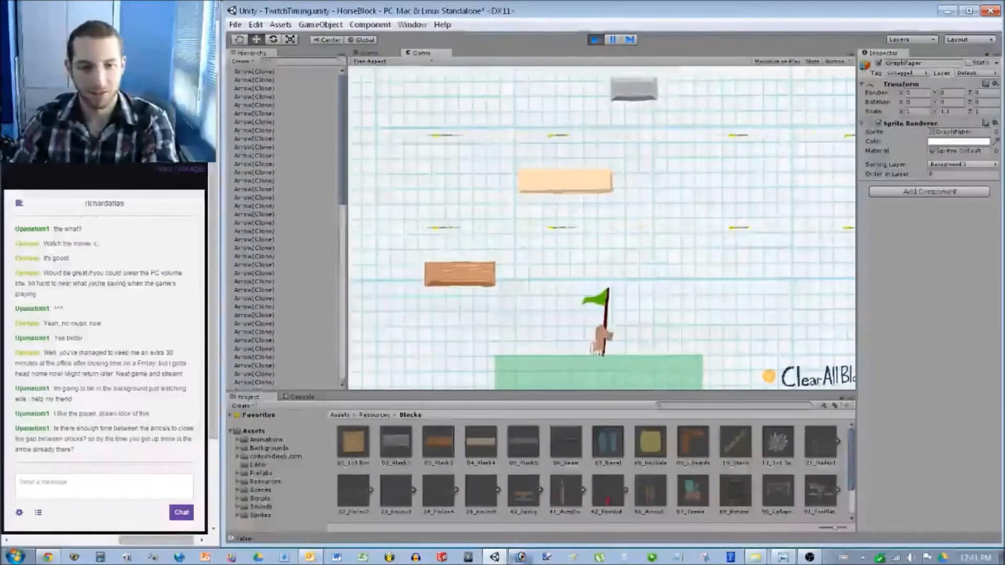
Stop Play mode, select all four ArrowShooters and start editing their shared Interval field.
key(ctrl+p)
click(260, 223)
shift+click(261, 240)
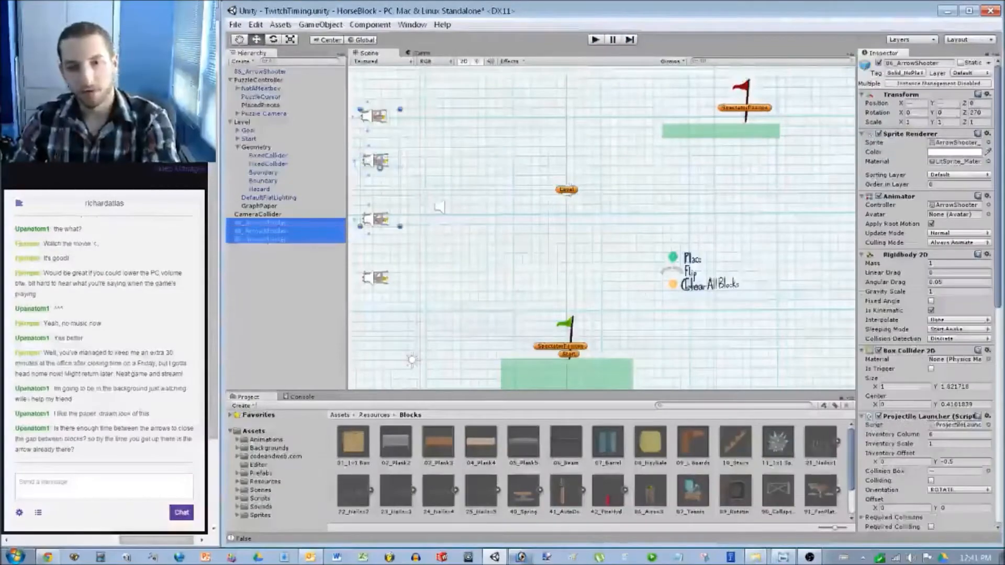
ctrl+click(260, 71)
scroll(930, 293, down, 8)
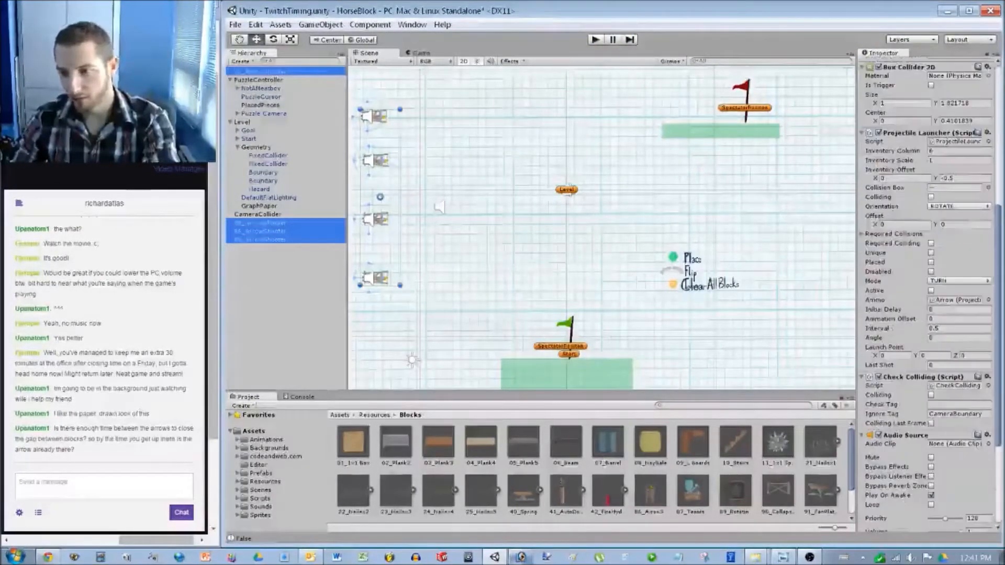
click(942, 329)
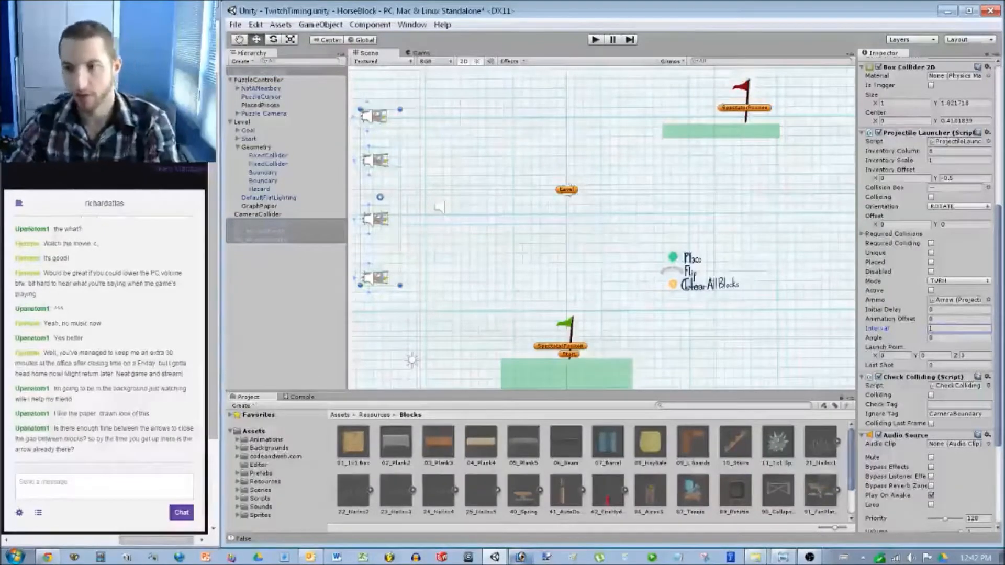
Deselect the shooters, then run and stop a play-test of the arrow timing.
click(439, 207)
key(ctrl+p)
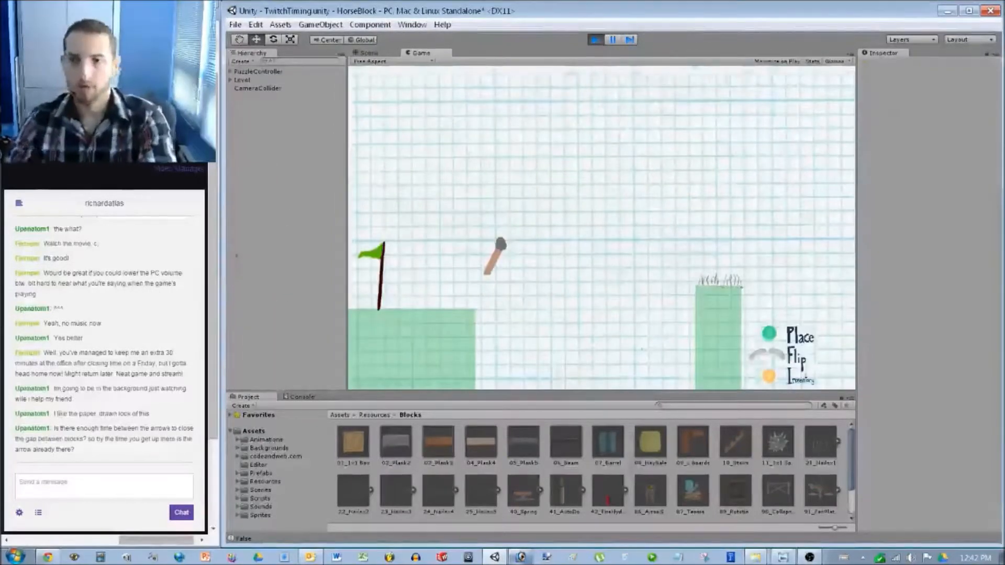
key(ctrl+p)
scroll(501, 215, down, 3)
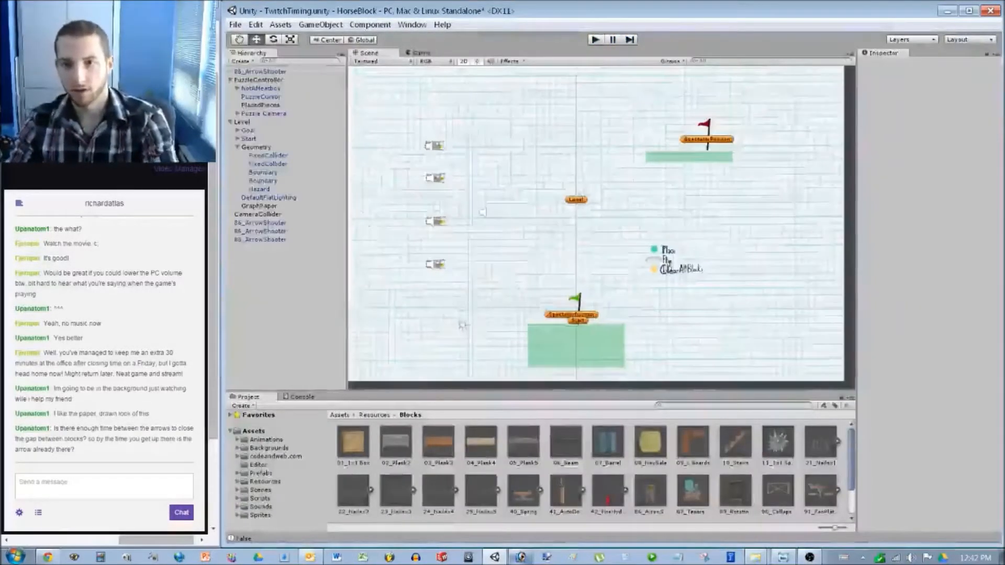
scroll(457, 210, up, 4)
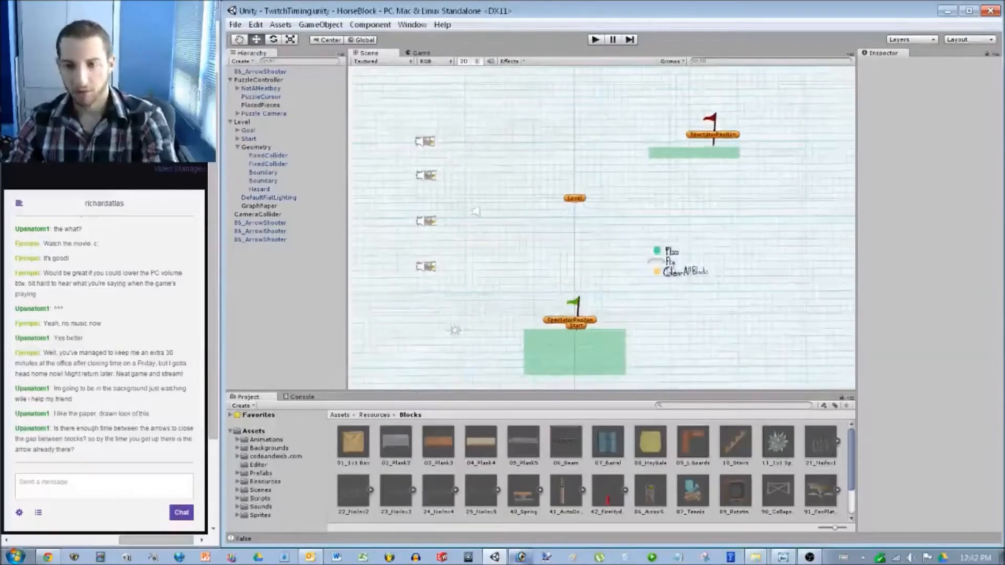
scroll(420, 204, up, 2)
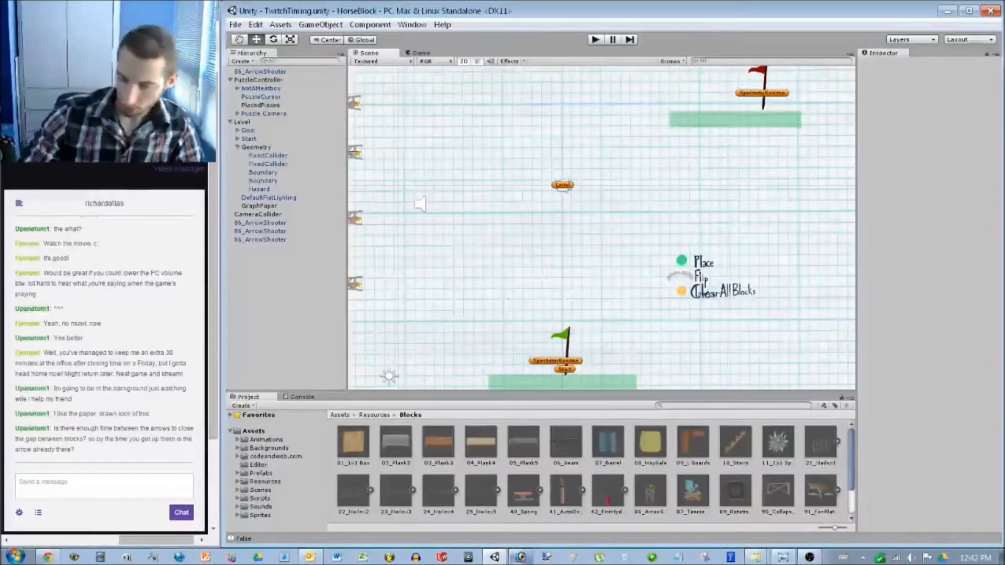
scroll(495, 215, down, 3)
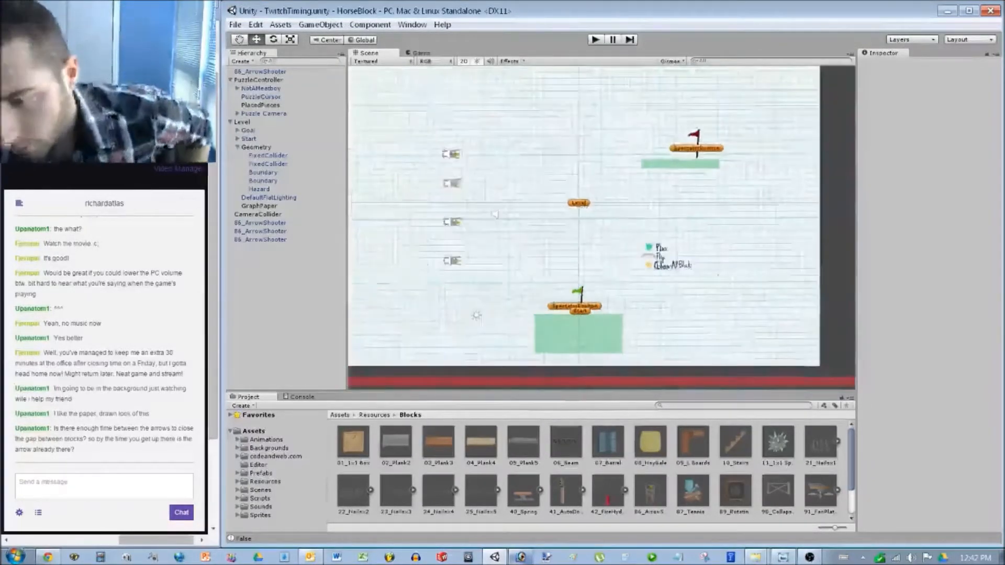
scroll(496, 214, down, 1)
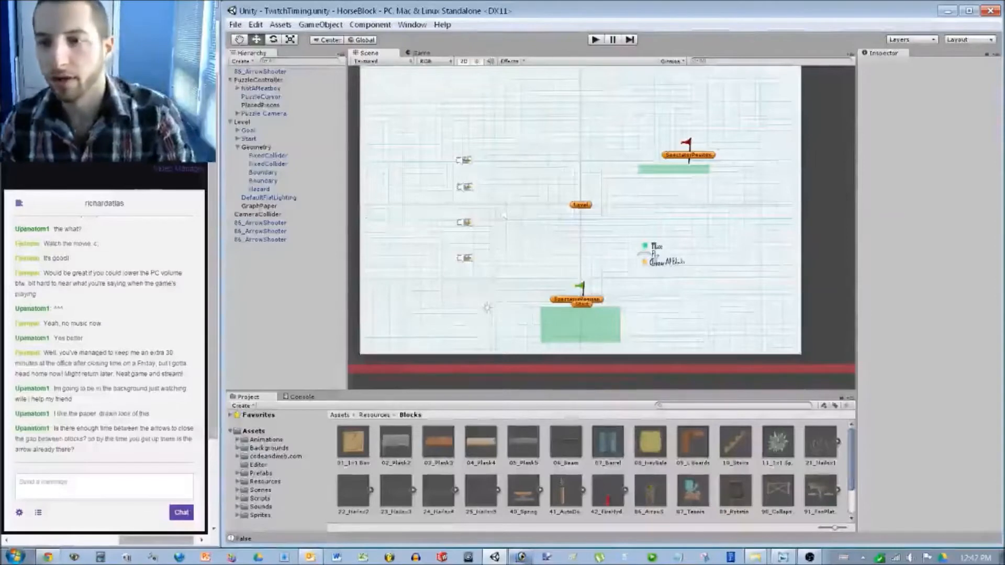
scroll(504, 216, up, 3)
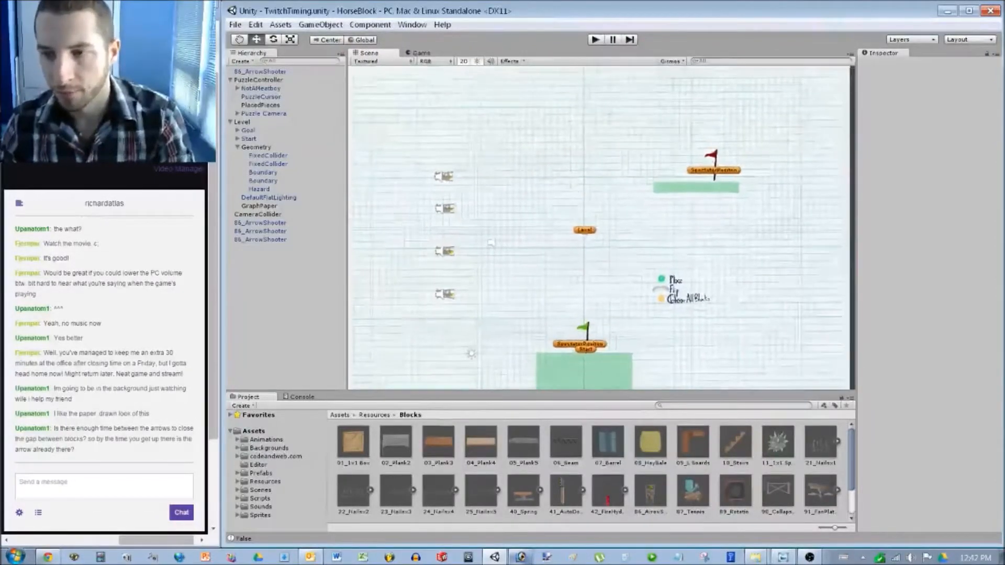
scroll(491, 243, up, 1)
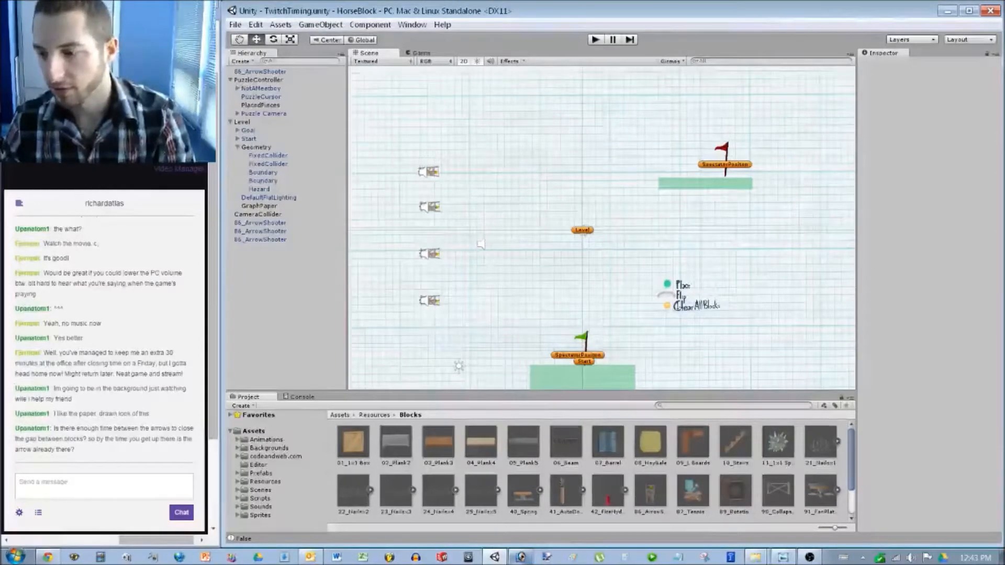
scroll(602, 227, down, 5)
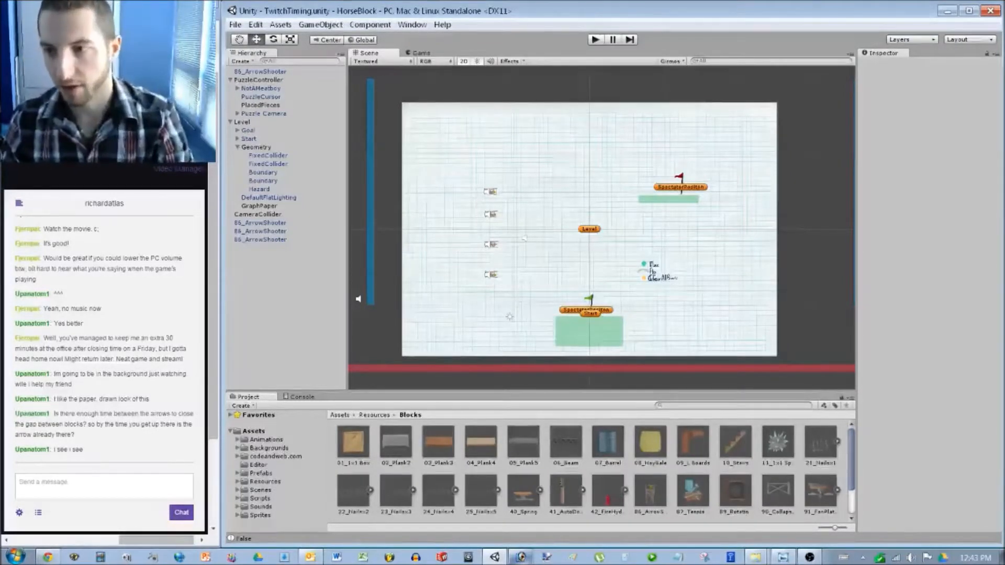
Wipe the old Photoshop sketch to blank white and drop the selection.
click(522, 558)
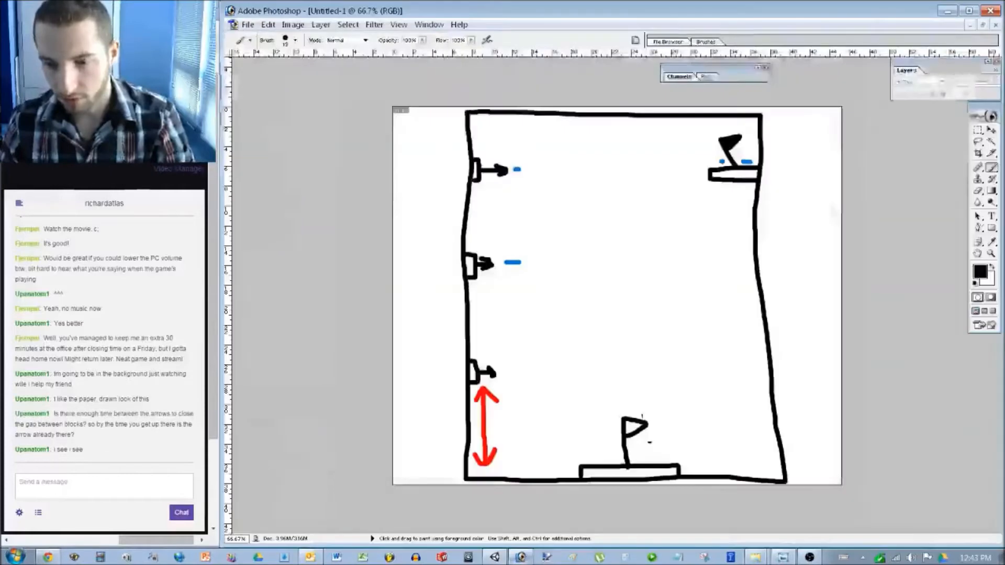
key(ctrl+a)
key(Delete)
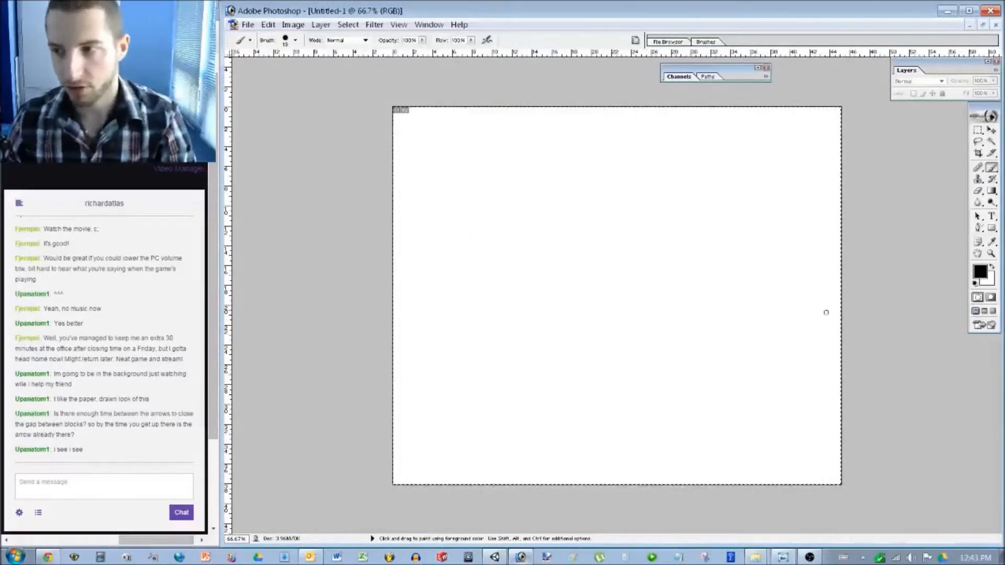
key(m)
key(ctrl+d)
Enlarge the canvas to a height of 50 and fit it in the window.
click(293, 25)
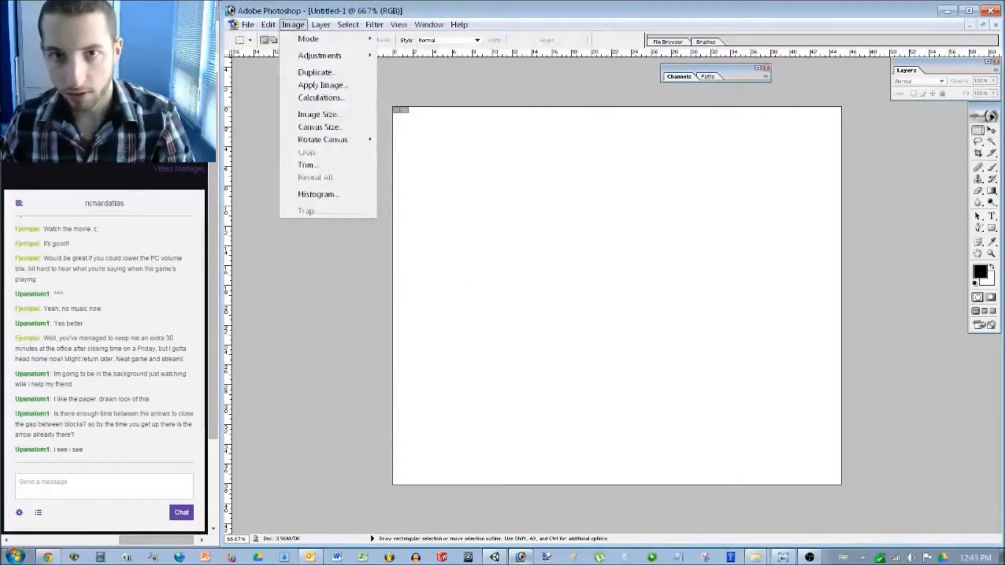
click(320, 127)
key(Tab)
text(50)
key(Return)
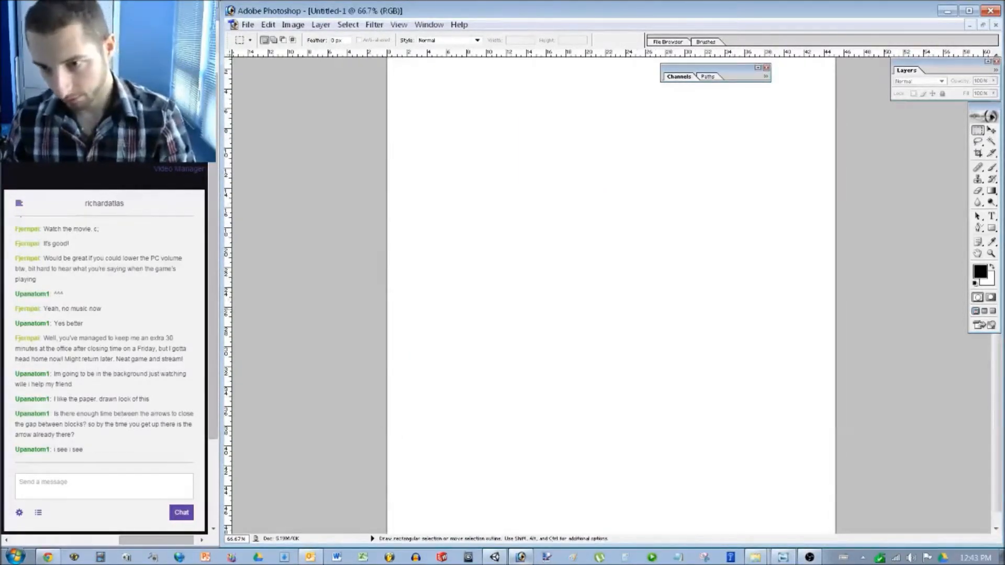
key(ctrl+0)
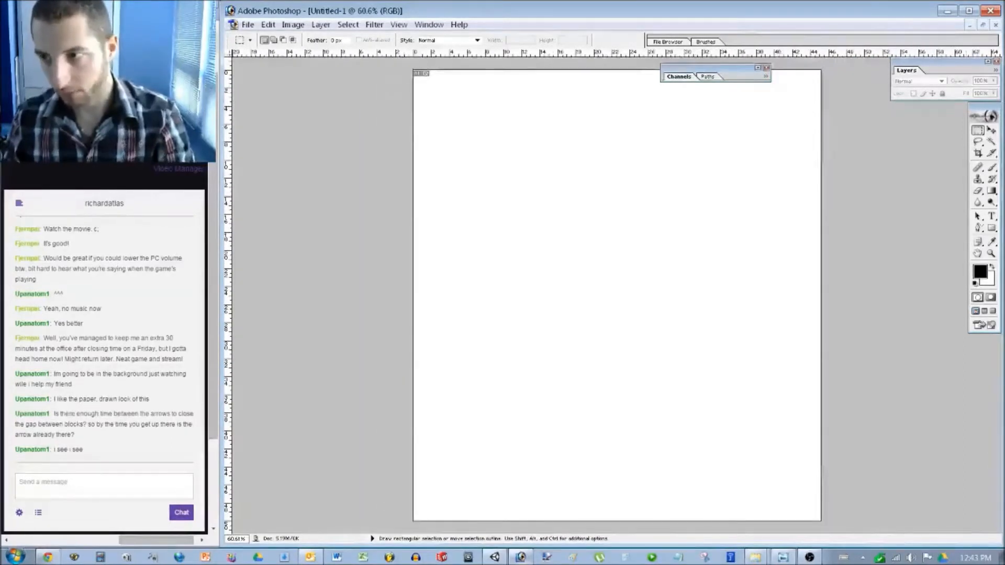
key(b)
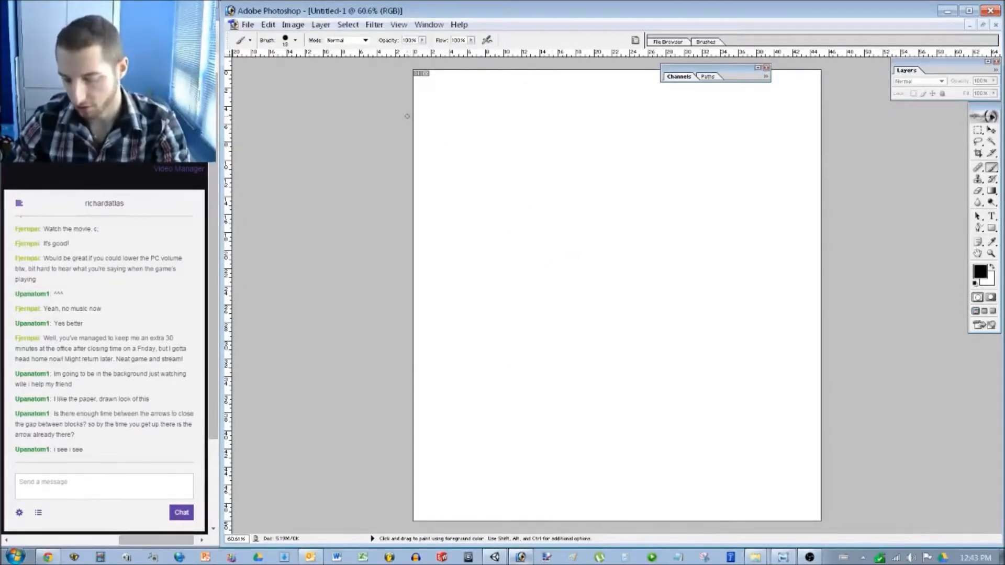
Draw the top-left block outline and the upright edge of the L-shaped wall.
mouse_move(407, 116)
mouse_down()
mouse_move(444, 116)
mouse_move(442, 206)
mouse_move(414, 209)
mouse_move(426, 110)
mouse_move(417, 90)
mouse_move(427, 97)
mouse_up()
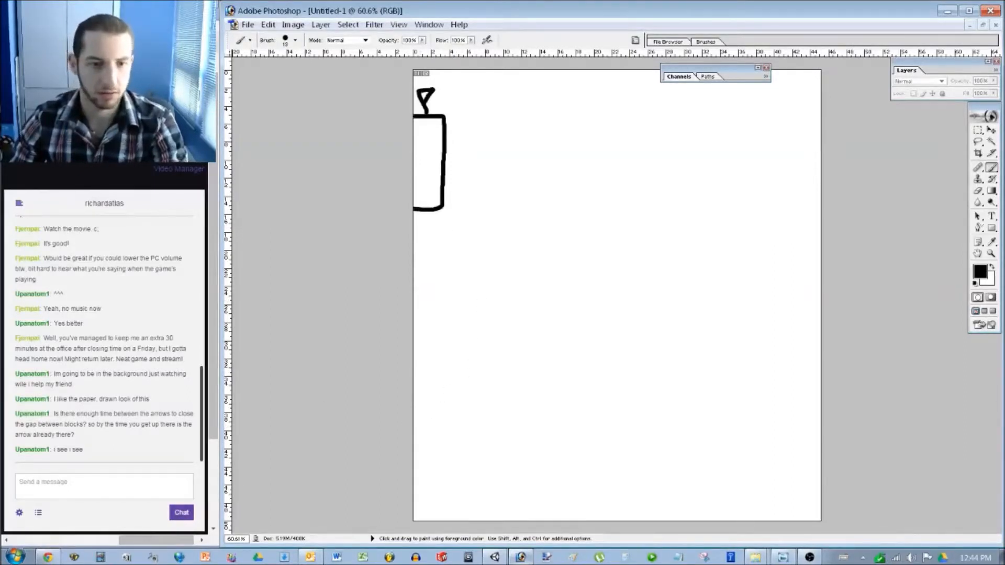
alt+scroll(617, 295, down, 5)
alt+scroll(617, 296, up, 5)
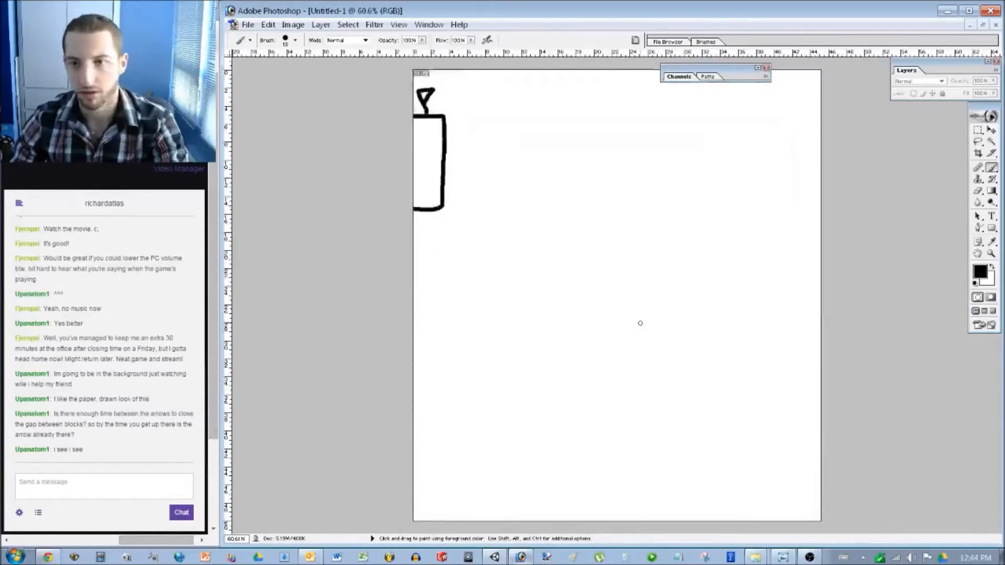
alt+scroll(642, 341, down, 1)
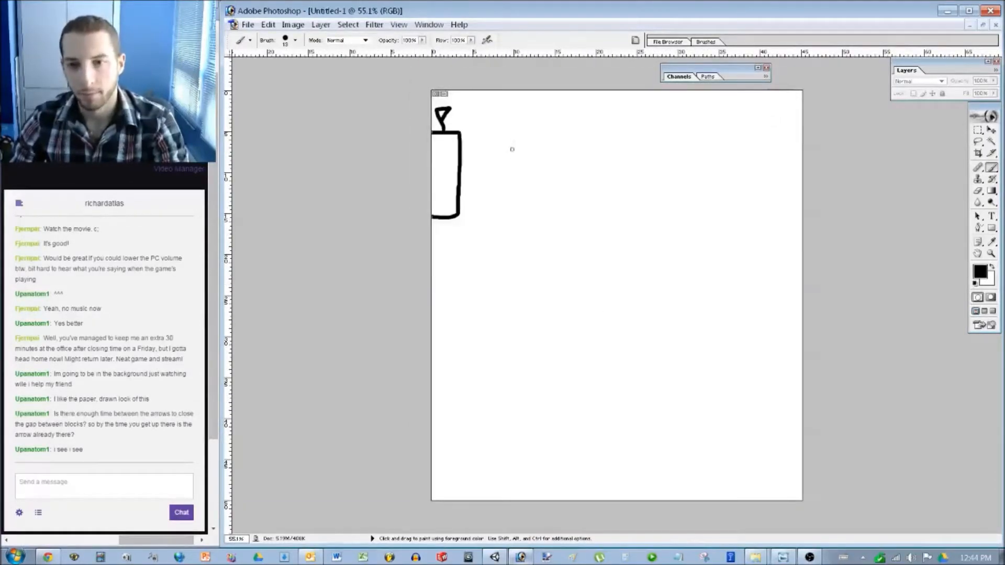
mouse_move(519, 91)
mouse_down()
mouse_move(517, 175)
mouse_move(540, 191)
mouse_move(555, 191)
mouse_move(562, 177)
mouse_move(529, 179)
mouse_move(526, 92)
mouse_move(515, 110)
mouse_move(516, 192)
mouse_move(560, 193)
mouse_up()
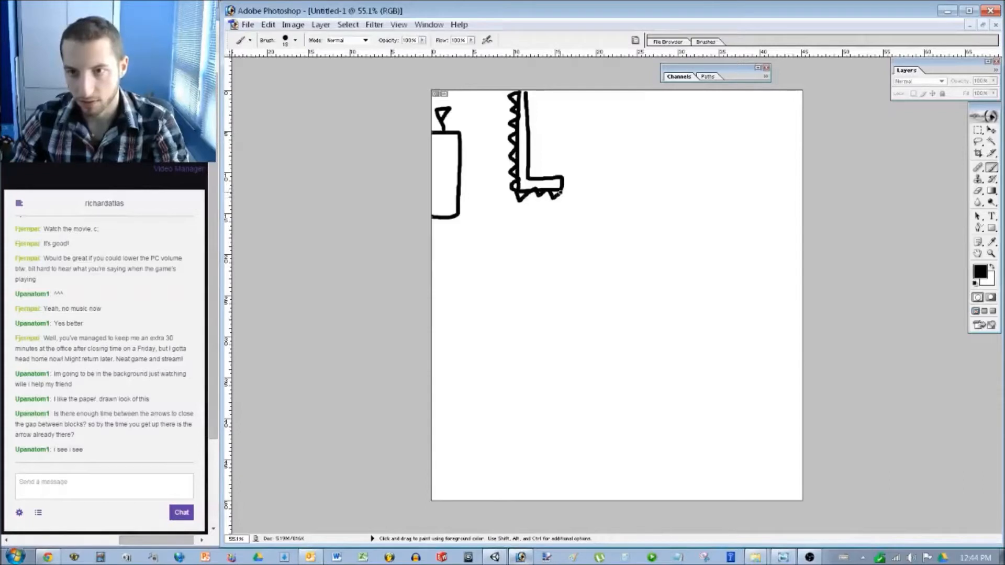
drag(519, 239, 543, 238)
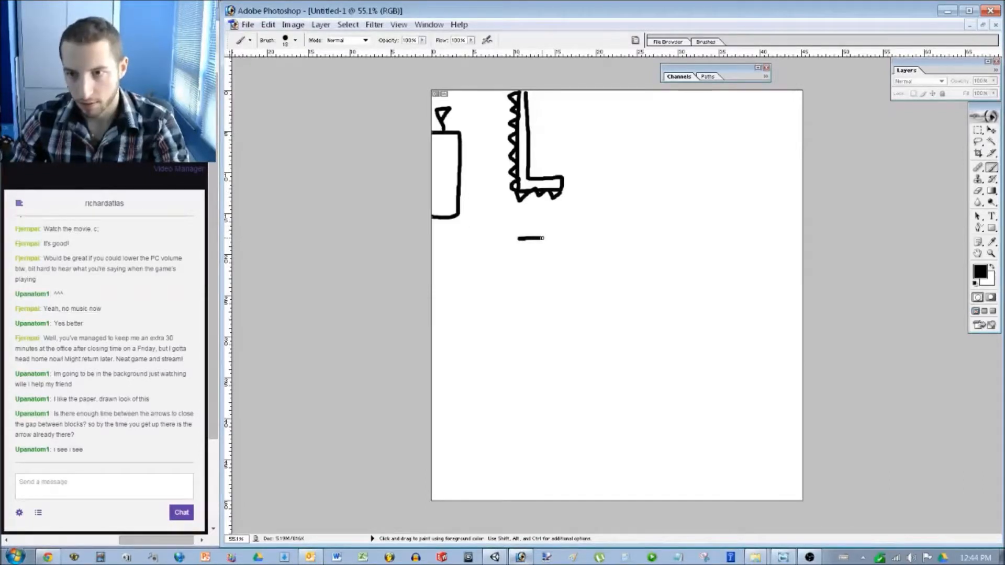
key(ctrl+z)
Add the spiked walls below the L, the tall pillar, the spiky floor and the bottom platform.
mouse_move(524, 235)
mouse_down()
mouse_move(529, 354)
mouse_move(525, 237)
mouse_move(518, 351)
mouse_up()
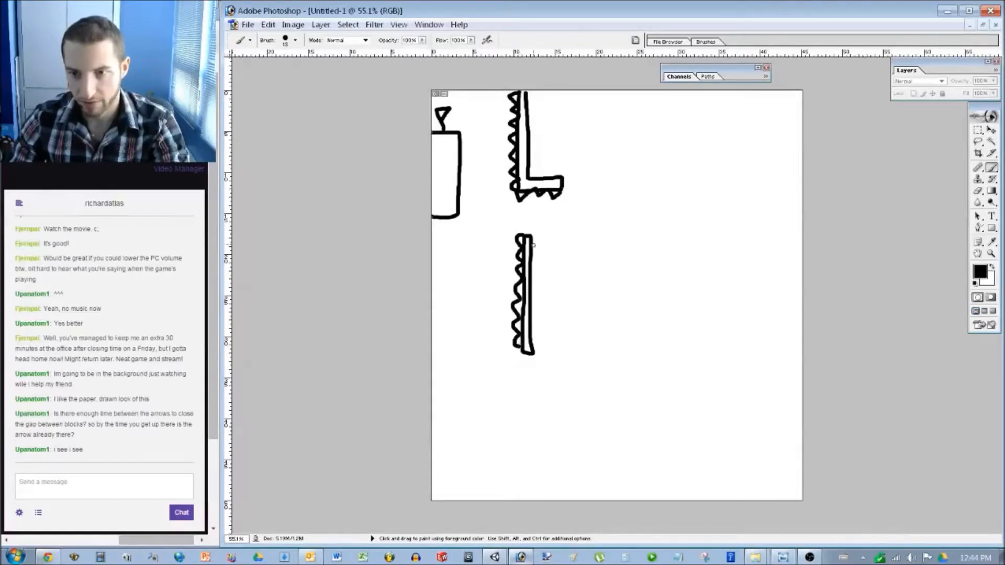
drag(541, 241, 541, 264)
drag(538, 286, 537, 350)
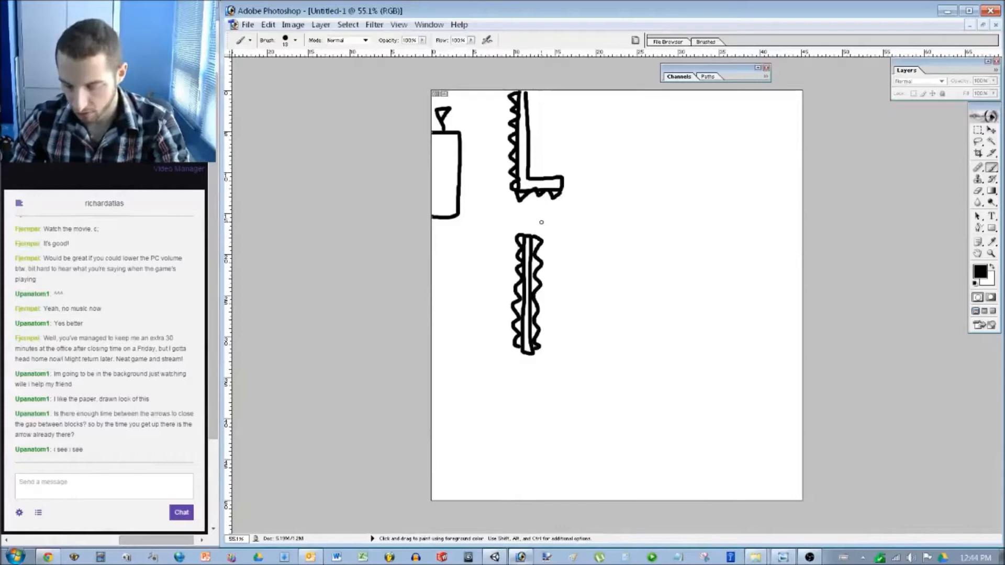
mouse_move(581, 197)
mouse_down()
mouse_move(588, 371)
mouse_move(604, 392)
mouse_move(626, 382)
mouse_move(621, 215)
mouse_move(611, 197)
mouse_move(580, 197)
mouse_up()
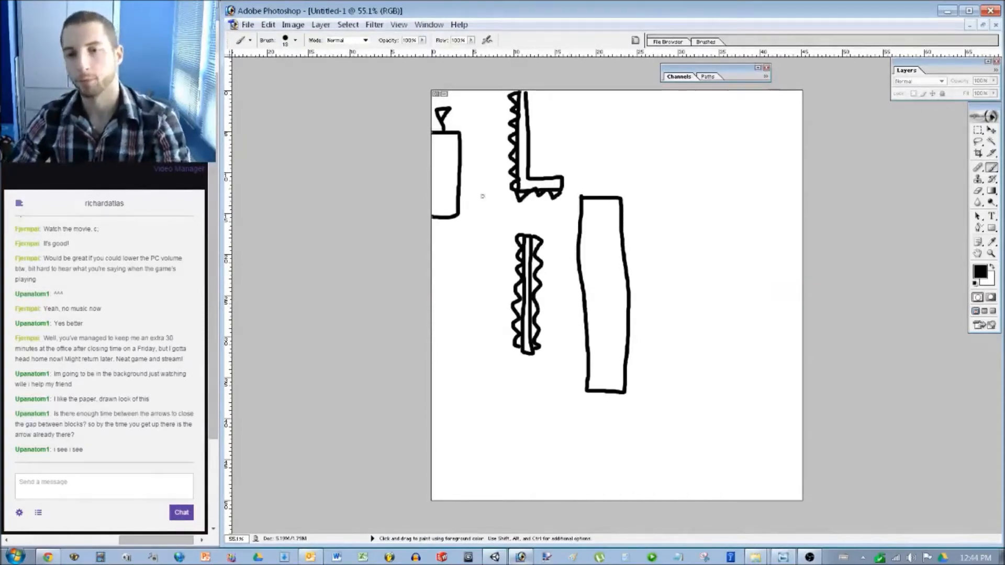
mouse_move(533, 353)
mouse_down()
mouse_move(433, 352)
mouse_move(474, 346)
mouse_move(534, 353)
mouse_move(432, 362)
mouse_up()
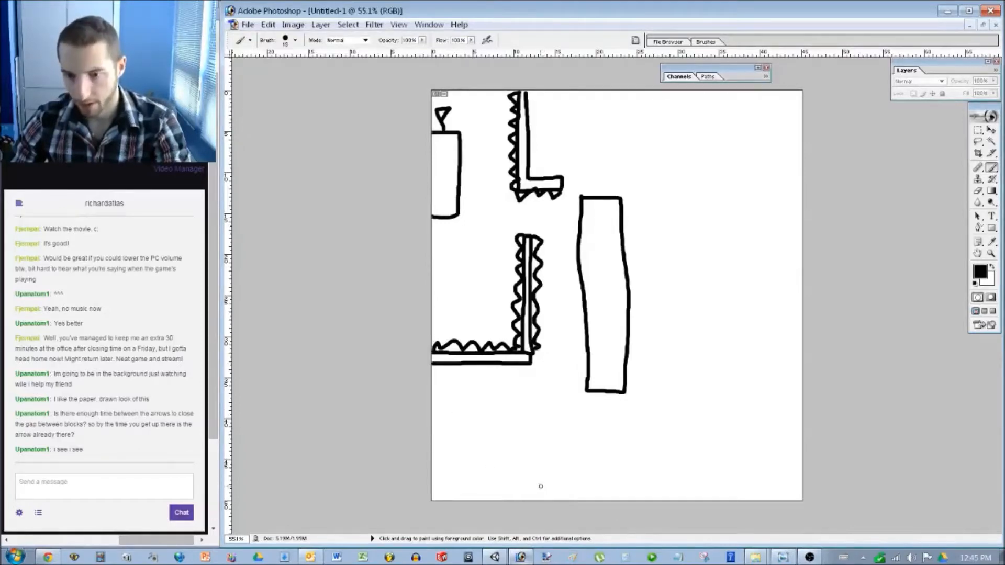
mouse_move(539, 482)
mouse_down()
mouse_move(541, 499)
mouse_move(661, 479)
mouse_move(775, 478)
mouse_move(776, 492)
mouse_up()
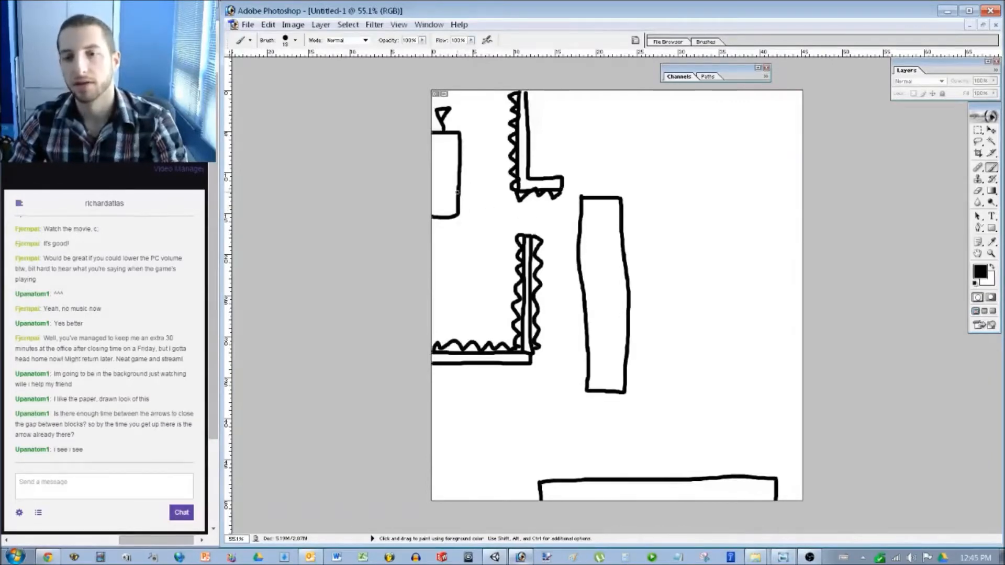
Trim the top-left block's bottom and extend its right edge downward.
right_click(457, 207)
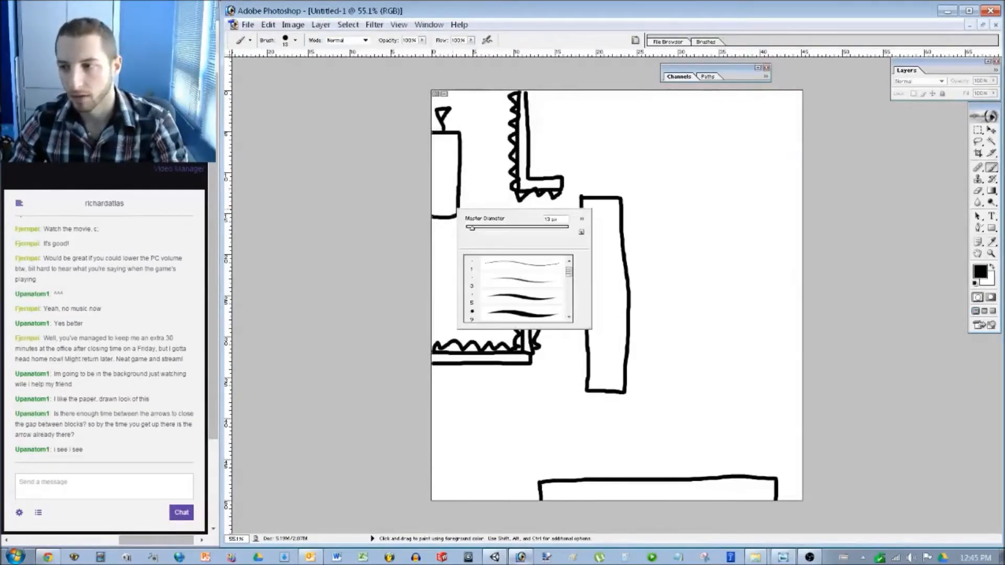
key(Escape)
key(e)
mouse_move(442, 217)
mouse_down()
mouse_move(456, 219)
mouse_move(446, 219)
mouse_up()
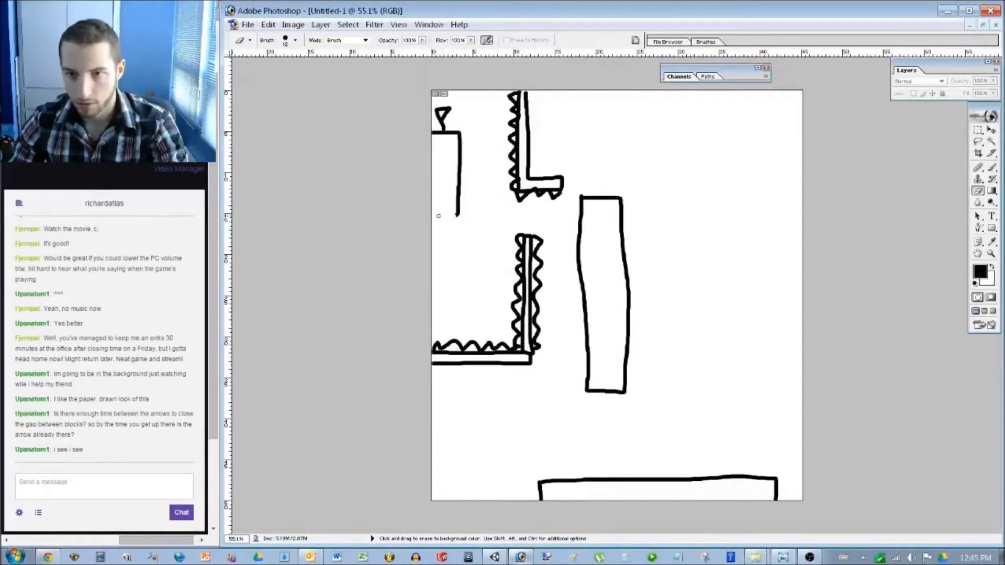
key(b)
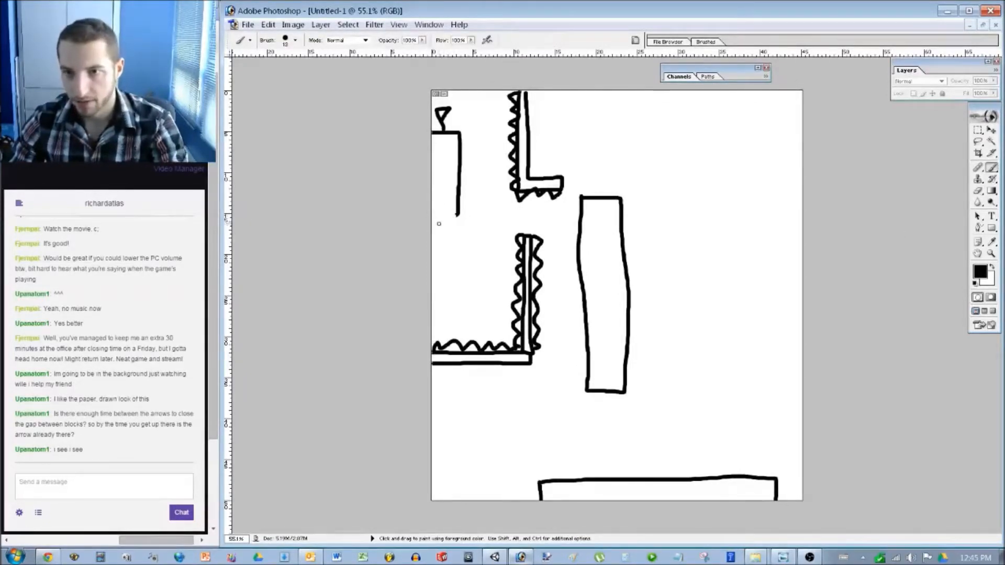
mouse_move(457, 229)
mouse_down()
mouse_move(456, 249)
mouse_move(429, 265)
mouse_up()
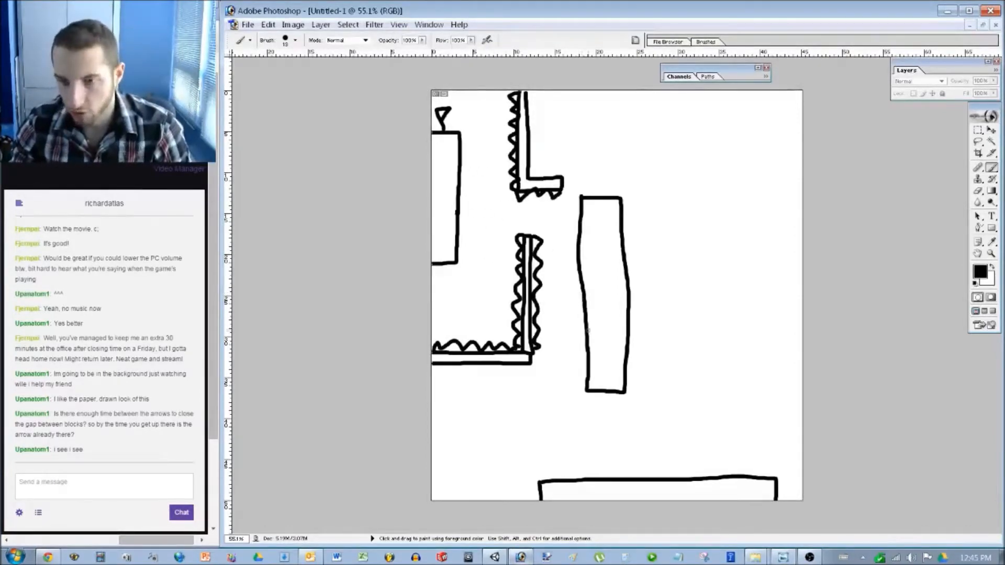
Draw a spiky small L above the floor and extend the bottom platform left, erasing its divider.
mouse_move(591, 442)
mouse_down()
mouse_move(538, 444)
mouse_move(537, 388)
mouse_move(531, 451)
mouse_move(575, 450)
mouse_move(564, 438)
mouse_up()
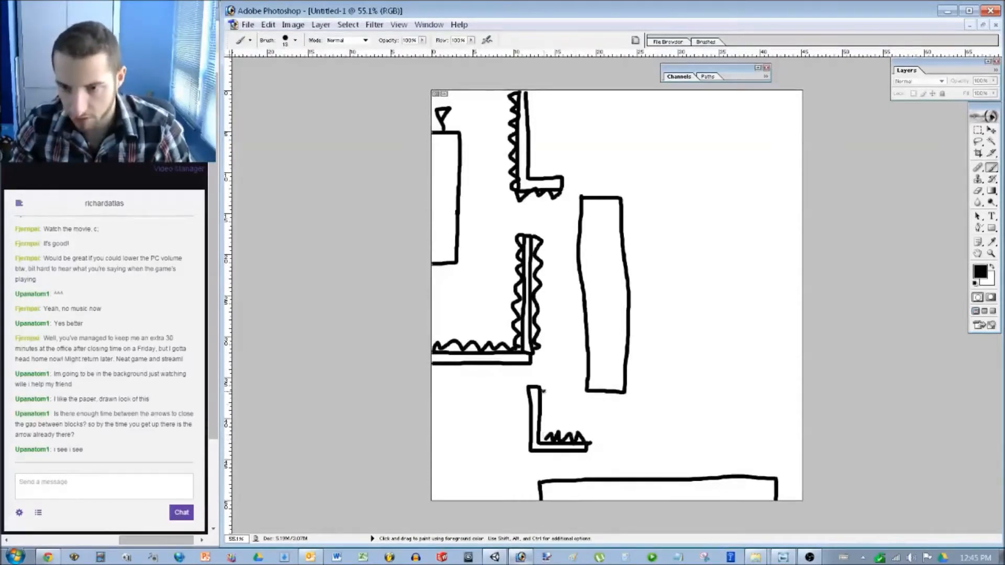
drag(545, 406, 543, 437)
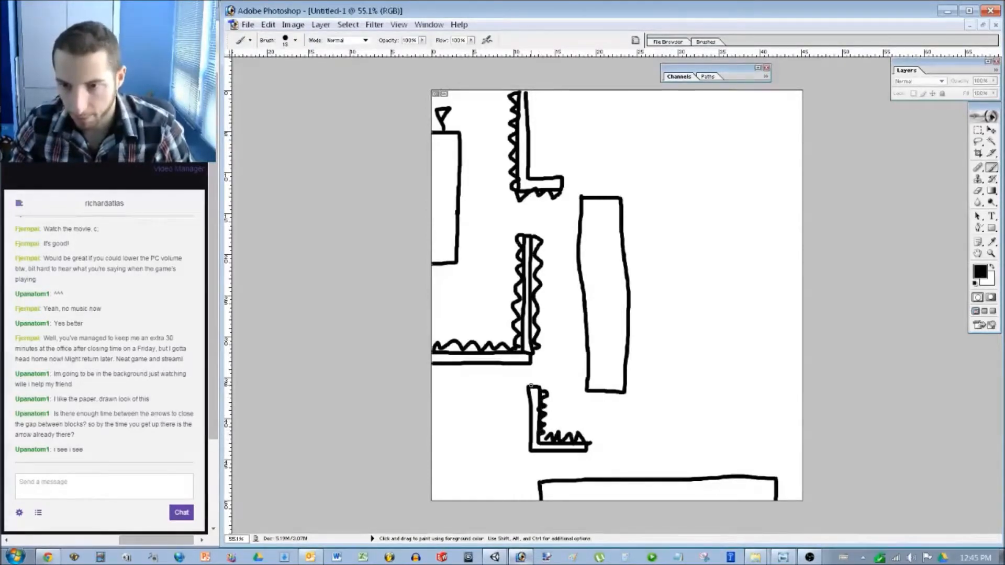
drag(522, 392, 529, 451)
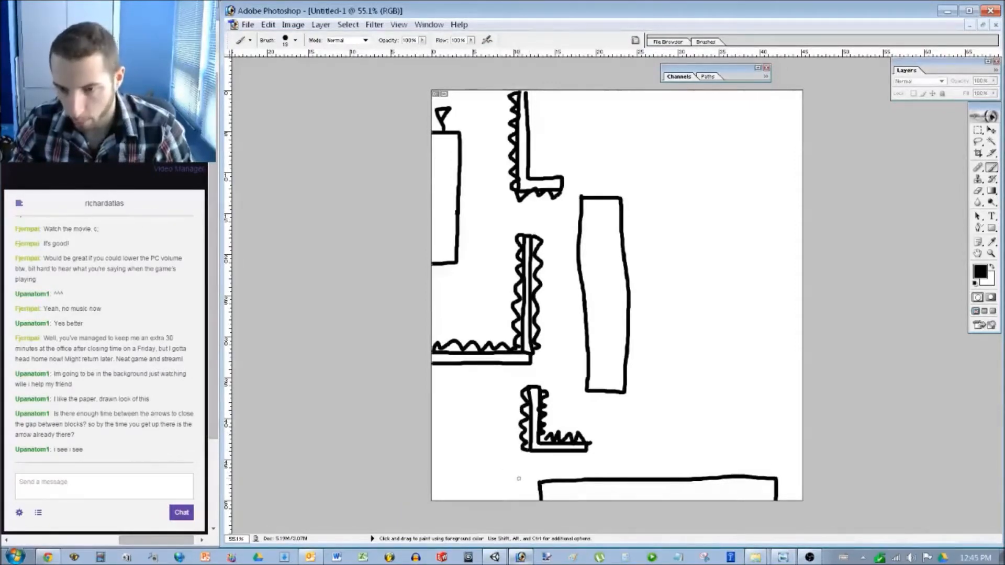
mouse_move(536, 481)
mouse_down()
mouse_move(494, 482)
mouse_move(494, 503)
mouse_up()
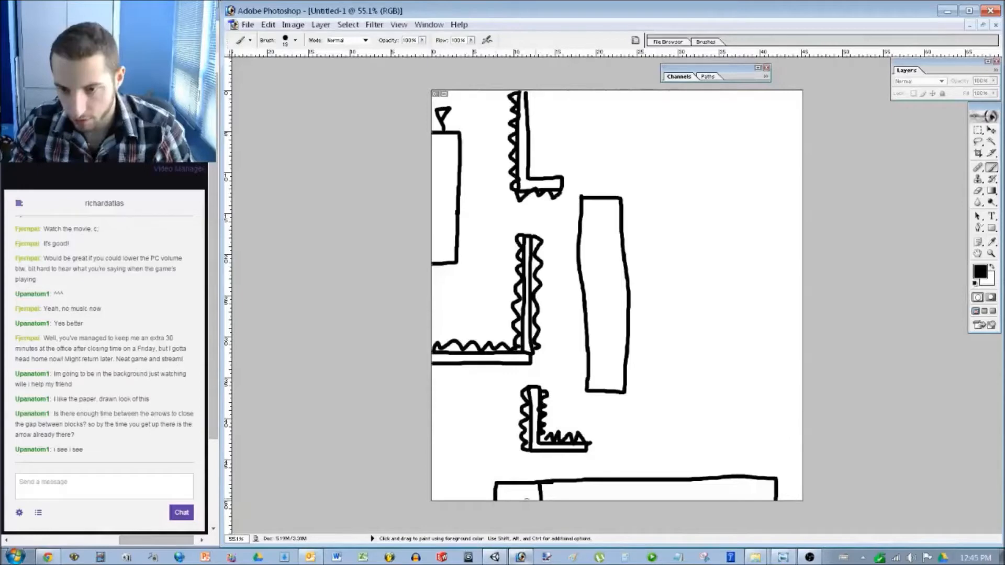
key(x)
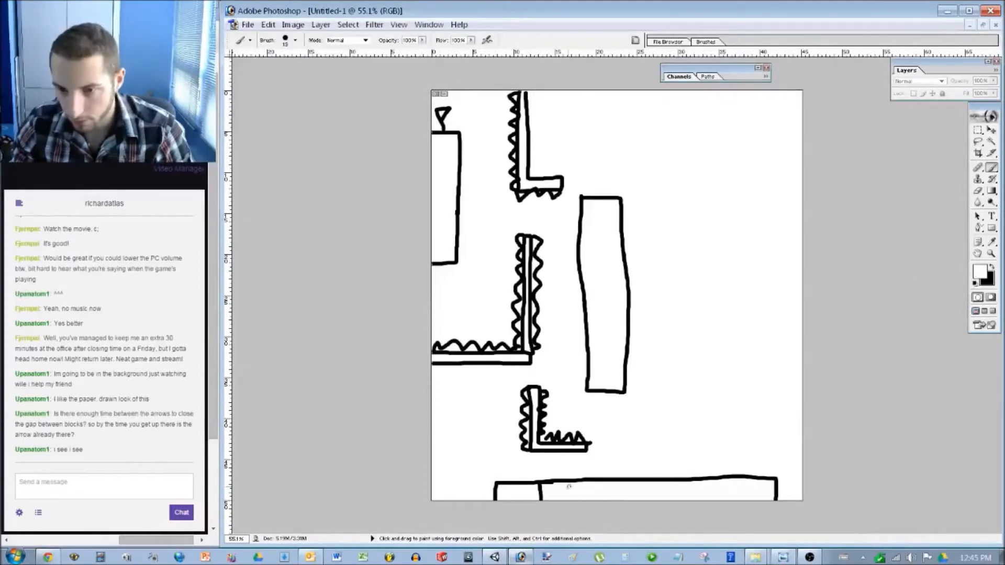
drag(541, 500, 539, 490)
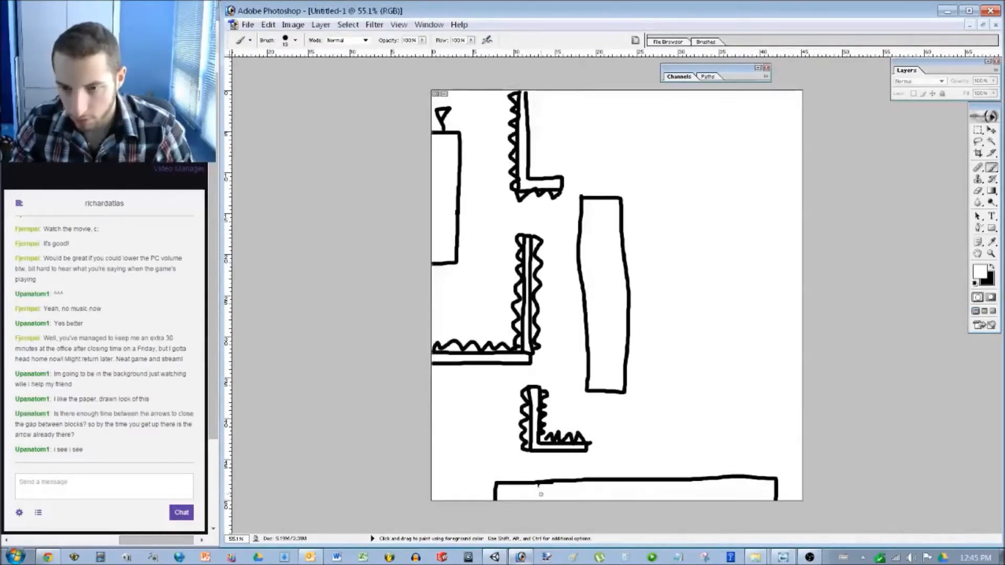
Set the painting colour to dark teal in the Color Picker.
click(980, 272)
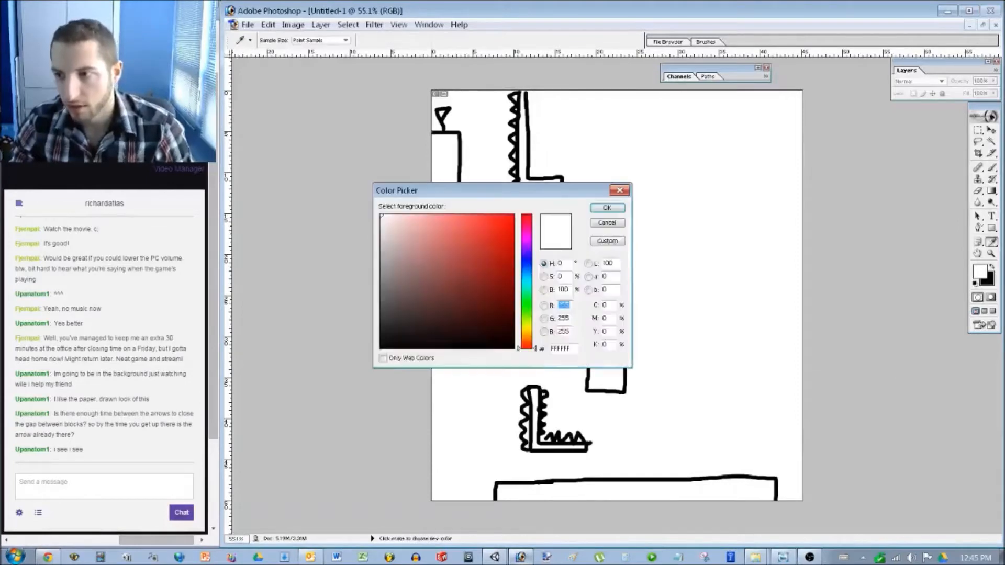
click(526, 287)
click(511, 267)
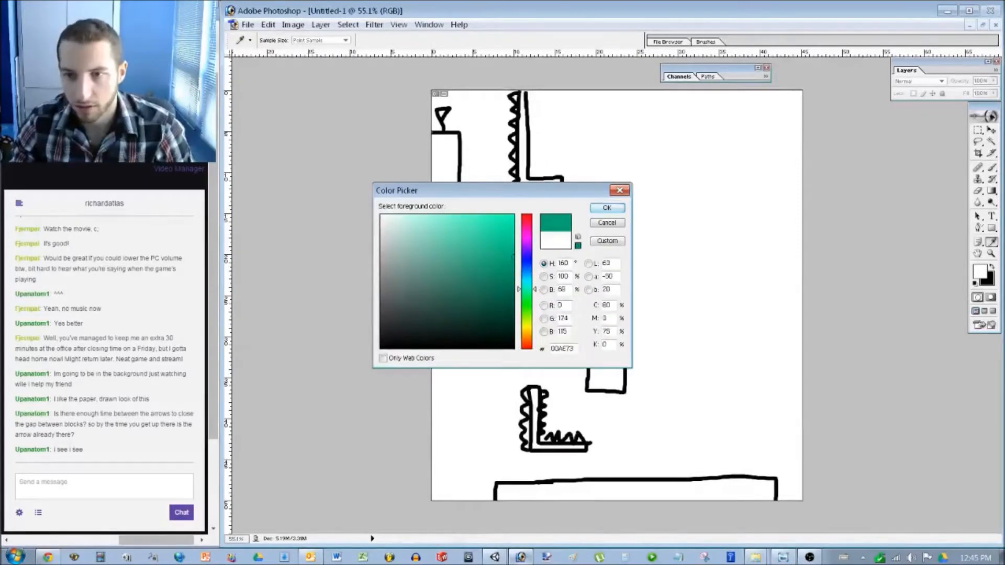
click(608, 208)
Draw a teal route from the top-left start past the tall block down to the bottom platform.
mouse_move(462, 117)
mouse_down()
mouse_move(471, 146)
mouse_move(462, 241)
mouse_move(543, 221)
mouse_move(577, 242)
mouse_up()
mouse_move(576, 285)
mouse_down()
mouse_move(580, 379)
mouse_move(522, 375)
mouse_move(494, 387)
mouse_move(476, 435)
mouse_up()
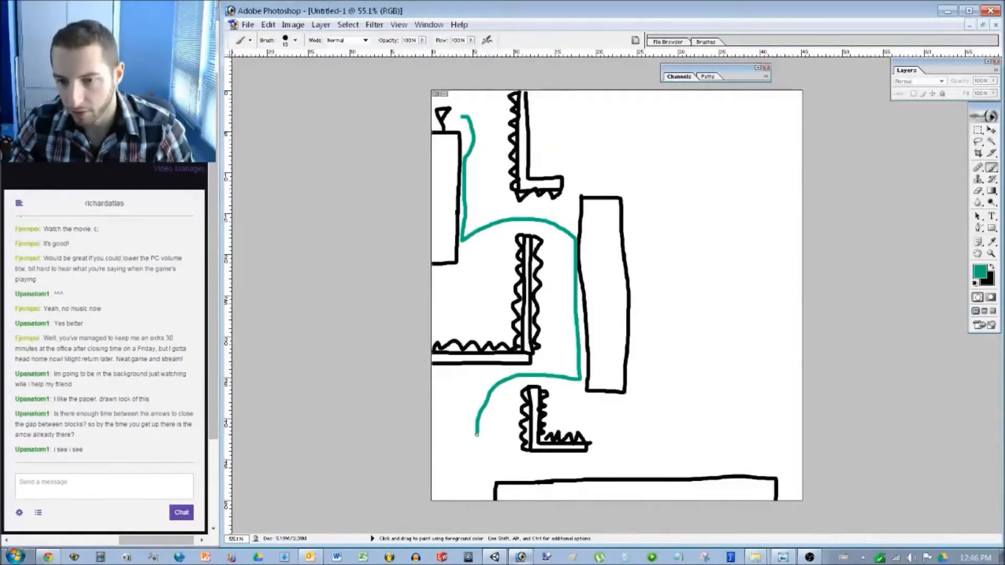
drag(476, 436, 497, 462)
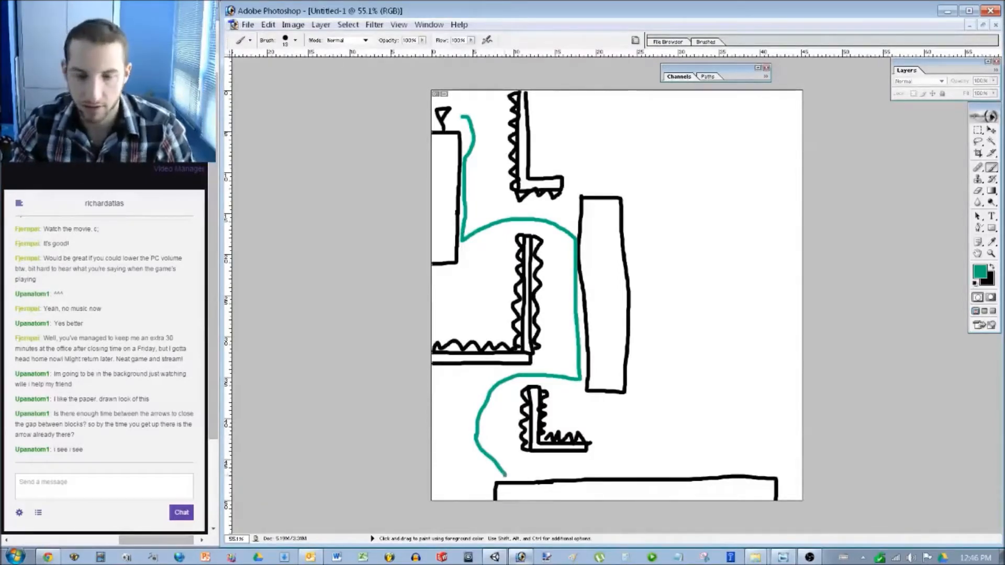
key(x)
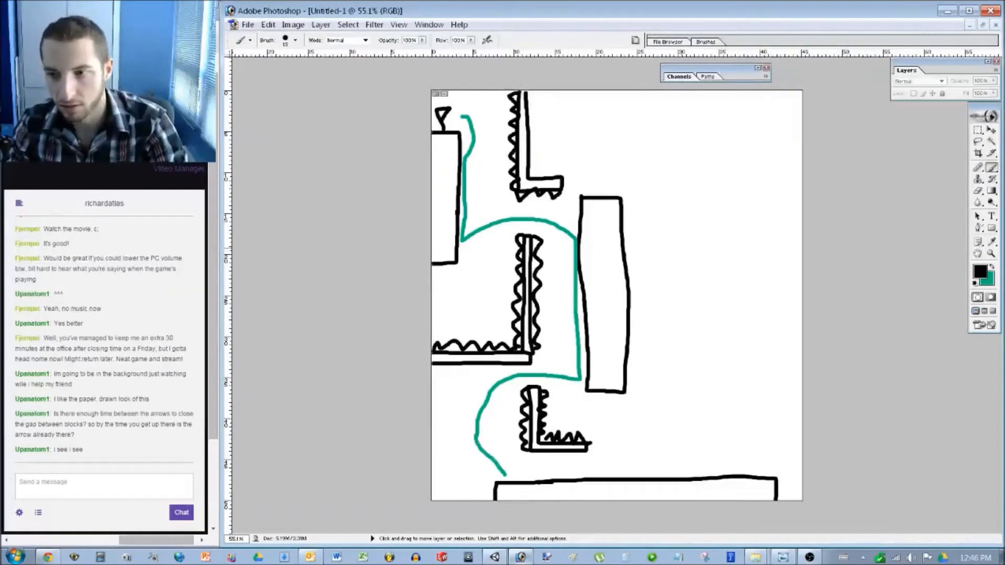
Remove the teal route, then draw a top-right platform and a round hazard with up/down arrows.
key(ctrl+z)
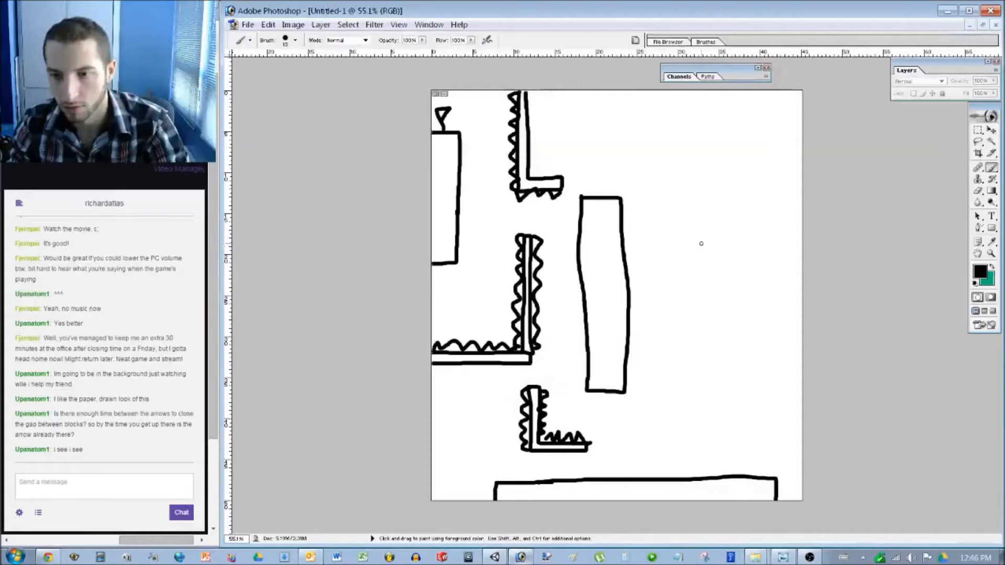
mouse_move(796, 148)
mouse_down()
mouse_move(736, 146)
mouse_move(737, 167)
mouse_move(803, 166)
mouse_move(812, 144)
mouse_move(770, 109)
mouse_move(754, 121)
mouse_move(744, 112)
mouse_move(758, 112)
mouse_up()
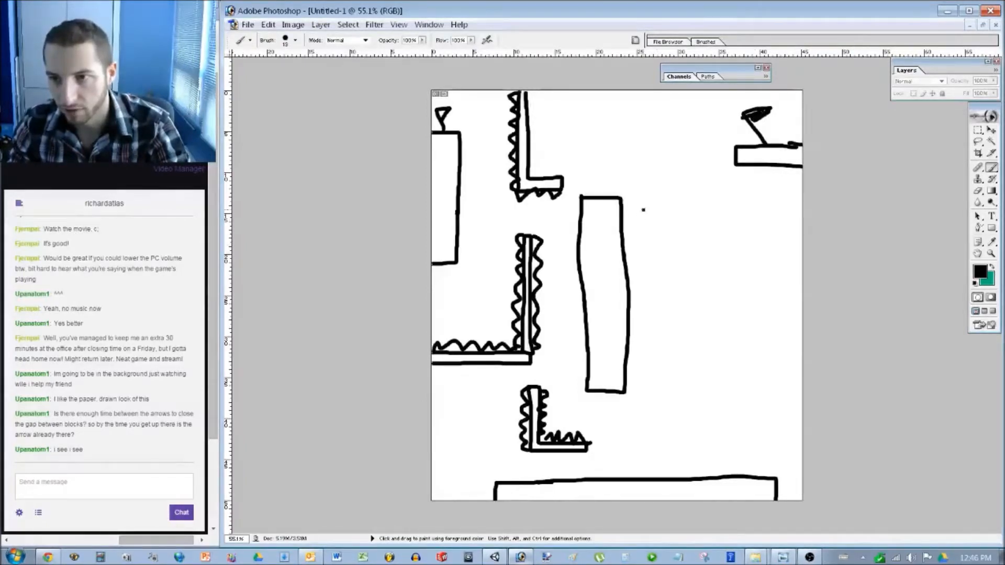
mouse_move(639, 225)
mouse_down()
mouse_move(644, 210)
mouse_move(630, 225)
mouse_move(661, 229)
mouse_move(660, 213)
mouse_move(635, 208)
mouse_up()
mouse_move(642, 248)
mouse_down()
mouse_move(642, 282)
mouse_move(651, 269)
mouse_move(633, 269)
mouse_up()
drag(640, 189, 639, 185)
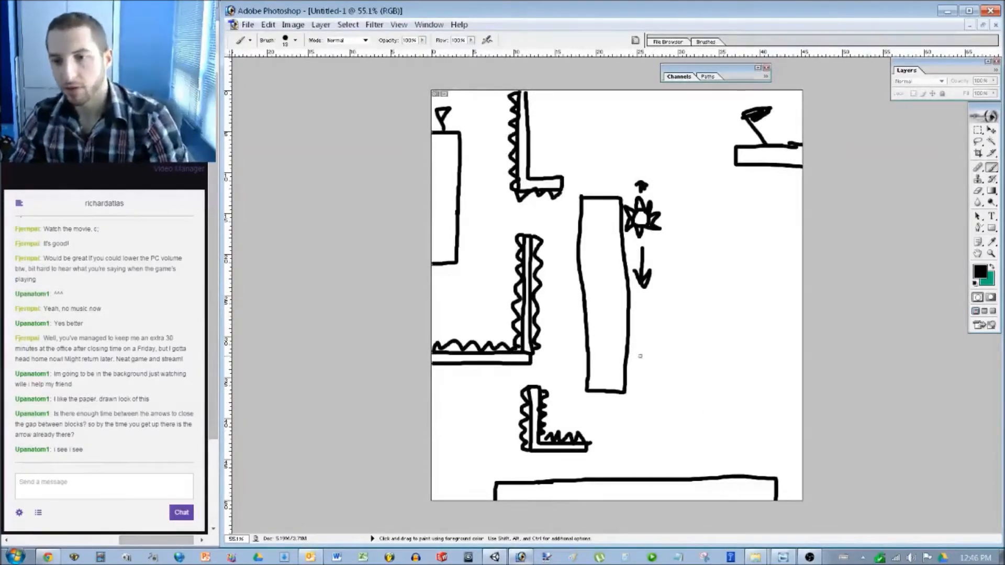
Sketch trial teal routes and arrows past the small L, then undo them all.
key(x)
mouse_move(465, 112)
mouse_down()
mouse_move(467, 214)
mouse_move(541, 225)
mouse_move(563, 246)
mouse_move(575, 367)
mouse_move(535, 370)
mouse_move(489, 410)
mouse_up()
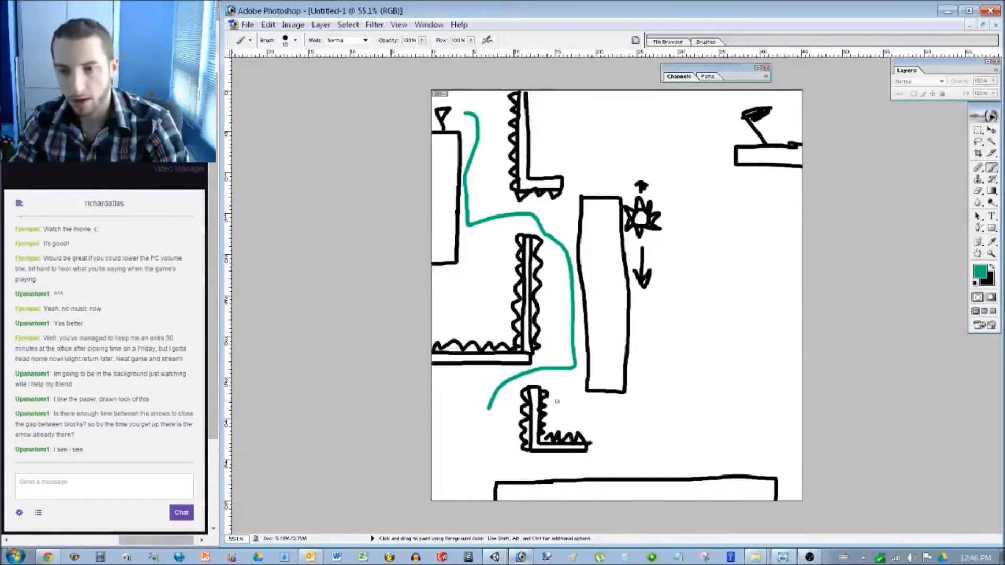
key(ctrl+z)
mouse_move(580, 372)
mouse_down()
mouse_move(596, 430)
mouse_move(616, 453)
mouse_up()
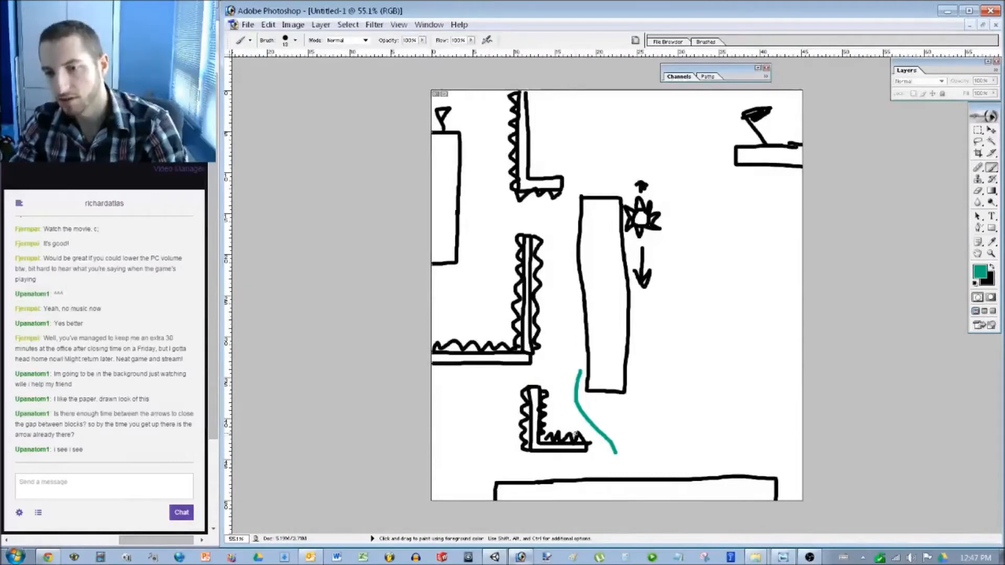
mouse_move(564, 398)
mouse_down()
mouse_move(571, 427)
mouse_move(559, 418)
mouse_up()
key(ctrl+z)
key(ctrl+alt+z)
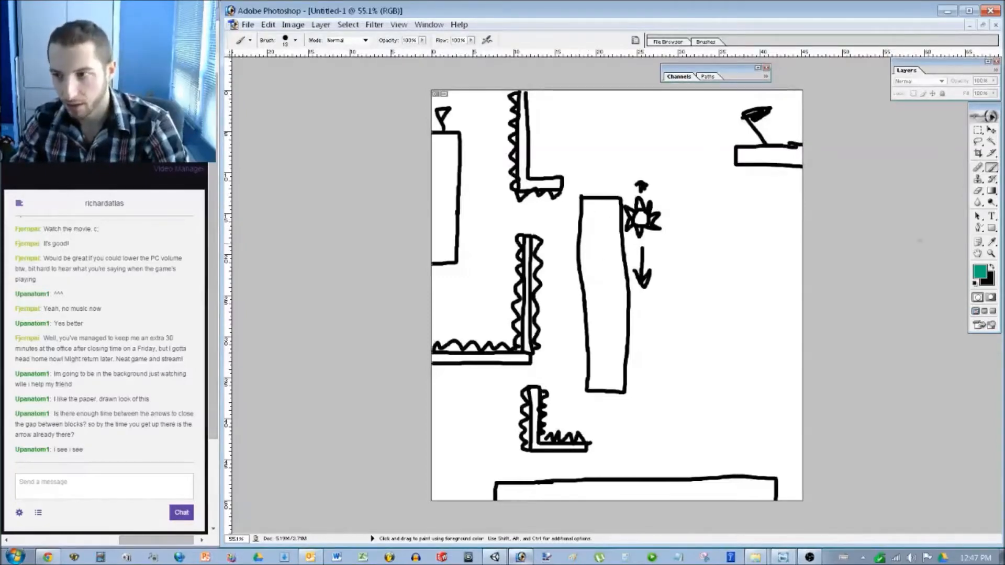
Bridge the upper L-wall's foot to the tall pillar's top in black.
key(x)
mouse_move(565, 177)
mouse_down()
mouse_move(582, 196)
mouse_move(565, 198)
mouse_up()
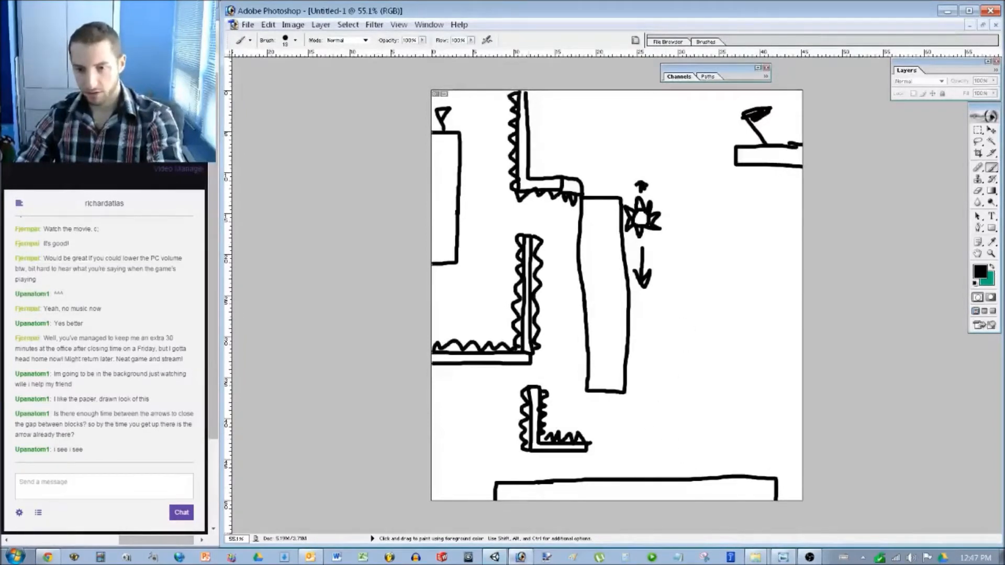
key(alt+Tab)
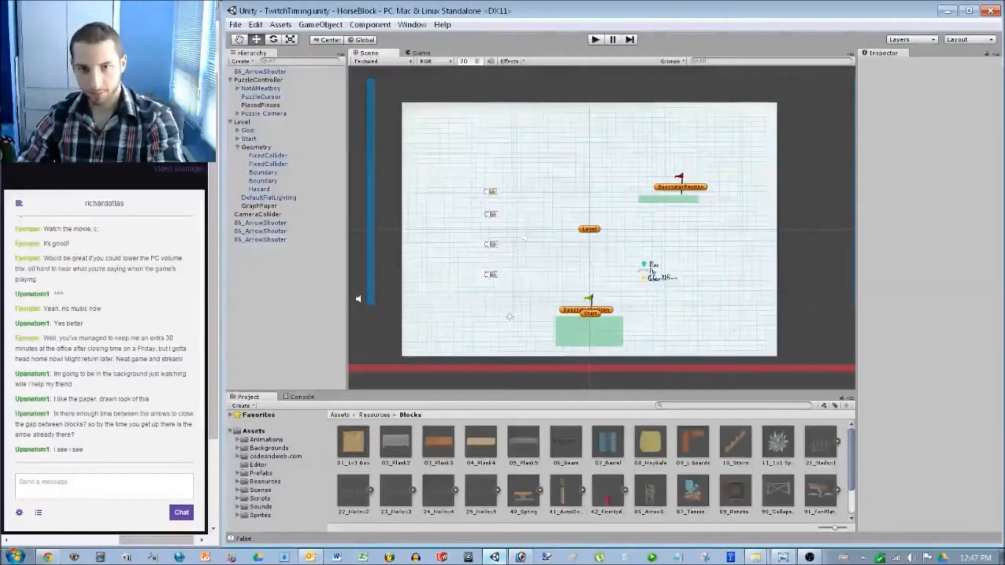
Set the PuzzleController's first Allowed Piece to 42_FireHydrant.
click(258, 80)
click(997, 160)
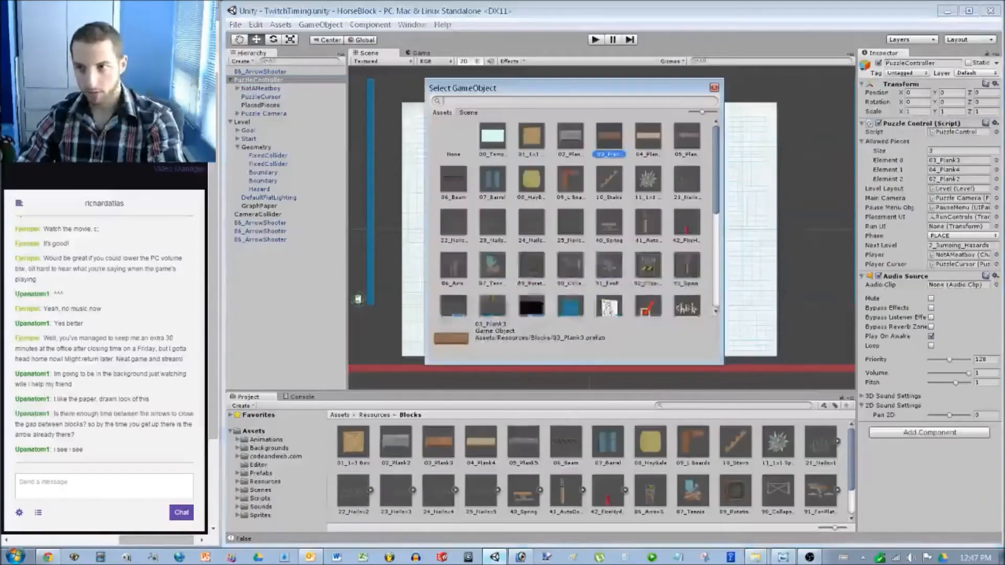
double_click(687, 220)
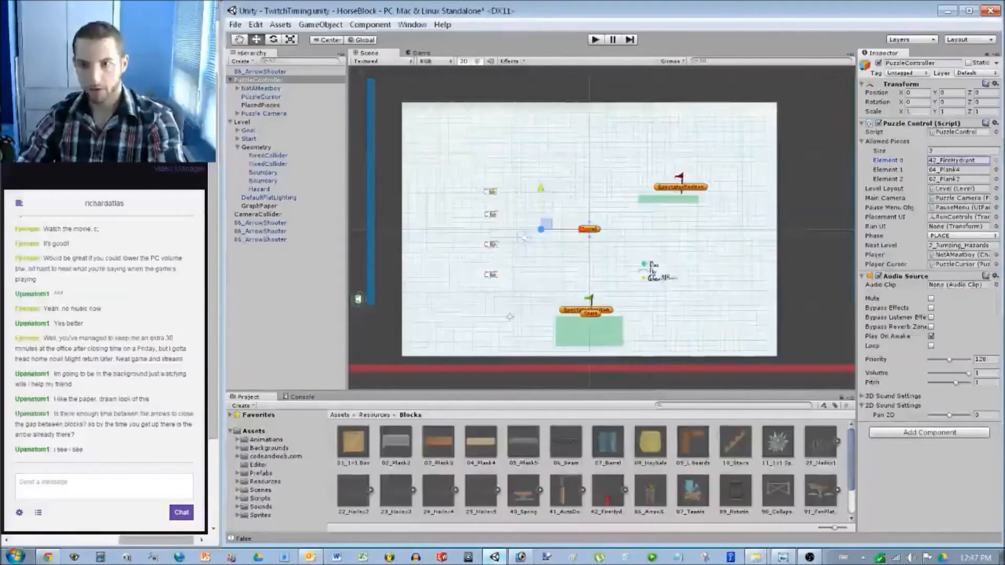
Play-test the level placing the fire hydrant, a plank and a grey block, then stop.
key(ctrl+p)
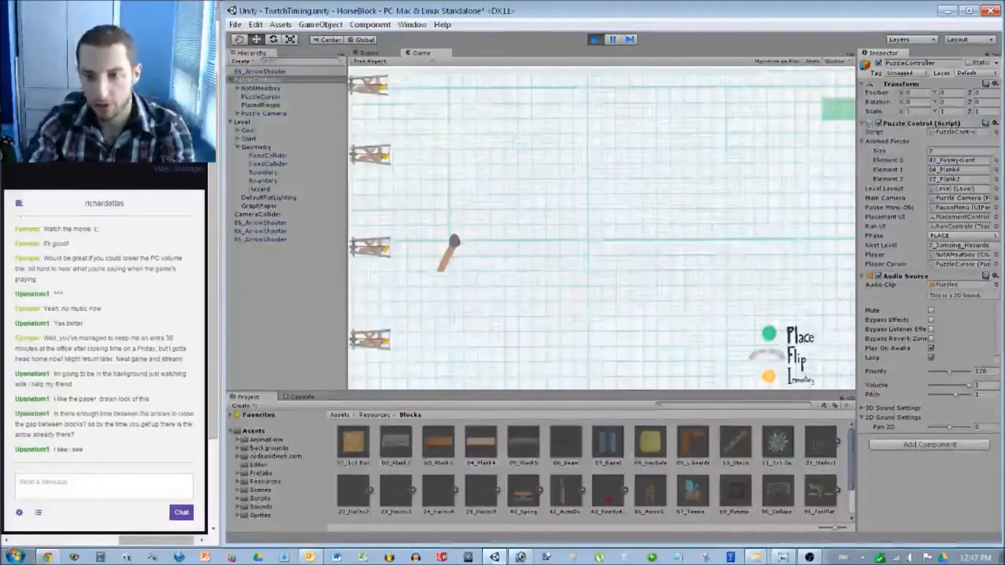
click(602, 245)
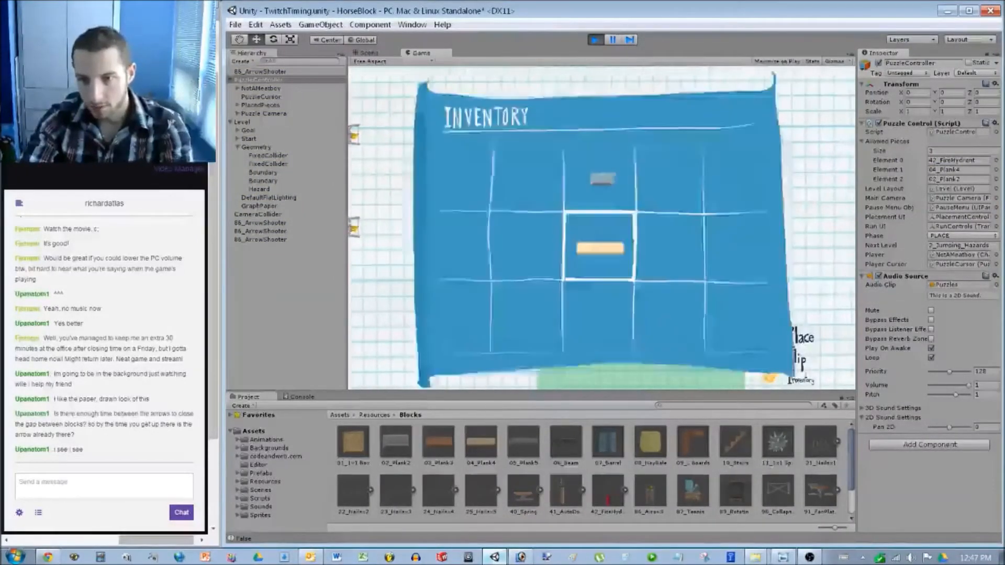
click(597, 248)
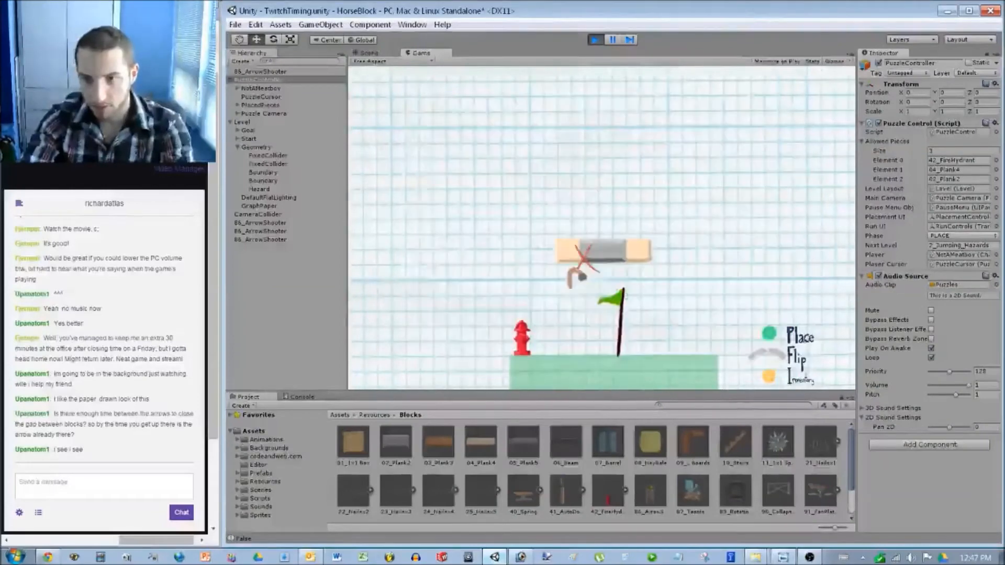
click(584, 258)
click(487, 241)
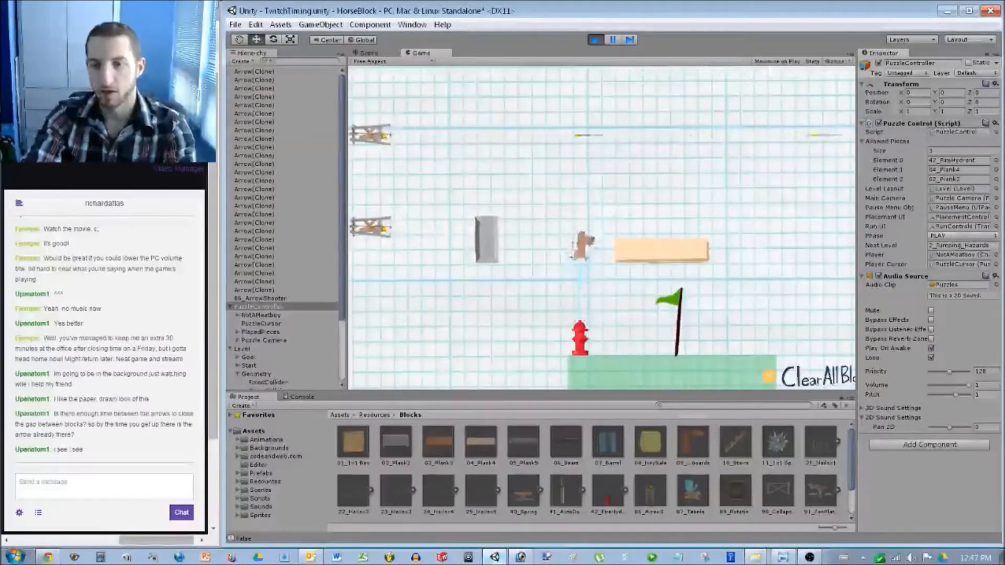
key(space)
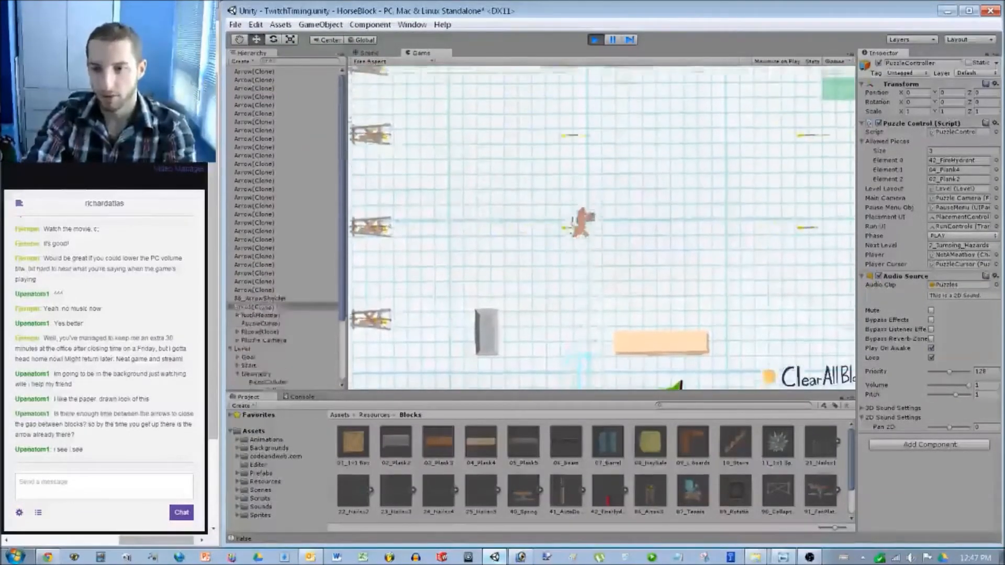
key(ctrl+p)
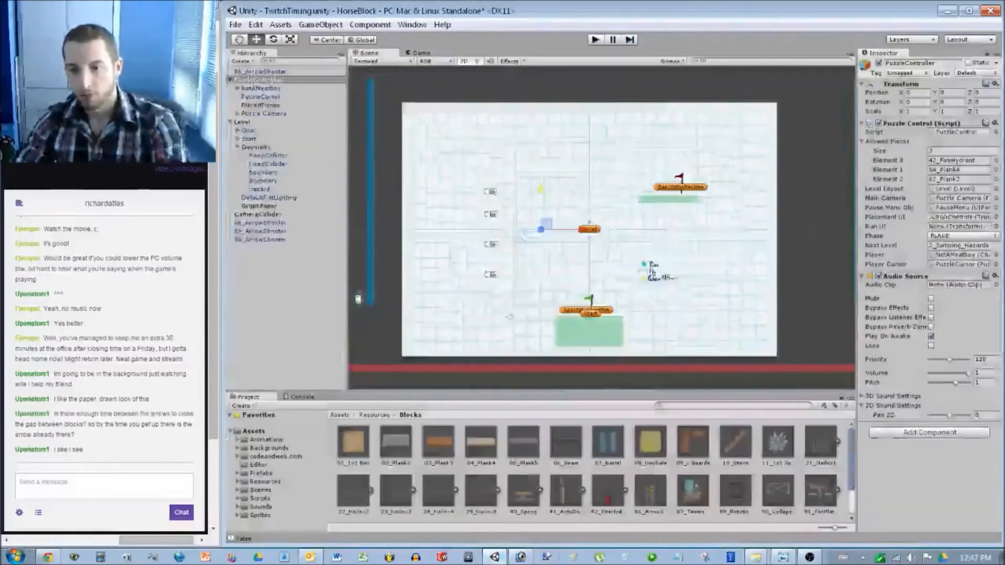
key(alt+Tab)
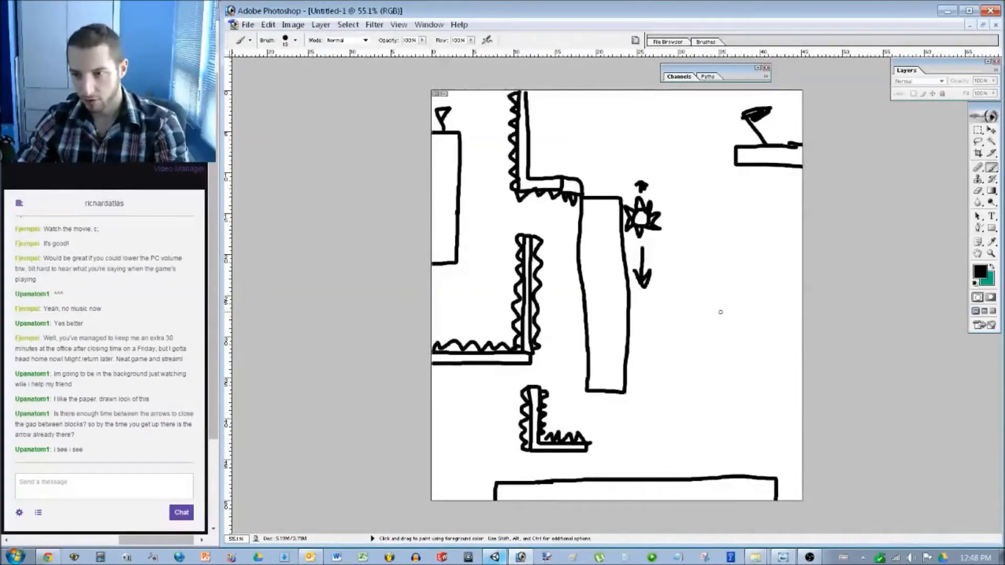
Pick a grey colour in the Color Picker and make it the painting colour.
click(986, 279)
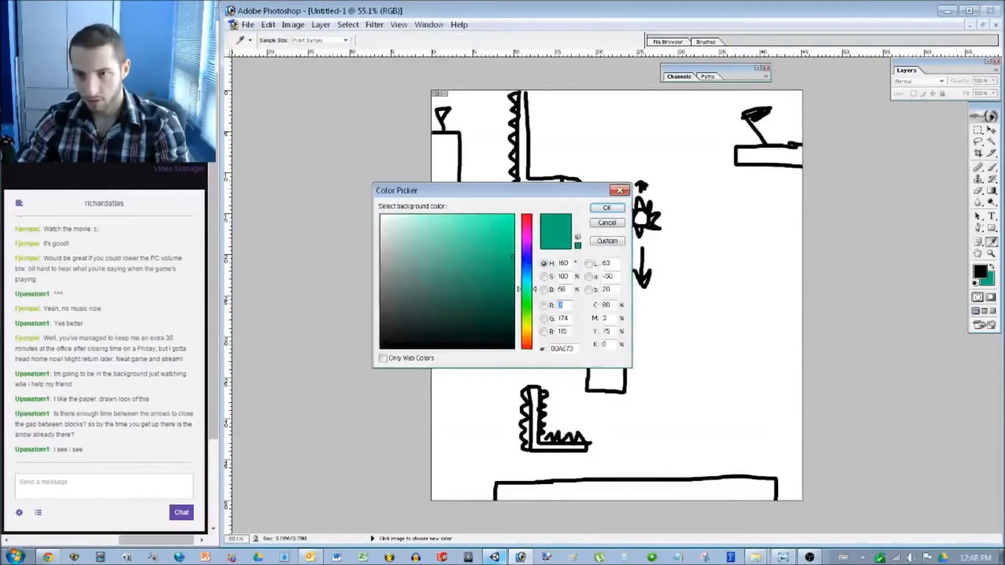
click(382, 256)
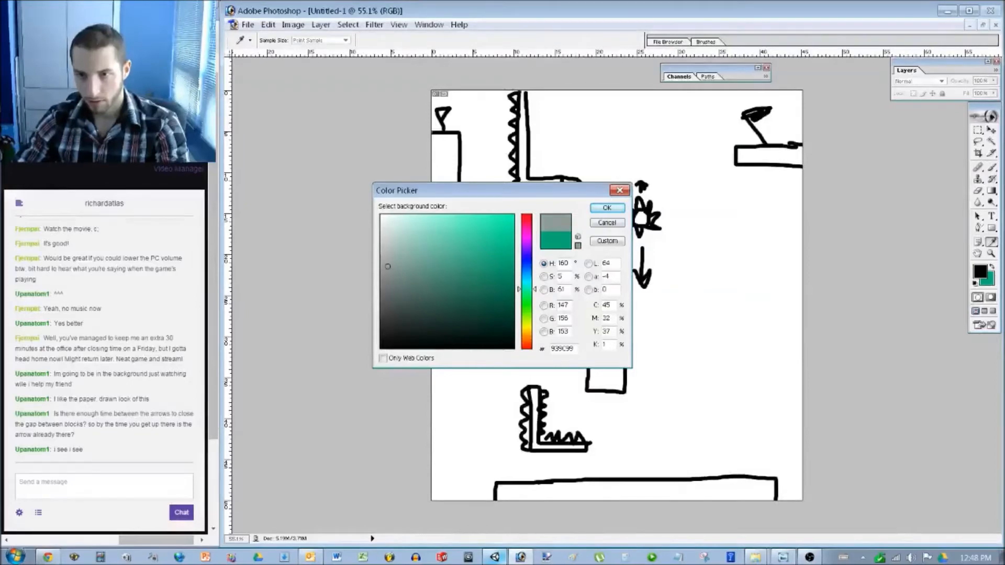
click(607, 208)
drag(696, 311, 696, 335)
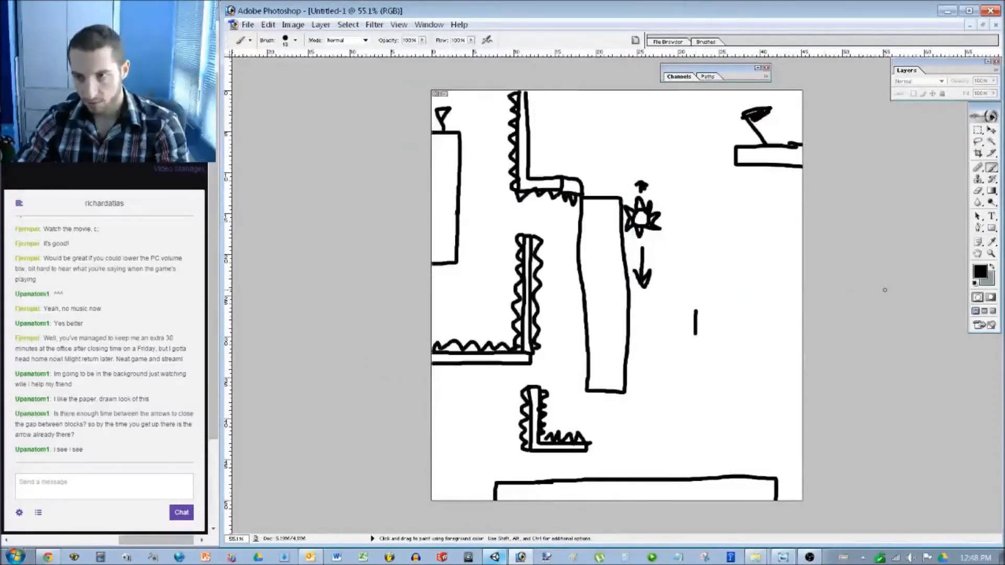
key(x)
Draw the grey legend: 1x figure, 1x two-cell block and 1x four-cell bar.
mouse_move(698, 307)
mouse_down()
mouse_move(698, 330)
mouse_move(762, 342)
mouse_move(758, 294)
mouse_move(741, 301)
mouse_move(750, 340)
mouse_up()
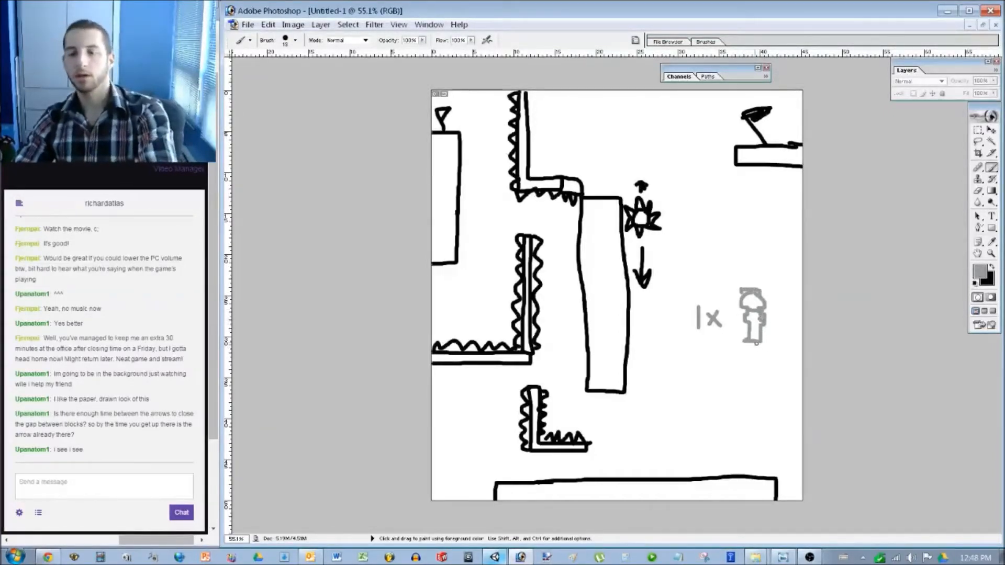
mouse_move(701, 359)
mouse_down()
mouse_move(702, 385)
mouse_move(788, 378)
mouse_move(750, 370)
mouse_move(766, 388)
mouse_up()
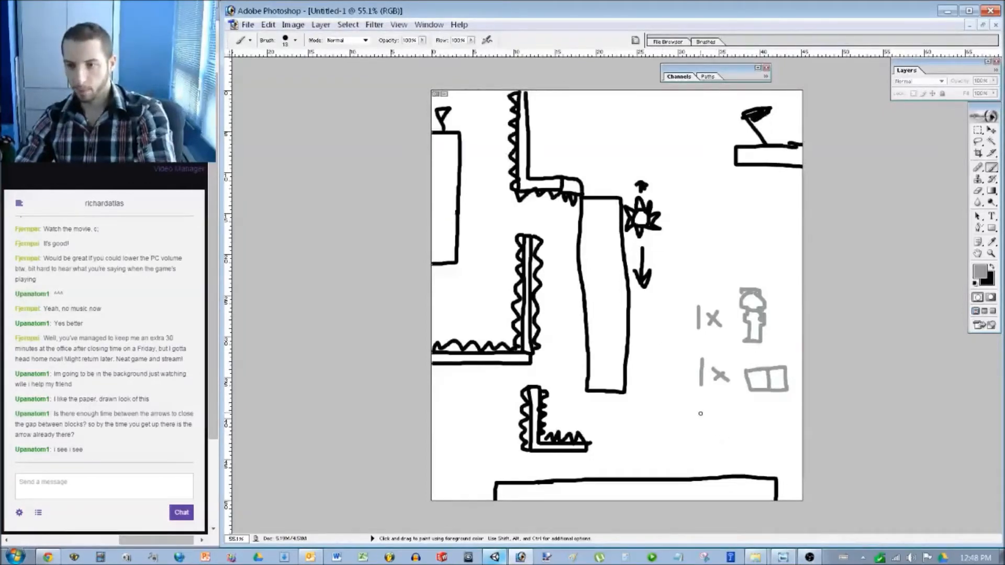
mouse_move(702, 409)
mouse_down()
mouse_move(703, 434)
mouse_move(793, 436)
mouse_move(765, 419)
mouse_move(742, 418)
mouse_move(780, 437)
mouse_up()
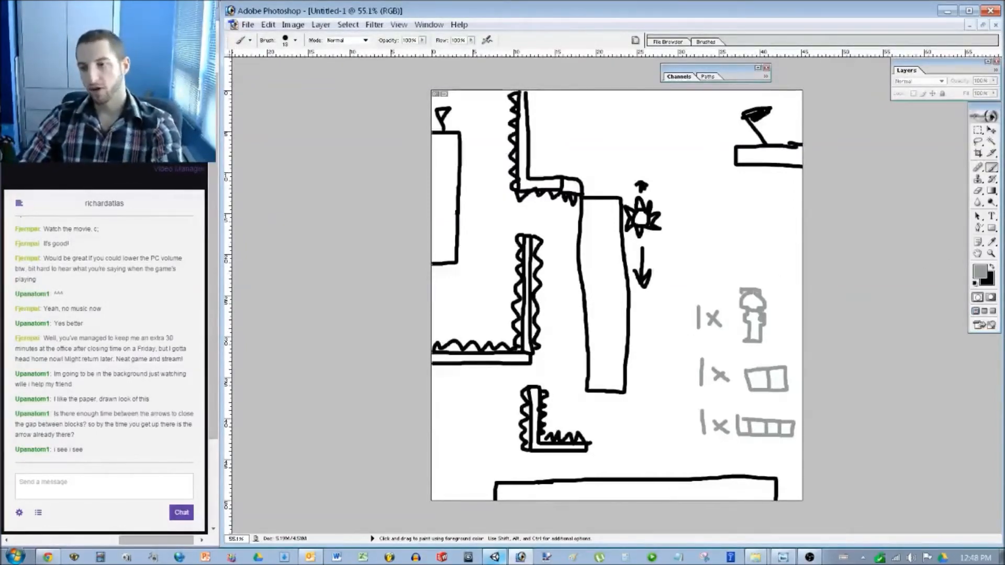
click(979, 270)
click(512, 270)
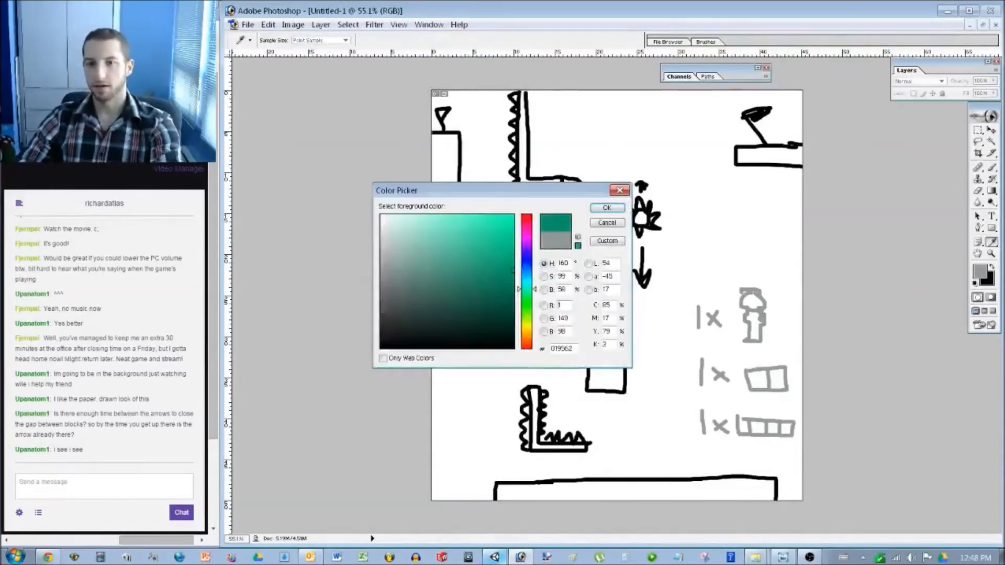
Confirm teal, then paint a route down through the level ending in a block, upward arrow and hydrant.
click(605, 209)
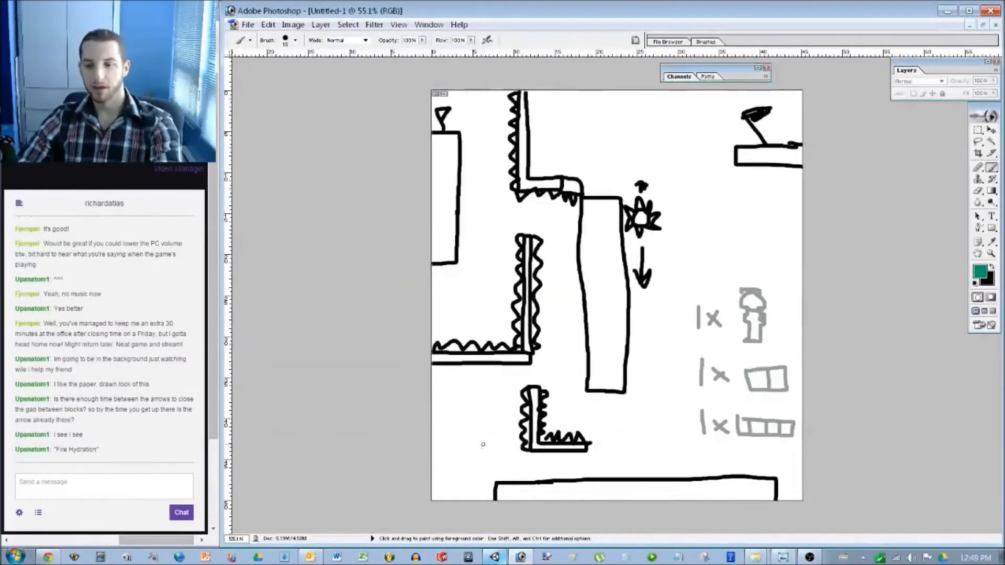
mouse_move(473, 135)
mouse_down()
mouse_move(471, 210)
mouse_move(549, 225)
mouse_move(569, 280)
mouse_move(571, 348)
mouse_move(497, 387)
mouse_move(474, 427)
mouse_move(444, 439)
mouse_move(504, 454)
mouse_move(490, 436)
mouse_move(469, 456)
mouse_move(511, 466)
mouse_move(664, 467)
mouse_move(676, 437)
mouse_move(681, 474)
mouse_up()
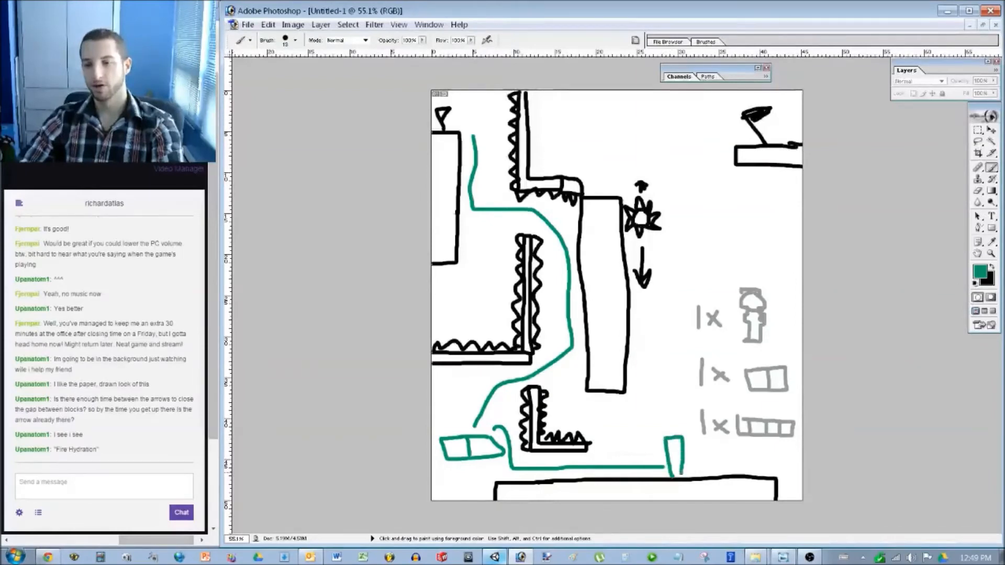
mouse_move(673, 436)
mouse_down()
mouse_move(676, 385)
mouse_move(667, 430)
mouse_up()
mouse_move(670, 384)
mouse_down()
mouse_move(659, 397)
mouse_move(670, 401)
mouse_move(635, 346)
mouse_up()
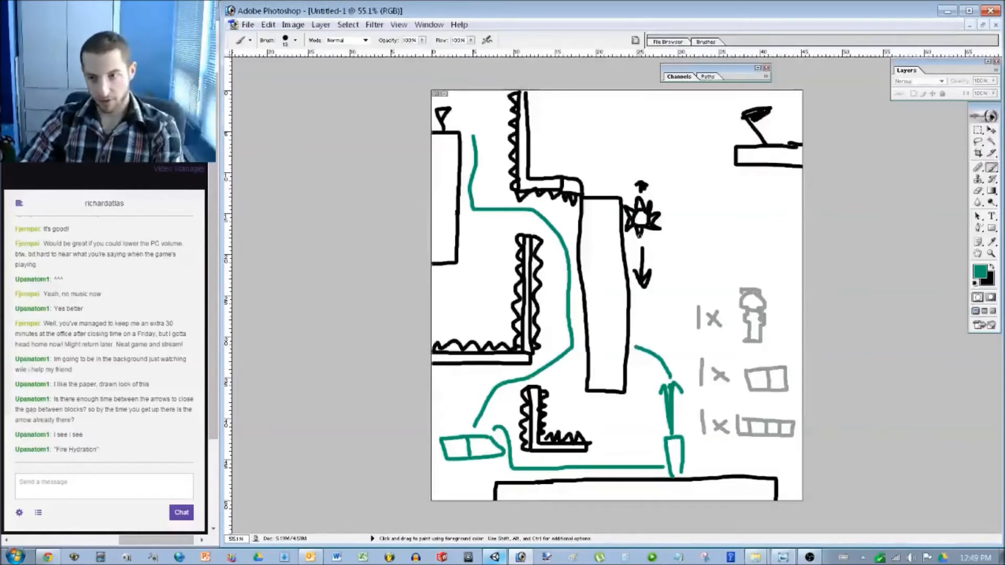
mouse_move(648, 308)
mouse_down()
mouse_move(651, 324)
mouse_move(645, 302)
mouse_move(630, 314)
mouse_move(638, 325)
mouse_move(661, 314)
mouse_up()
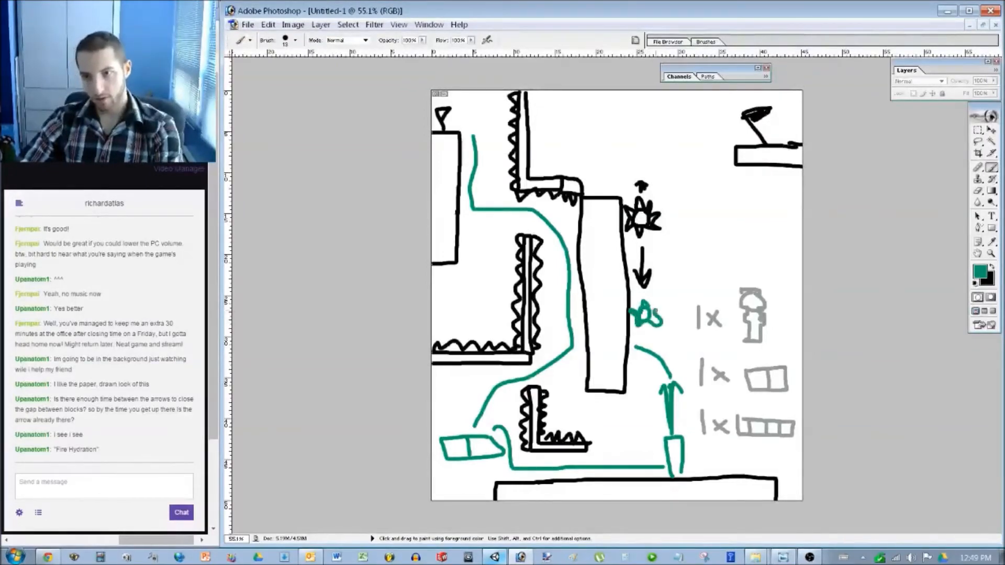
mouse_move(636, 347)
mouse_down()
mouse_move(673, 314)
mouse_move(661, 289)
mouse_up()
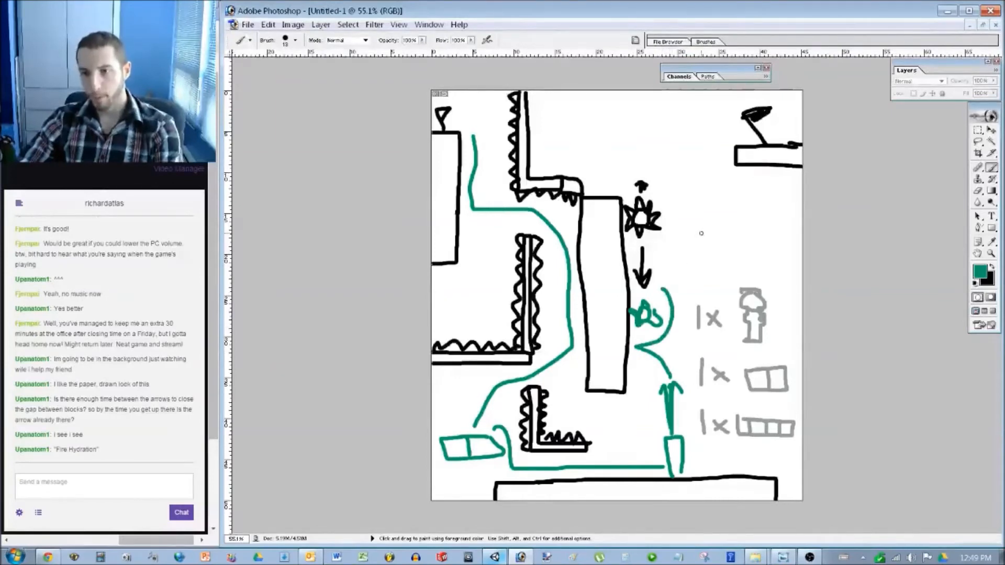
Draw a tall teal ladder right of the hazard, route strokes over it, and a hooked arrow.
mouse_move(699, 197)
mouse_down()
mouse_move(699, 279)
mouse_move(720, 205)
mouse_move(705, 192)
mouse_move(700, 249)
mouse_up()
mouse_move(661, 276)
mouse_down()
mouse_move(690, 220)
mouse_move(633, 162)
mouse_move(609, 181)
mouse_up()
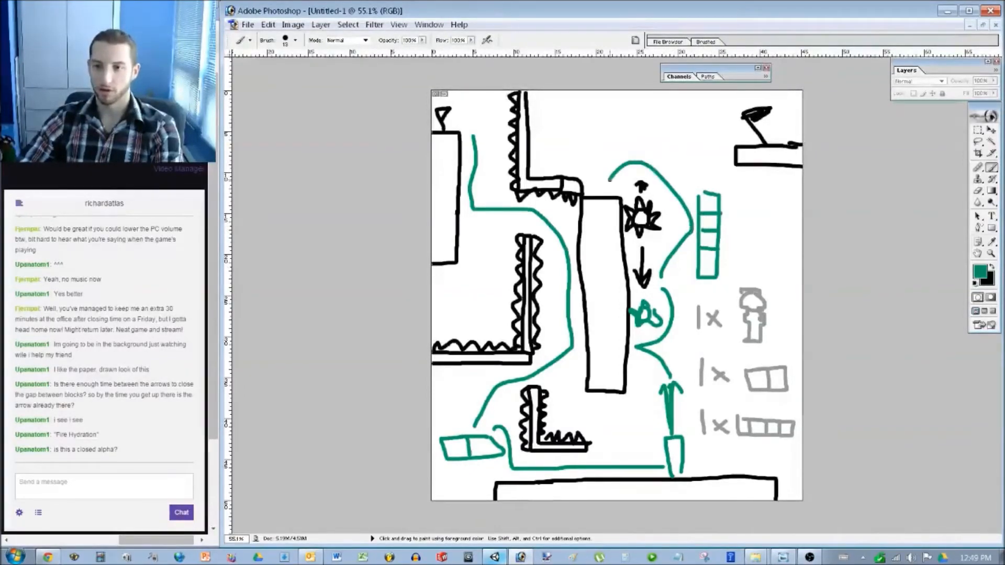
mouse_move(694, 220)
mouse_down()
mouse_move(692, 154)
mouse_move(709, 184)
mouse_up()
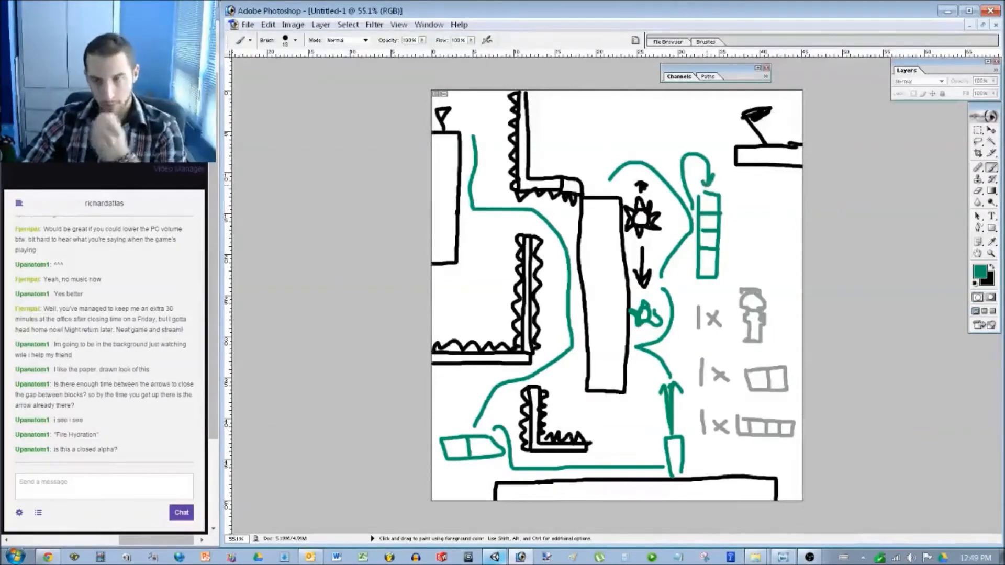
mouse_move(706, 183)
mouse_down()
mouse_move(703, 118)
mouse_move(725, 119)
mouse_up()
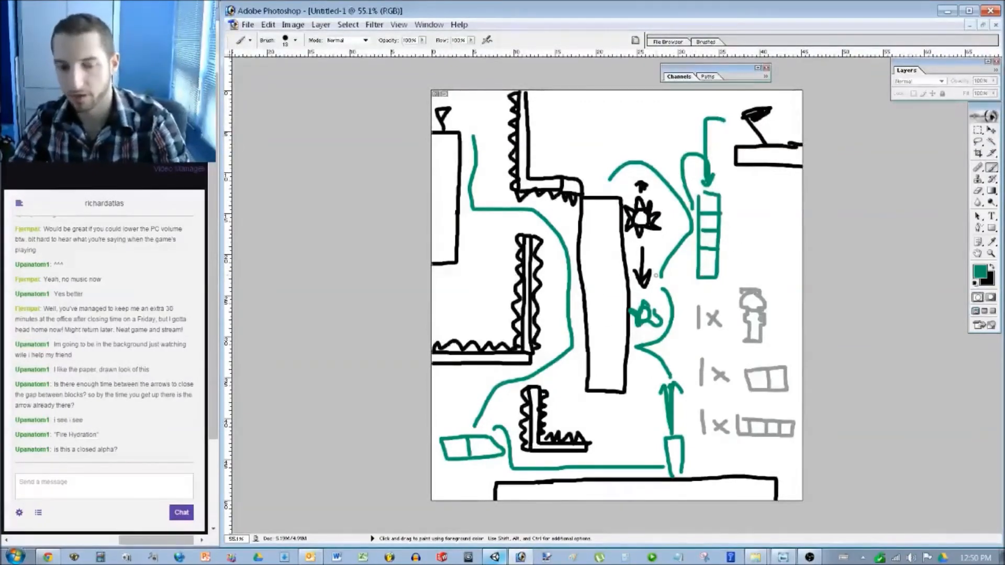
Step back through History with Ctrl+Alt+Z until the teal route strokes are removed.
key(ctrl+alt+z)
key(ctrl+alt+z)
key(ctrl+alt+z)
key(ctrl+alt+z)
key(ctrl+alt+z)
key(ctrl+alt+z)
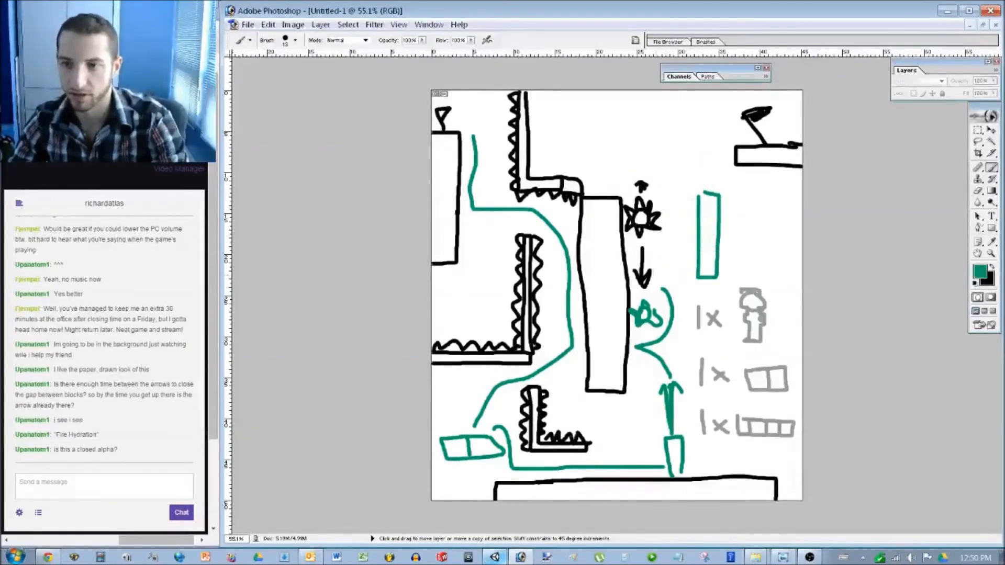
key(ctrl+alt+z)
key(ctrl+alt+z)
key(ctrl+alt+z)
key(ctrl+alt+z)
key(ctrl+alt+z)
key(ctrl+alt+z)
key(ctrl+alt+z)
key(ctrl+alt+z)
key(ctrl+alt+z)
key(ctrl+alt+z)
key(ctrl+alt+z)
key(ctrl+alt+z)
key(ctrl+alt+z)
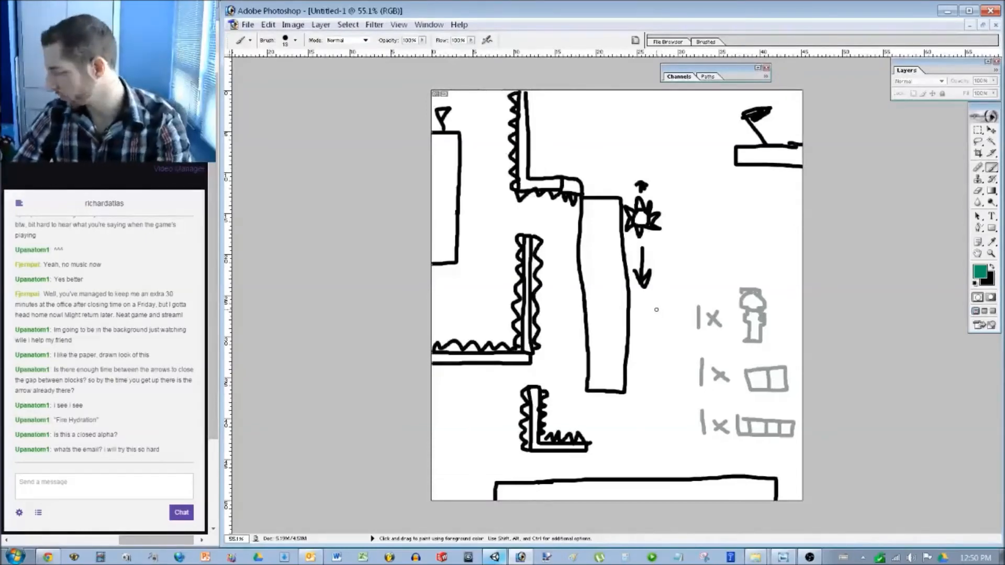
click(104, 486)
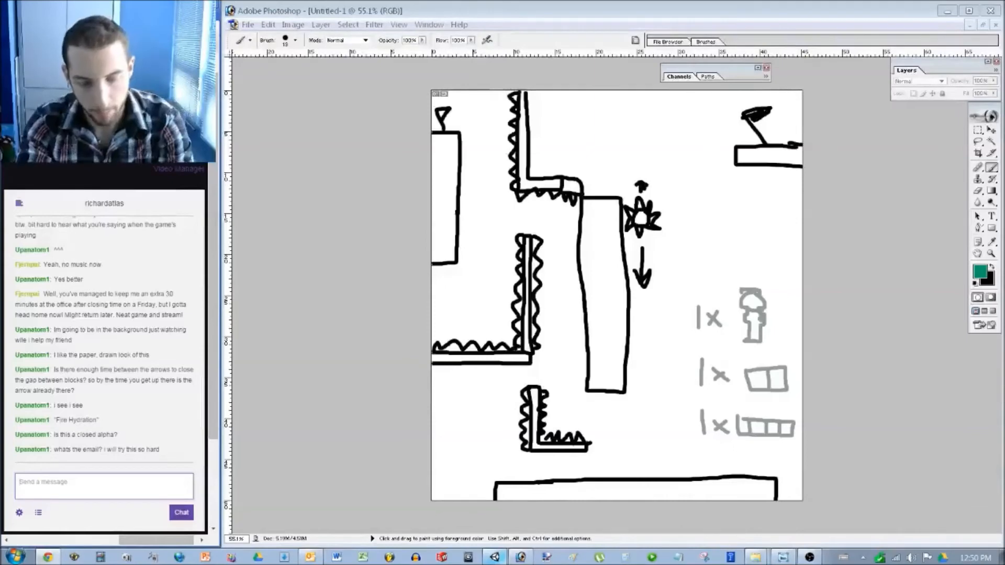
text(www.cleverendeavourgames.com)
key(Return)
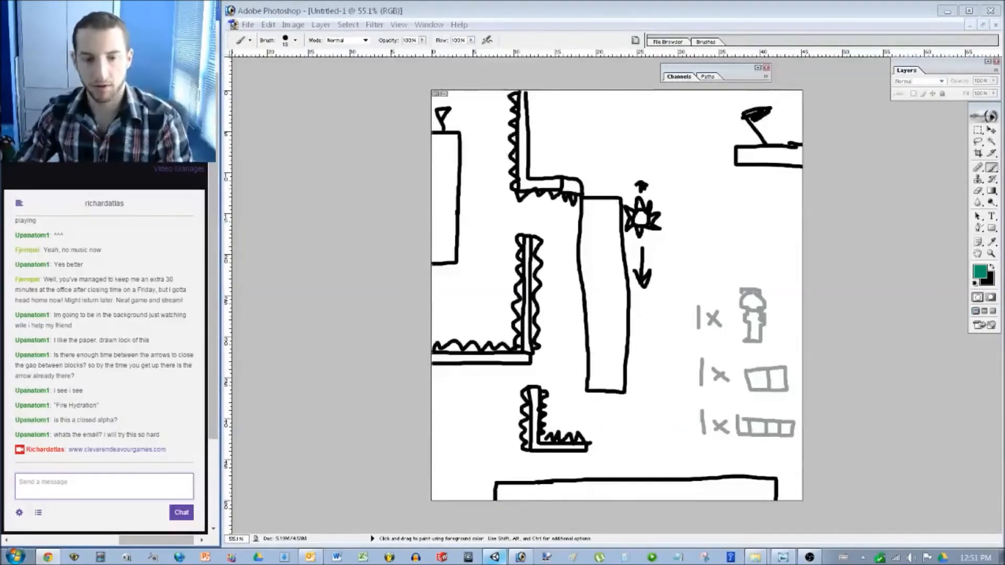
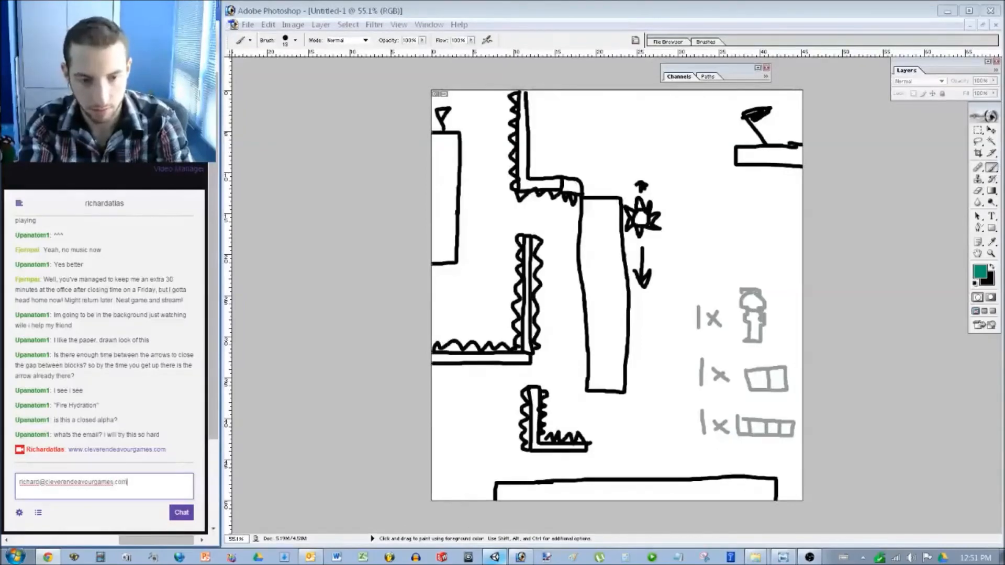
key(Return)
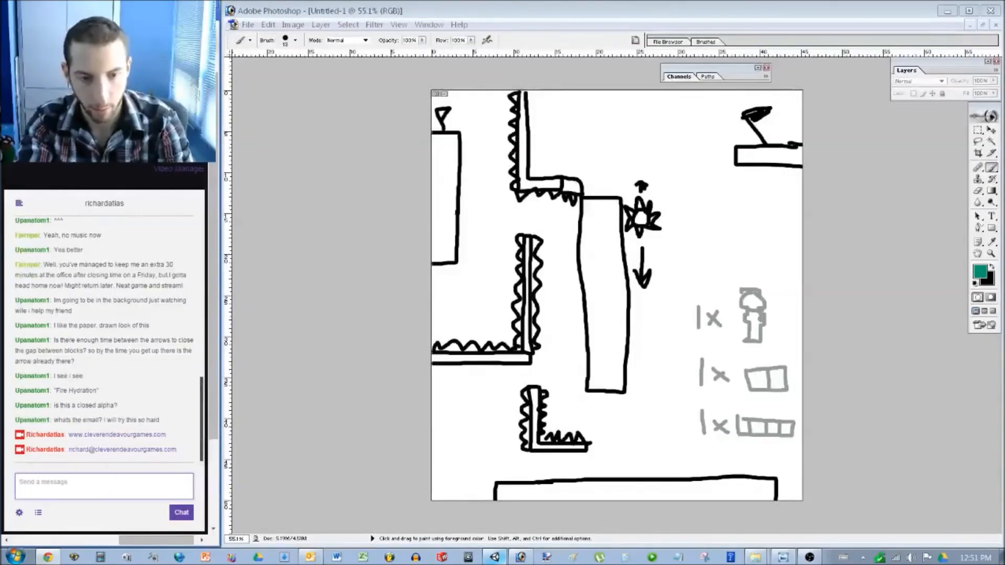